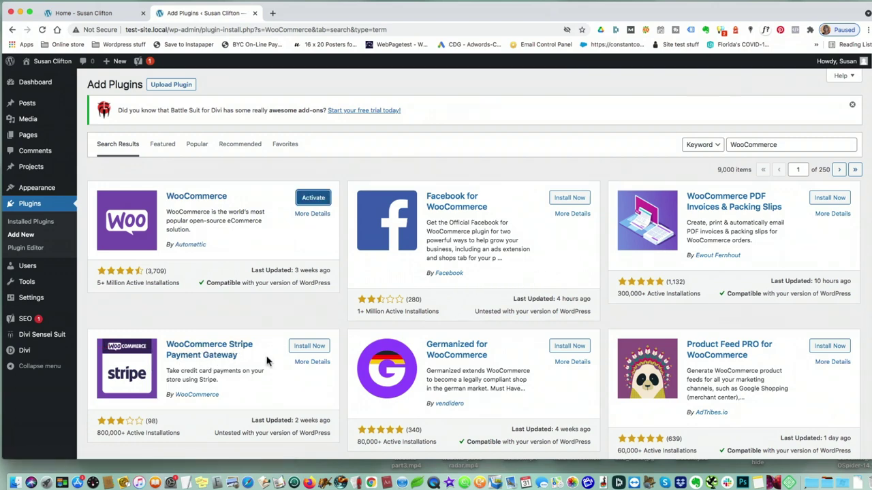
Install the WooCommerce Stripe Payment Gateway and WooCommerce PDF Invoices & Packing Slips plugins
{"action": "left_click", "coordinate": [302, 348]}
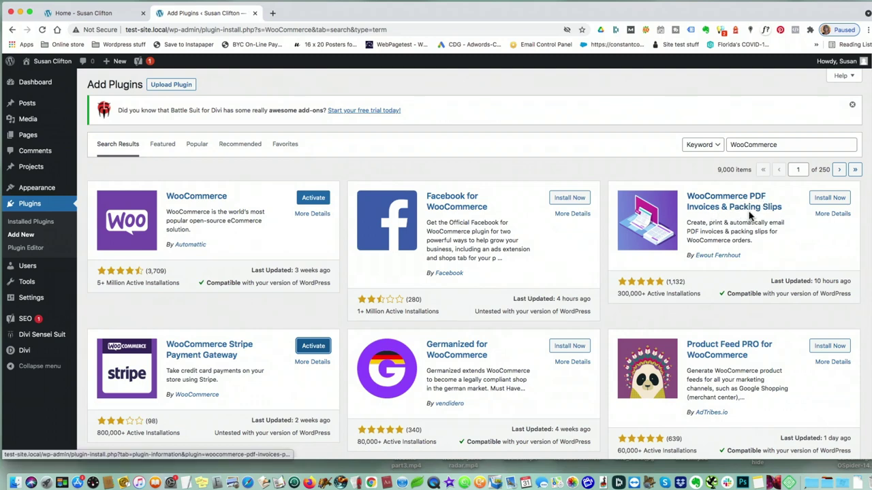
{"action": "left_click", "coordinate": [821, 198]}
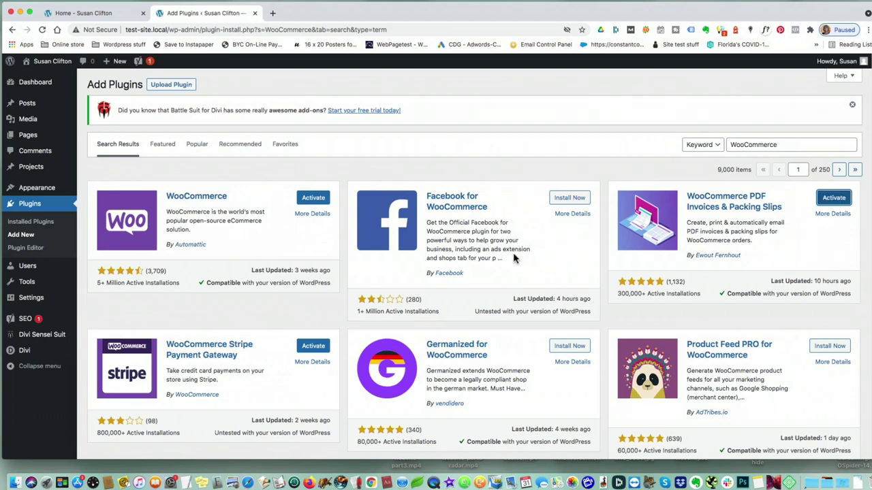
Bulk-activate the installed WooCommerce, WooCommerce PDF Invoices & Packing Slips and WooCommerce Stripe Gateway plugins
{"action": "left_click", "coordinate": [42, 222]}
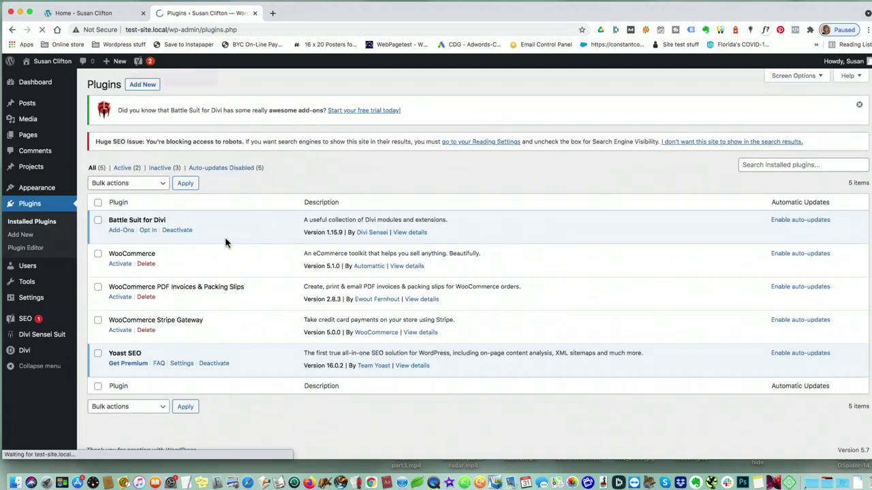
{"action": "left_click", "coordinate": [97, 254]}
{"action": "left_click", "coordinate": [98, 287]}
{"action": "left_click", "coordinate": [98, 320]}
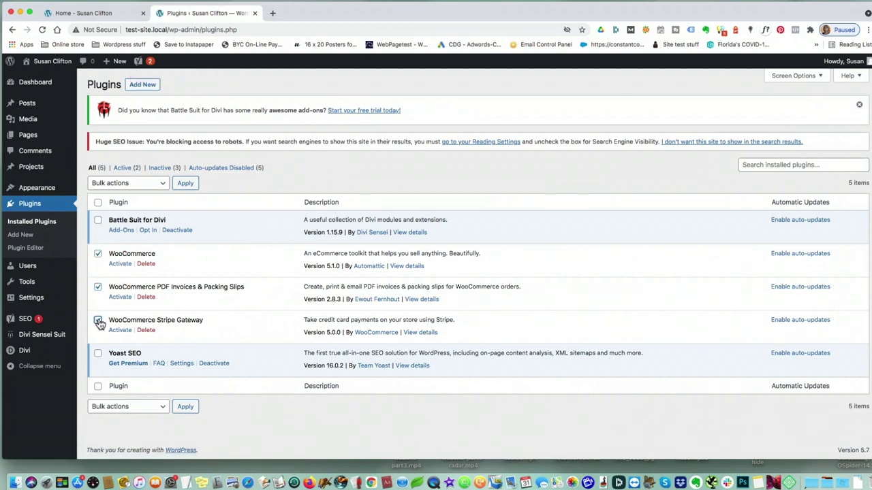
{"action": "left_click", "coordinate": [162, 407]}
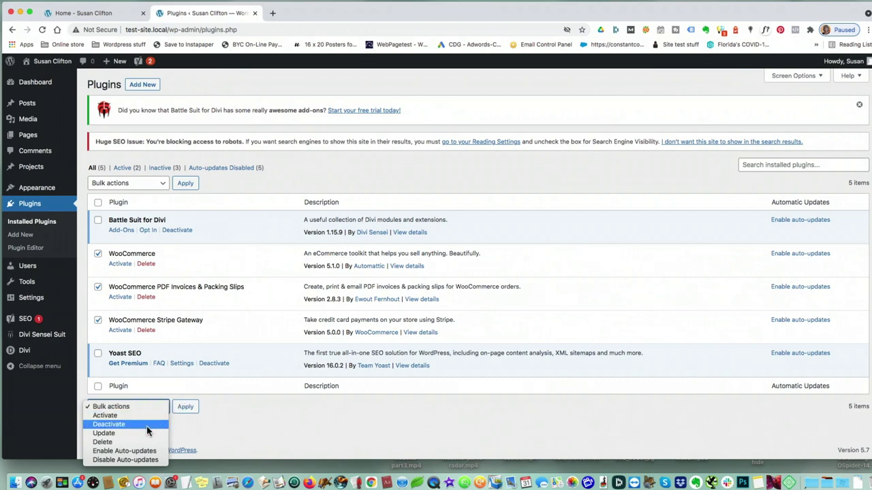
{"action": "left_click", "coordinate": [130, 414]}
{"action": "left_click", "coordinate": [185, 409]}
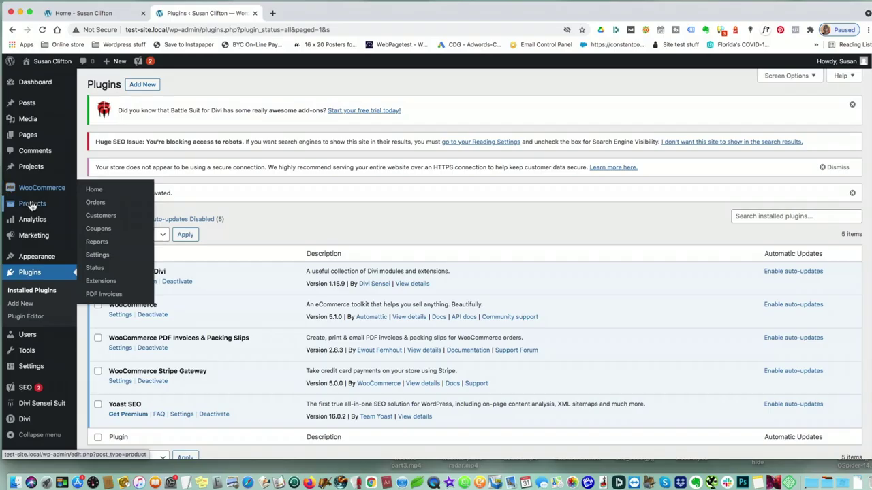
In the WooCommerce general settings, fill in the store's street address, city and postcode, with country/state United States (US) — Florida
{"action": "mouse_move", "coordinate": [31, 200]}
{"action": "left_click", "coordinate": [92, 256]}
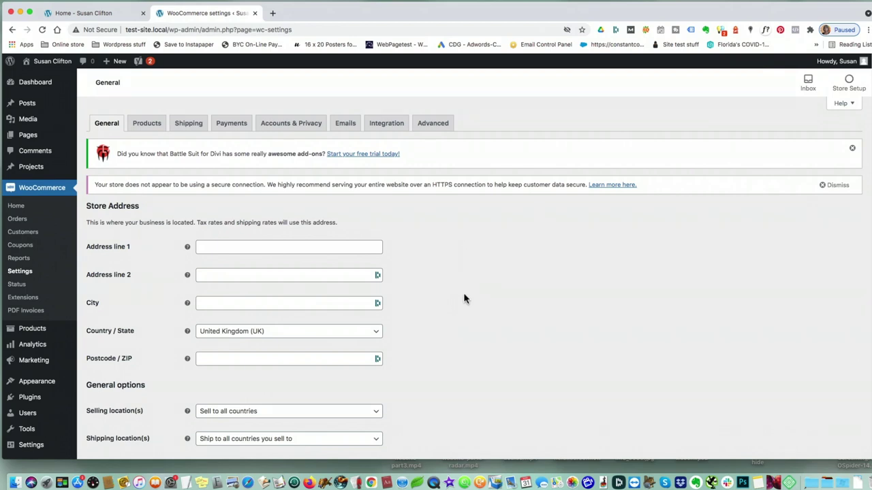
{"action": "left_click", "coordinate": [212, 247]}
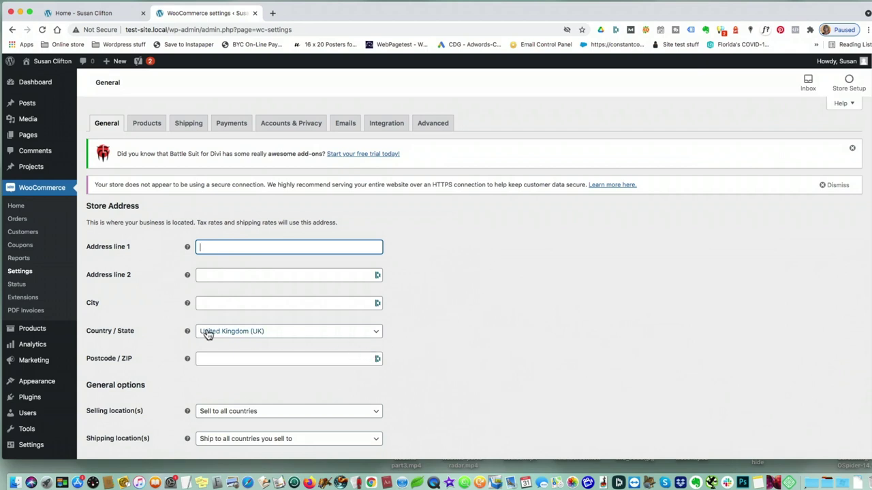
{"action": "left_click", "coordinate": [358, 332]}
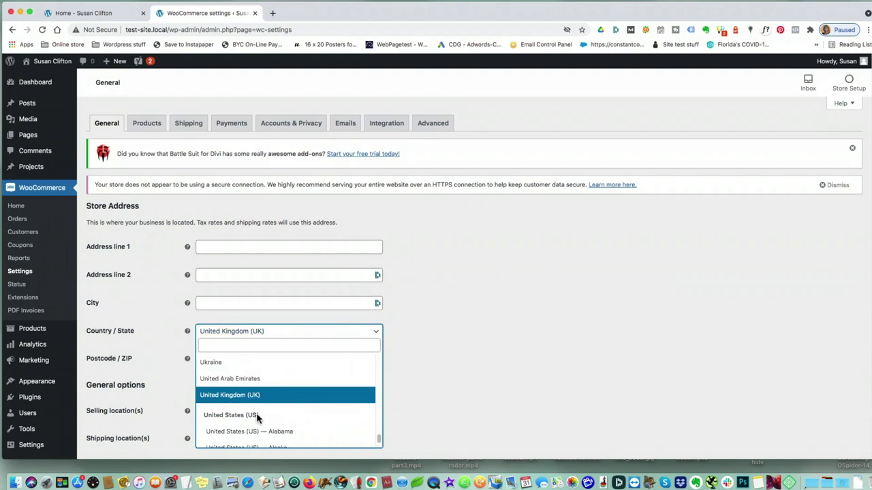
{"action": "scroll", "coordinate": [262, 417], "scroll_direction": "down", "scroll_amount": 3}
{"action": "scroll", "coordinate": [259, 417], "scroll_direction": "down", "scroll_amount": 3}
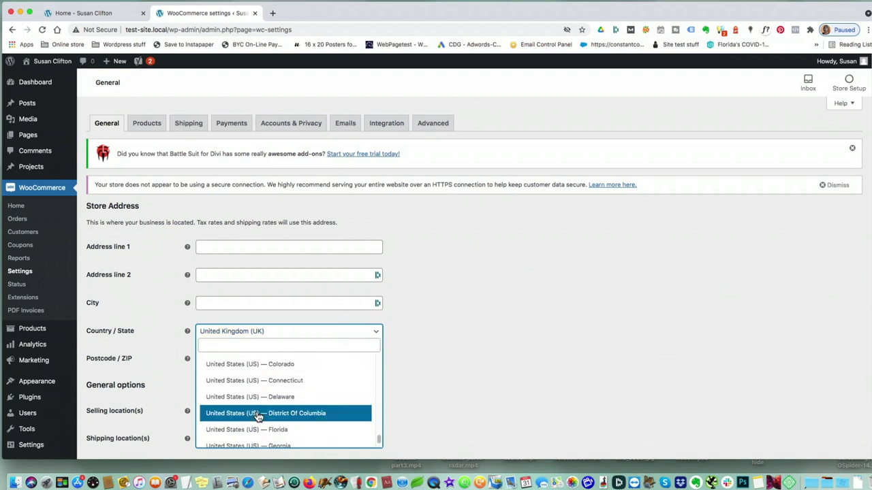
{"action": "left_click", "coordinate": [260, 407]}
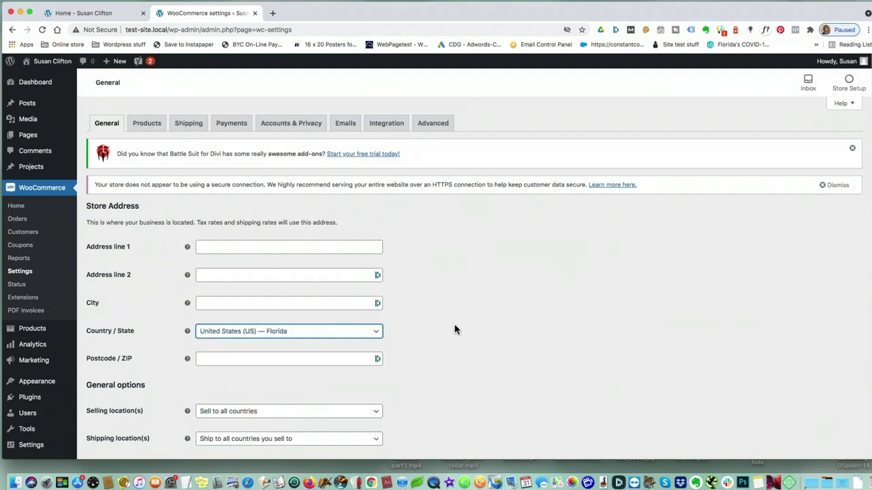
{"action": "left_click", "coordinate": [231, 245]}
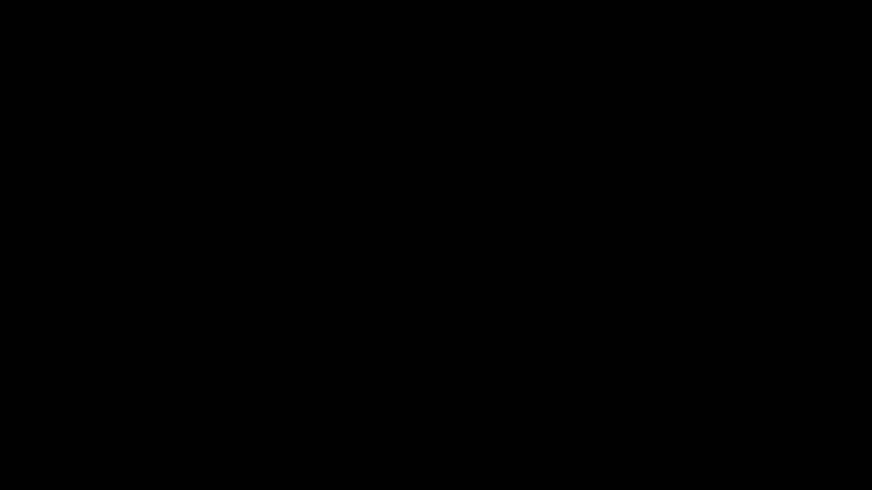
Restrict the selling locations to specific countries and add United States (US) as the allowed country
{"action": "scroll", "coordinate": [325, 267], "scroll_direction": "down", "scroll_amount": 1}
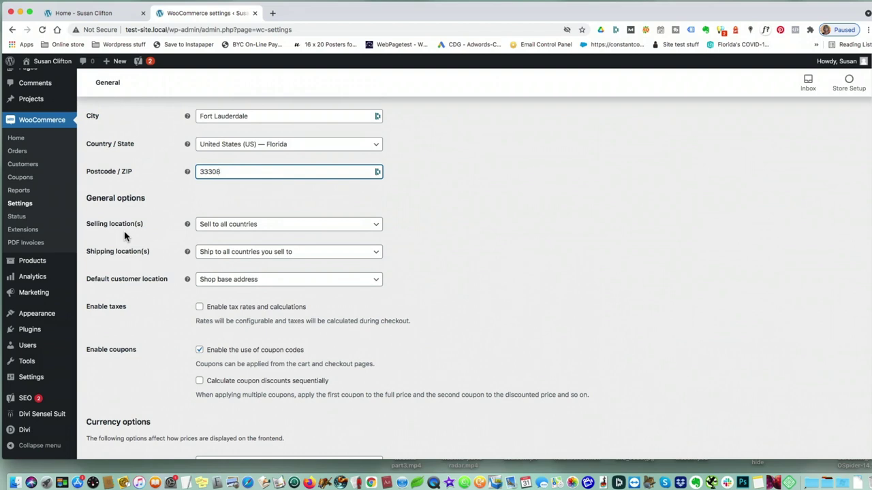
{"action": "left_click", "coordinate": [361, 228]}
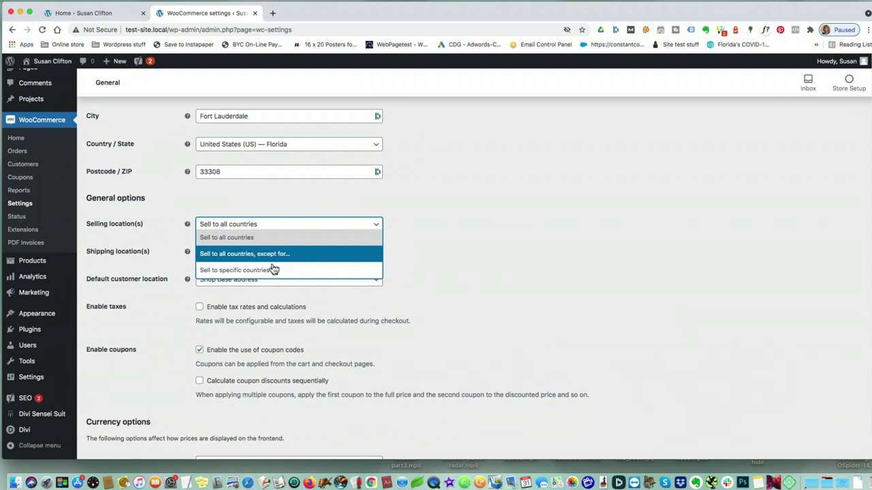
{"action": "left_click", "coordinate": [239, 270]}
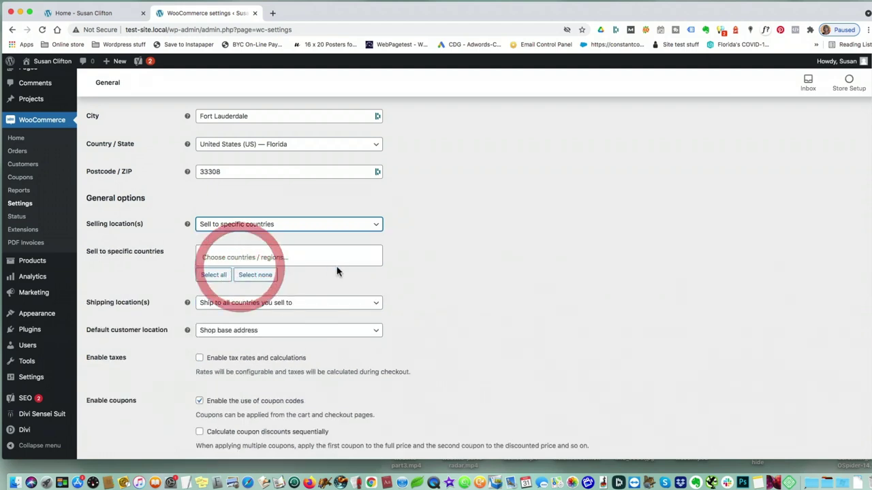
{"action": "left_click", "coordinate": [250, 255]}
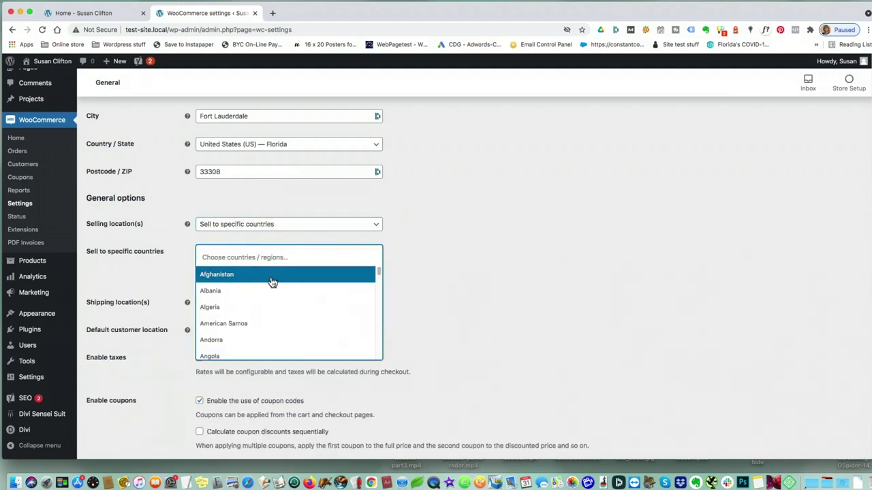
{"action": "type", "text": "unite"}
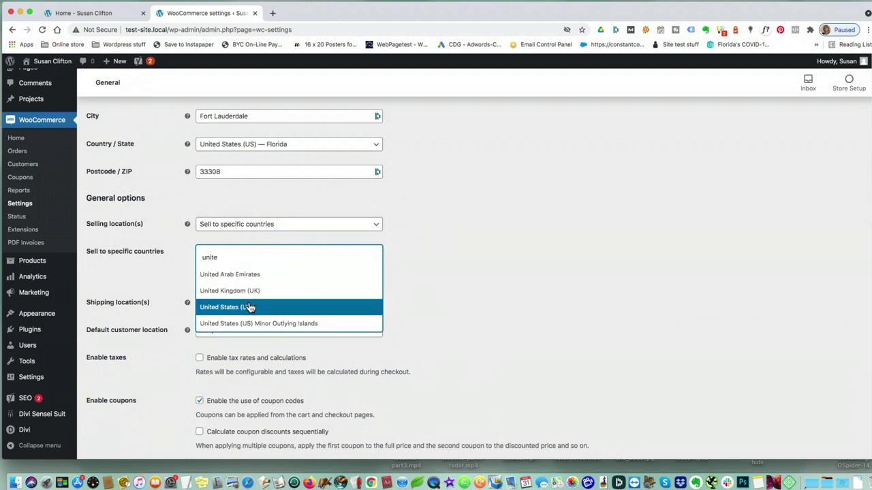
{"action": "left_click", "coordinate": [249, 307]}
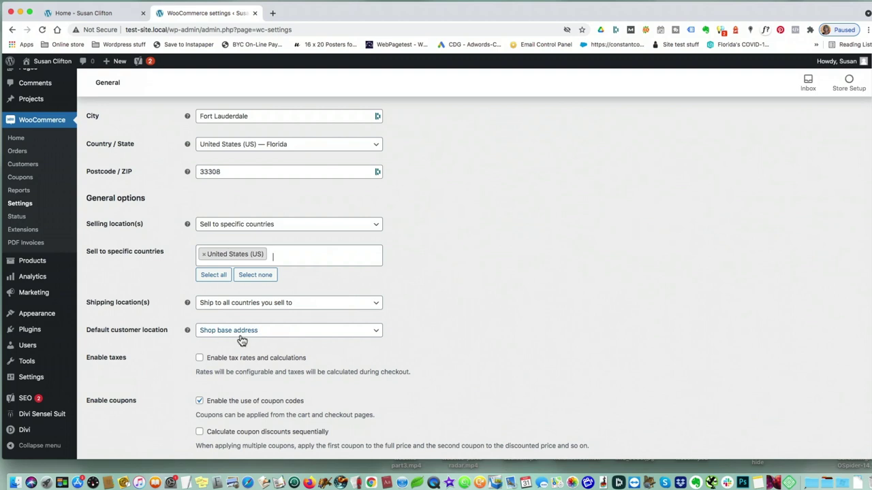
Review the default customer location choices and enable tax rates and calculations
{"action": "left_click", "coordinate": [313, 335]}
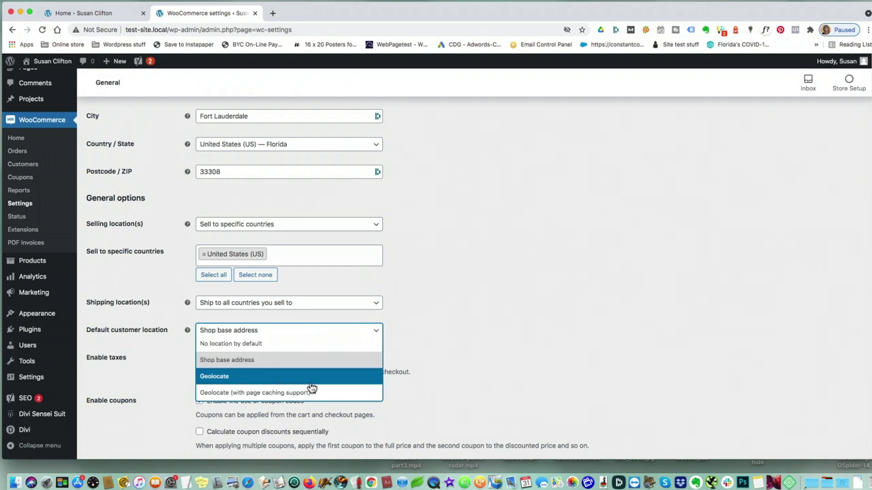
{"action": "left_click", "coordinate": [463, 368]}
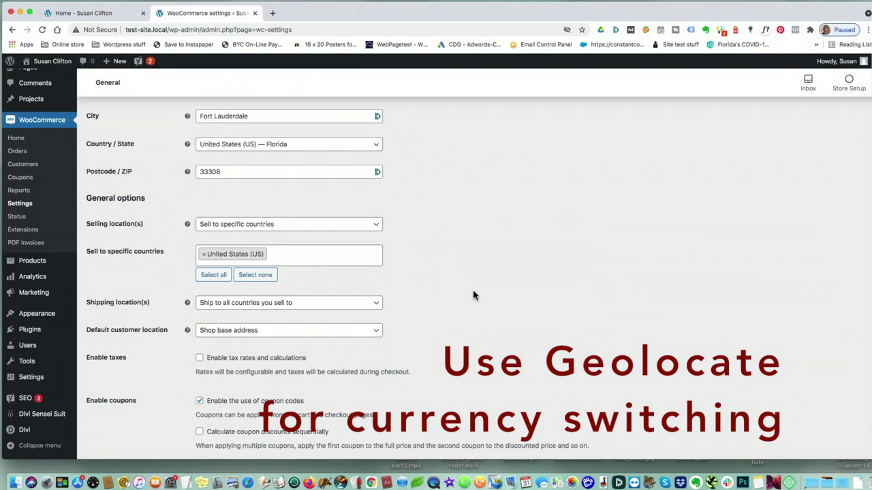
{"action": "left_click", "coordinate": [199, 357]}
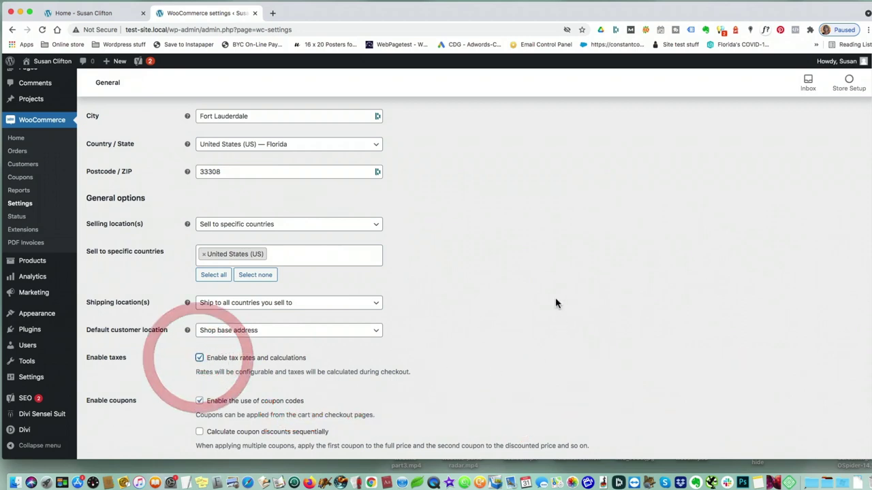
Set the store currency to United States (US) dollar ($) and save the general settings
{"action": "scroll", "coordinate": [537, 309], "scroll_direction": "down", "scroll_amount": 4}
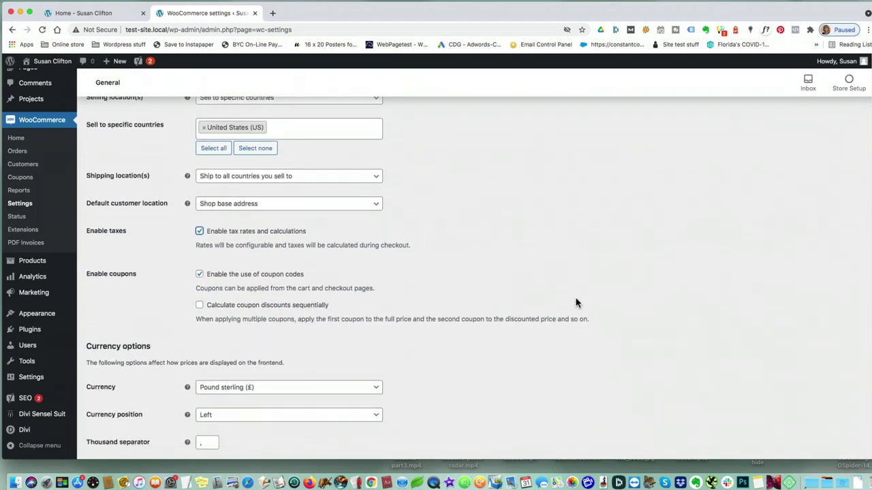
{"action": "scroll", "coordinate": [575, 303], "scroll_direction": "down", "scroll_amount": 2}
{"action": "left_click", "coordinate": [374, 333]}
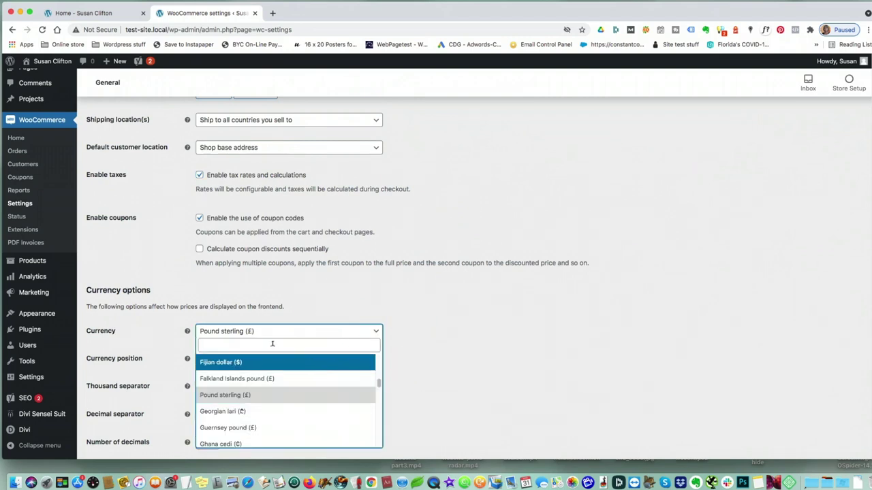
{"action": "scroll", "coordinate": [298, 410], "scroll_direction": "down", "scroll_amount": 3}
{"action": "scroll", "coordinate": [298, 409], "scroll_direction": "down", "scroll_amount": 5}
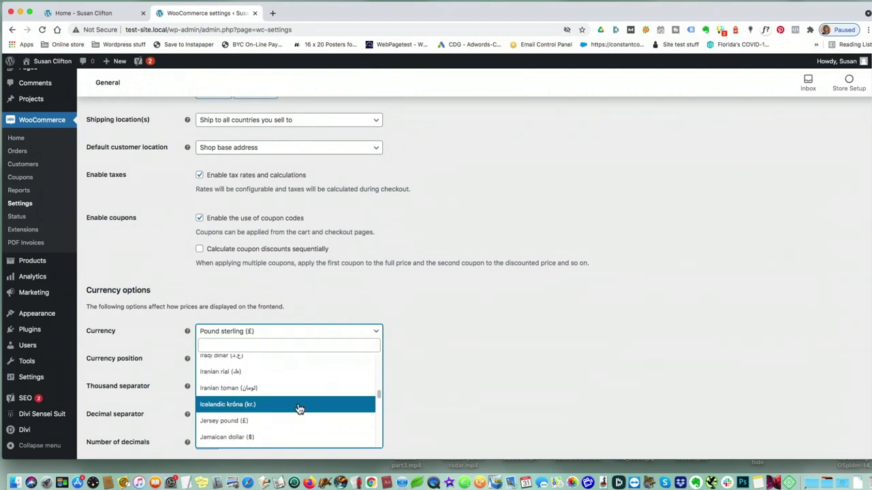
{"action": "type", "text": "us"}
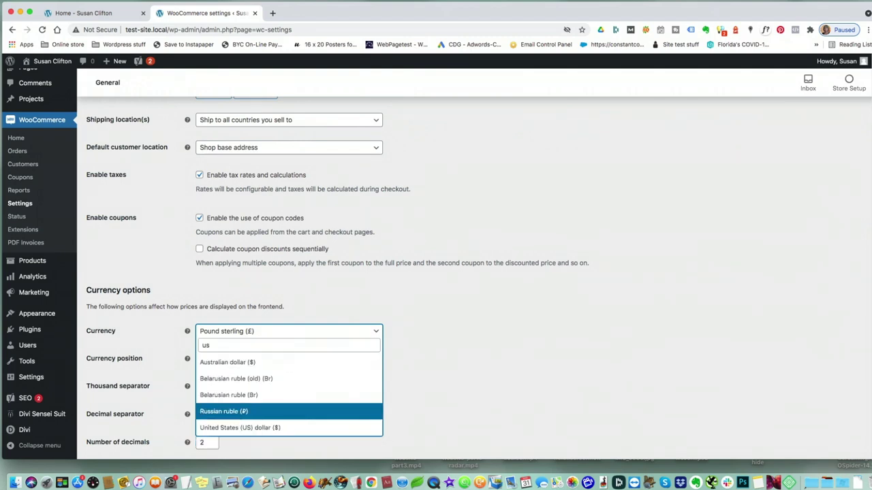
{"action": "left_click", "coordinate": [284, 426]}
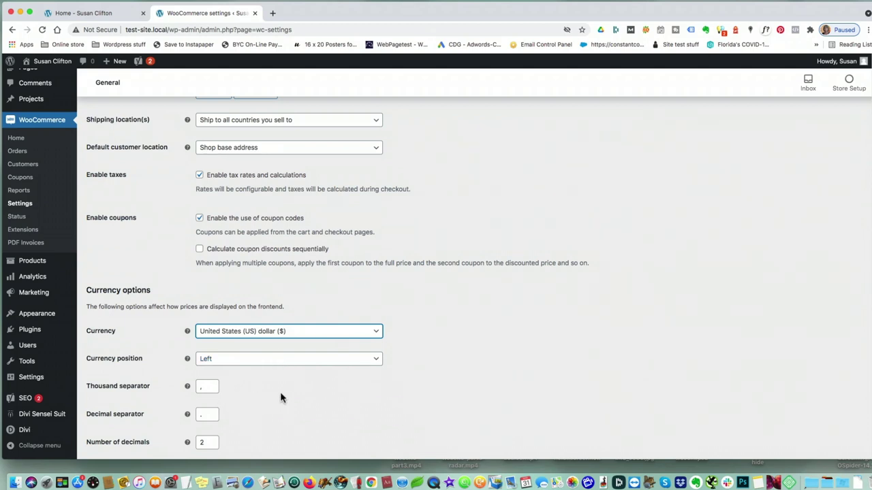
{"action": "scroll", "coordinate": [280, 393], "scroll_direction": "down", "scroll_amount": 1}
{"action": "scroll", "coordinate": [266, 419], "scroll_direction": "down", "scroll_amount": 1}
{"action": "left_click", "coordinate": [121, 429]}
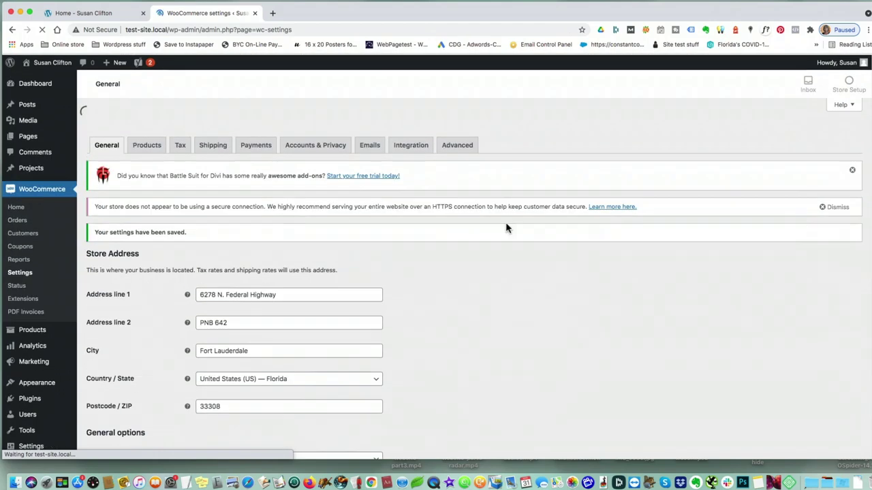
In the WooCommerce product settings, set the weight unit to lbs and the dimensions unit to in, and save the changes
{"action": "left_click", "coordinate": [152, 148]}
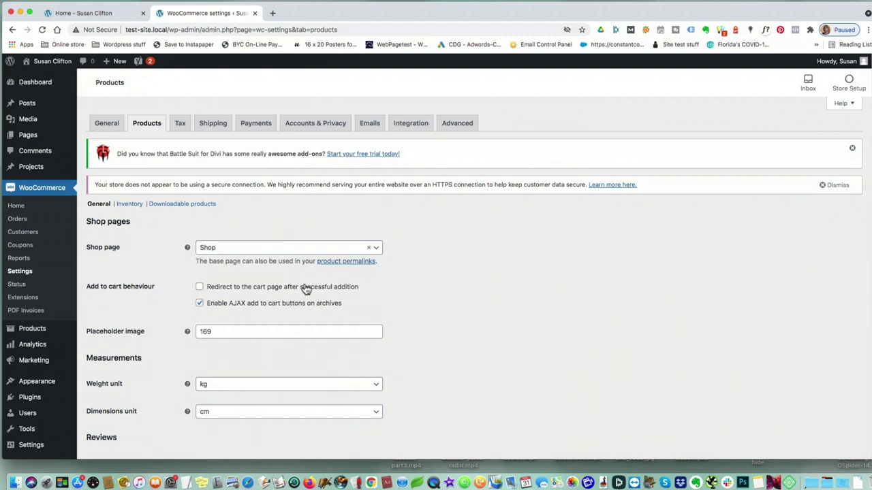
{"action": "scroll", "coordinate": [490, 294], "scroll_direction": "down", "scroll_amount": 3}
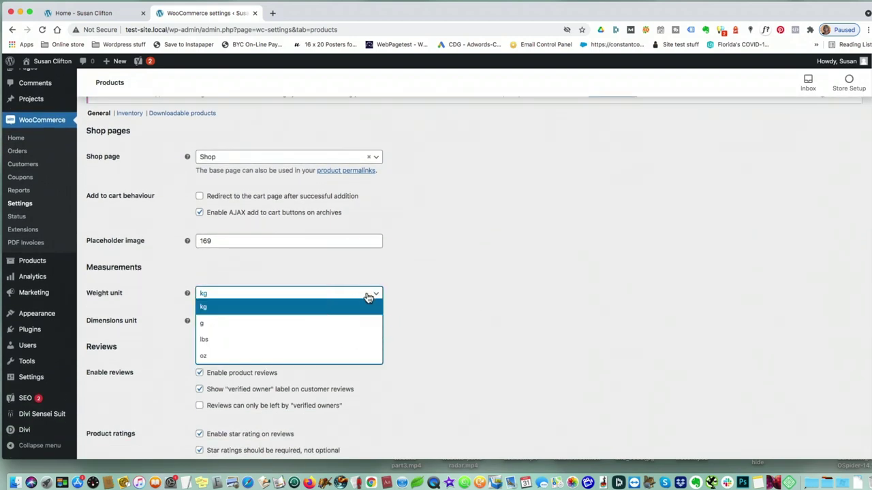
{"action": "left_click", "coordinate": [306, 339]}
{"action": "scroll", "coordinate": [454, 316], "scroll_direction": "down", "scroll_amount": 1}
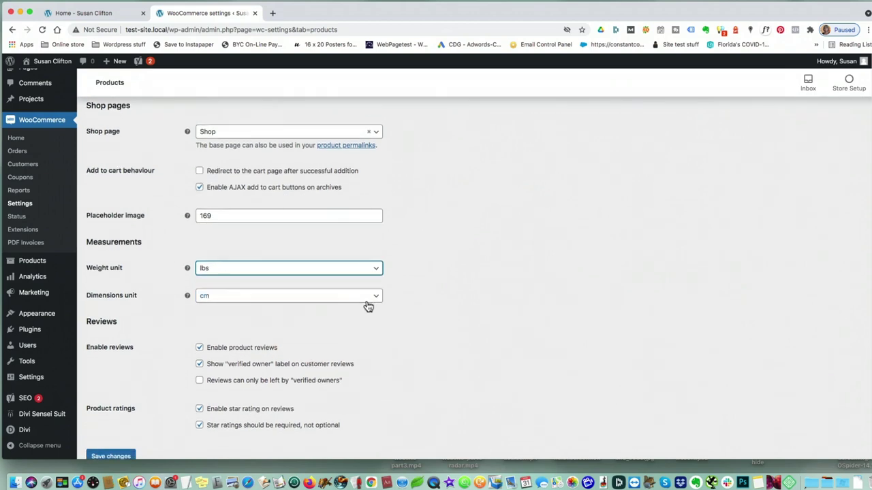
{"action": "left_click", "coordinate": [368, 297]}
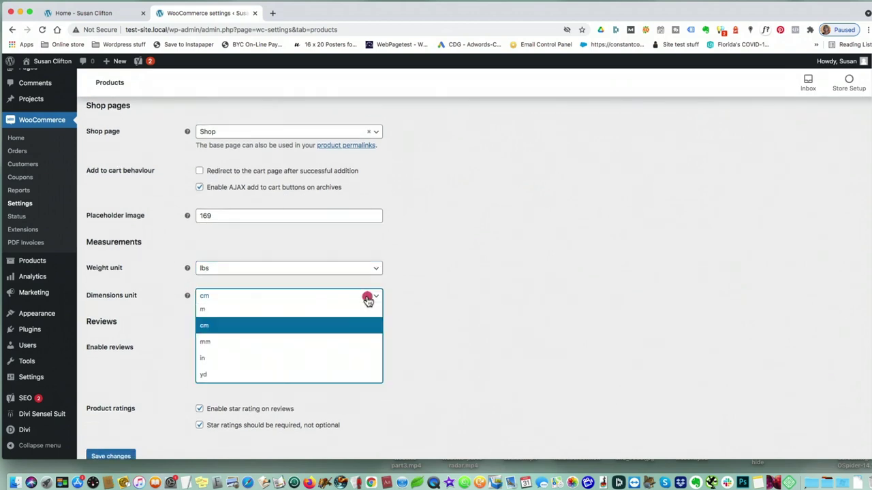
{"action": "left_click", "coordinate": [282, 359]}
{"action": "scroll", "coordinate": [476, 290], "scroll_direction": "down", "scroll_amount": 1}
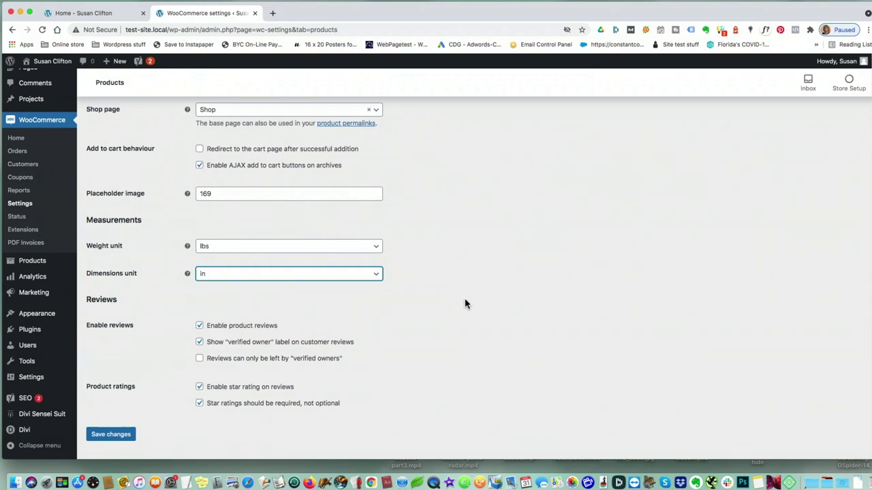
{"action": "scroll", "coordinate": [478, 307], "scroll_direction": "down", "scroll_amount": 1}
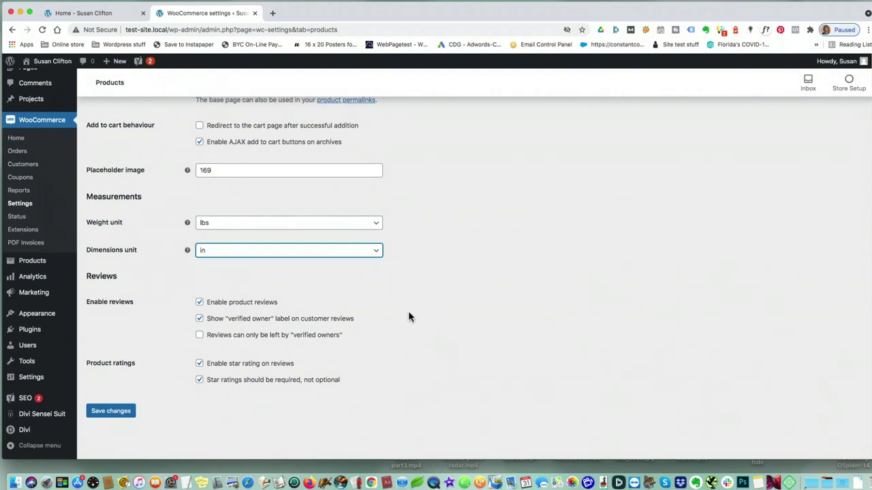
{"action": "left_click", "coordinate": [121, 414]}
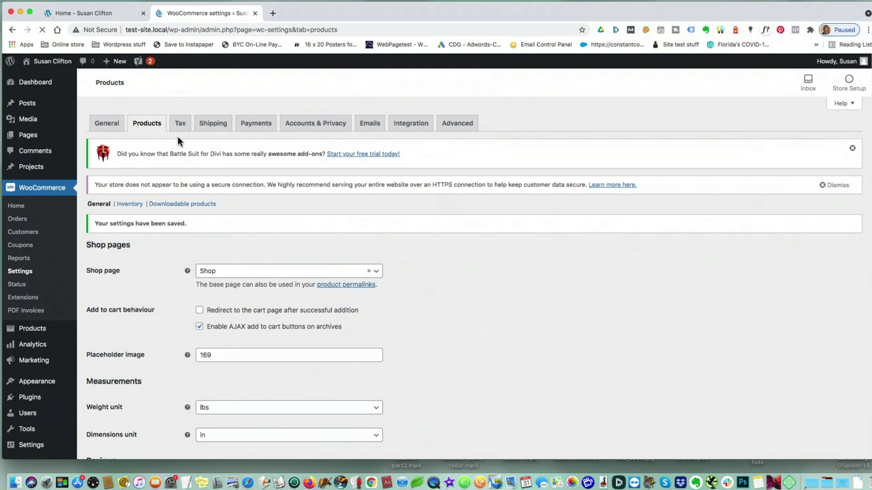
Review the store's tax options, including prices entered exclusive of tax, and save the tax settings
{"action": "left_click", "coordinate": [180, 124]}
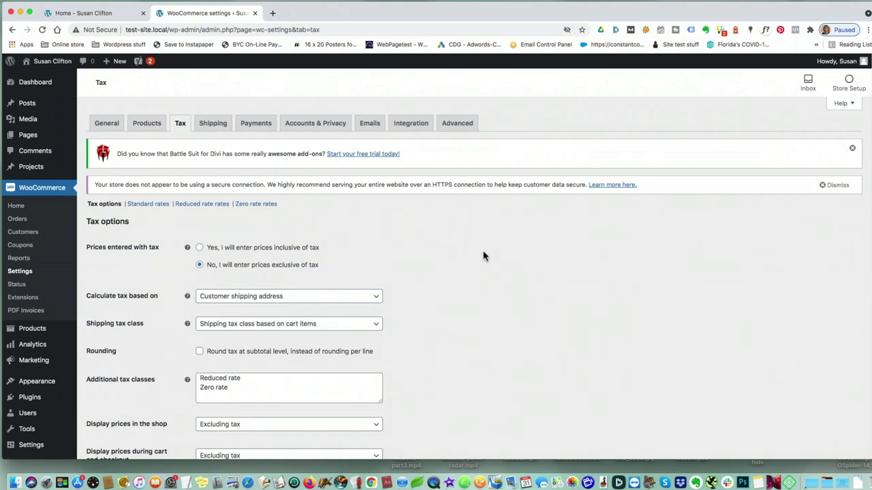
{"action": "scroll", "coordinate": [483, 256], "scroll_direction": "down", "scroll_amount": 2}
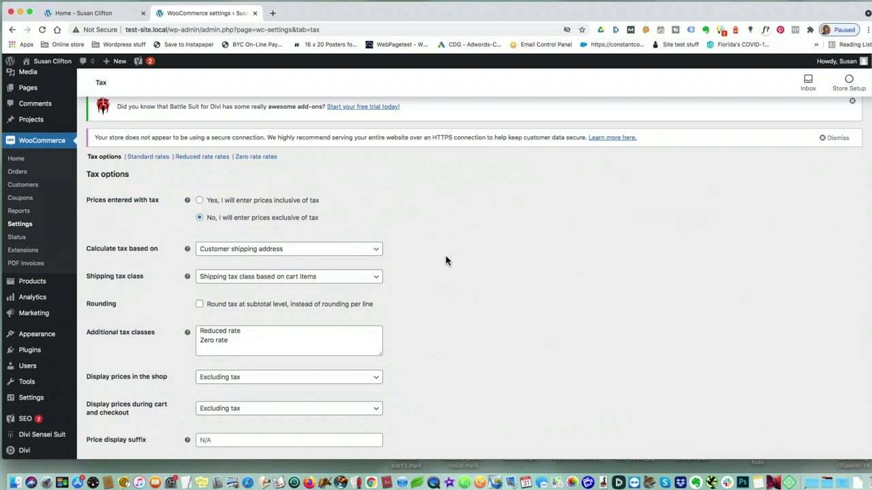
{"action": "scroll", "coordinate": [446, 261], "scroll_direction": "down", "scroll_amount": 1}
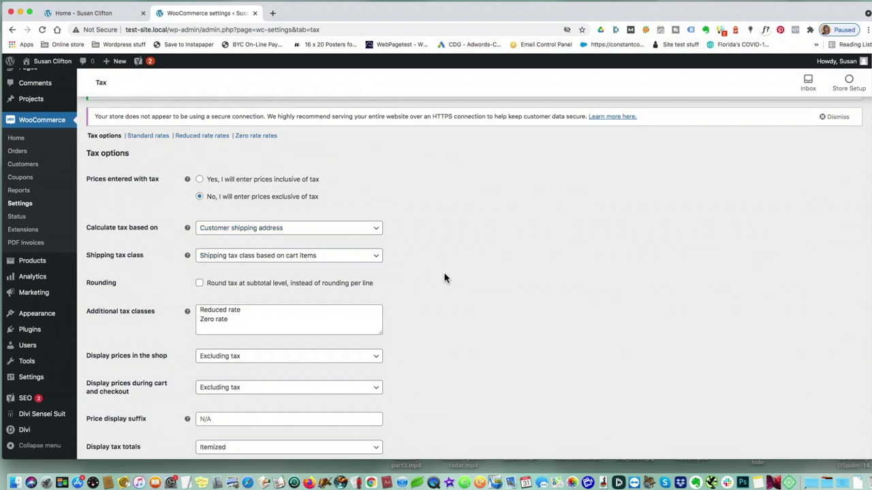
{"action": "scroll", "coordinate": [444, 278], "scroll_direction": "down", "scroll_amount": 3}
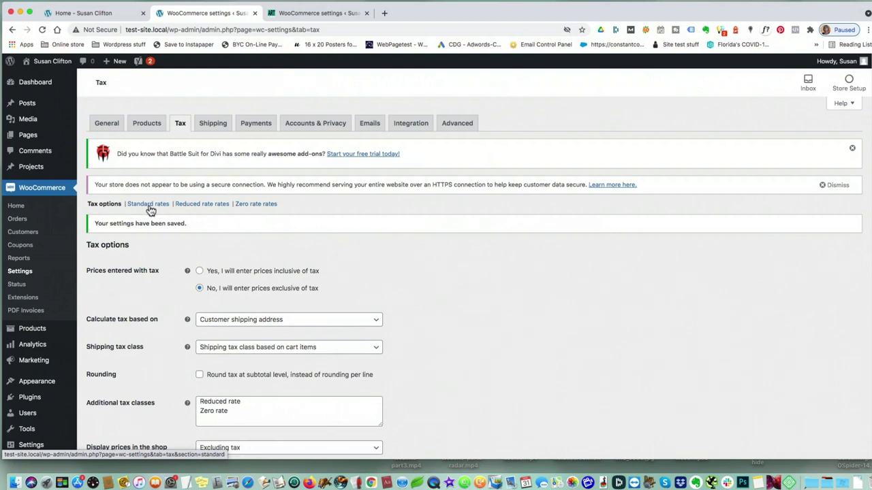
Insert a row in the standard tax rates with country code US and state code FL
{"action": "left_click", "coordinate": [149, 205]}
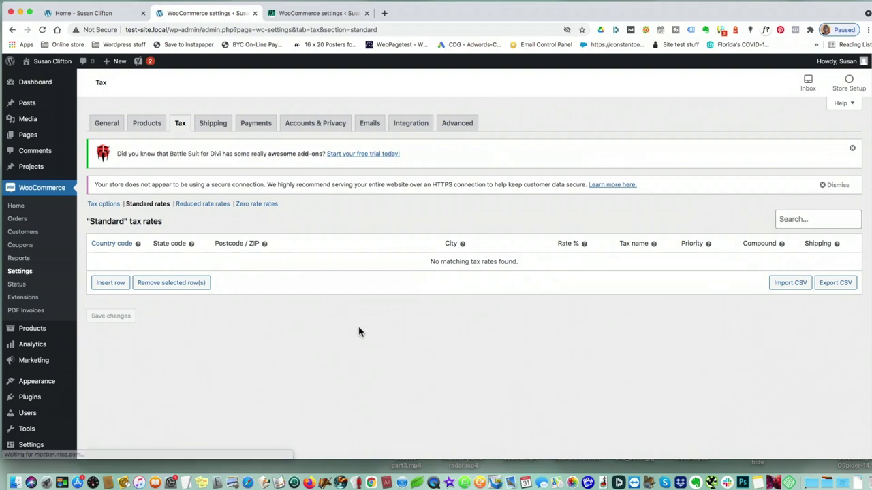
{"action": "left_click", "coordinate": [110, 283]}
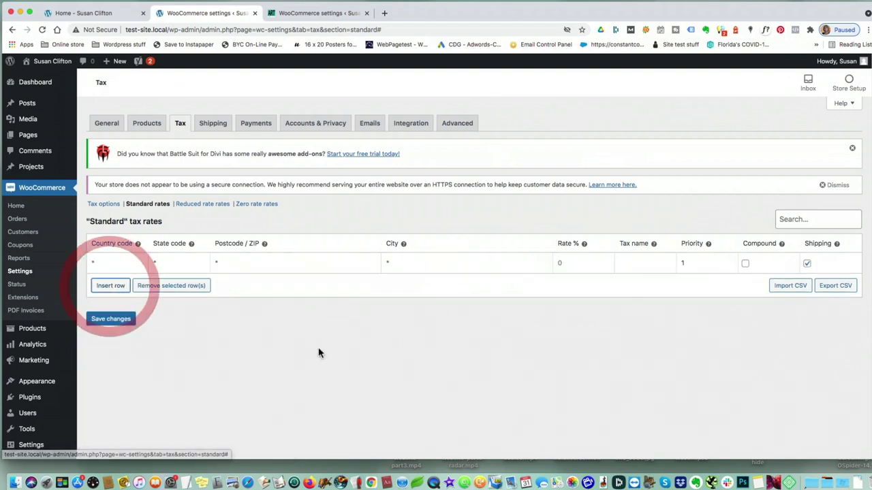
{"action": "left_click", "coordinate": [120, 259]}
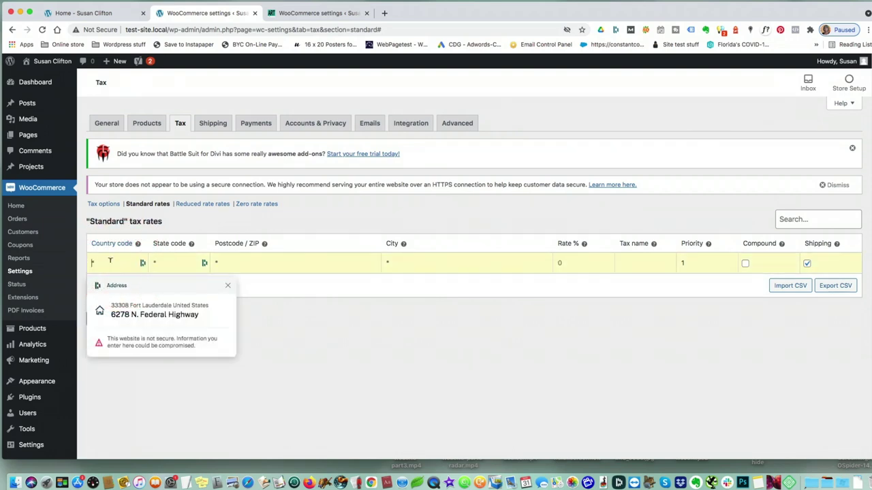
{"action": "key", "text": "Escape"}
{"action": "type", "text": "US"}
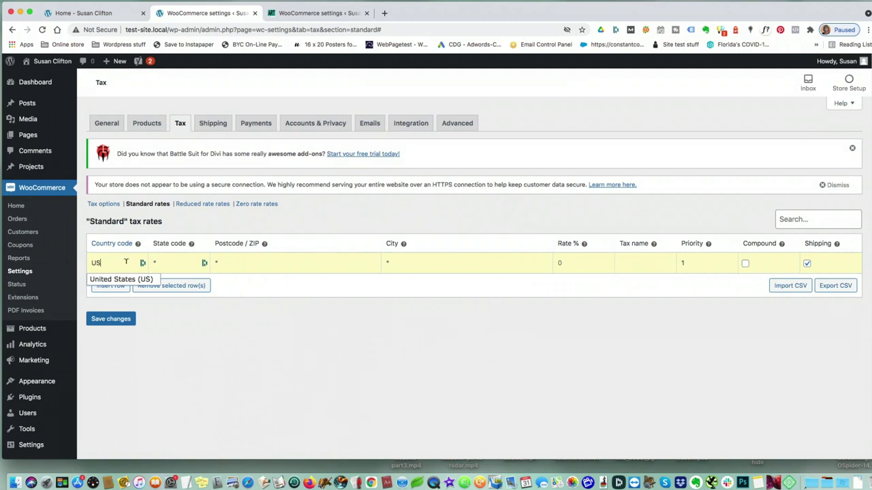
{"action": "left_click", "coordinate": [156, 259]}
{"action": "type", "text": "FL"}
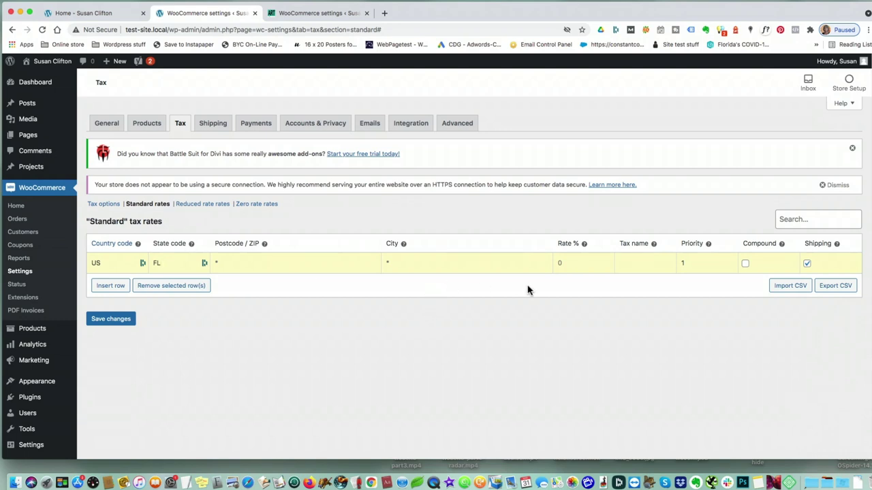
Set the Florida tax row's rate to 6.0 % and check the explanation of the priority setting
{"action": "left_click", "coordinate": [569, 263]}
{"action": "type", "text": "6.0"}
{"action": "left_click", "coordinate": [683, 263]}
{"action": "mouse_move", "coordinate": [710, 244]}
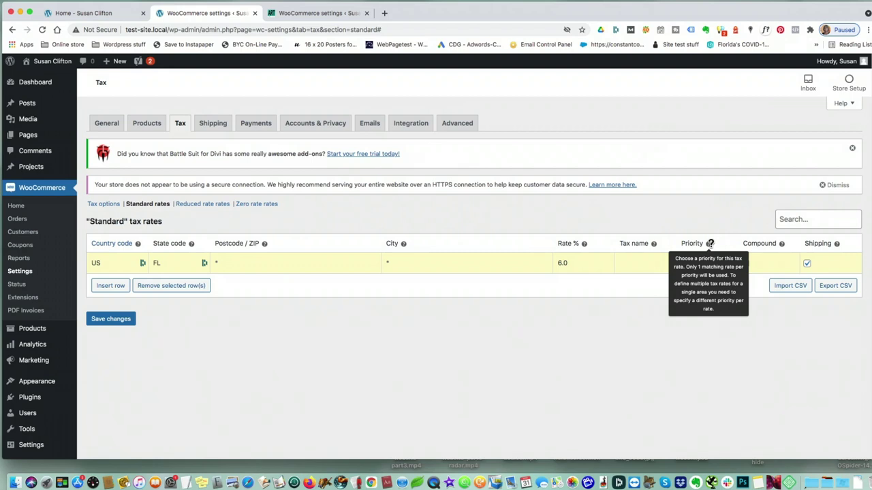
{"action": "left_click", "coordinate": [572, 350]}
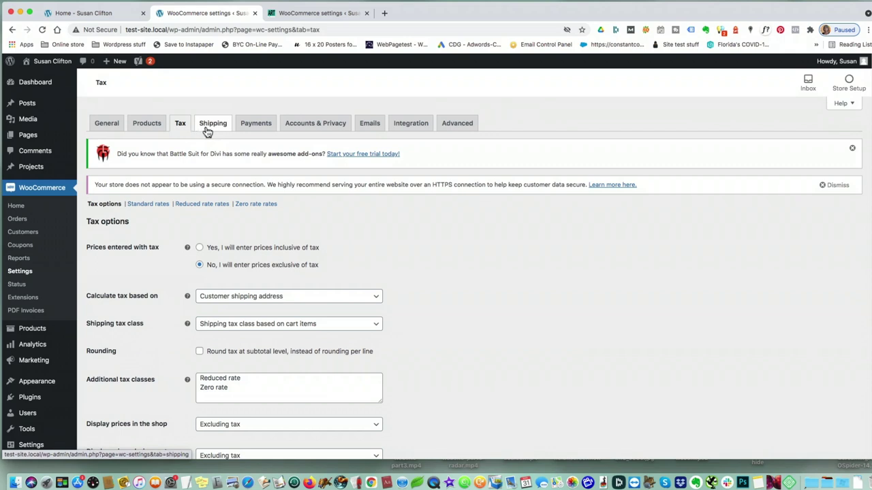
Enable PayPal Standard in the payment methods, review its email, advanced and API credential options, and save its settings
{"action": "left_click", "coordinate": [261, 126]}
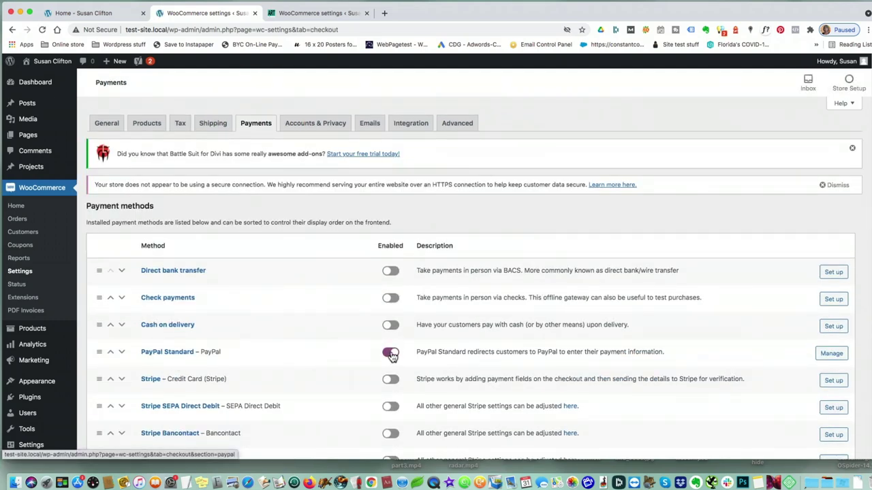
{"action": "left_click", "coordinate": [827, 355]}
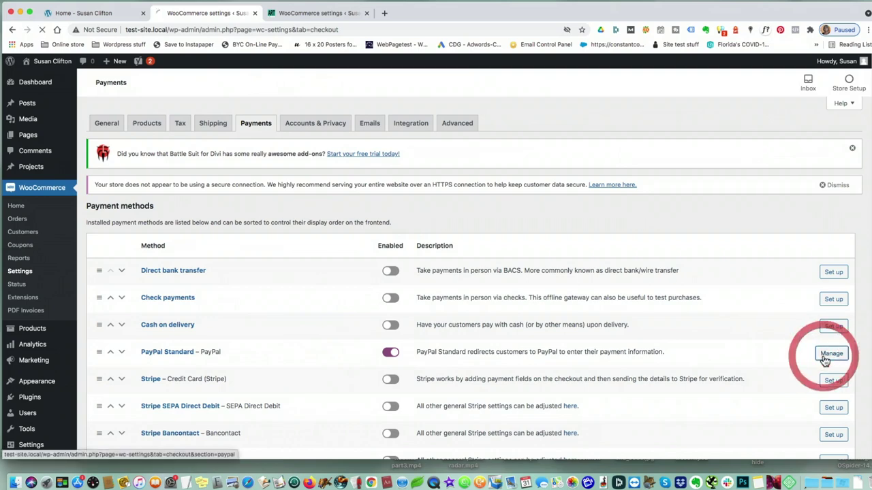
{"action": "scroll", "coordinate": [675, 286], "scroll_direction": "down", "scroll_amount": 5}
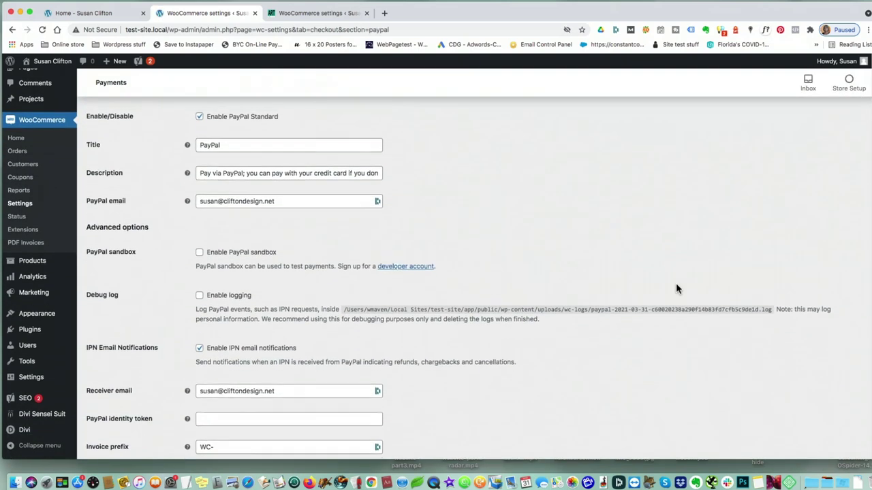
{"action": "scroll", "coordinate": [676, 288], "scroll_direction": "down", "scroll_amount": 2}
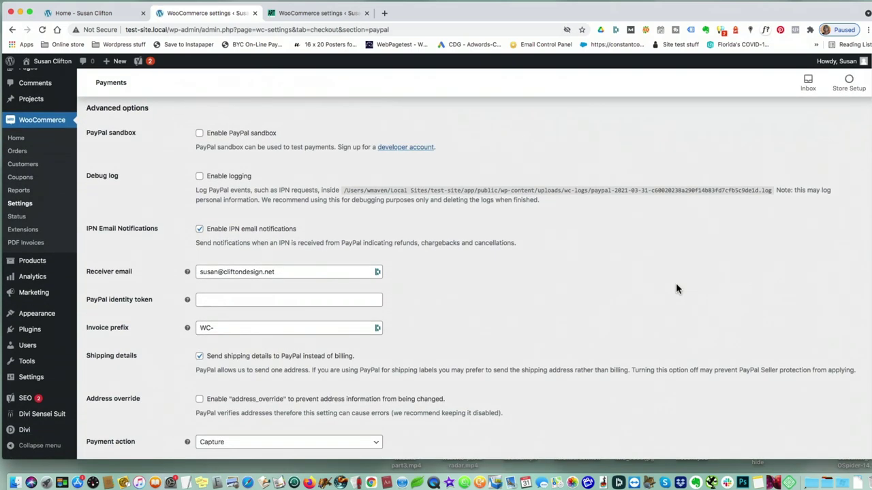
{"action": "scroll", "coordinate": [675, 288], "scroll_direction": "down", "scroll_amount": 1}
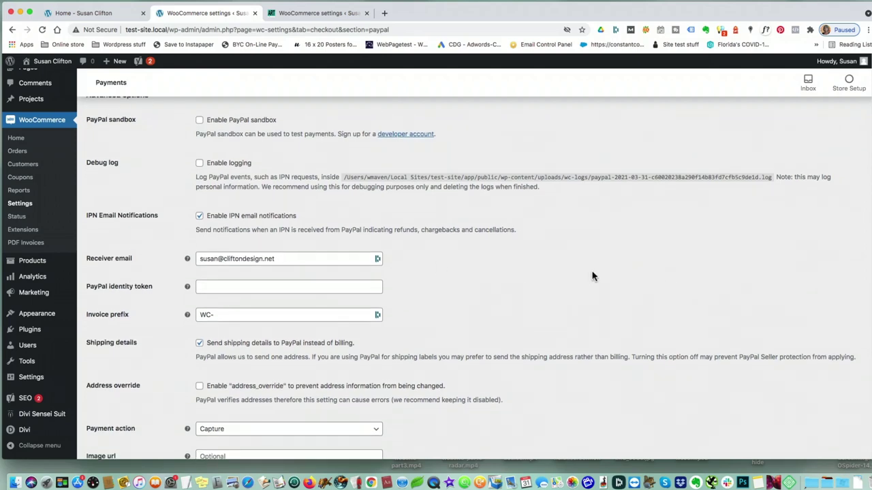
{"action": "scroll", "coordinate": [592, 276], "scroll_direction": "down", "scroll_amount": 5}
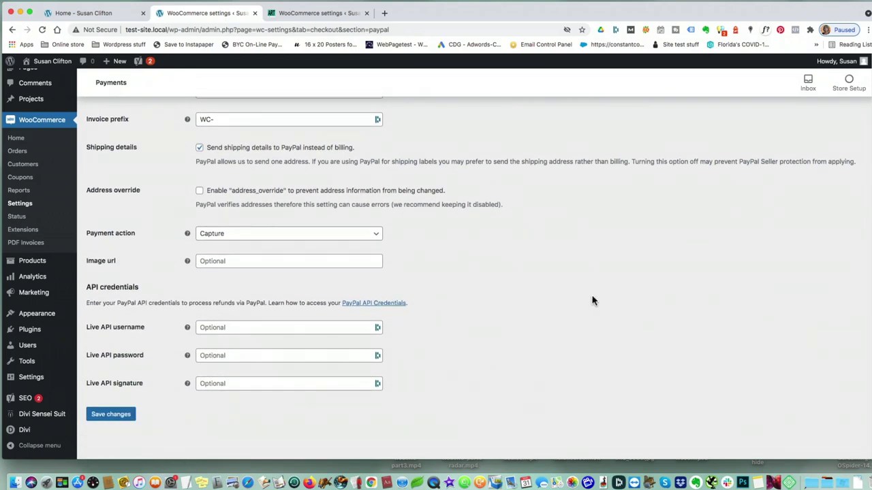
{"action": "scroll", "coordinate": [590, 300], "scroll_direction": "up", "scroll_amount": 10}
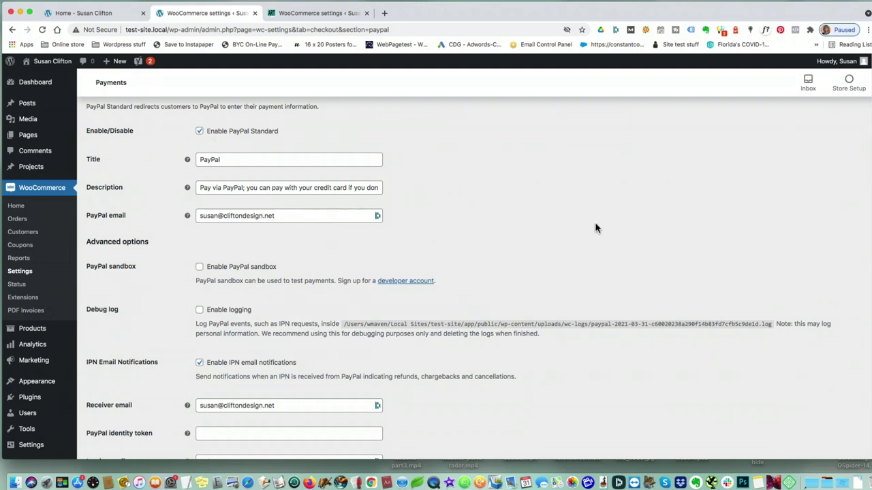
{"action": "scroll", "coordinate": [599, 231], "scroll_direction": "down", "scroll_amount": 10}
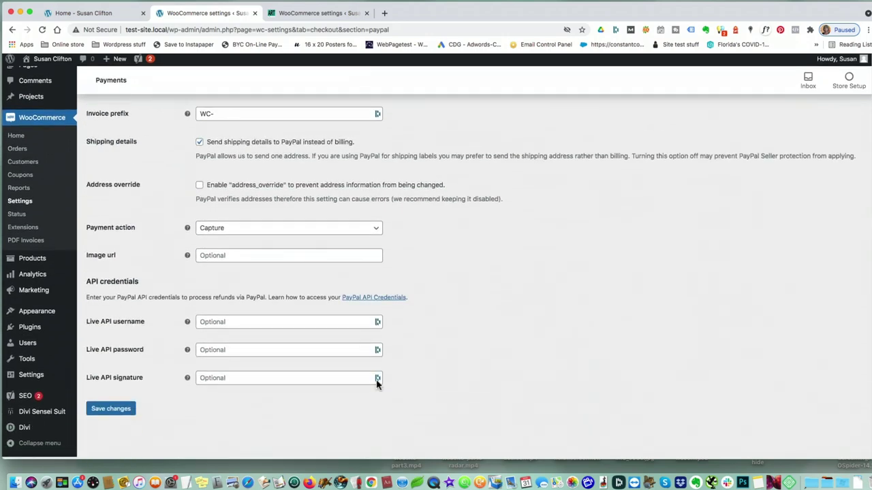
{"action": "left_click", "coordinate": [117, 418]}
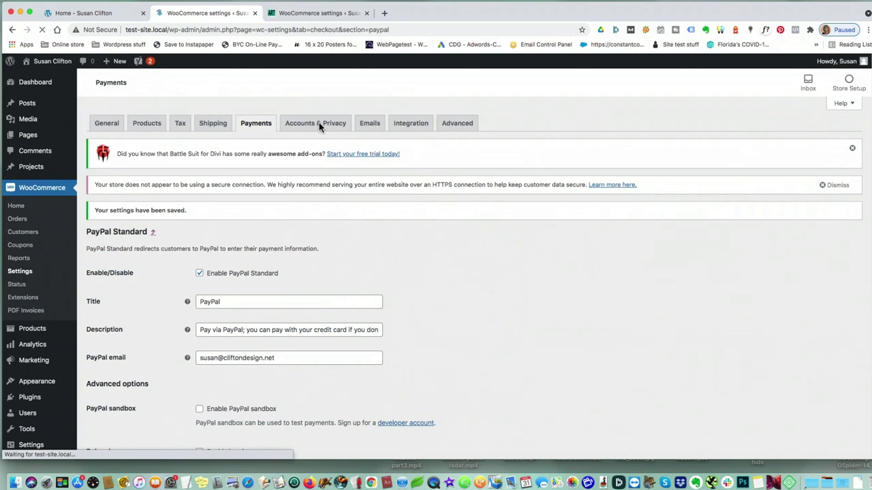
In the accounts and privacy settings, allow customers to log into an existing account and to create an account during checkout
{"action": "left_click", "coordinate": [319, 126]}
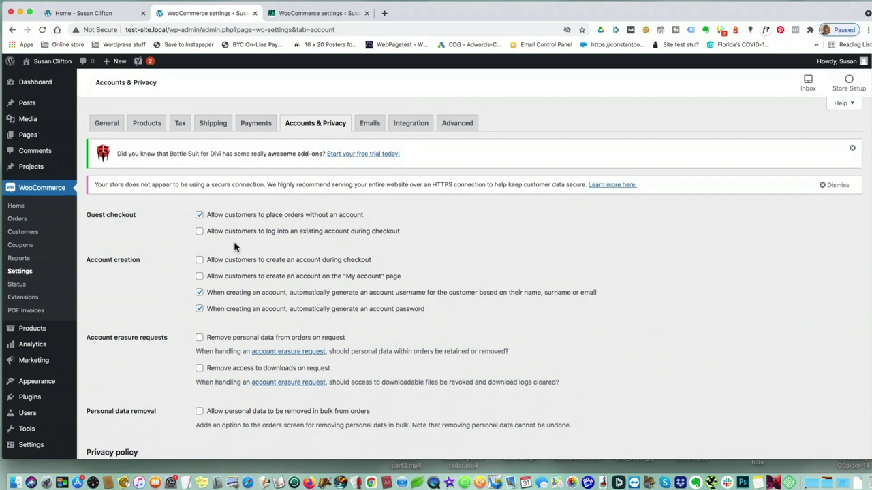
{"action": "left_click", "coordinate": [199, 233]}
{"action": "scroll", "coordinate": [639, 251], "scroll_direction": "down", "scroll_amount": 2}
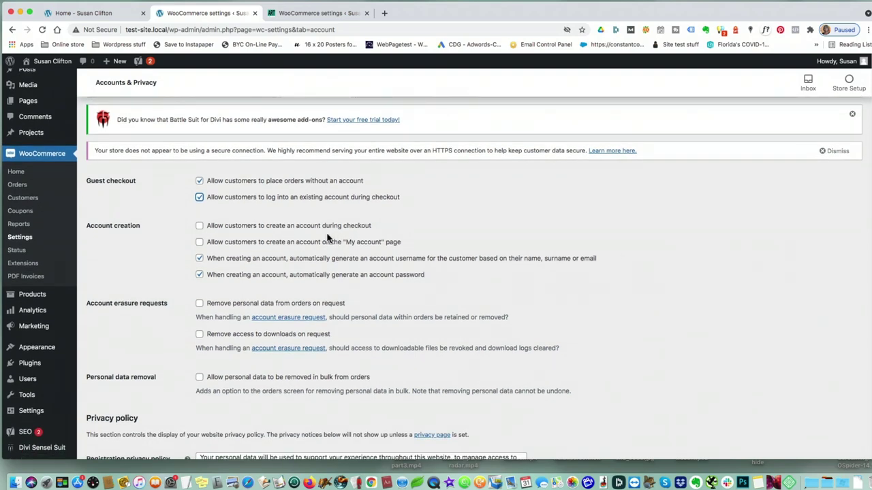
{"action": "left_click", "coordinate": [198, 226]}
Examine the account creation, data erasure, privacy policy text and personal data retention options
{"action": "scroll", "coordinate": [630, 277], "scroll_direction": "down", "scroll_amount": 2}
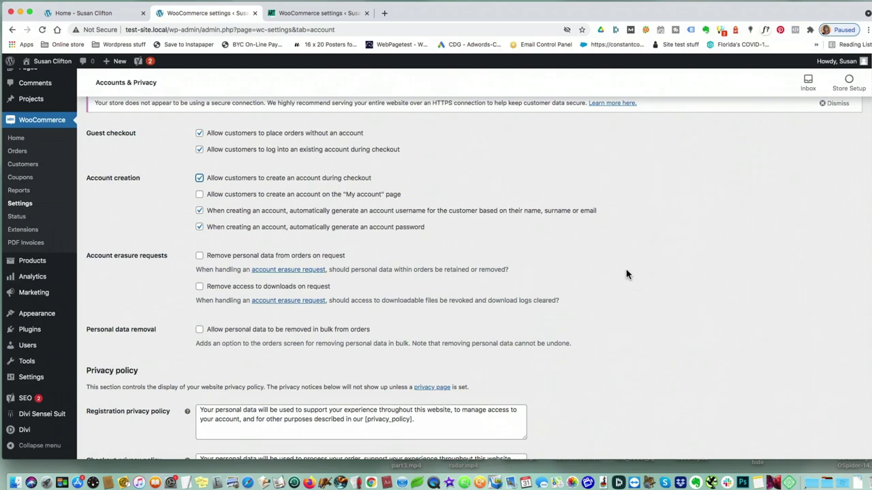
{"action": "scroll", "coordinate": [636, 274], "scroll_direction": "down", "scroll_amount": 2}
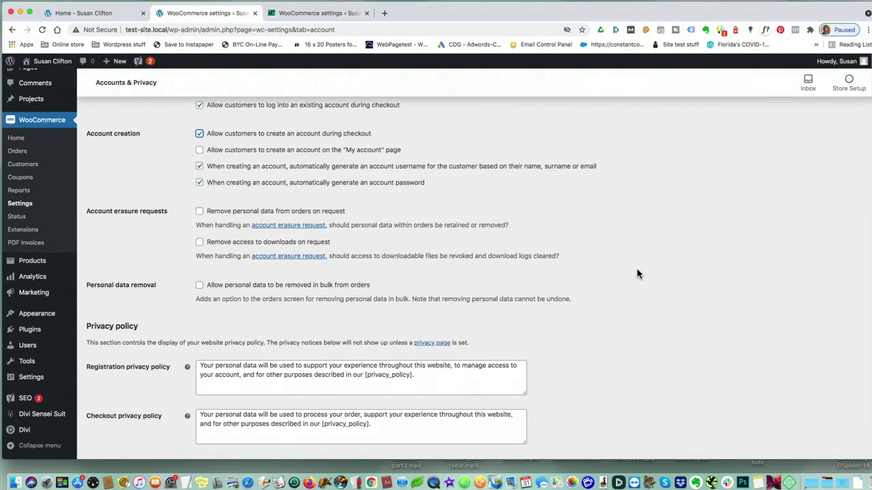
{"action": "scroll", "coordinate": [636, 274], "scroll_direction": "up", "scroll_amount": 3}
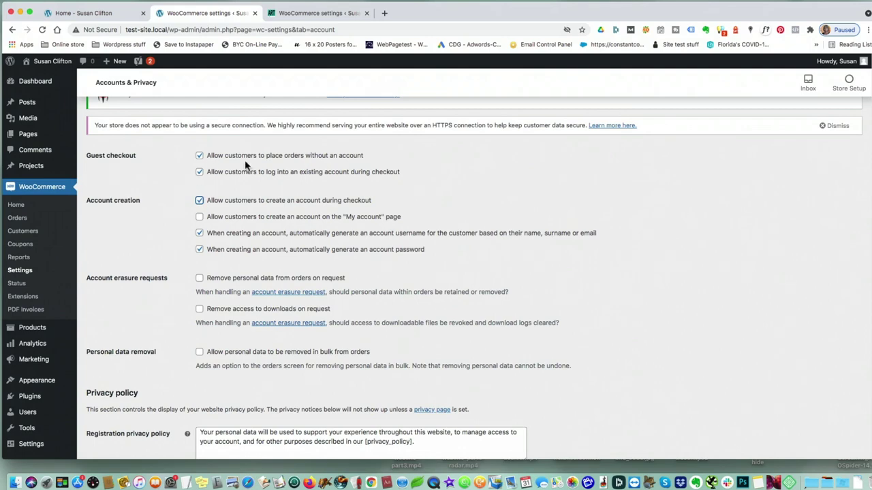
{"action": "scroll", "coordinate": [653, 276], "scroll_direction": "down", "scroll_amount": 3}
{"action": "scroll", "coordinate": [653, 277], "scroll_direction": "down", "scroll_amount": 2}
{"action": "scroll", "coordinate": [653, 277], "scroll_direction": "down", "scroll_amount": 4}
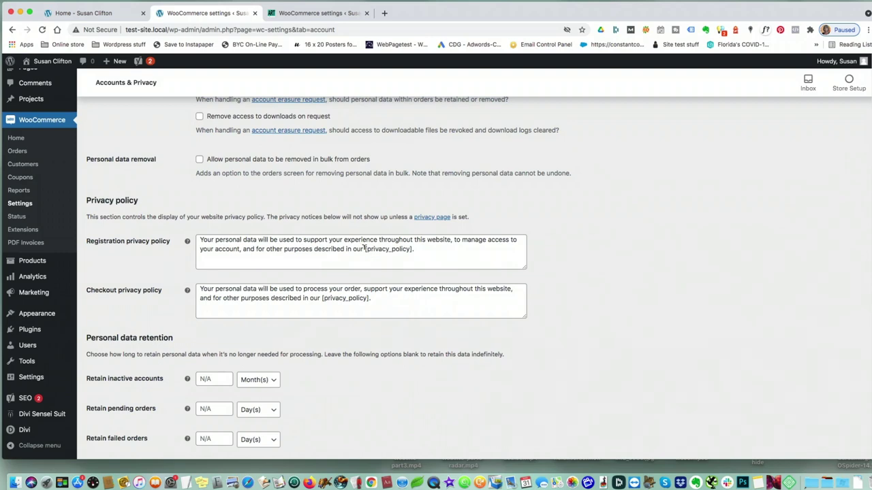
{"action": "left_click_drag", "start_coordinate": [365, 249], "coordinate": [411, 249]}
{"action": "left_click", "coordinate": [592, 308]}
{"action": "scroll", "coordinate": [566, 344], "scroll_direction": "down", "scroll_amount": 5}
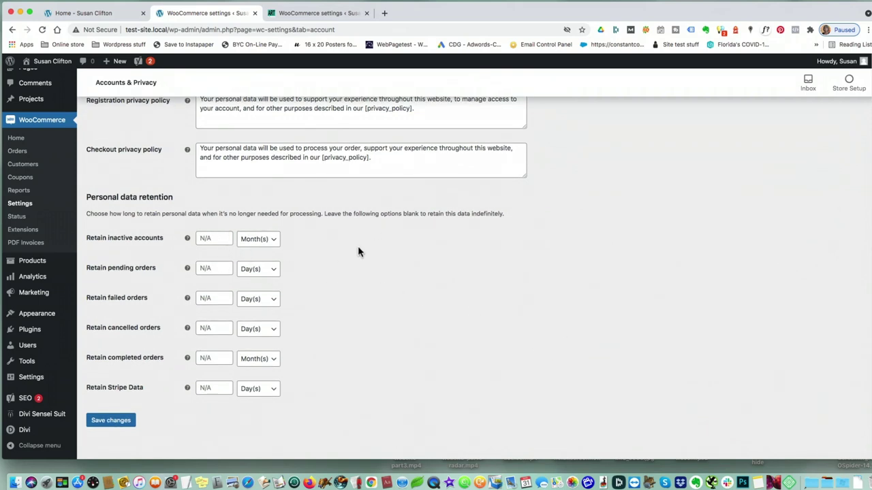
Switch to the live store's WooCommerce settings and examine its personal data retention periods for reference
{"action": "left_click", "coordinate": [329, 13]}
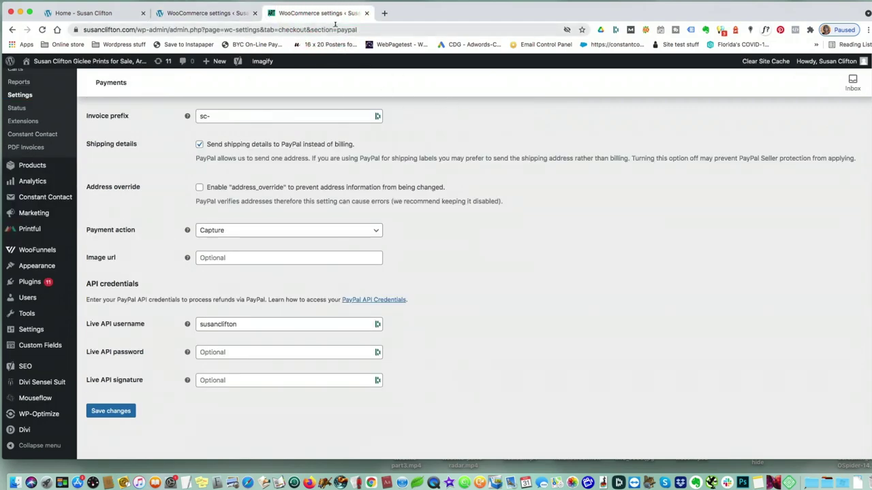
{"action": "scroll", "coordinate": [475, 237], "scroll_direction": "up", "scroll_amount": 2}
{"action": "scroll", "coordinate": [475, 237], "scroll_direction": "up", "scroll_amount": 5}
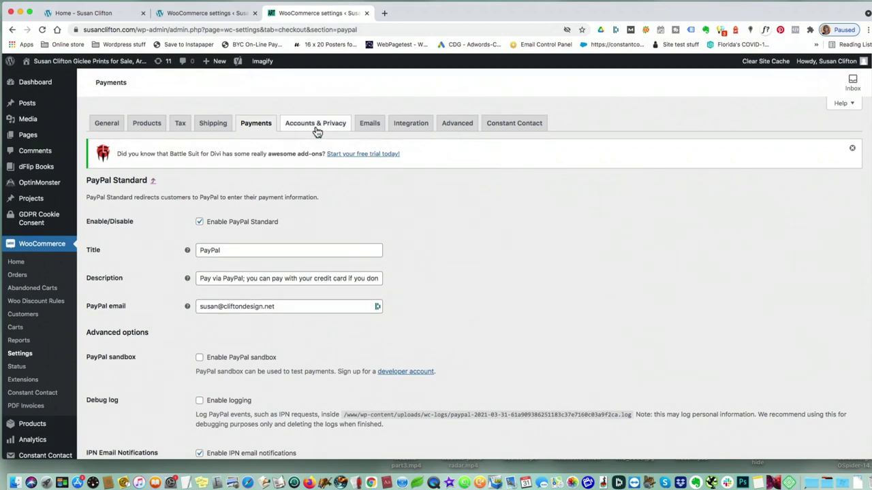
{"action": "left_click", "coordinate": [318, 128]}
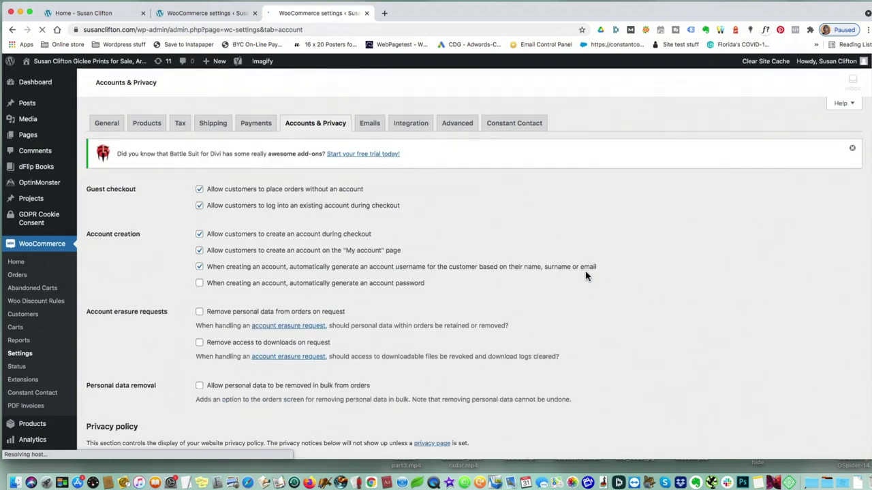
{"action": "scroll", "coordinate": [586, 274], "scroll_direction": "down", "scroll_amount": 15}
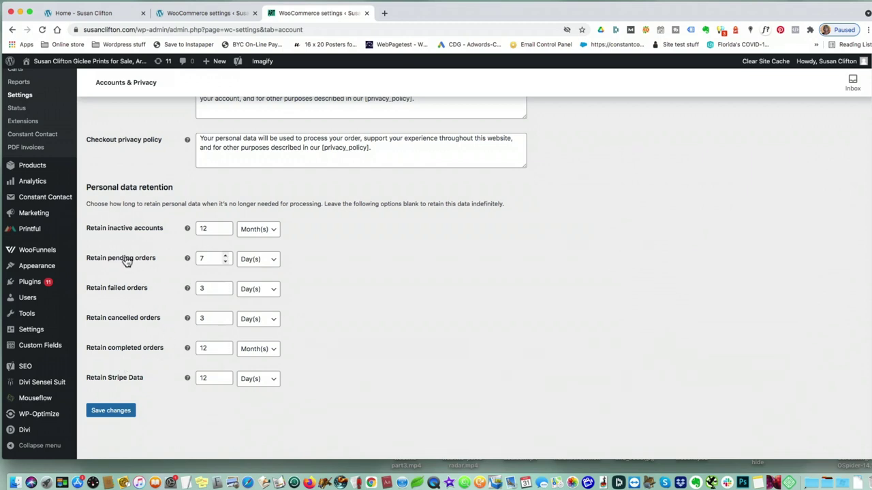
{"action": "mouse_move", "coordinate": [186, 257]}
Back on the test site, set data retention to 12 months for inactive accounts and 7 days for pending orders
{"action": "left_click", "coordinate": [221, 16]}
{"action": "left_click", "coordinate": [216, 237]}
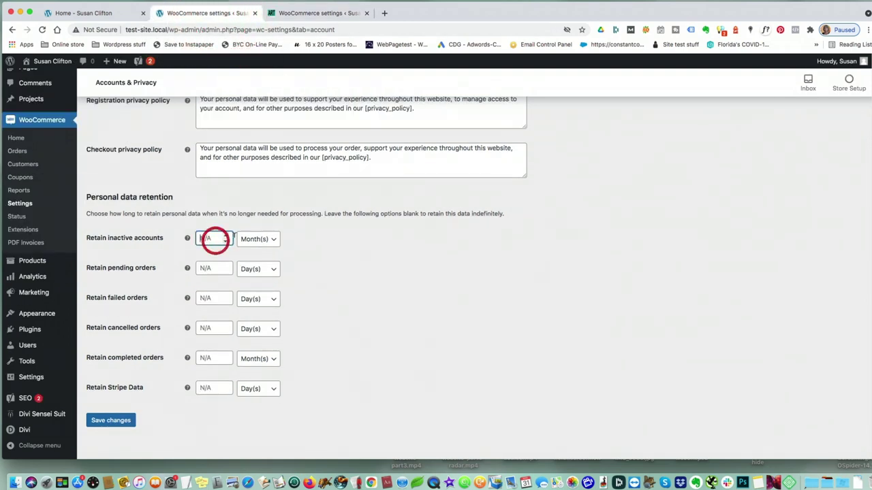
{"action": "type", "text": "12"}
{"action": "left_click", "coordinate": [222, 267]}
{"action": "type", "text": "7"}
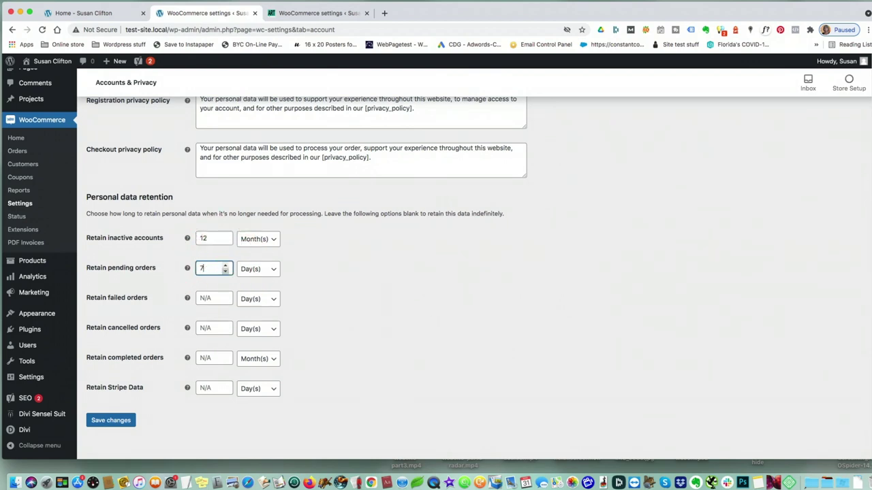
Set data retention to 7 days for failed and cancelled orders and 12 months for completed orders
{"action": "left_click", "coordinate": [208, 299]}
{"action": "type", "text": "7"}
{"action": "left_click", "coordinate": [222, 328]}
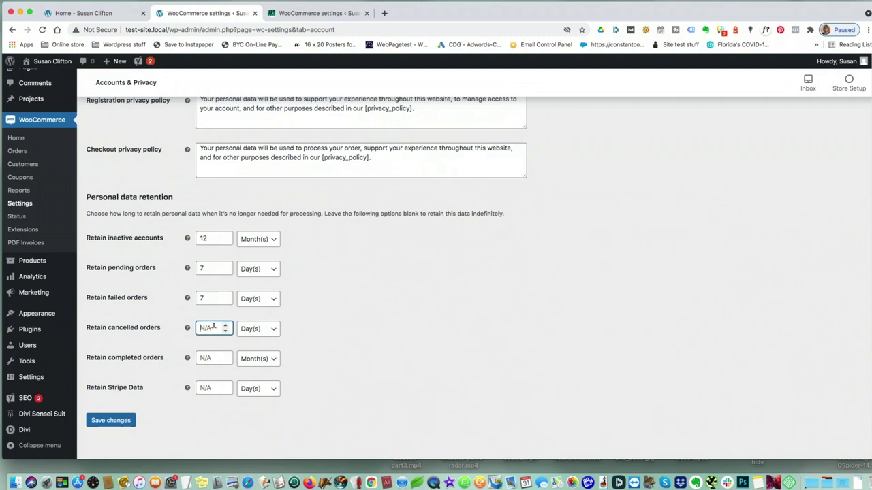
{"action": "type", "text": "7"}
{"action": "left_click", "coordinate": [204, 358]}
{"action": "type", "text": "12"}
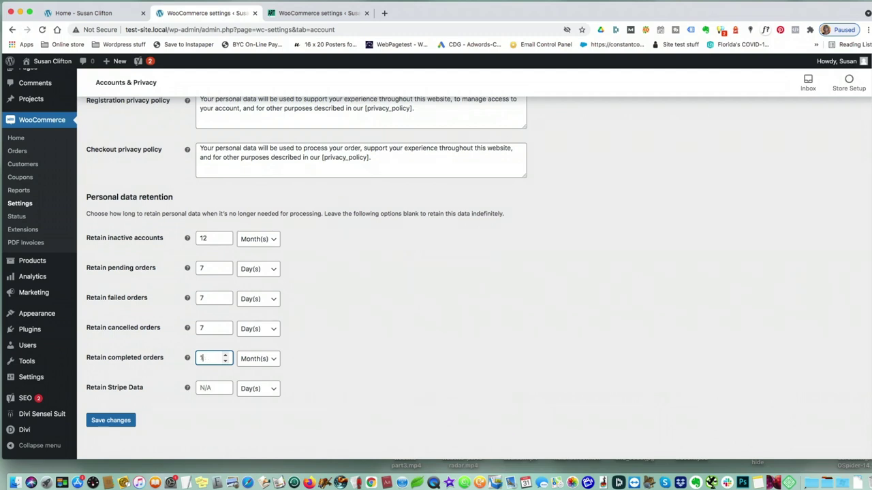
Set the Stripe data retention to 7 days and save the accounts and privacy settings
{"action": "left_click", "coordinate": [209, 388]}
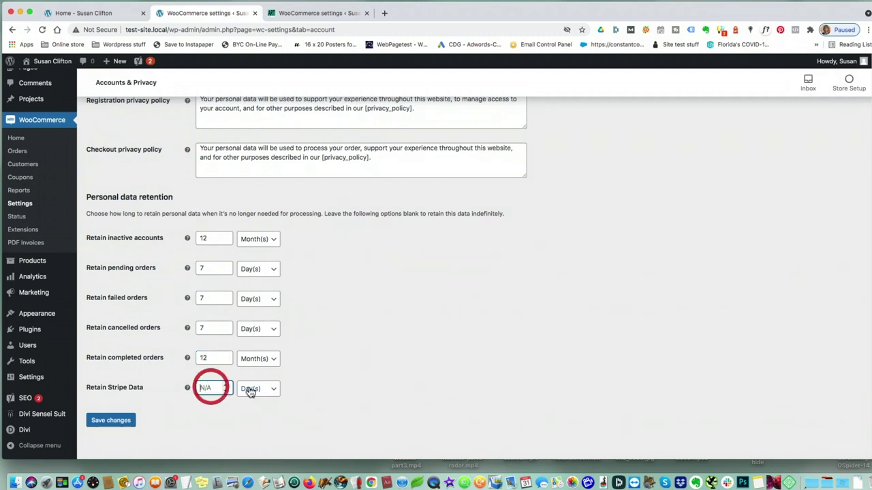
{"action": "type", "text": "7"}
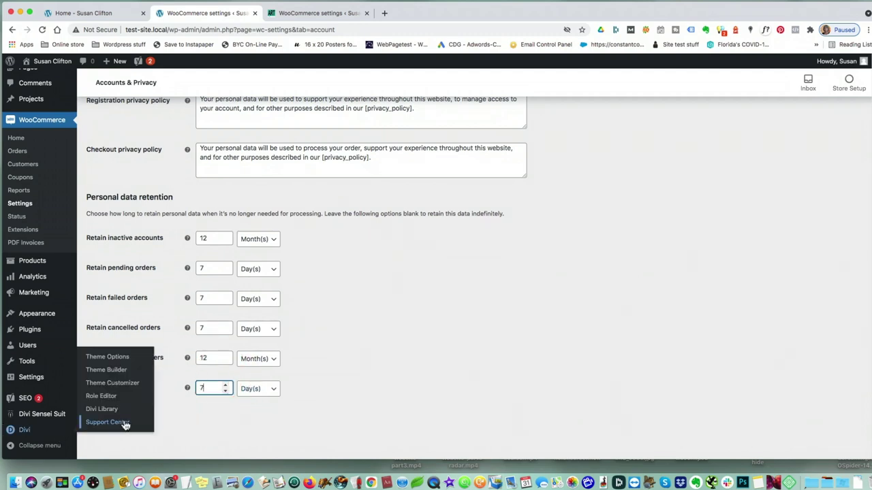
{"action": "left_click", "coordinate": [194, 425]}
{"action": "left_click", "coordinate": [112, 420]}
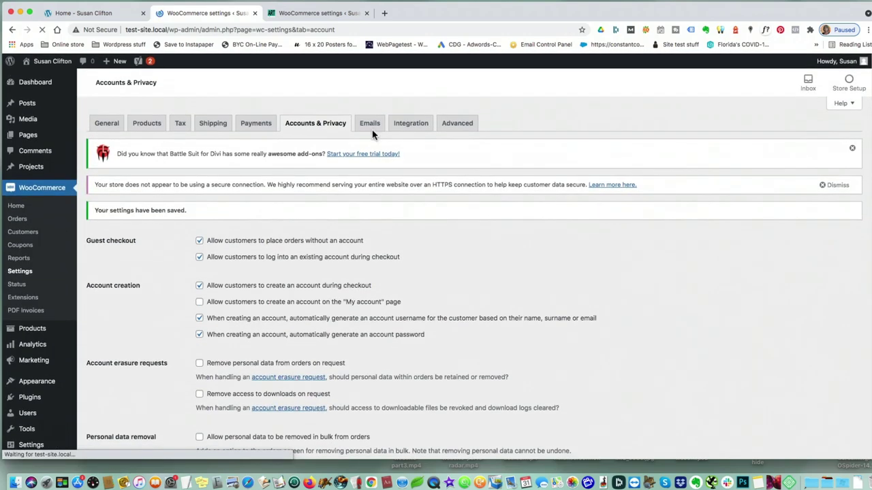
Open the store's email settings and examine the notification list, including each email's recipient and the on-hold, processing and completed order descriptions
{"action": "left_click", "coordinate": [369, 126]}
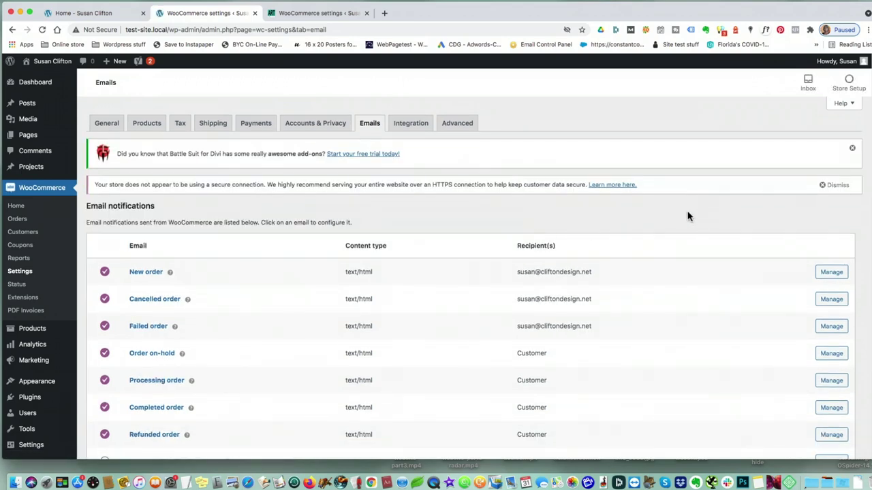
{"action": "scroll", "coordinate": [688, 216], "scroll_direction": "down", "scroll_amount": 8}
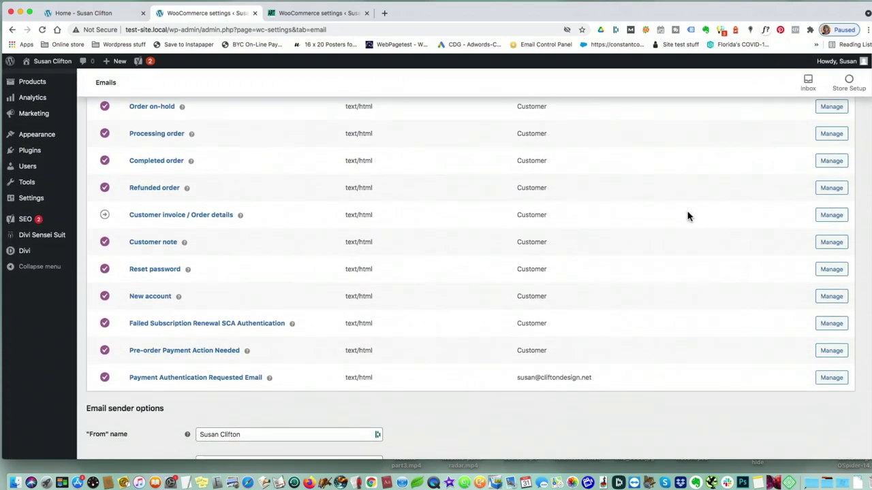
{"action": "scroll", "coordinate": [688, 216], "scroll_direction": "up", "scroll_amount": 6}
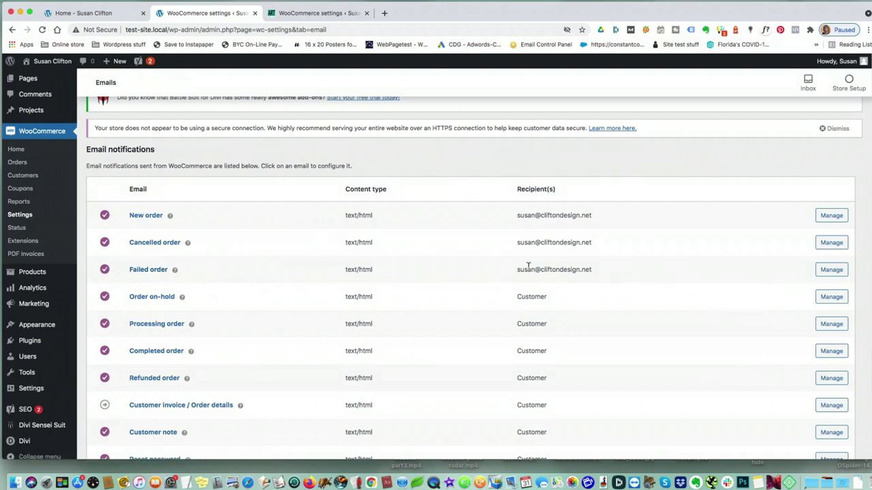
{"action": "scroll", "coordinate": [628, 290], "scroll_direction": "down", "scroll_amount": 5}
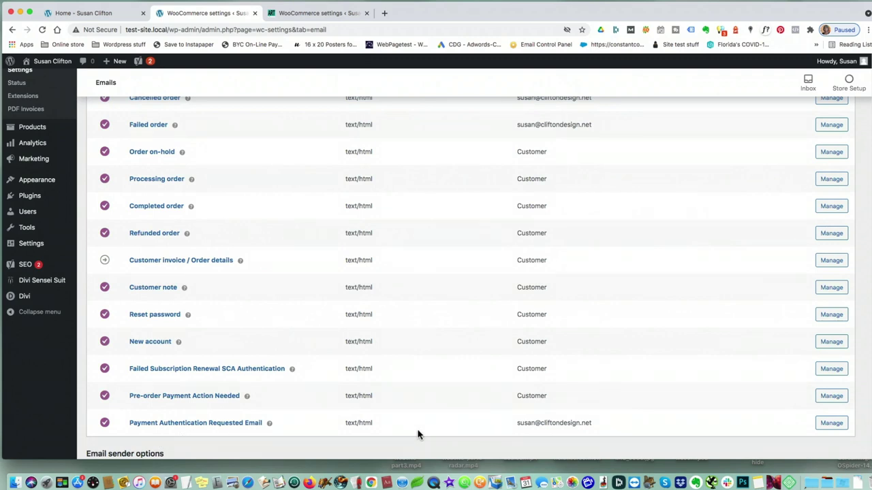
{"action": "scroll", "coordinate": [418, 434], "scroll_direction": "up", "scroll_amount": 2}
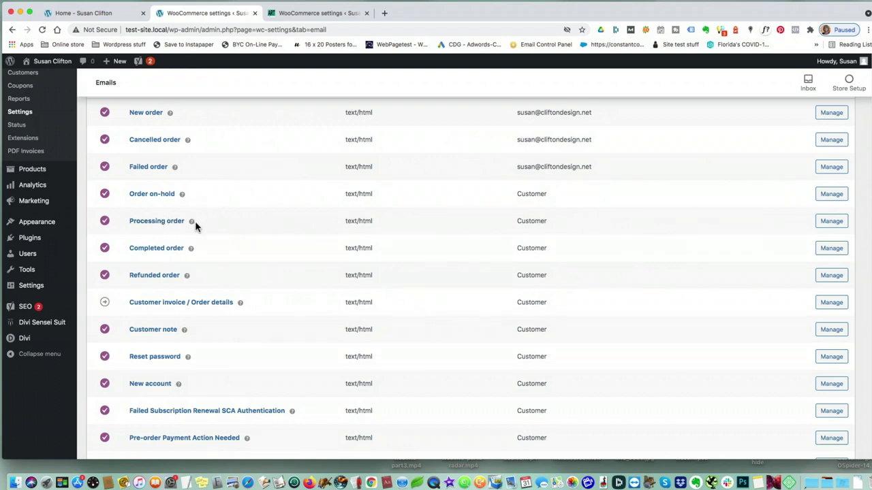
{"action": "mouse_move", "coordinate": [192, 221]}
{"action": "mouse_move", "coordinate": [181, 195]}
{"action": "mouse_move", "coordinate": [191, 248]}
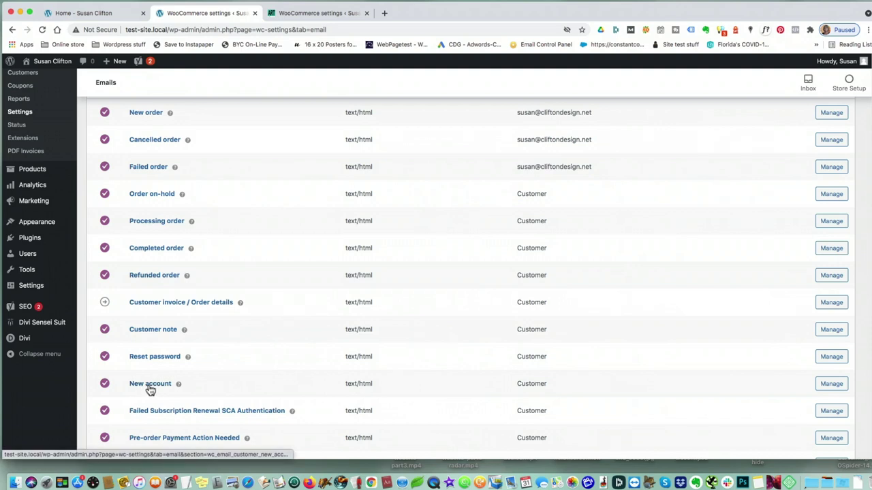
{"action": "scroll", "coordinate": [293, 359], "scroll_direction": "down", "scroll_amount": 1}
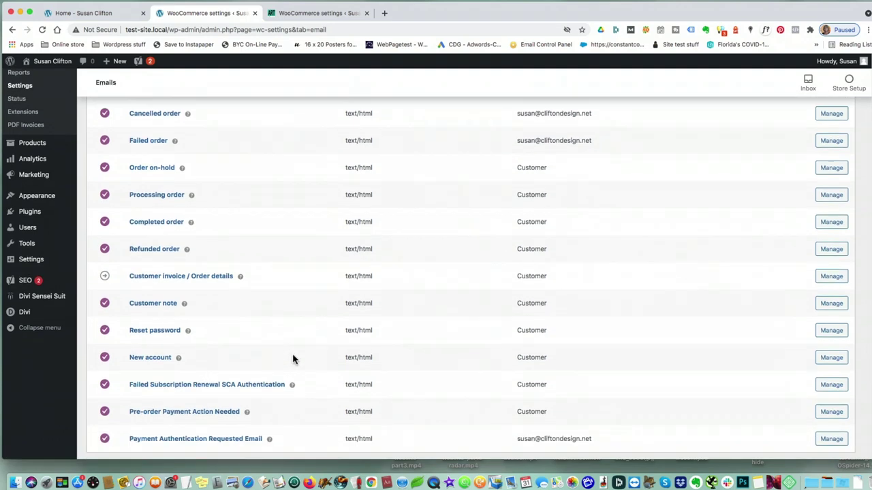
{"action": "scroll", "coordinate": [197, 414], "scroll_direction": "down", "scroll_amount": 2}
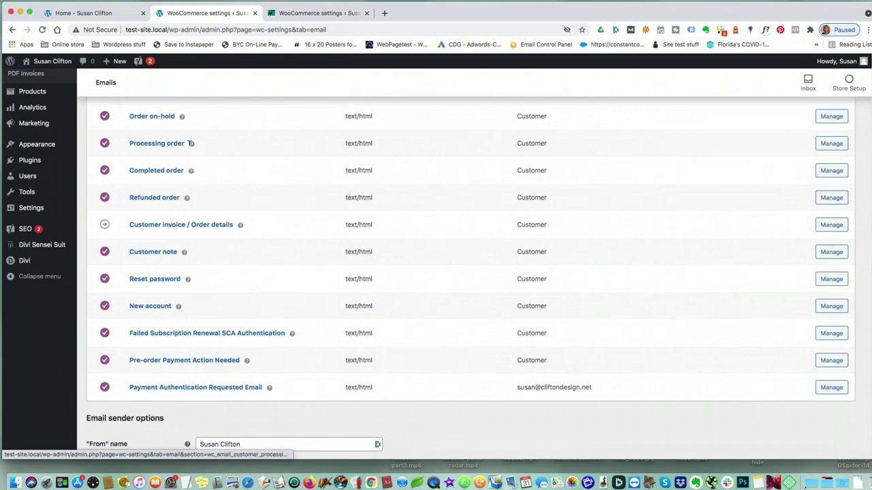
{"action": "scroll", "coordinate": [597, 368], "scroll_direction": "up", "scroll_amount": 2}
{"action": "scroll", "coordinate": [596, 369], "scroll_direction": "down", "scroll_amount": 2}
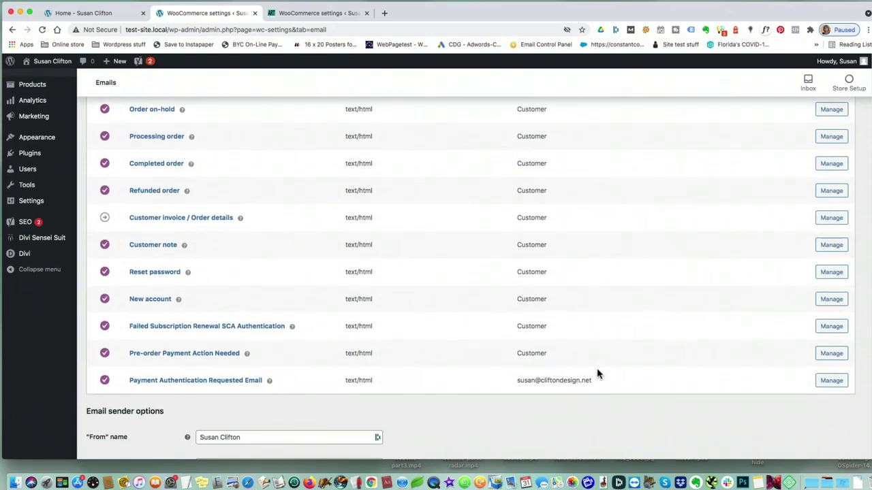
Examine the email sender options and email template settings, checking the "From" address
{"action": "scroll", "coordinate": [597, 369], "scroll_direction": "down", "scroll_amount": 5}
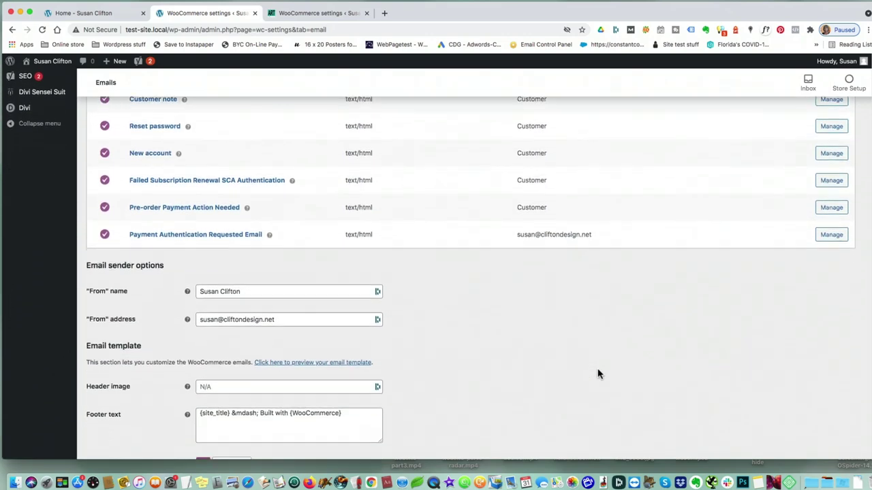
{"action": "scroll", "coordinate": [597, 373], "scroll_direction": "down", "scroll_amount": 2}
{"action": "scroll", "coordinate": [592, 369], "scroll_direction": "down", "scroll_amount": 1}
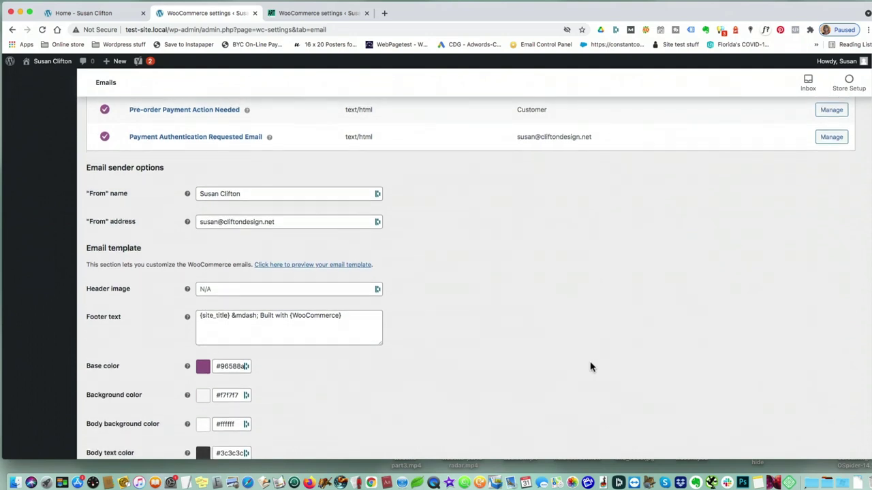
{"action": "scroll", "coordinate": [591, 367], "scroll_direction": "down", "scroll_amount": 2}
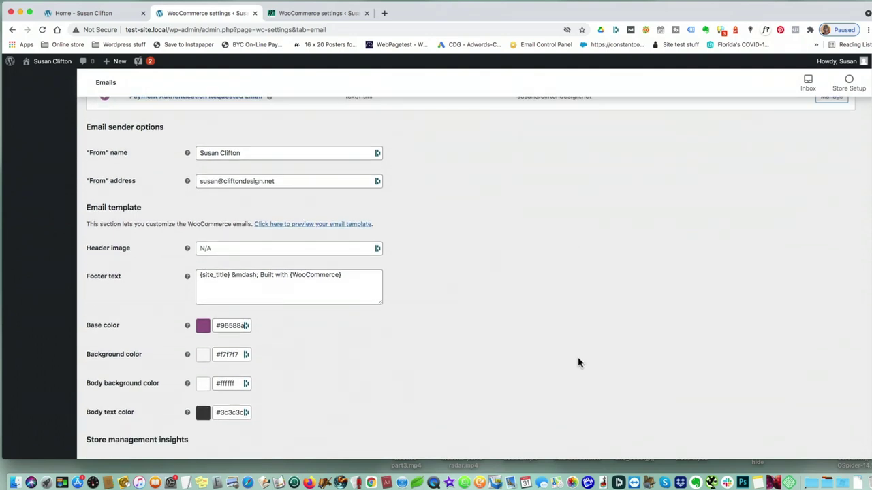
{"action": "left_click", "coordinate": [245, 179]}
{"action": "triple_click", "coordinate": [246, 180]}
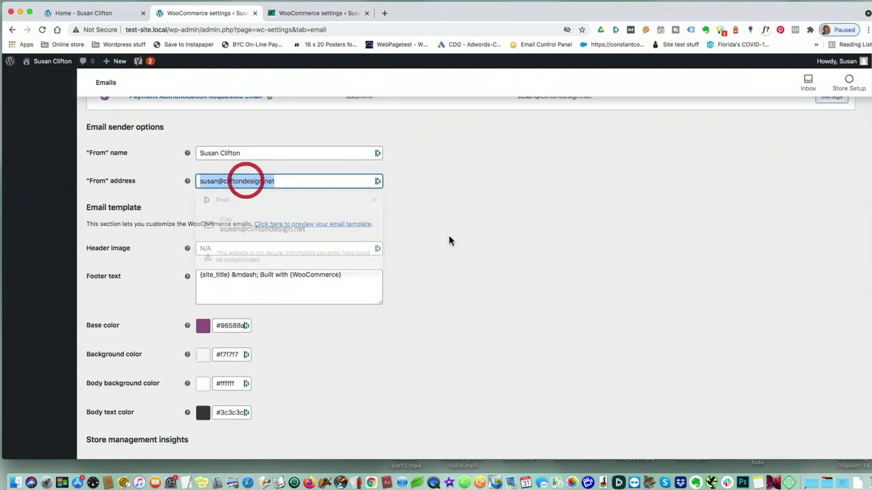
Open the New order notification's settings to check its recipient, and return to the email notification list
{"action": "scroll", "coordinate": [530, 258], "scroll_direction": "up", "scroll_amount": 10}
{"action": "scroll", "coordinate": [536, 278], "scroll_direction": "up", "scroll_amount": 2}
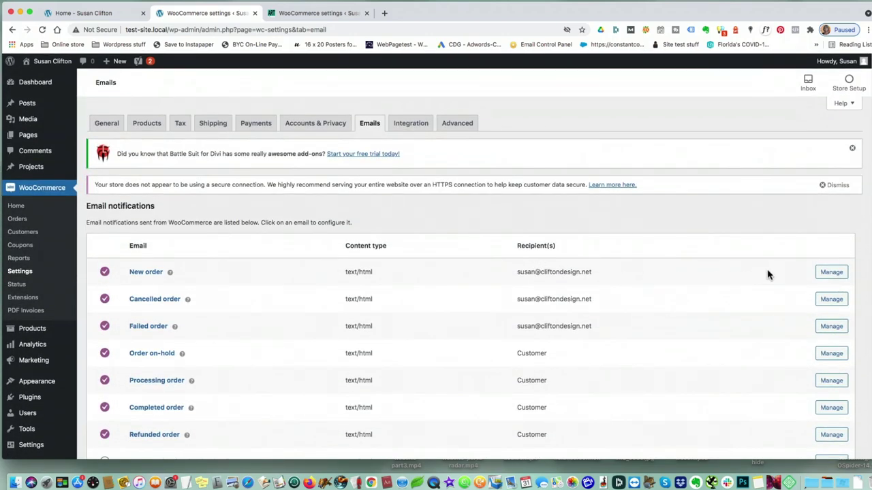
{"action": "left_click", "coordinate": [831, 272]}
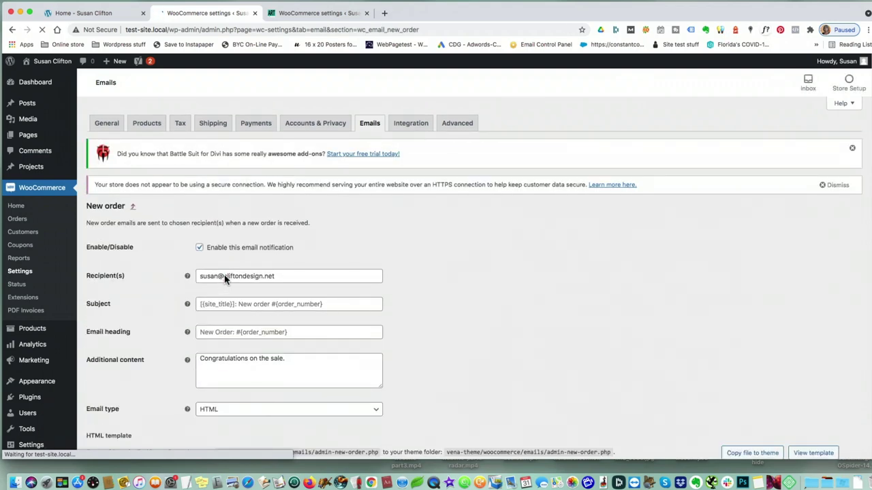
{"action": "left_click", "coordinate": [225, 277]}
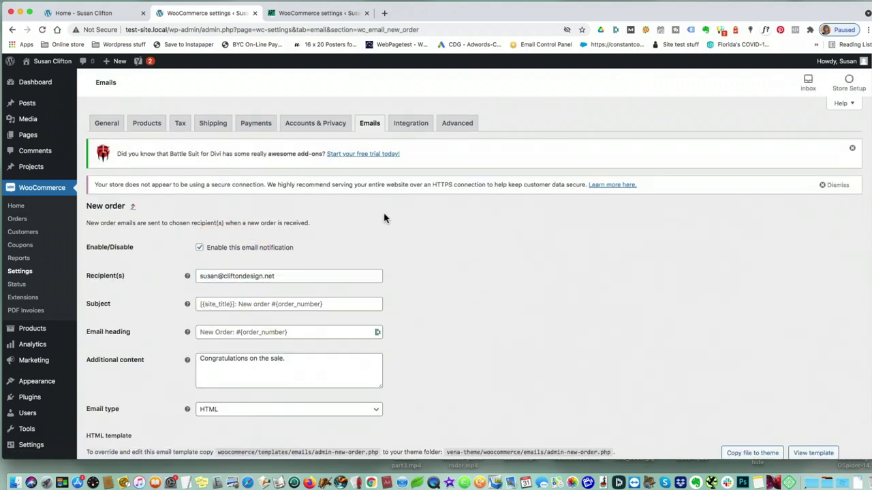
{"action": "left_click", "coordinate": [12, 30]}
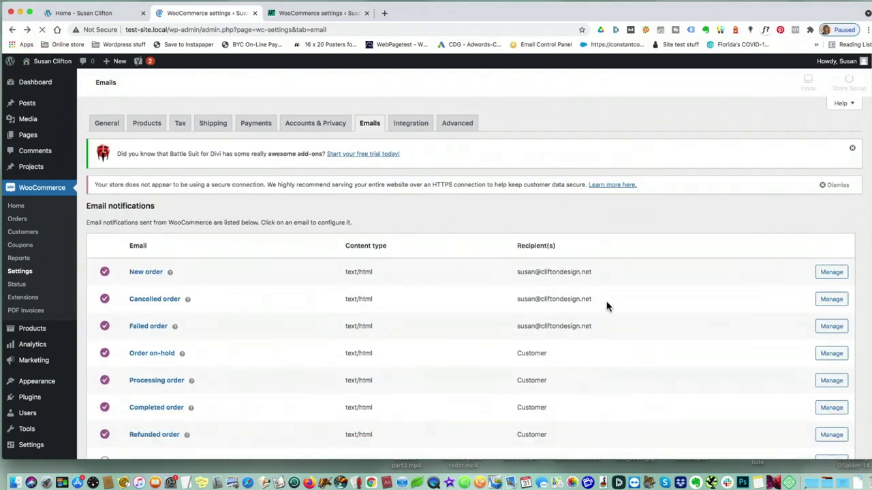
Examine the email template's header image option and preview the current email template
{"action": "scroll", "coordinate": [651, 305], "scroll_direction": "down", "scroll_amount": 10}
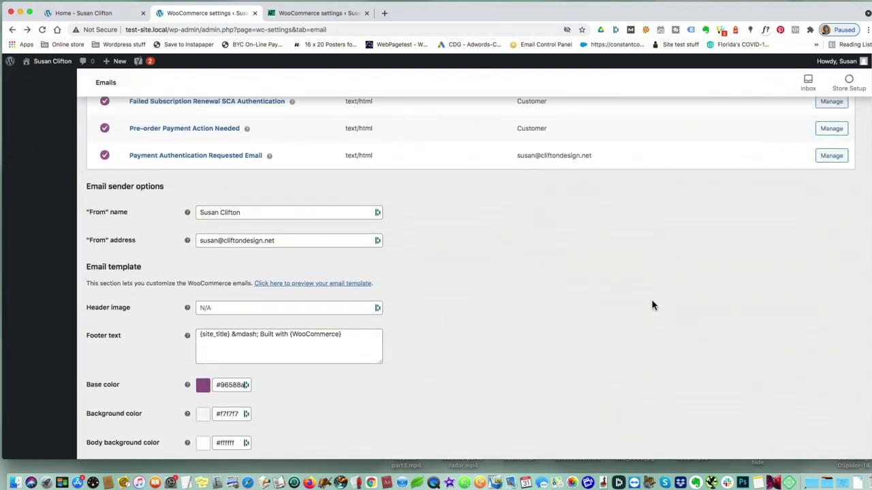
{"action": "scroll", "coordinate": [651, 306], "scroll_direction": "up", "scroll_amount": 6}
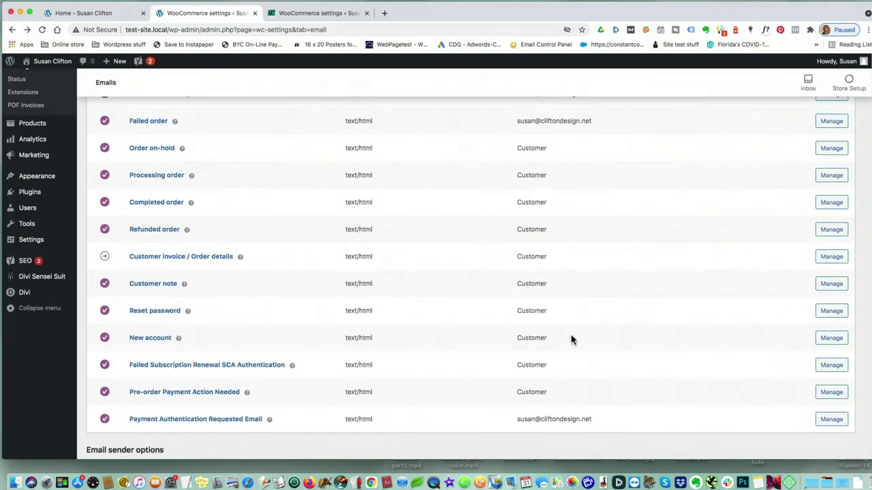
{"action": "scroll", "coordinate": [603, 395], "scroll_direction": "down", "scroll_amount": 6}
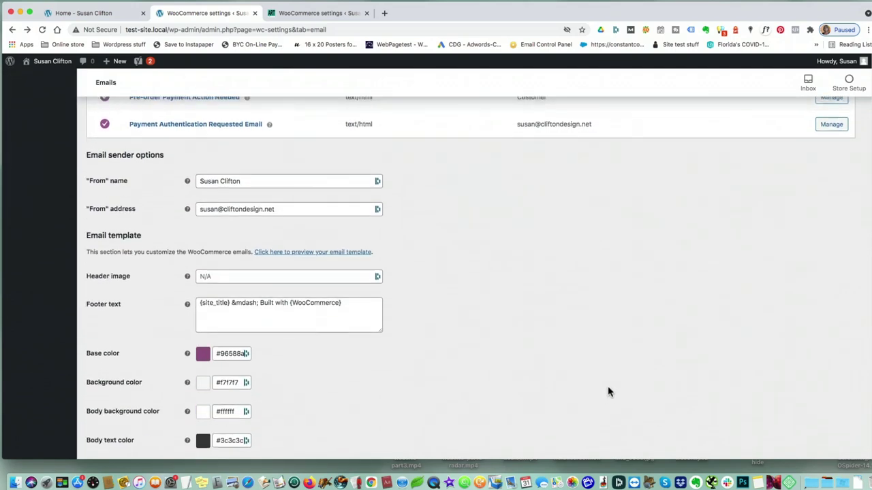
{"action": "left_click", "coordinate": [225, 274]}
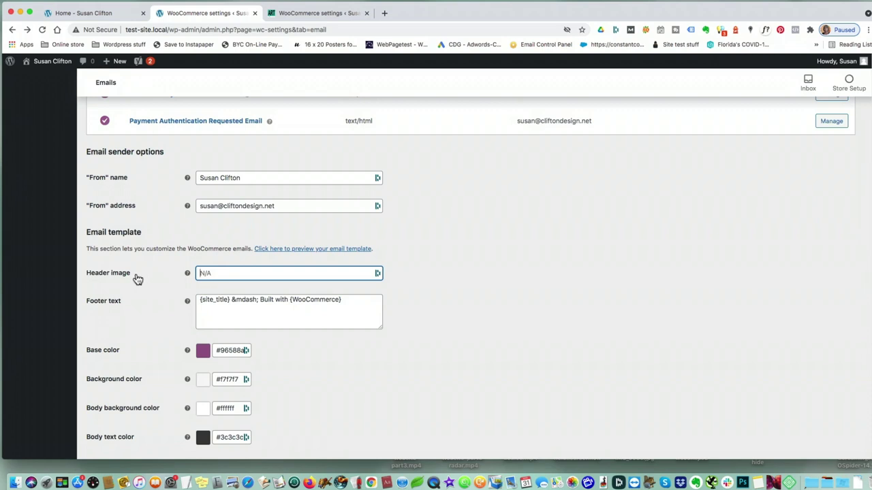
{"action": "left_click", "coordinate": [205, 272]}
{"action": "left_click", "coordinate": [406, 285]}
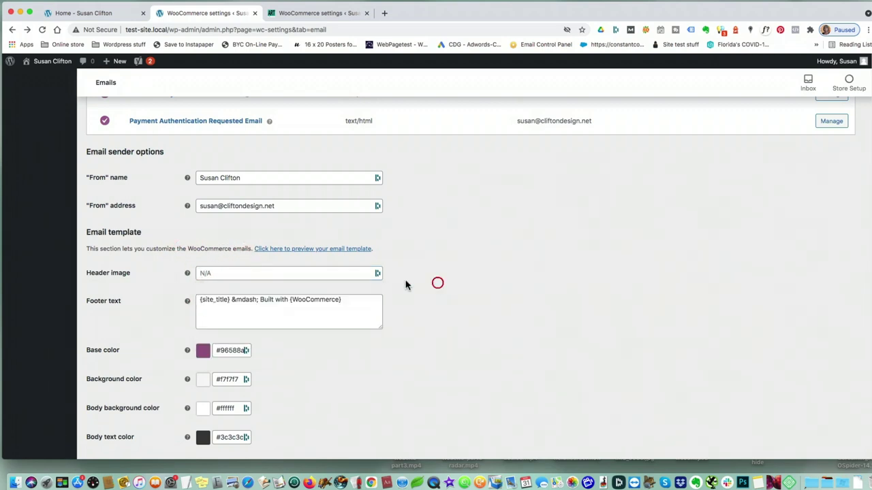
{"action": "left_click", "coordinate": [221, 269]}
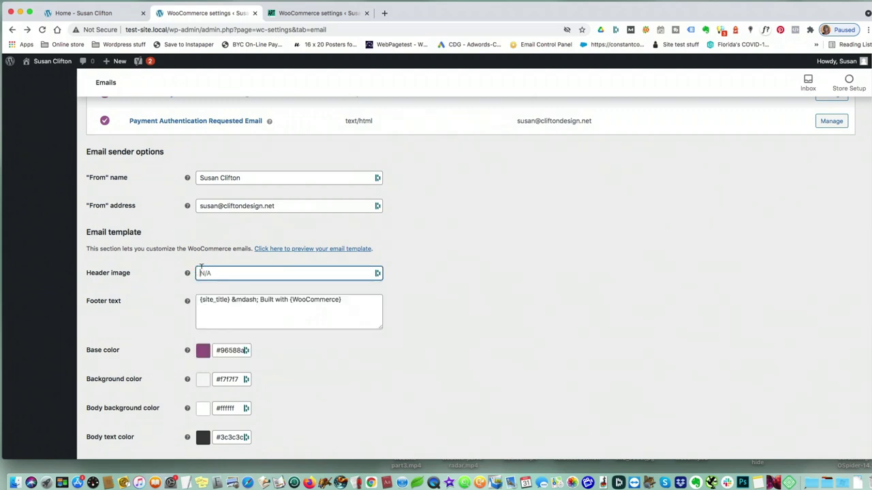
{"action": "left_click", "coordinate": [304, 250]}
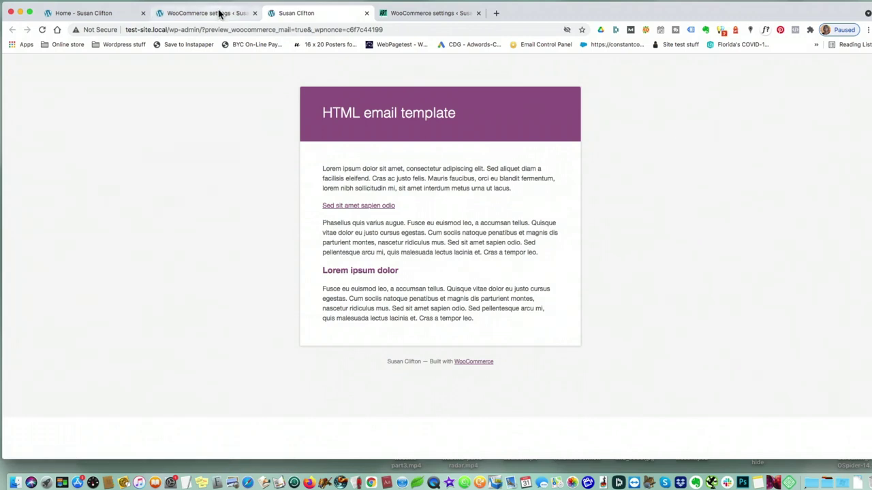
Copy the image address of the header logo on the test site's home page
{"action": "left_click", "coordinate": [417, 13]}
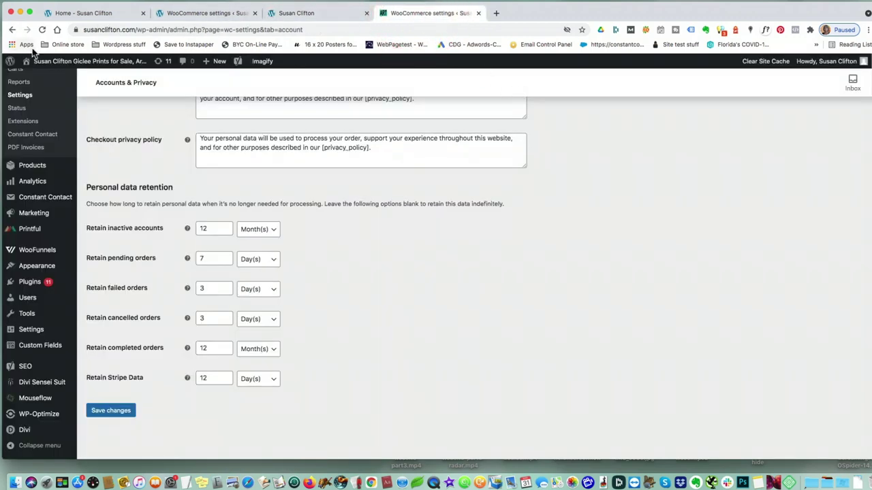
{"action": "left_click", "coordinate": [30, 82]}
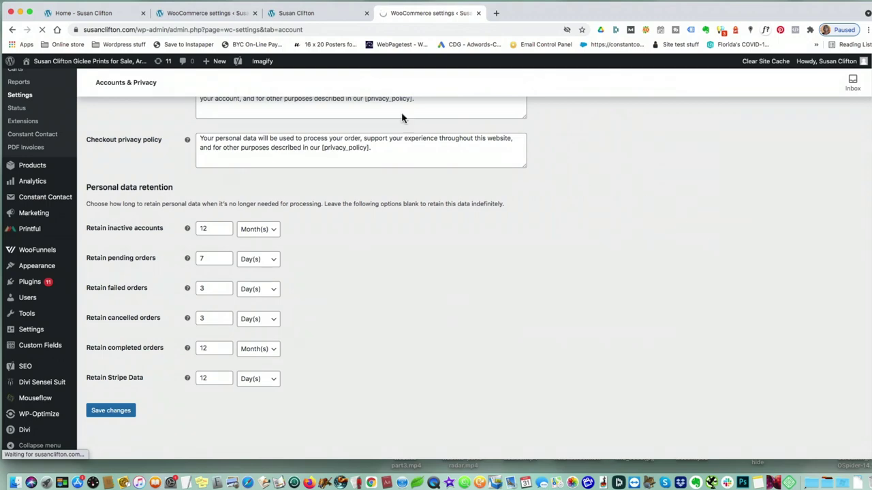
{"action": "left_click", "coordinate": [126, 13]}
{"action": "right_click", "coordinate": [257, 99]}
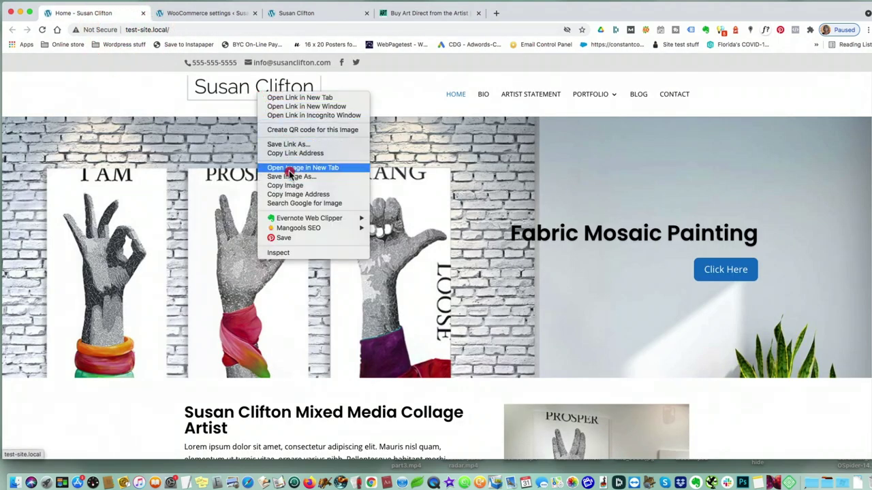
{"action": "left_click", "coordinate": [293, 195]}
Back in the email settings, replace the header image value with the copied logo image address
{"action": "left_click", "coordinate": [234, 15]}
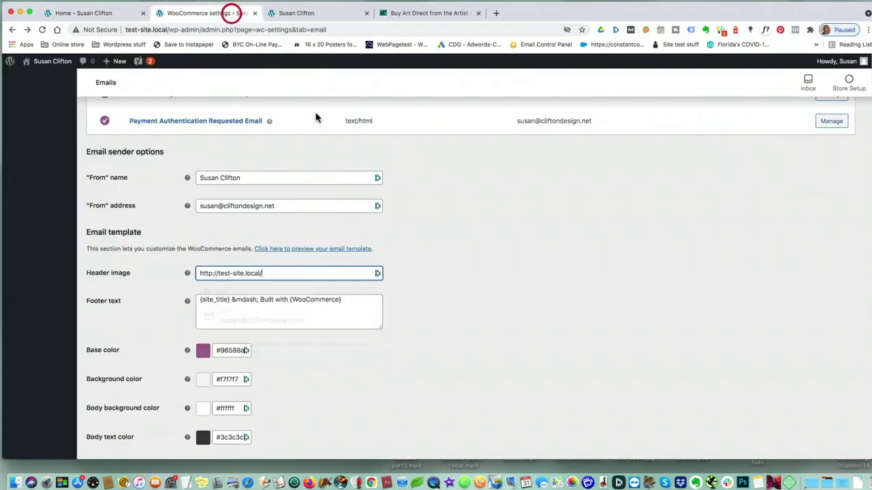
{"action": "triple_click", "coordinate": [254, 272]}
{"action": "key", "text": "super+v"}
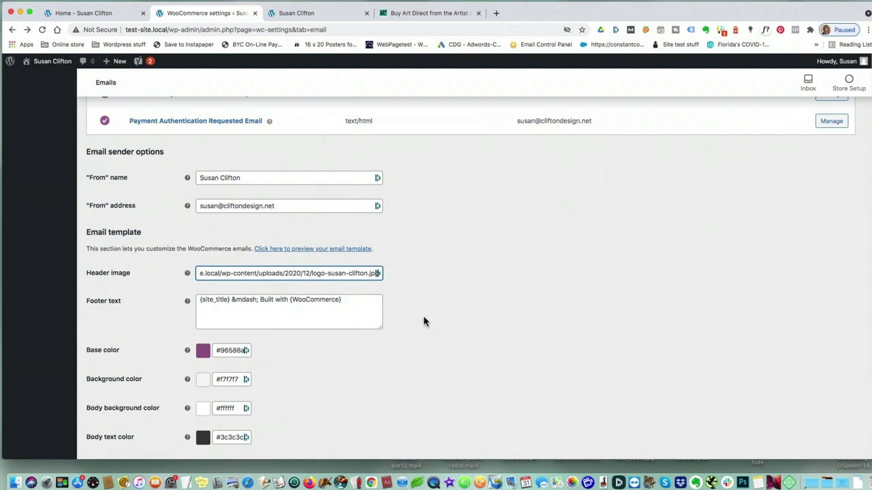
Preview the email template with the logo header image, reload the preview, and return to the email settings
{"action": "left_click", "coordinate": [303, 250]}
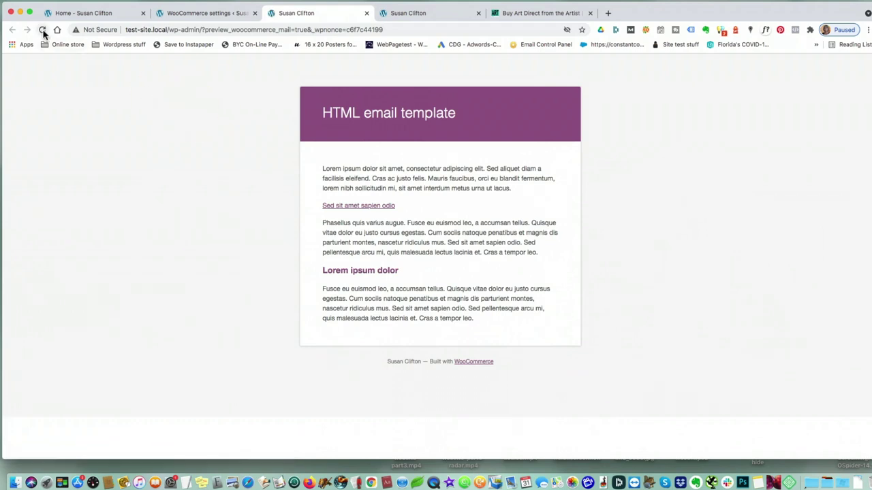
{"action": "left_click", "coordinate": [42, 29]}
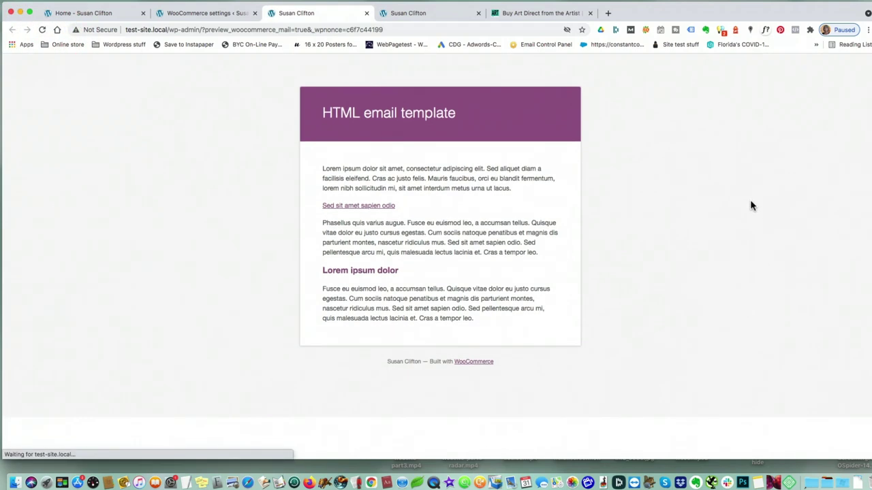
{"action": "left_click", "coordinate": [215, 15]}
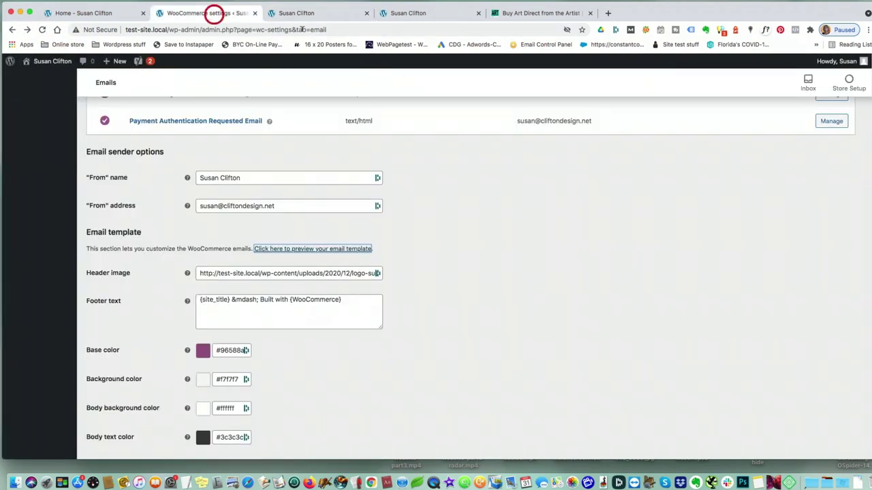
Save the email settings and reload the email template preview to check the logo header image
{"action": "left_click", "coordinate": [527, 300]}
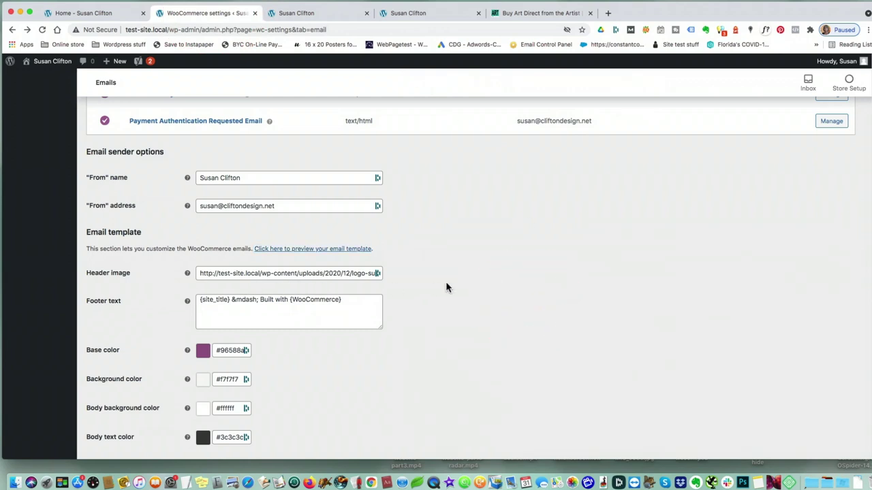
{"action": "mouse_move", "coordinate": [188, 273]}
{"action": "scroll", "coordinate": [386, 354], "scroll_direction": "down", "scroll_amount": 3}
{"action": "left_click", "coordinate": [224, 406]}
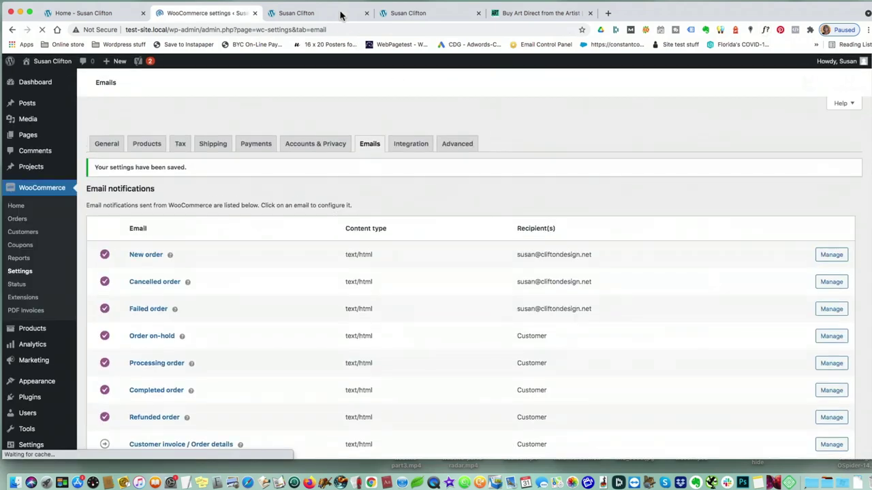
{"action": "left_click", "coordinate": [339, 13]}
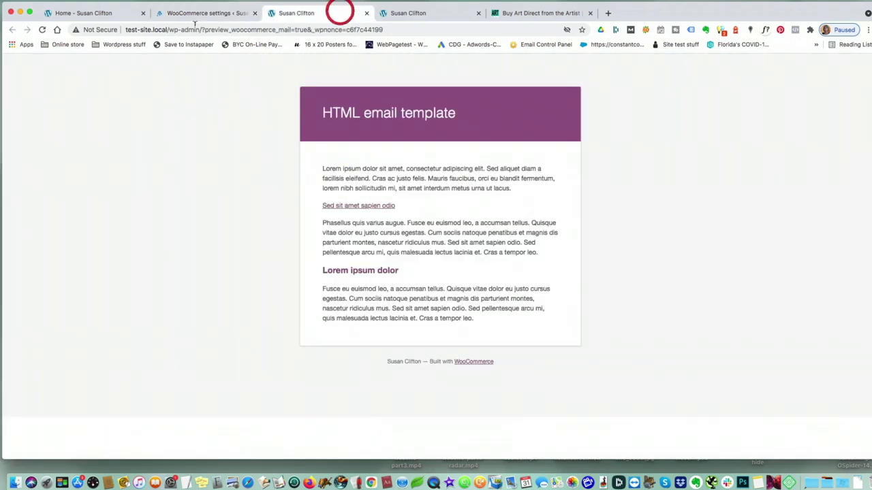
{"action": "left_click", "coordinate": [41, 30]}
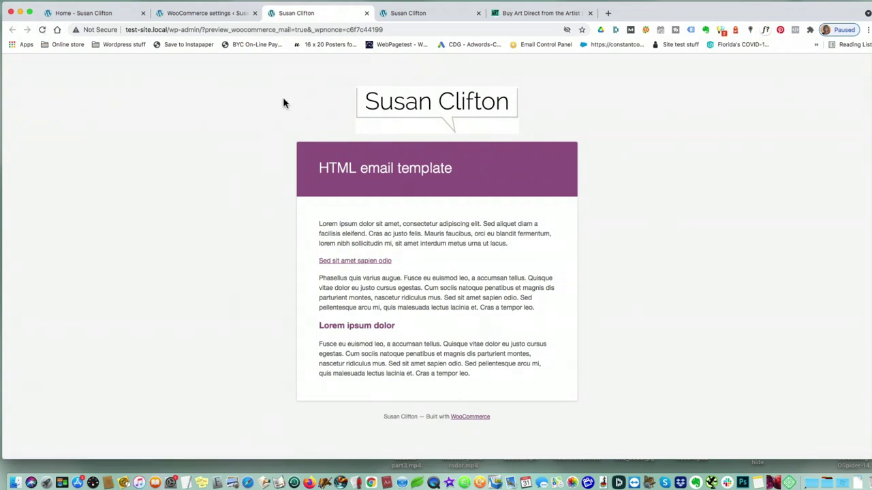
Back in the email settings, set the email template's background color to #ffffff
{"action": "left_click", "coordinate": [171, 13]}
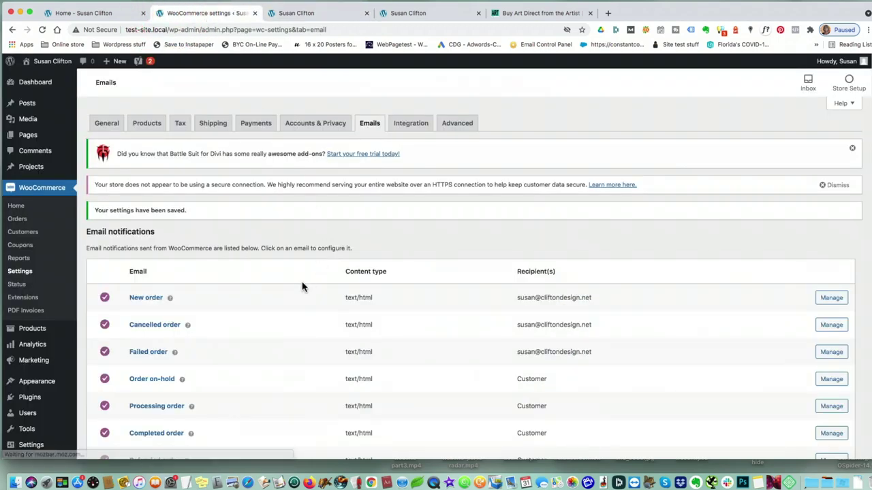
{"action": "scroll", "coordinate": [301, 286], "scroll_direction": "down", "scroll_amount": 15}
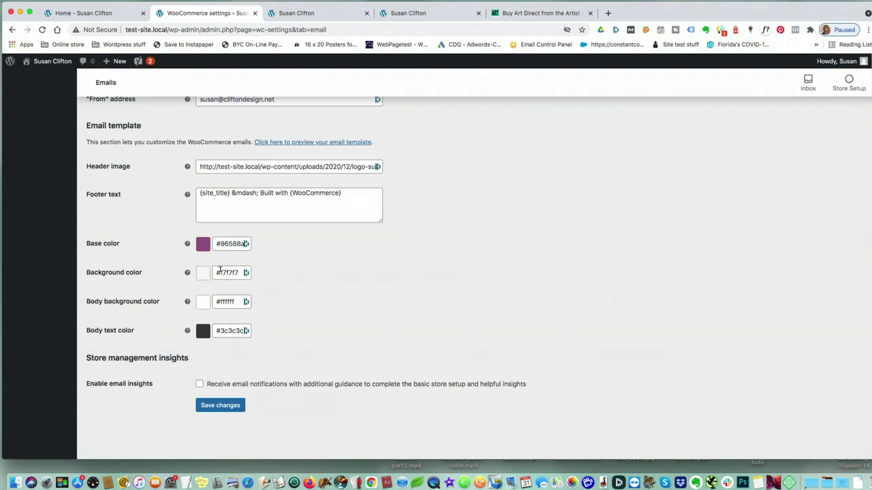
{"action": "left_click", "coordinate": [220, 271]}
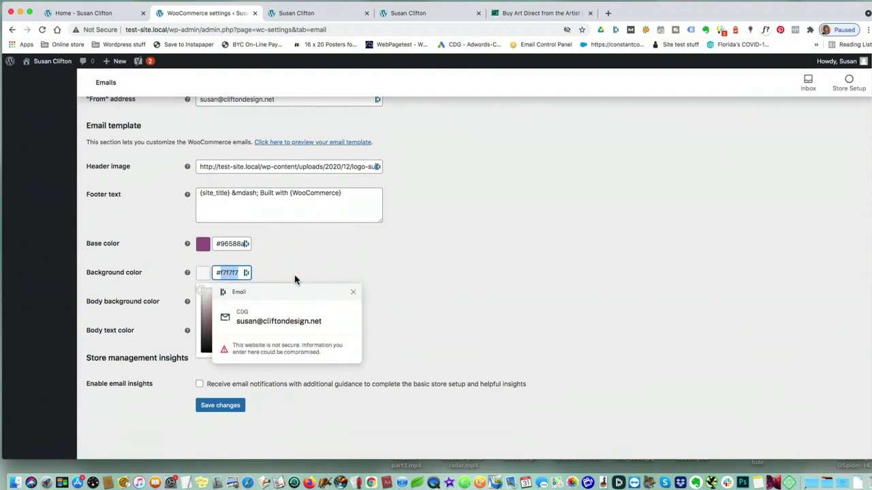
{"action": "type", "text": "#ffffff"}
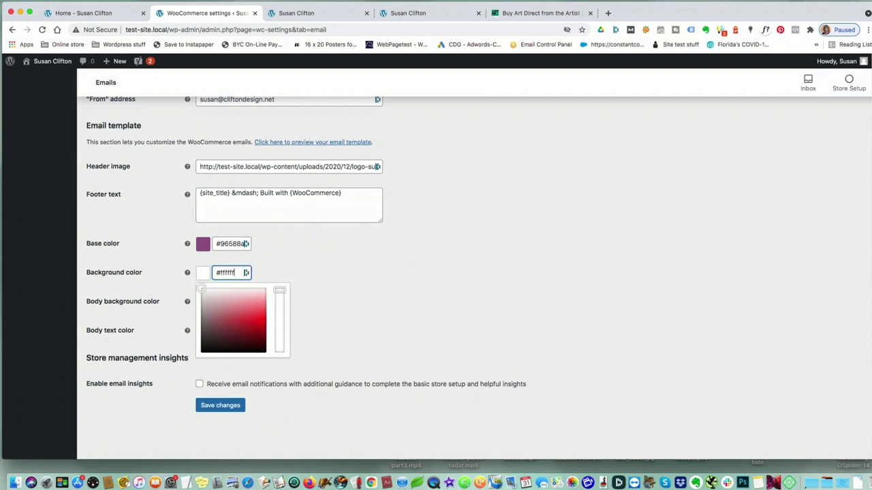
{"action": "left_click", "coordinate": [335, 262]}
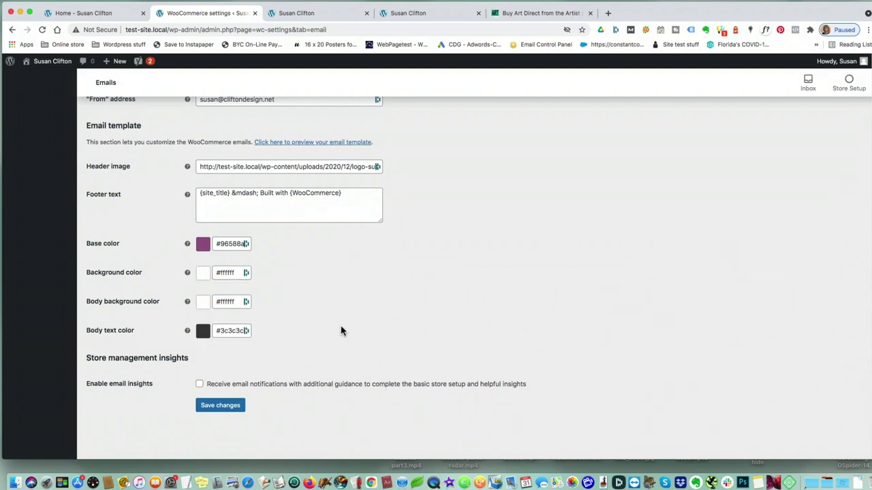
Change the email template's base color to the light teal #6bd5c3 using the color picker
{"action": "left_click", "coordinate": [202, 246]}
{"action": "left_click", "coordinate": [237, 247]}
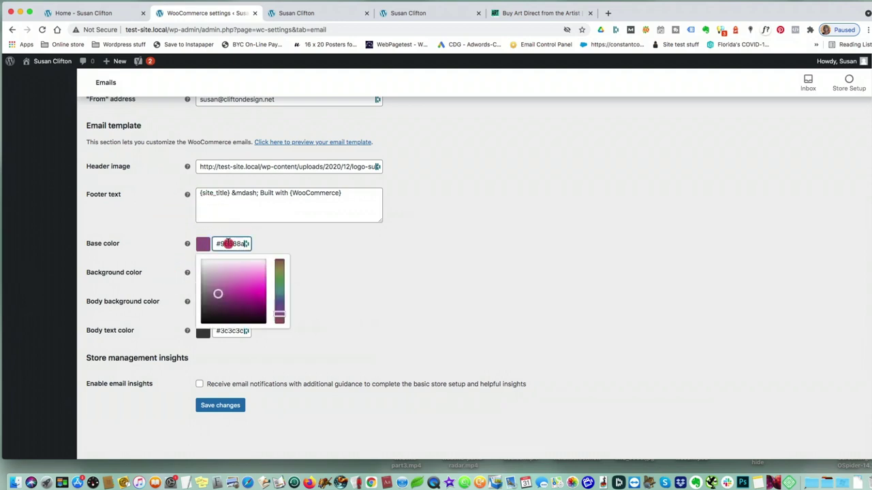
{"action": "left_click", "coordinate": [434, 265]}
{"action": "left_click", "coordinate": [238, 246]}
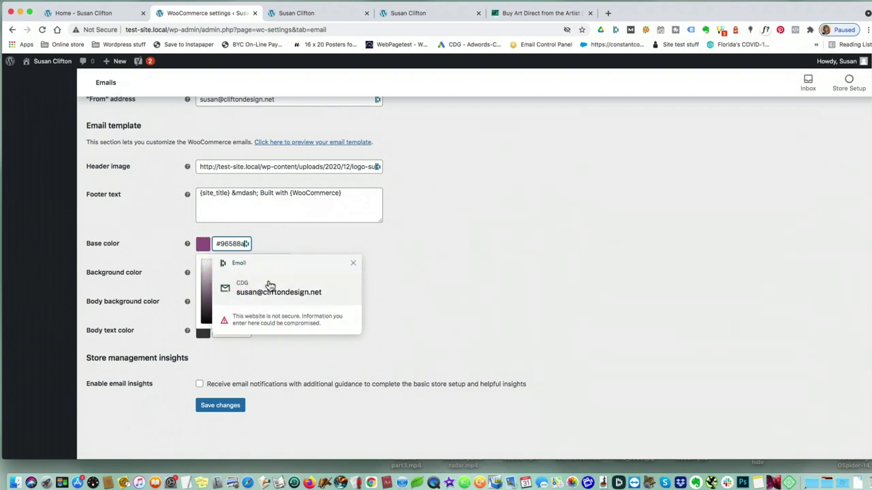
{"action": "left_click", "coordinate": [352, 263]}
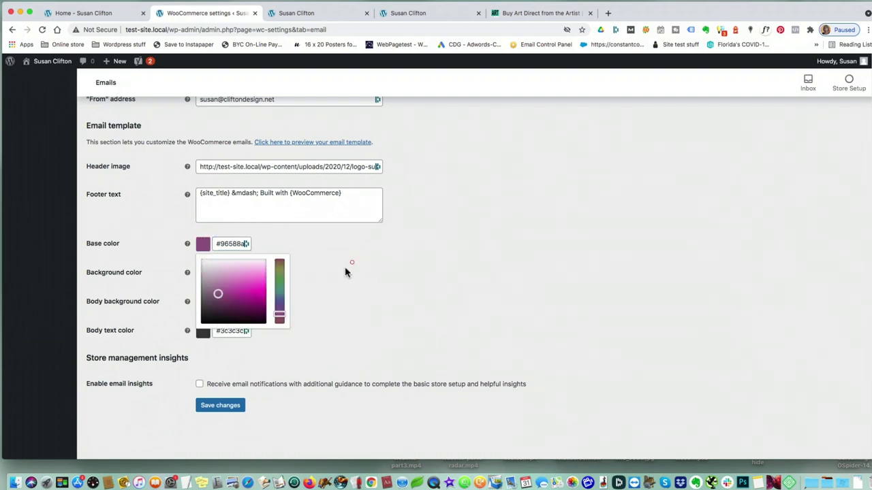
{"action": "left_click", "coordinate": [279, 290]}
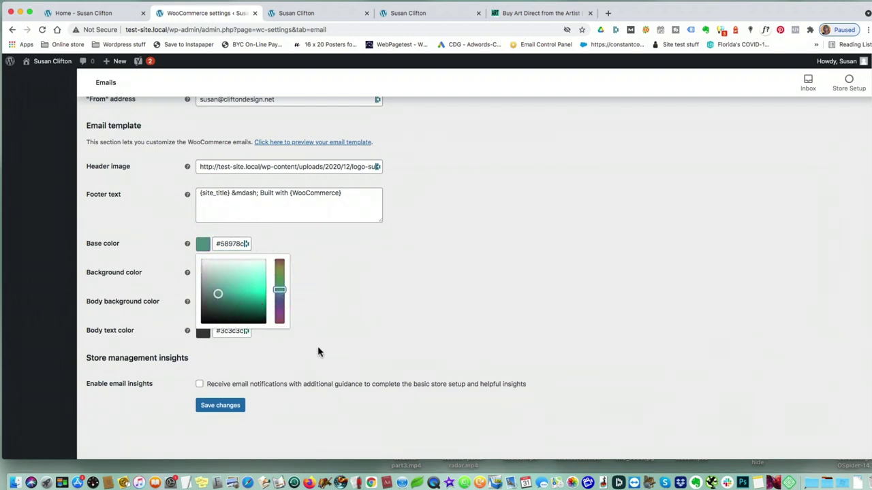
{"action": "left_click", "coordinate": [246, 292]}
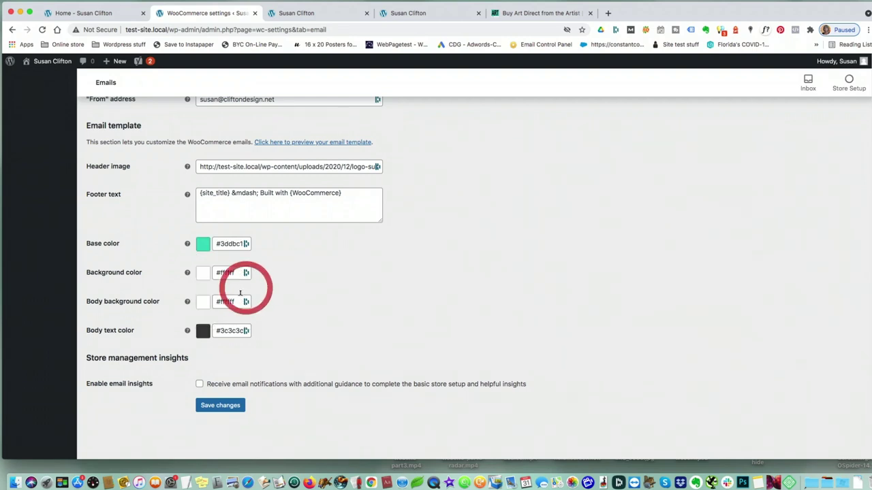
{"action": "left_click", "coordinate": [238, 244]}
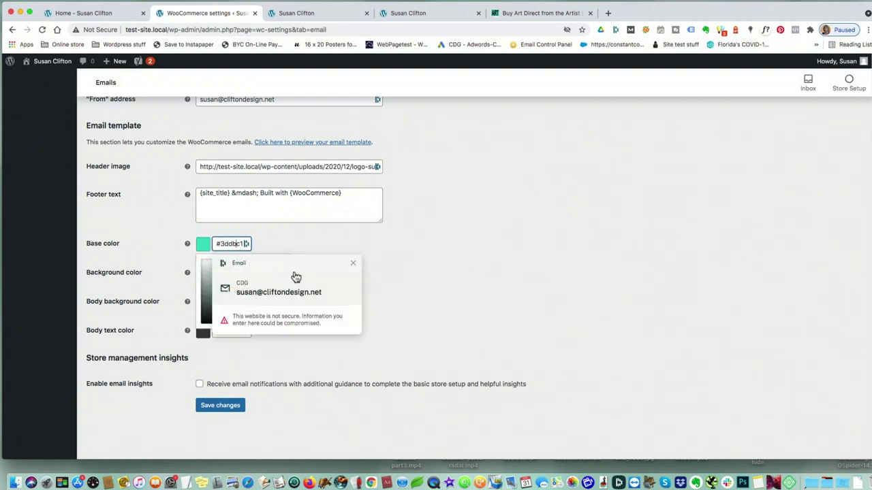
{"action": "left_click", "coordinate": [352, 263]}
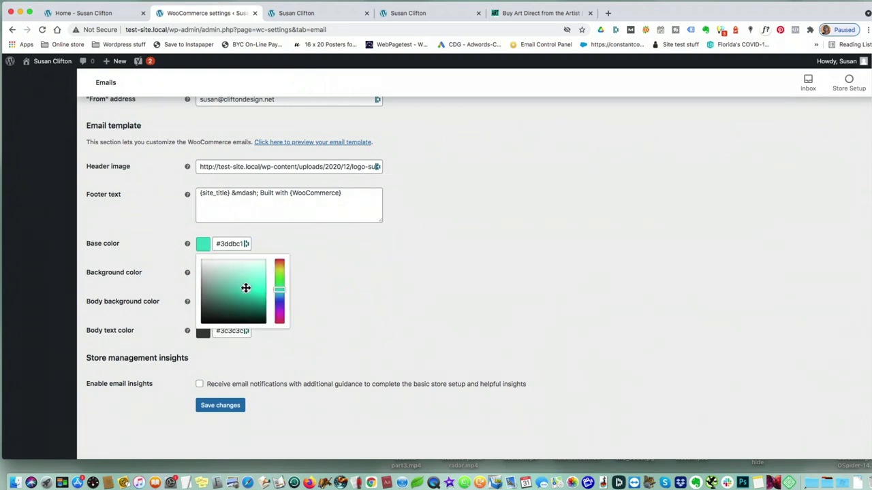
{"action": "left_click", "coordinate": [238, 283]}
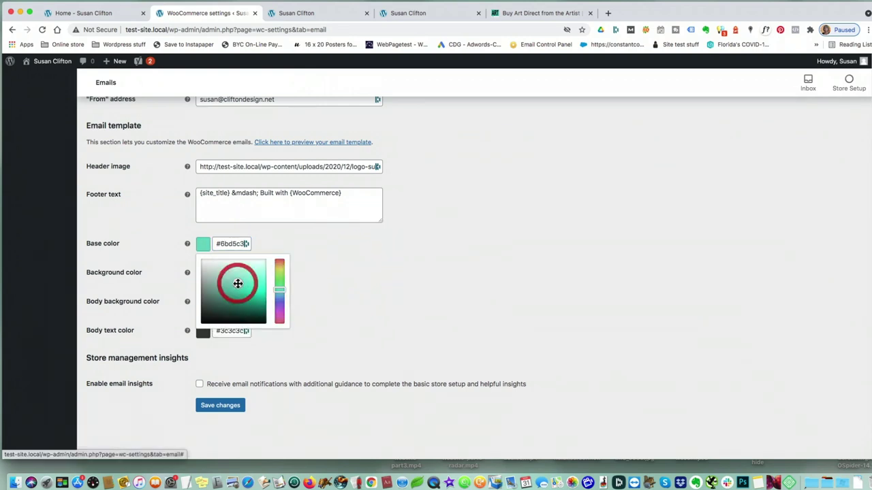
{"action": "left_click", "coordinate": [335, 416]}
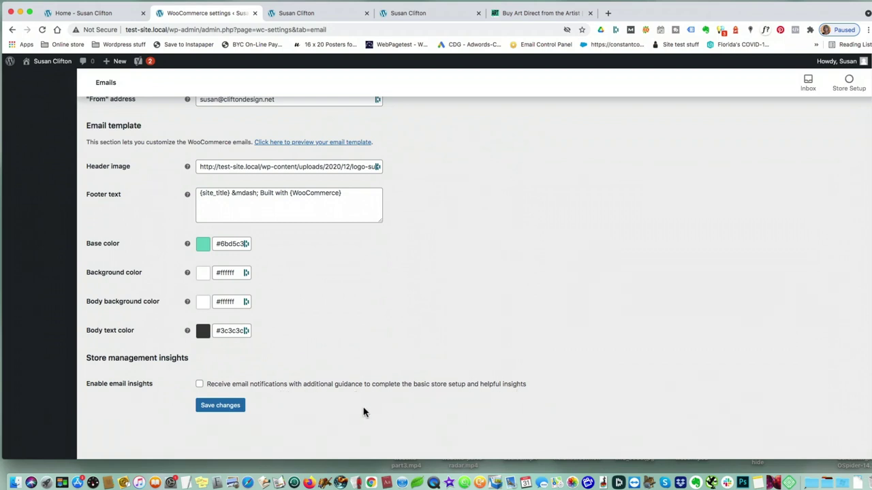
Save the email color changes and reload the email template preview to check them
{"action": "left_click", "coordinate": [208, 406]}
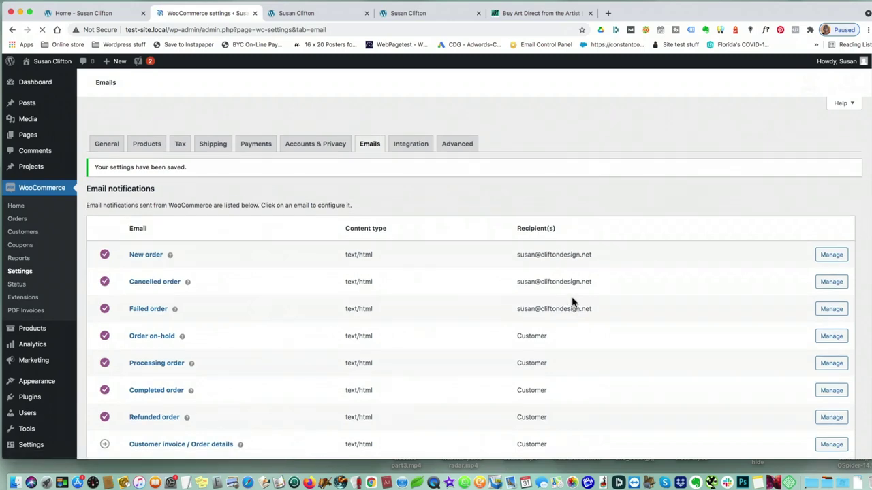
{"action": "left_click", "coordinate": [321, 13]}
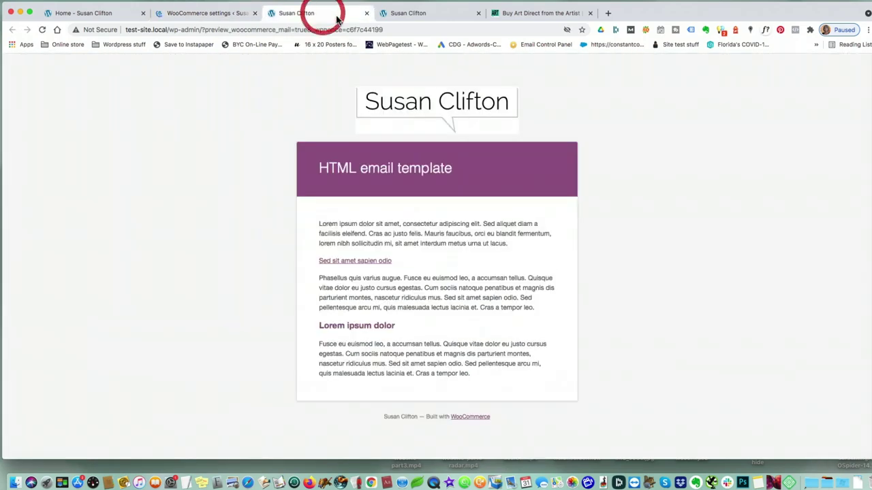
{"action": "left_click", "coordinate": [43, 31]}
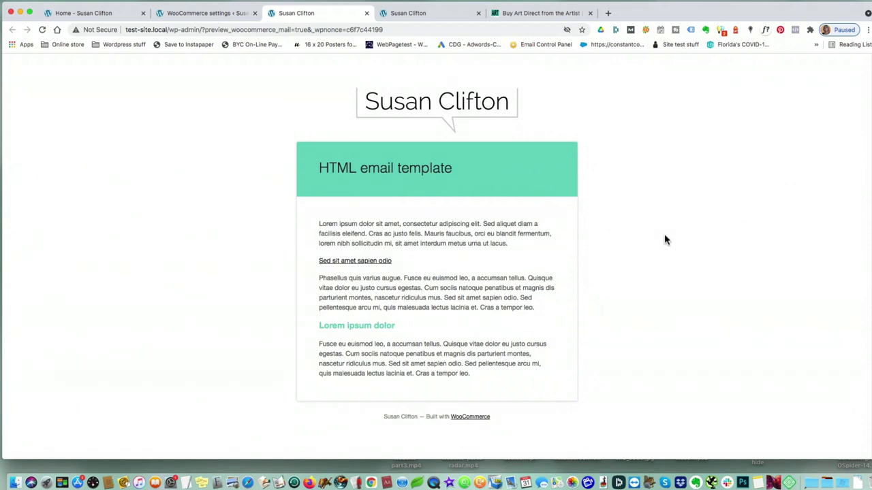
{"action": "left_click", "coordinate": [667, 234]}
{"action": "left_click", "coordinate": [225, 15]}
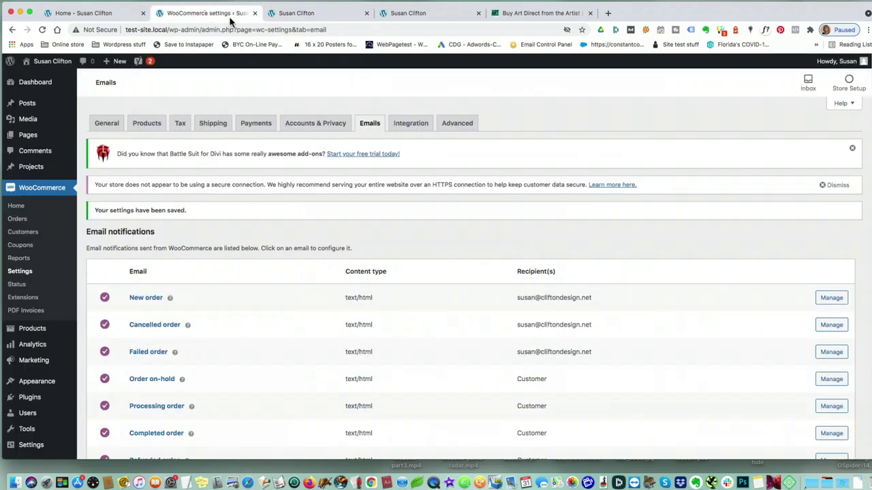
Enable the Stripe credit card method in WooCommerce's payment settings and open its setup options
{"action": "left_click", "coordinate": [440, 249]}
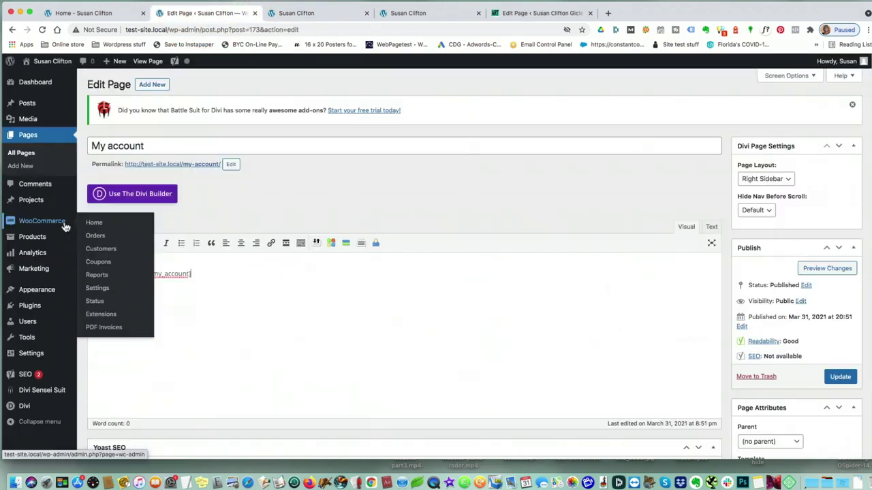
{"action": "left_click", "coordinate": [96, 287]}
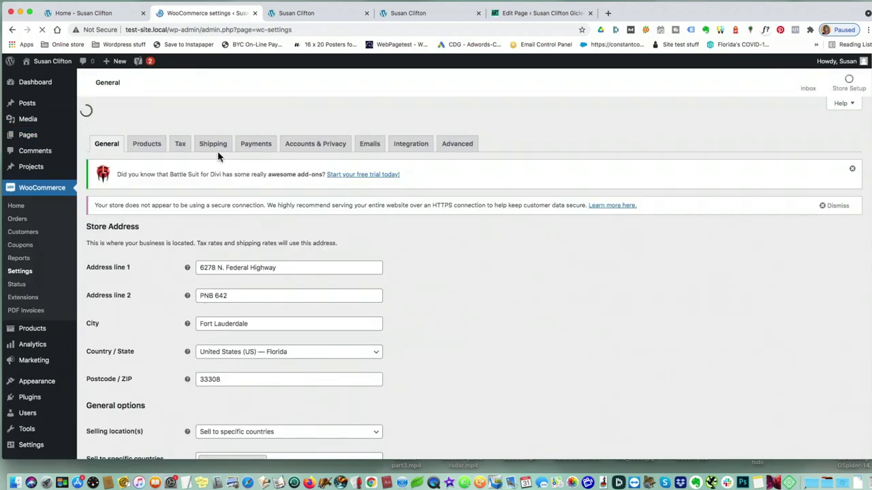
{"action": "left_click", "coordinate": [249, 144]}
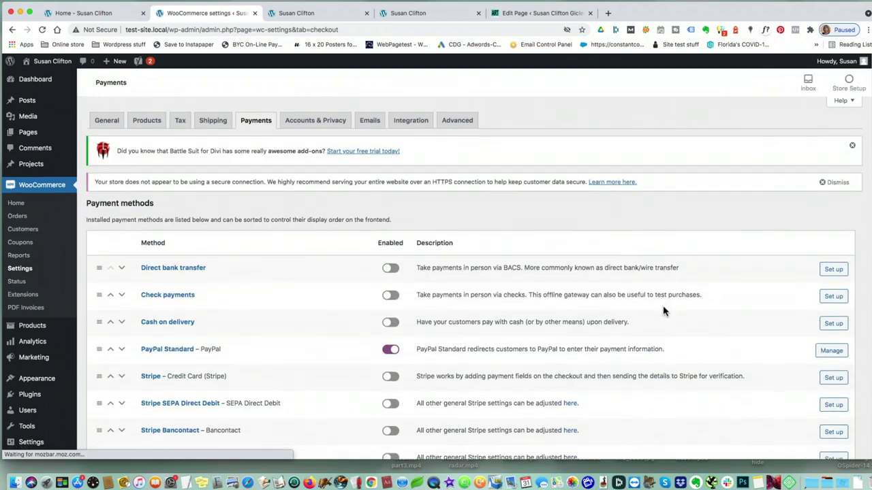
{"action": "scroll", "coordinate": [663, 312], "scroll_direction": "down", "scroll_amount": 3}
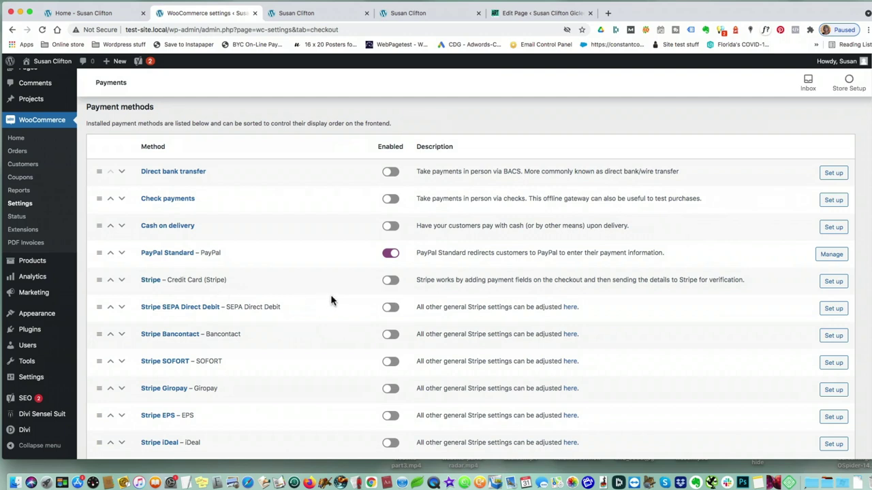
{"action": "scroll", "coordinate": [332, 300], "scroll_direction": "down", "scroll_amount": 5}
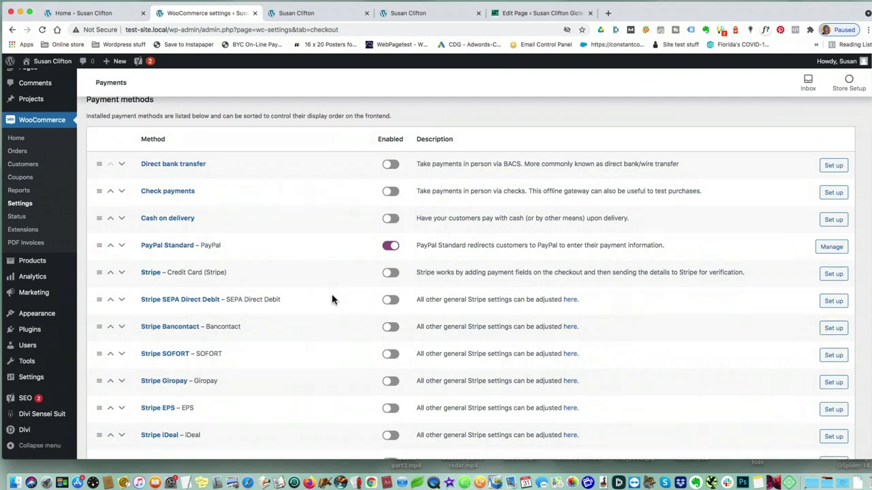
{"action": "scroll", "coordinate": [333, 301], "scroll_direction": "up", "scroll_amount": 7}
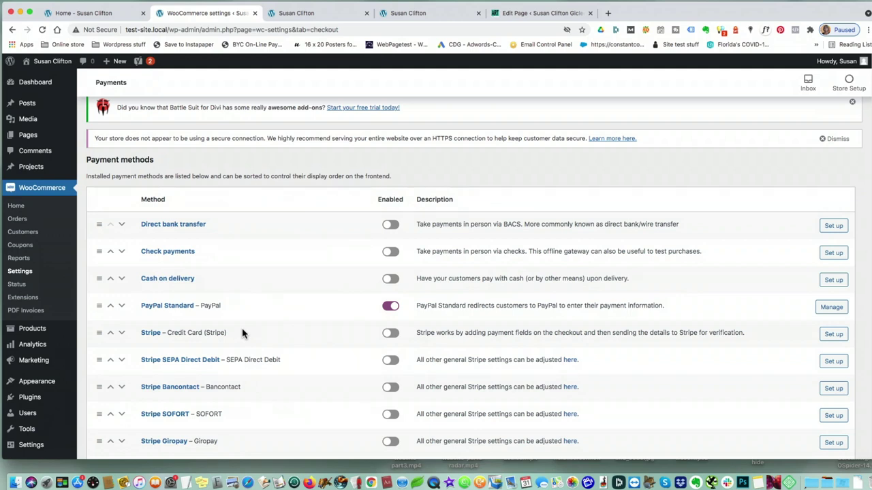
{"action": "left_click", "coordinate": [392, 333]}
{"action": "left_click", "coordinate": [833, 334]}
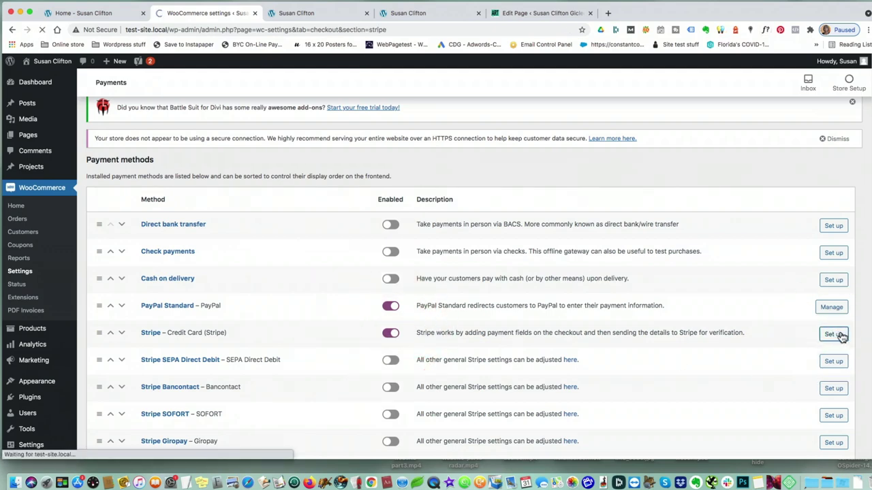
{"action": "scroll", "coordinate": [734, 335], "scroll_direction": "down", "scroll_amount": 1}
{"action": "scroll", "coordinate": [734, 335], "scroll_direction": "down", "scroll_amount": 10}
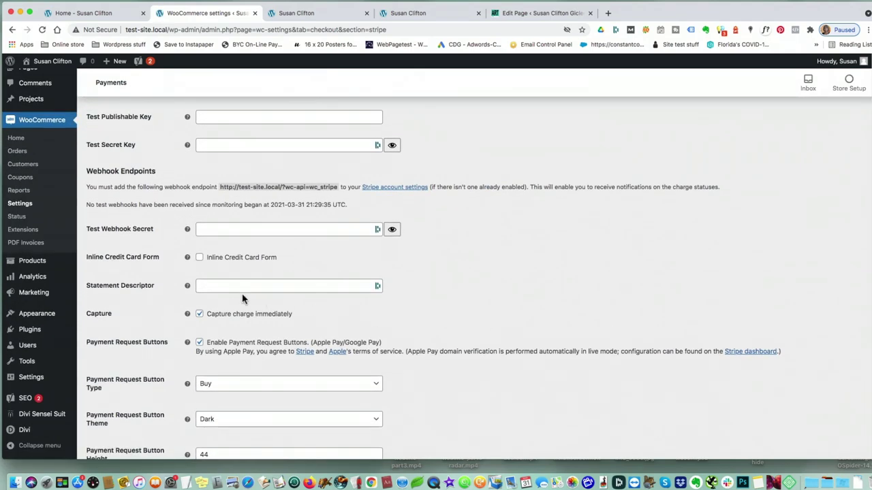
Compare Stripe's test and live key fields by switching test mode off and on, leaving it enabled
{"action": "left_click", "coordinate": [206, 117]}
{"action": "left_click", "coordinate": [208, 145]}
{"action": "scroll", "coordinate": [433, 202], "scroll_direction": "up", "scroll_amount": 3}
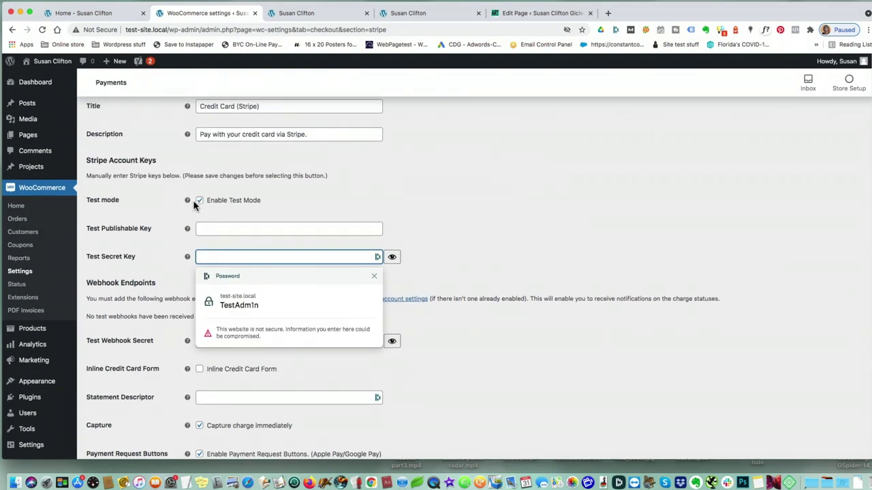
{"action": "left_click", "coordinate": [198, 201]}
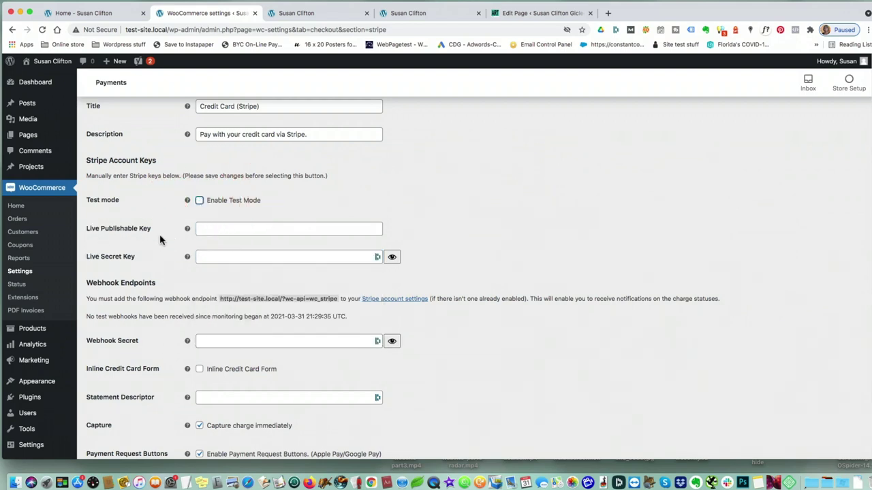
{"action": "left_click", "coordinate": [199, 202]}
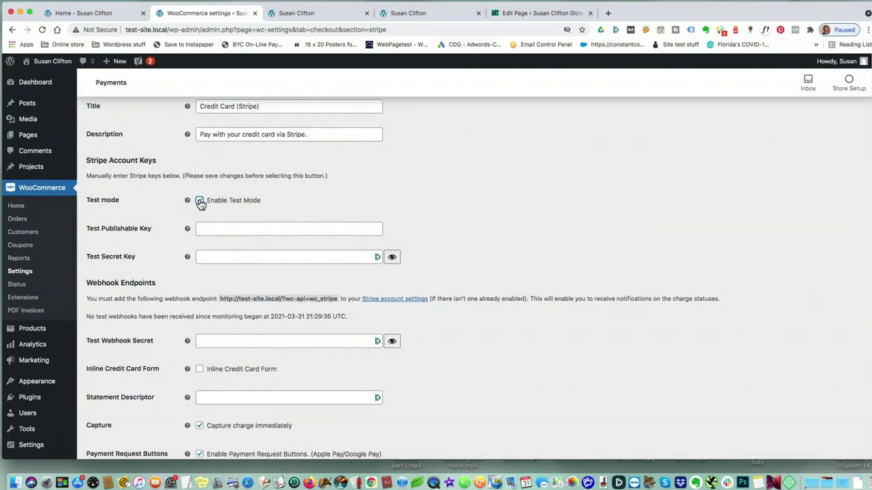
{"action": "left_click", "coordinate": [200, 201]}
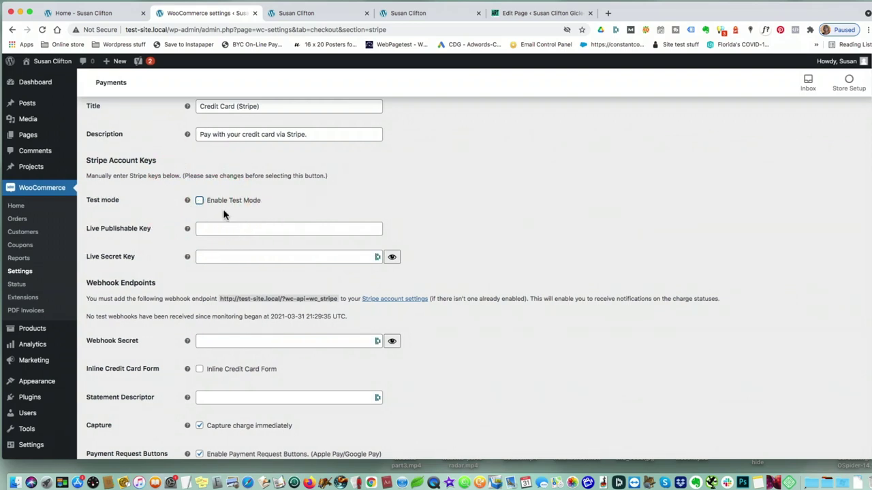
{"action": "left_click", "coordinate": [199, 201]}
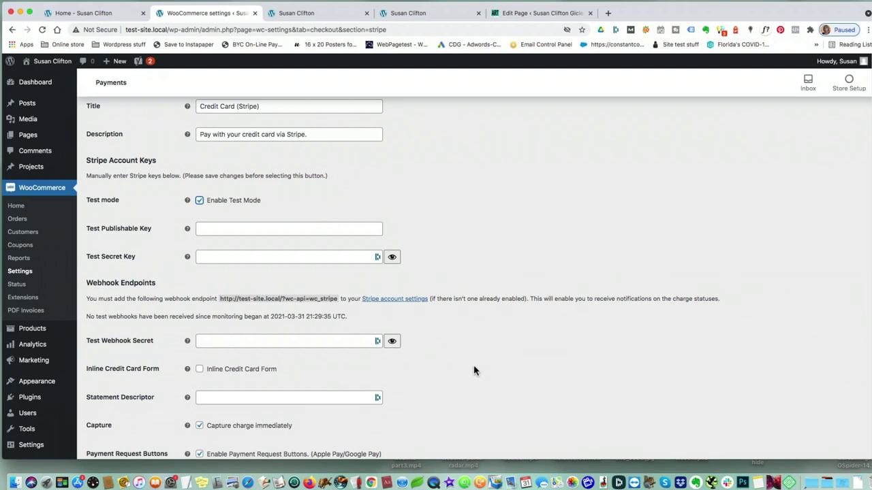
Assign the Privacy Policy page as the terms and conditions page in WooCommerce's Advanced page setup
{"action": "scroll", "coordinate": [475, 369], "scroll_direction": "down", "scroll_amount": 5}
{"action": "scroll", "coordinate": [475, 368], "scroll_direction": "down", "scroll_amount": 4}
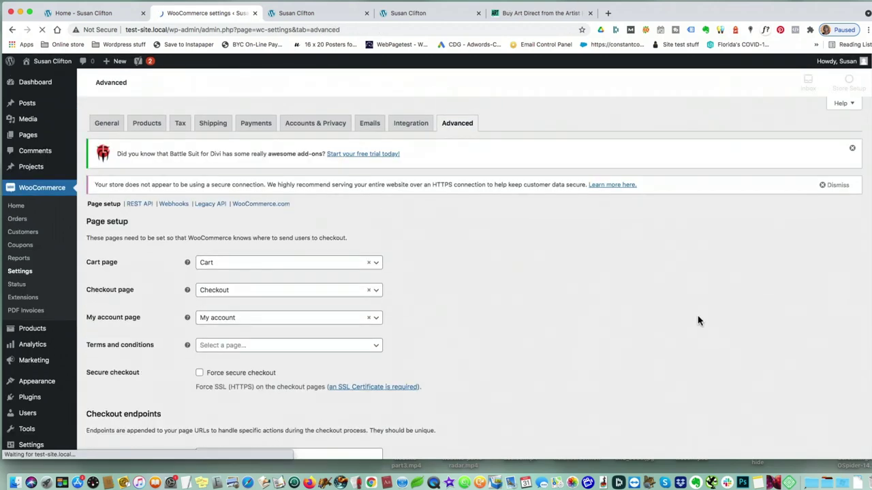
{"action": "scroll", "coordinate": [639, 311], "scroll_direction": "down", "scroll_amount": 2}
{"action": "scroll", "coordinate": [639, 314], "scroll_direction": "down", "scroll_amount": 1}
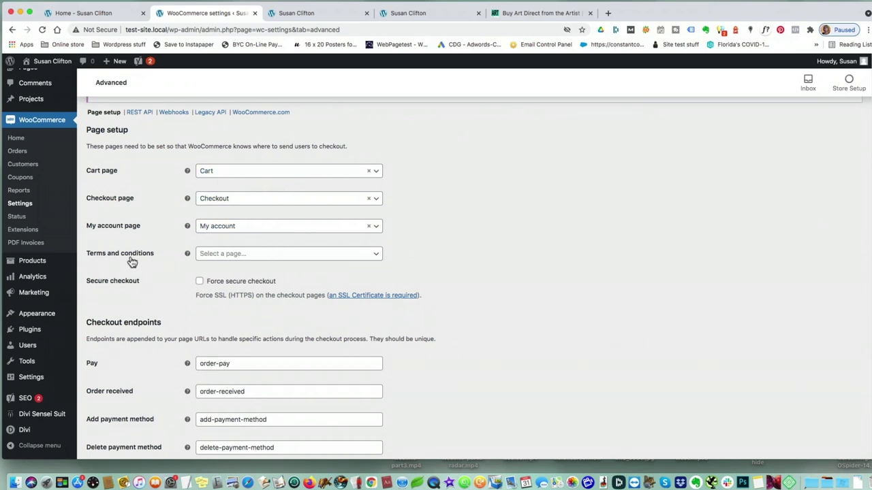
{"action": "left_click", "coordinate": [364, 258]}
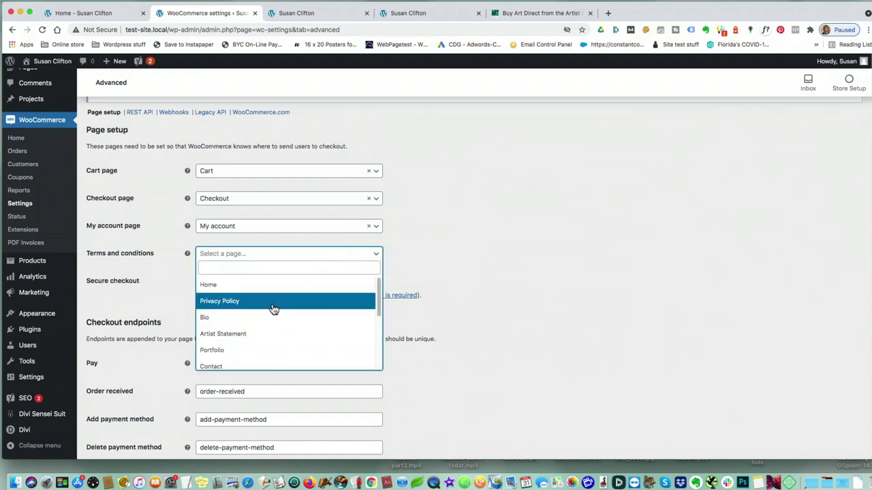
{"action": "left_click", "coordinate": [233, 305]}
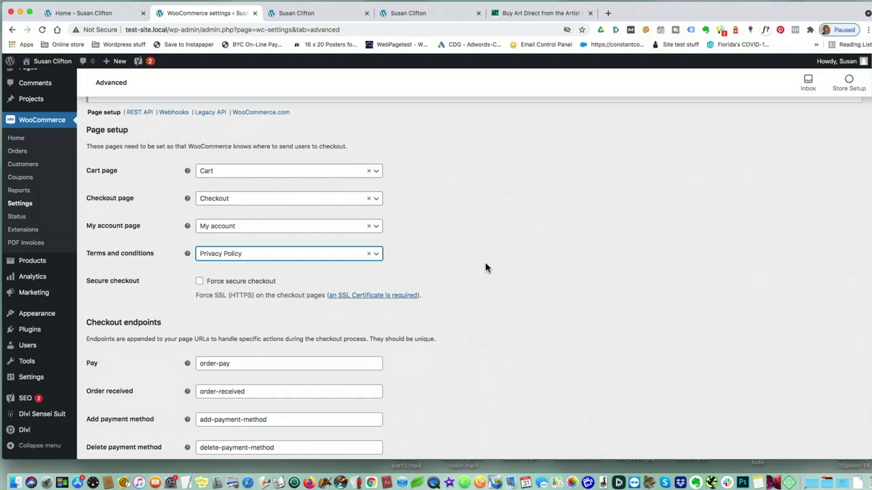
Review the checkout and account endpoints and save the Advanced settings
{"action": "scroll", "coordinate": [485, 266], "scroll_direction": "down", "scroll_amount": 3}
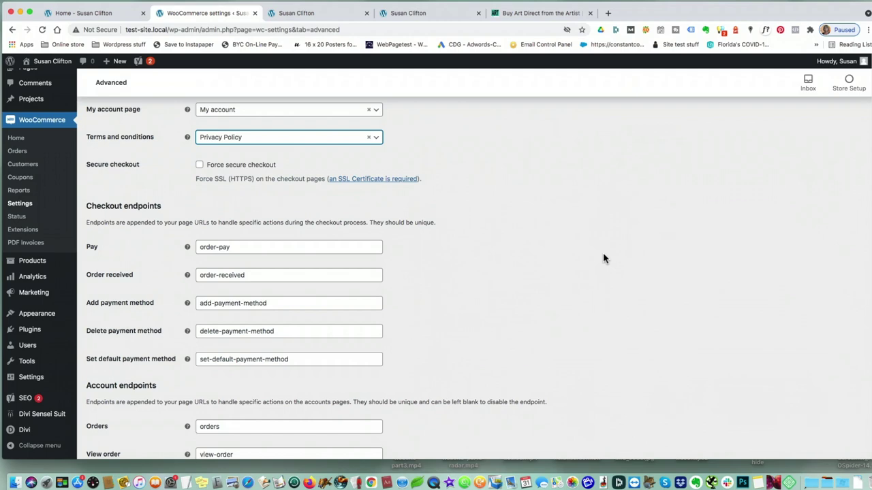
{"action": "scroll", "coordinate": [603, 257], "scroll_direction": "down", "scroll_amount": 3}
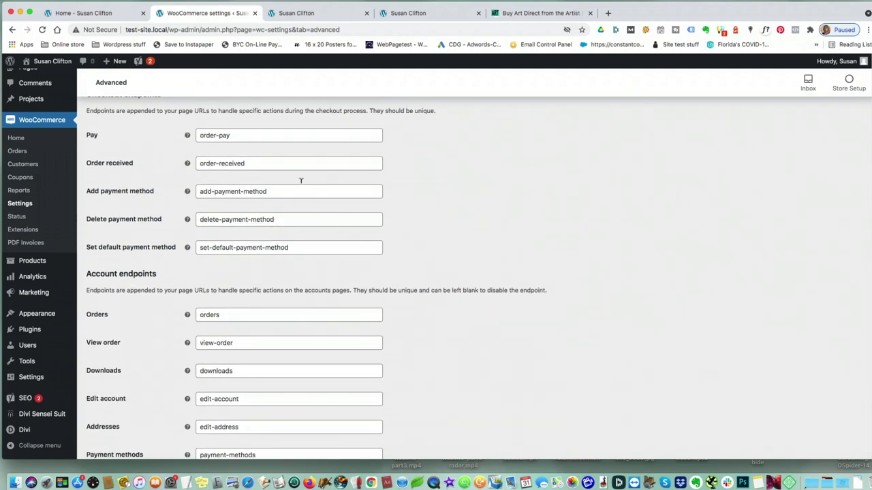
{"action": "scroll", "coordinate": [616, 368], "scroll_direction": "down", "scroll_amount": 4}
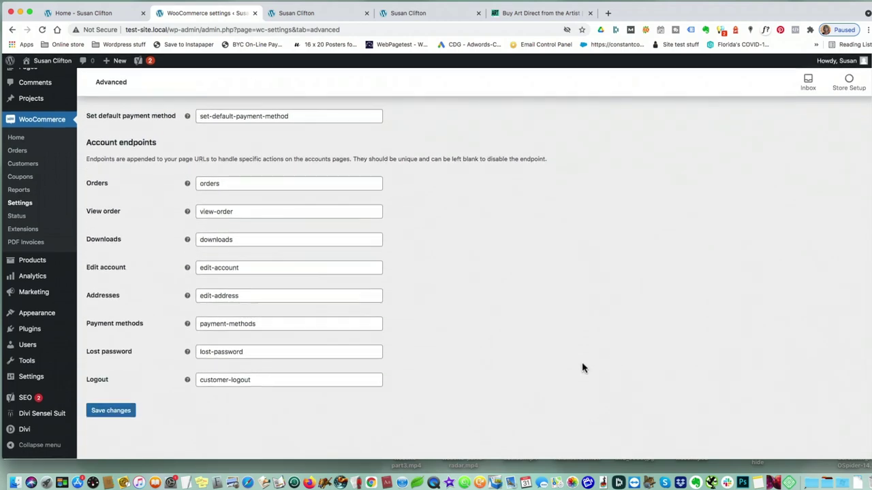
{"action": "left_click", "coordinate": [120, 412]}
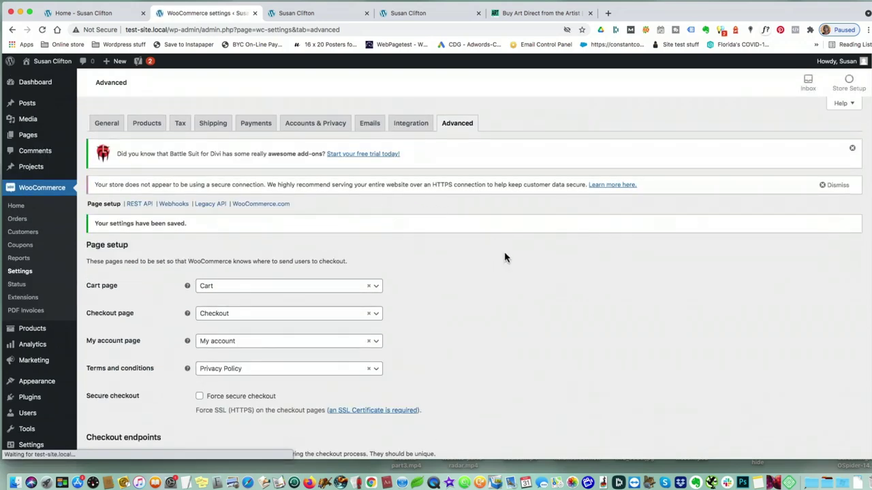
Switch to the live art store site and view its Paper Art Prints shop page
{"action": "key", "text": "super+5"}
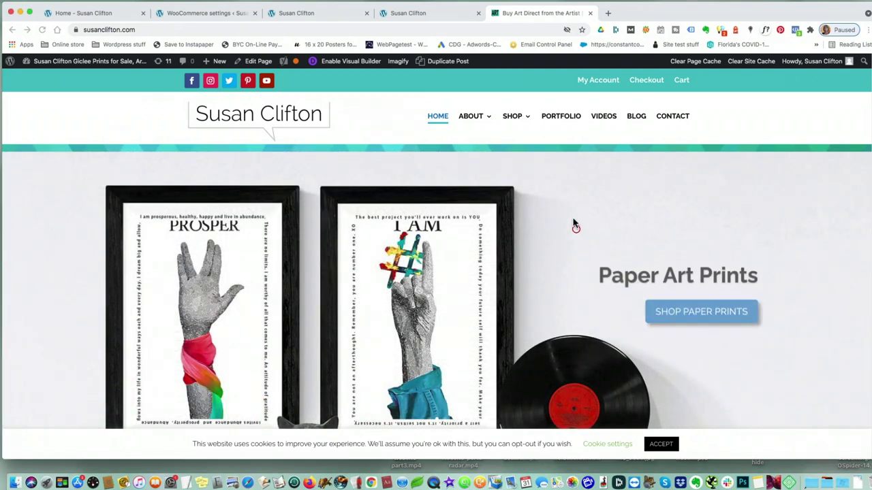
{"action": "mouse_move", "coordinate": [515, 120]}
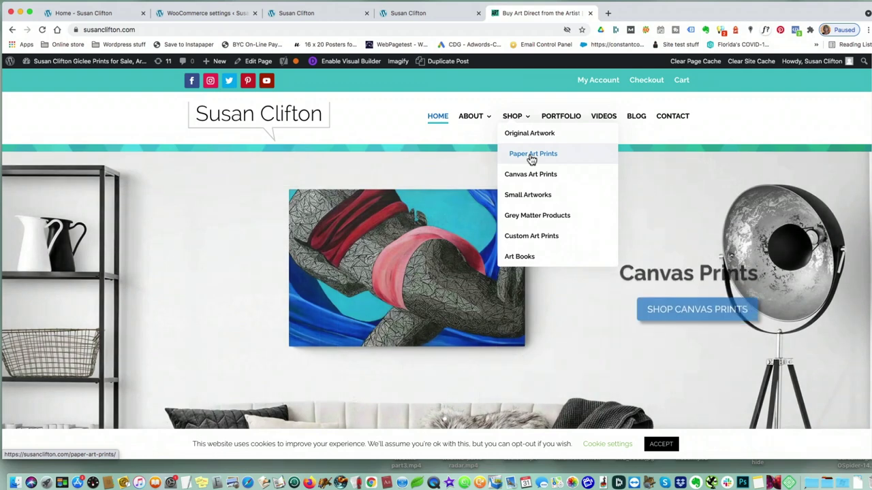
{"action": "left_click", "coordinate": [531, 155]}
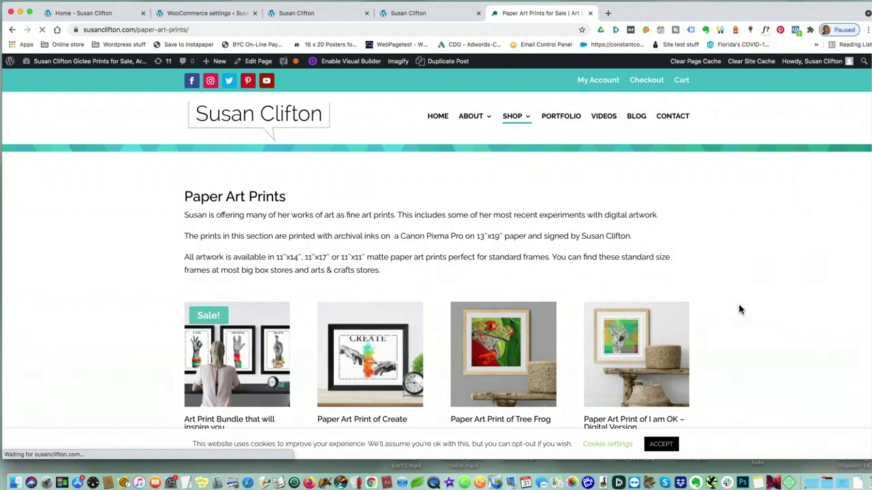
{"action": "scroll", "coordinate": [739, 308], "scroll_direction": "down", "scroll_amount": 1}
{"action": "scroll", "coordinate": [739, 309], "scroll_direction": "down", "scroll_amount": 1}
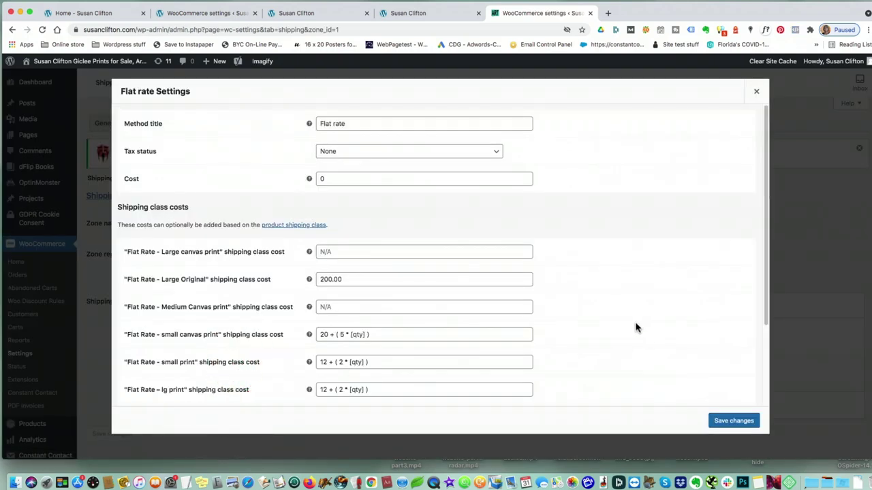
Examine the US zone's flat rate shipping class costs on the live store, including the medium print cost formula
{"action": "left_click", "coordinate": [777, 444]}
{"action": "scroll", "coordinate": [183, 372], "scroll_direction": "down", "scroll_amount": 1}
{"action": "scroll", "coordinate": [184, 373], "scroll_direction": "down", "scroll_amount": 5}
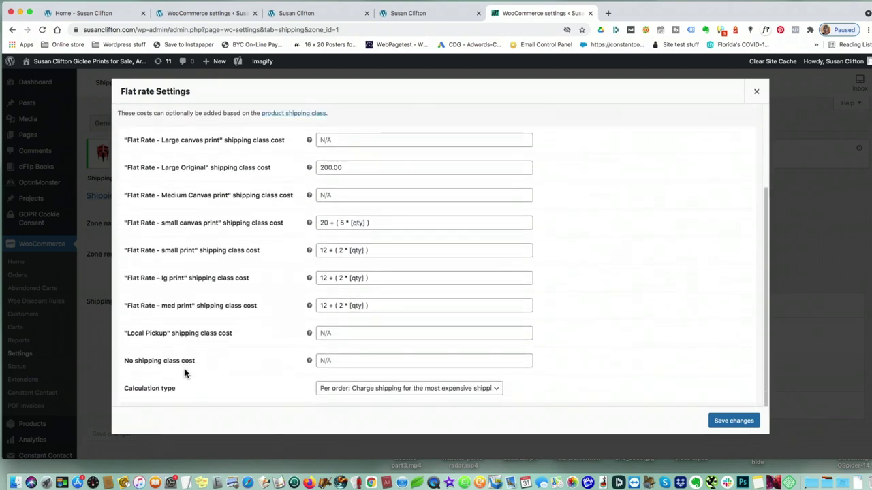
{"action": "scroll", "coordinate": [184, 372], "scroll_direction": "up", "scroll_amount": 3}
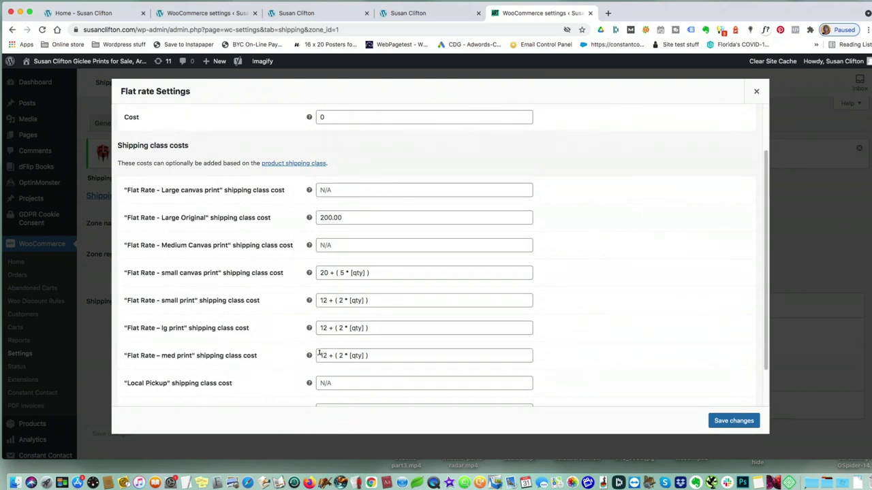
{"action": "left_click", "coordinate": [319, 355]}
{"action": "left_click_drag", "start_coordinate": [320, 355], "coordinate": [371, 352]}
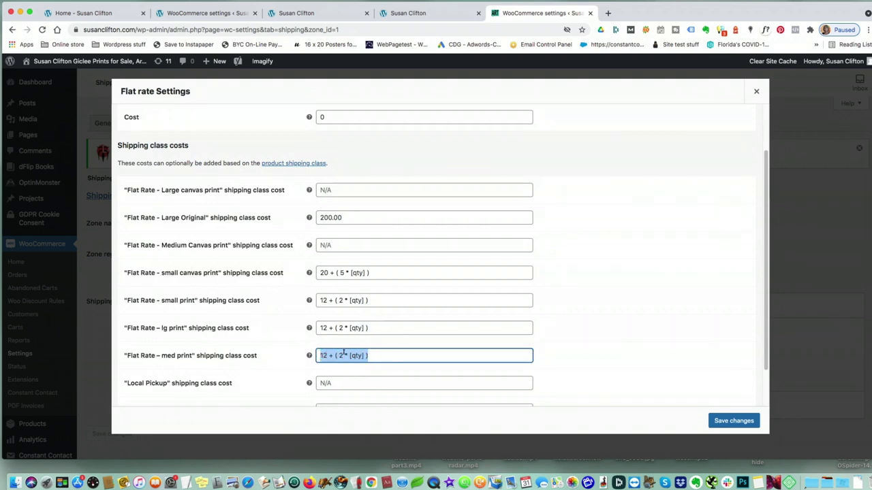
{"action": "left_click", "coordinate": [344, 355]}
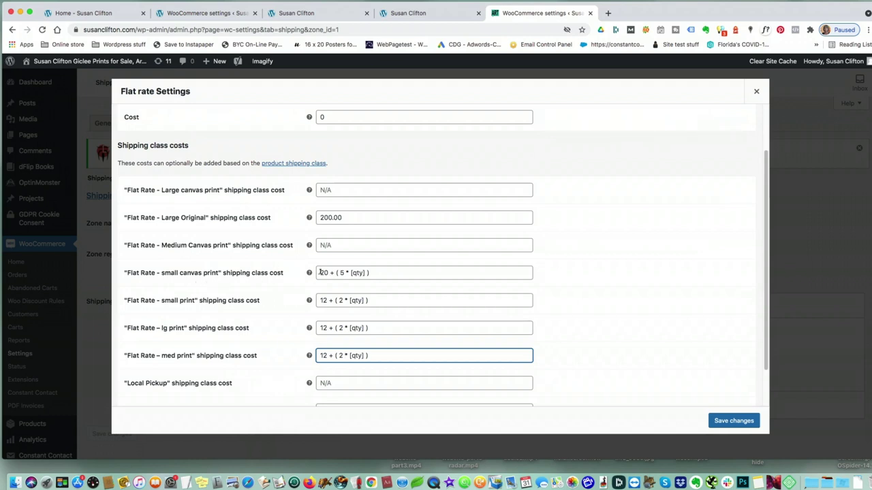
Check the flat rate costs for small canvas prints and large originals, and save the flat rate settings
{"action": "left_click_drag", "start_coordinate": [321, 270], "coordinate": [346, 272]}
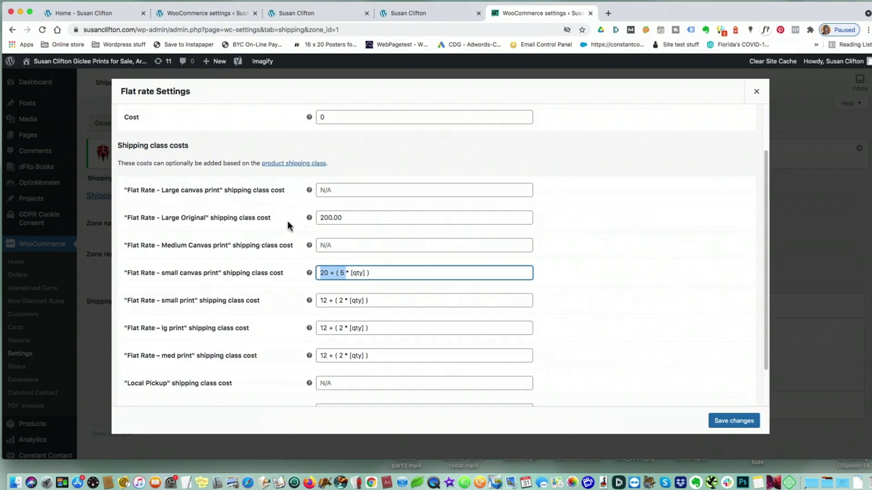
{"action": "left_click", "coordinate": [270, 220]}
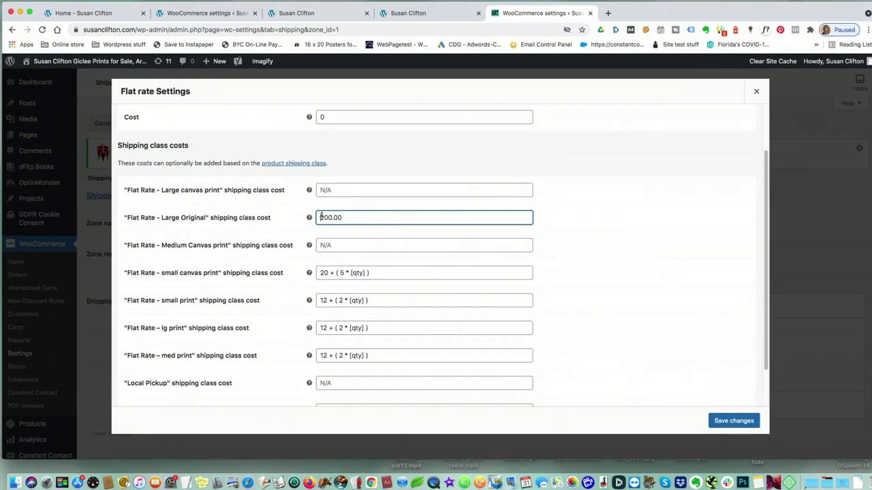
{"action": "left_click_drag", "start_coordinate": [320, 217], "coordinate": [344, 217]}
{"action": "left_click", "coordinate": [715, 421]}
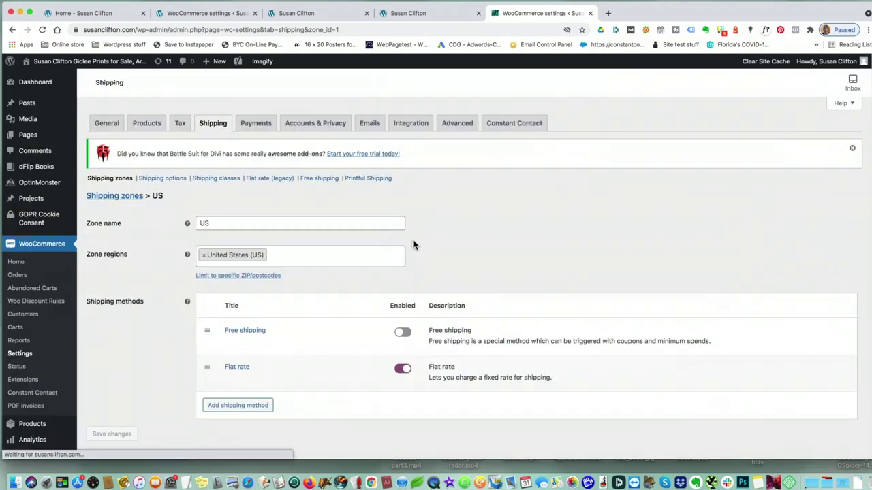
Open the live store's shipping classes and review their names, slugs and descriptions
{"action": "left_click", "coordinate": [213, 179]}
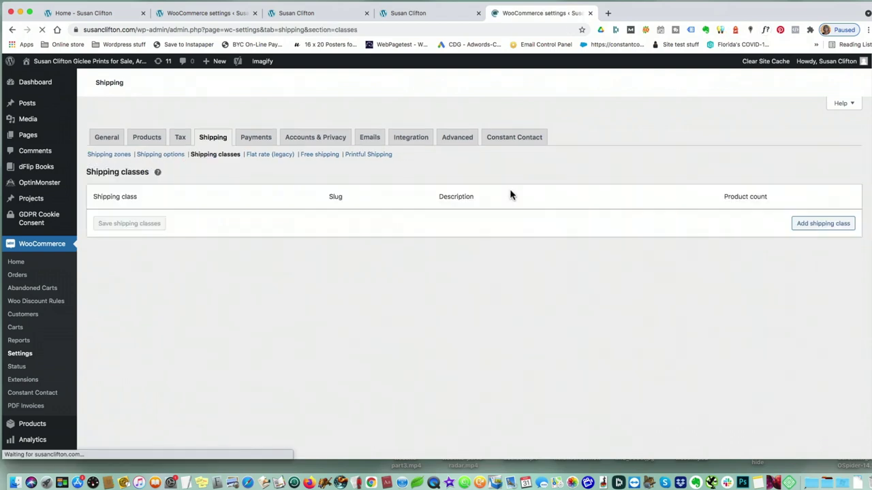
{"action": "scroll", "coordinate": [489, 246], "scroll_direction": "down", "scroll_amount": 1}
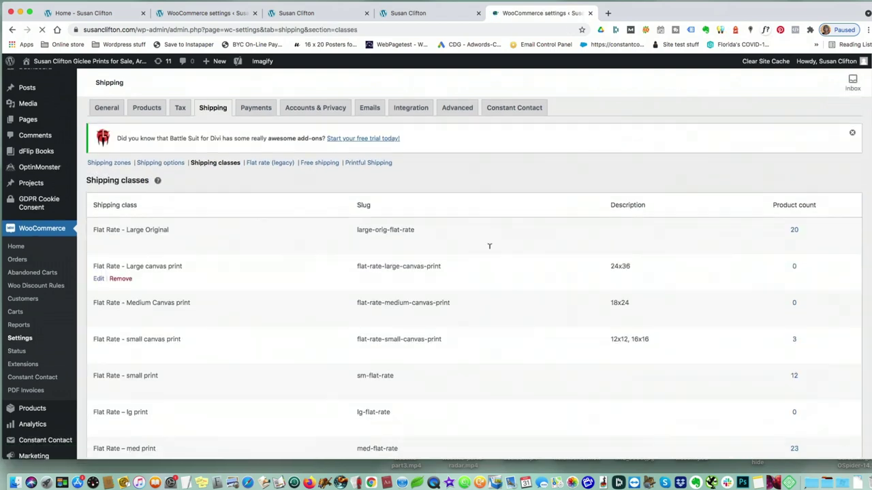
{"action": "scroll", "coordinate": [489, 245], "scroll_direction": "down", "scroll_amount": 3}
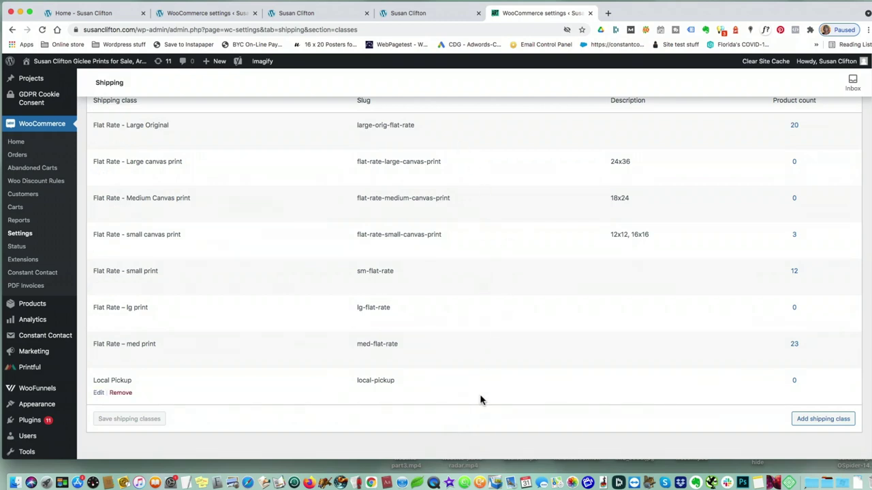
{"action": "scroll", "coordinate": [480, 399], "scroll_direction": "up", "scroll_amount": 2}
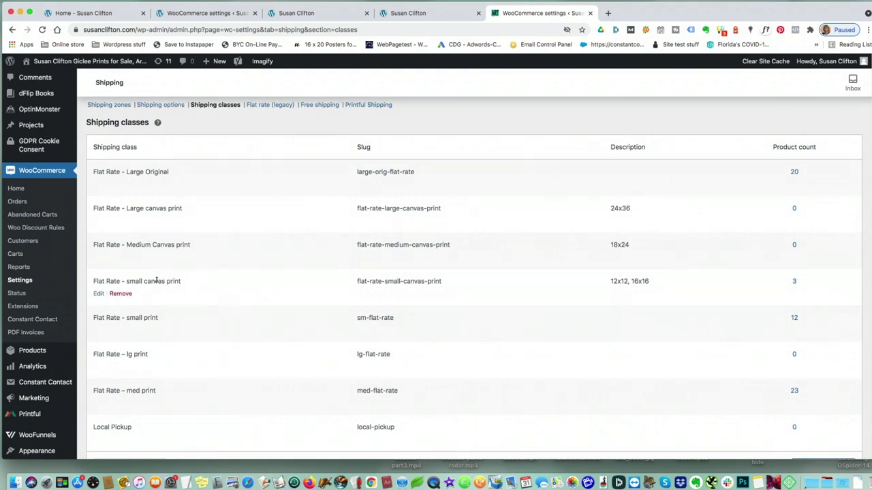
{"action": "scroll", "coordinate": [230, 297], "scroll_direction": "up", "scroll_amount": 1}
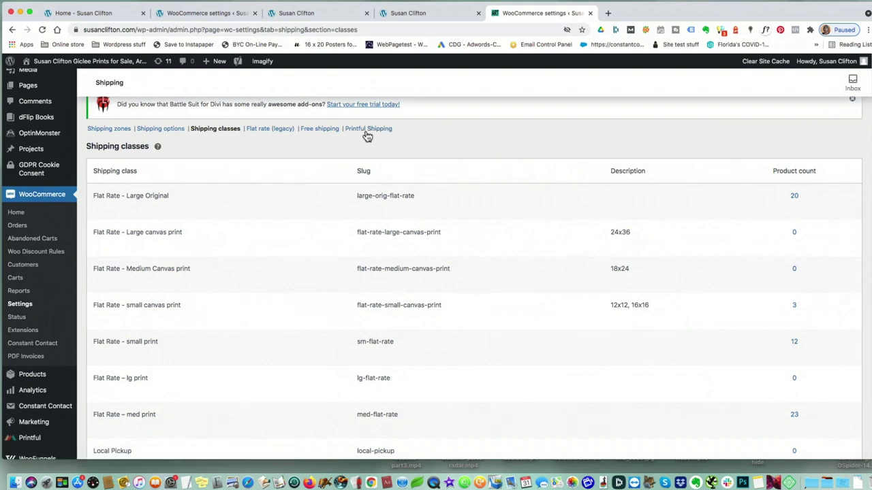
Check the Printful Shipping options, and return through the shipping classes to the shipping zones
{"action": "left_click", "coordinate": [368, 129]}
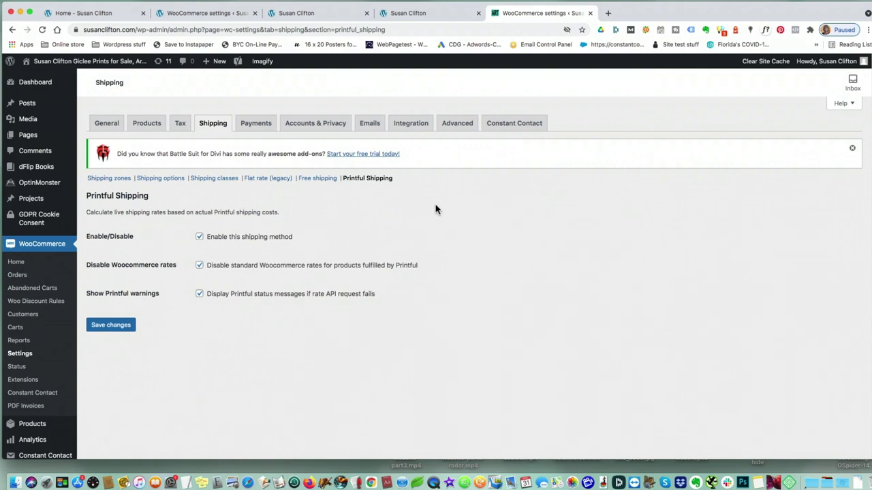
{"action": "left_click", "coordinate": [222, 181]}
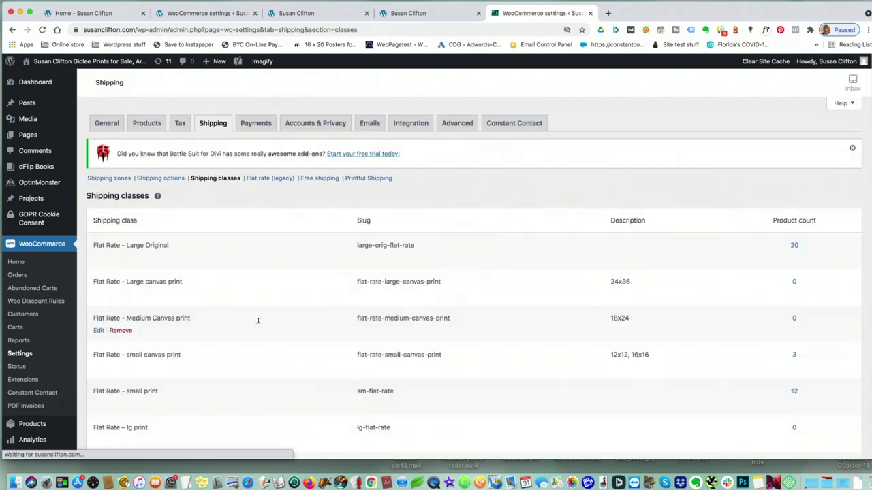
{"action": "scroll", "coordinate": [254, 294], "scroll_direction": "down", "scroll_amount": 5}
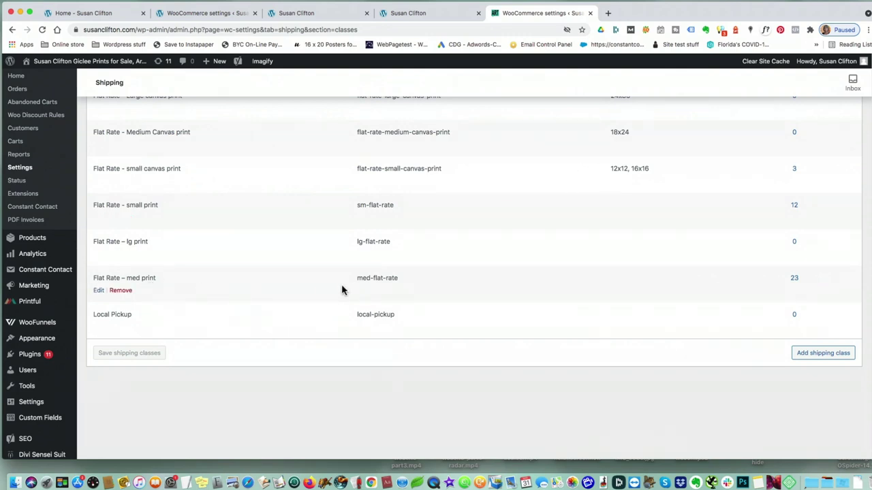
{"action": "scroll", "coordinate": [341, 289], "scroll_direction": "up", "scroll_amount": 4}
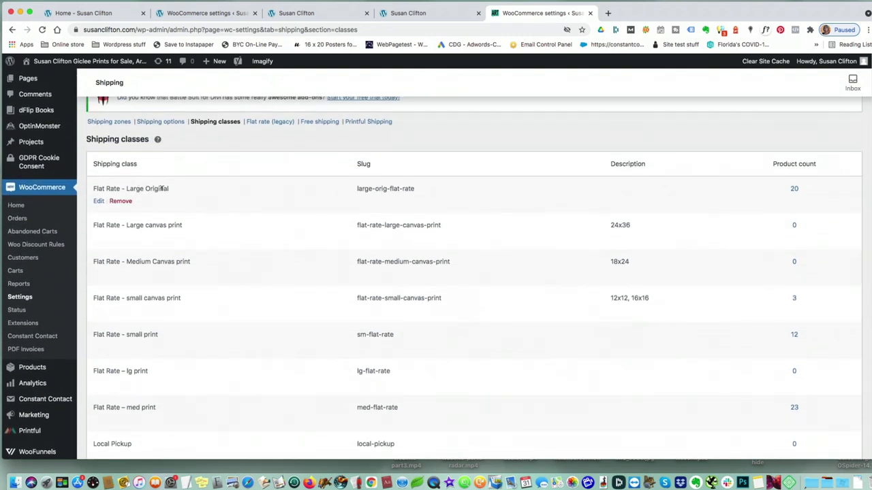
{"action": "scroll", "coordinate": [286, 214], "scroll_direction": "up", "scroll_amount": 2}
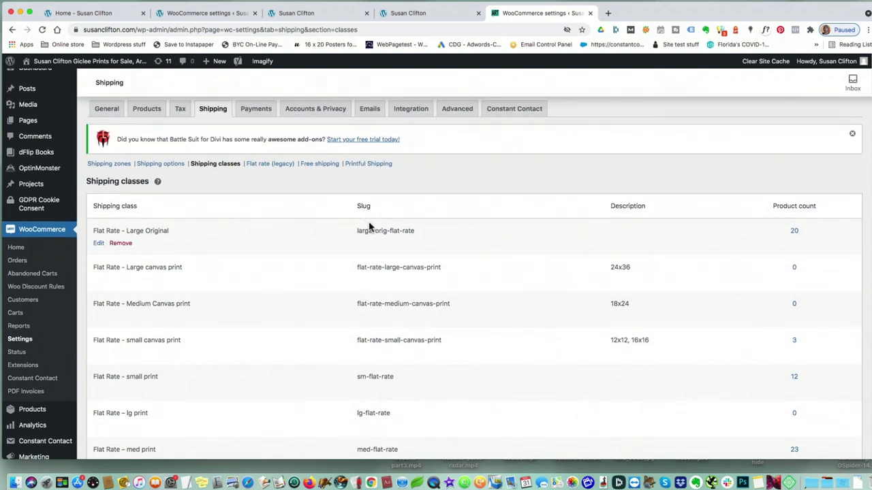
{"action": "left_click", "coordinate": [109, 163]}
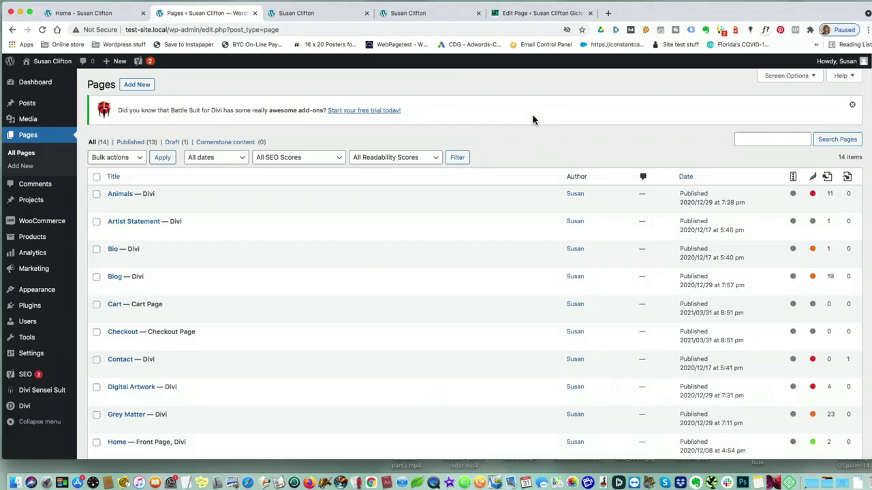
Examine the test site's page list for the WooCommerce pages and highlight the Privacy Policy entry's page labels
{"action": "scroll", "coordinate": [531, 120], "scroll_direction": "down", "scroll_amount": 2}
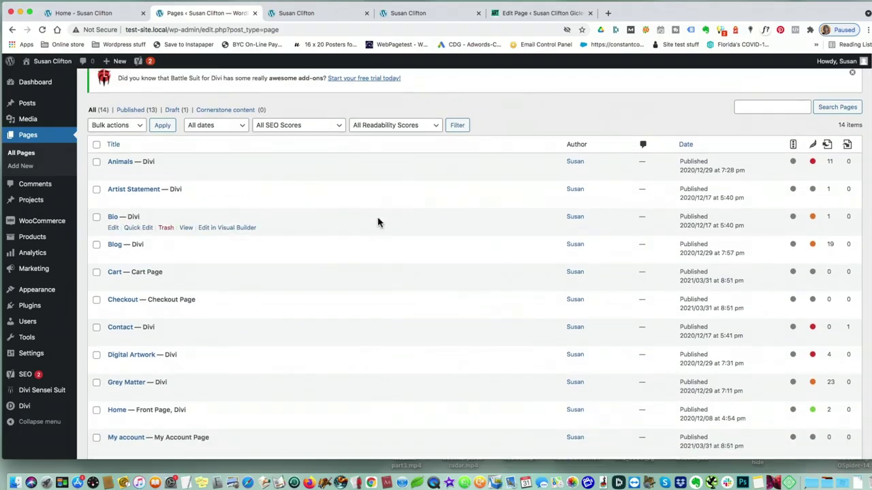
{"action": "scroll", "coordinate": [332, 342], "scroll_direction": "down", "scroll_amount": 5}
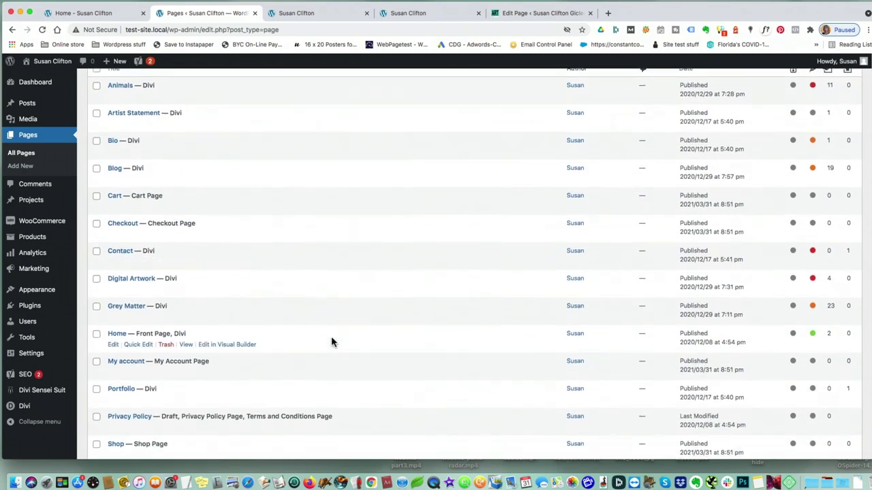
{"action": "scroll", "coordinate": [331, 342], "scroll_direction": "down", "scroll_amount": 1}
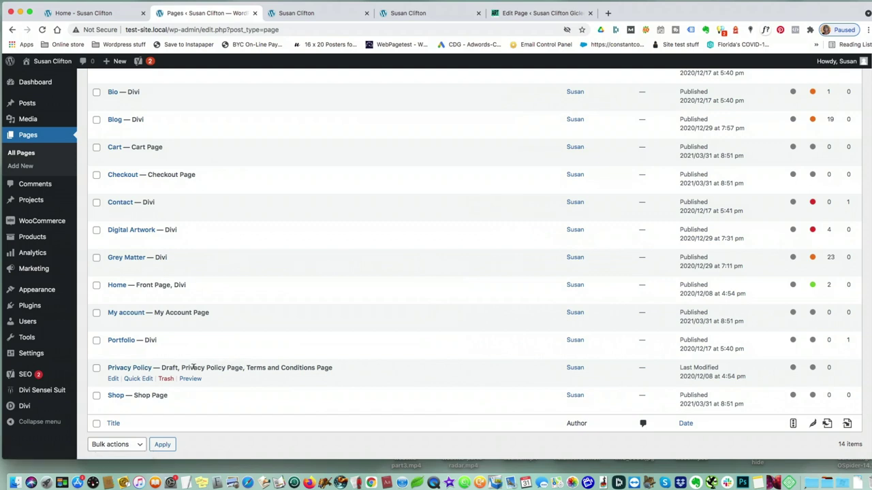
{"action": "left_click_drag", "start_coordinate": [181, 367], "coordinate": [331, 368]}
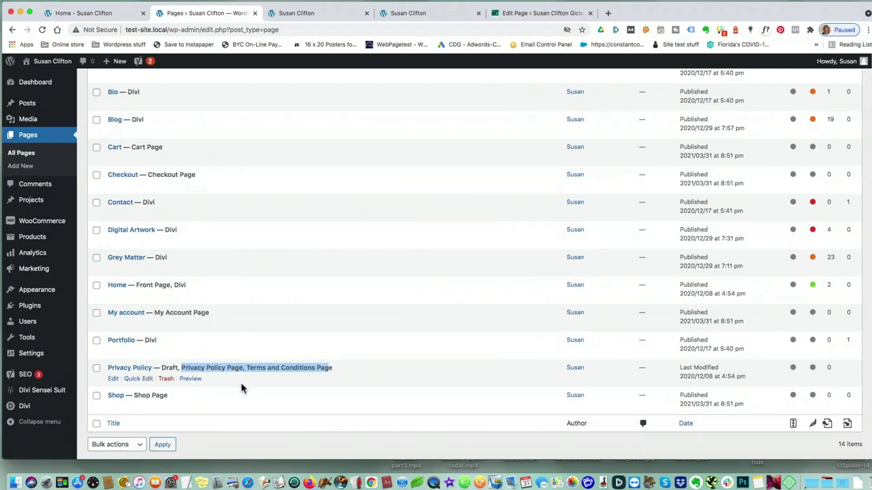
{"action": "scroll", "coordinate": [241, 388], "scroll_direction": "up", "scroll_amount": 2}
{"action": "scroll", "coordinate": [243, 388], "scroll_direction": "down", "scroll_amount": 1}
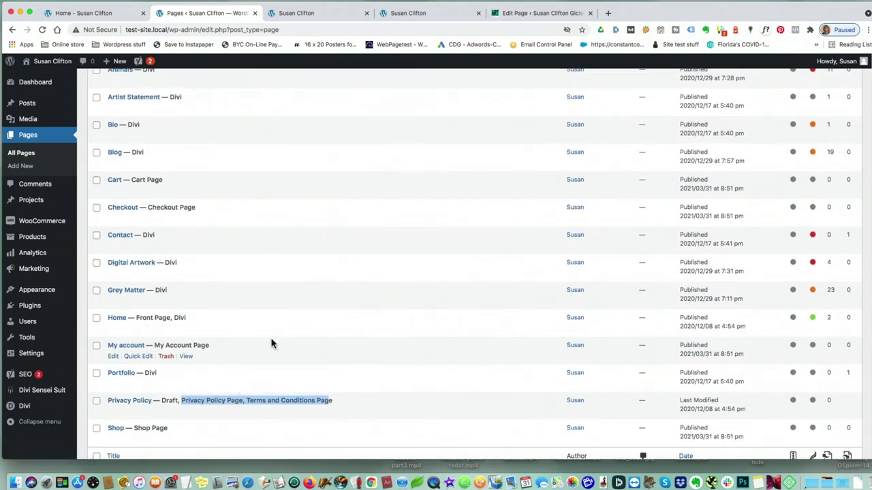
Open the My account page from the test site's page list and examine its WooCommerce shortcode
{"action": "scroll", "coordinate": [280, 320], "scroll_direction": "up", "scroll_amount": 1}
{"action": "scroll", "coordinate": [282, 318], "scroll_direction": "down", "scroll_amount": 1}
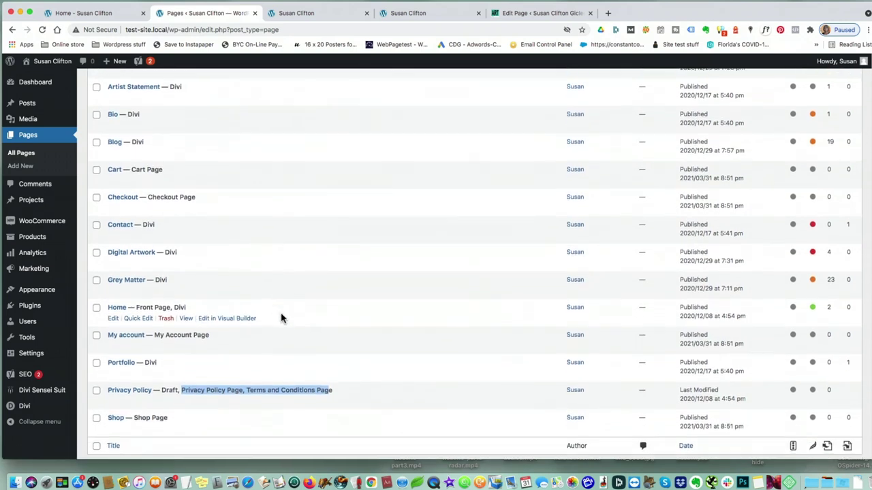
{"action": "scroll", "coordinate": [281, 319], "scroll_direction": "down", "scroll_amount": 2}
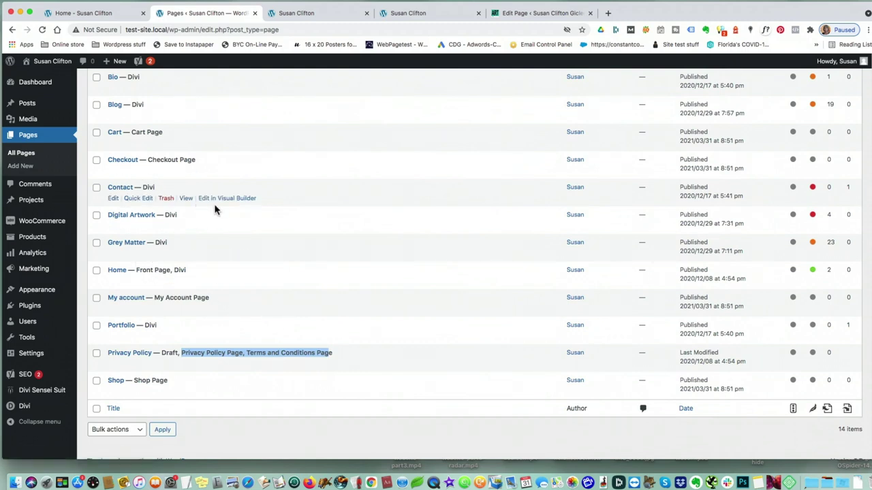
{"action": "scroll", "coordinate": [198, 245], "scroll_direction": "down", "scroll_amount": 1}
{"action": "left_click", "coordinate": [128, 298]}
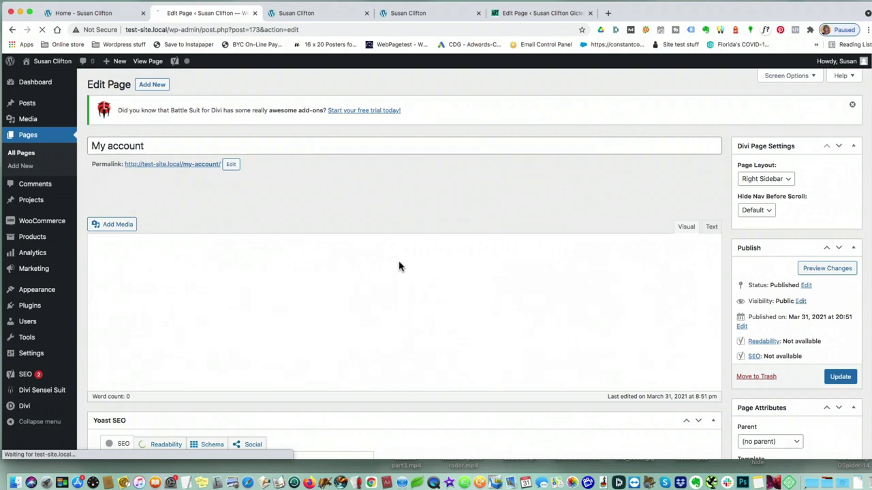
{"action": "left_click_drag", "start_coordinate": [102, 273], "coordinate": [198, 273]}
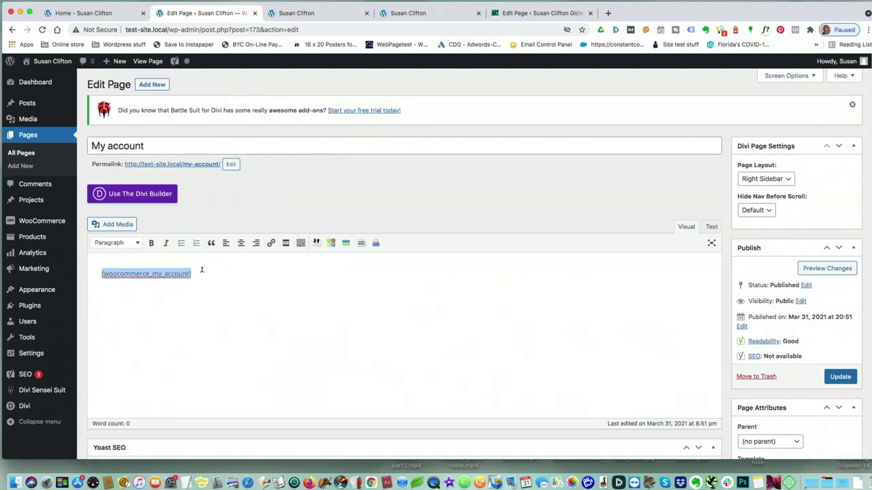
{"action": "left_click", "coordinate": [207, 278]}
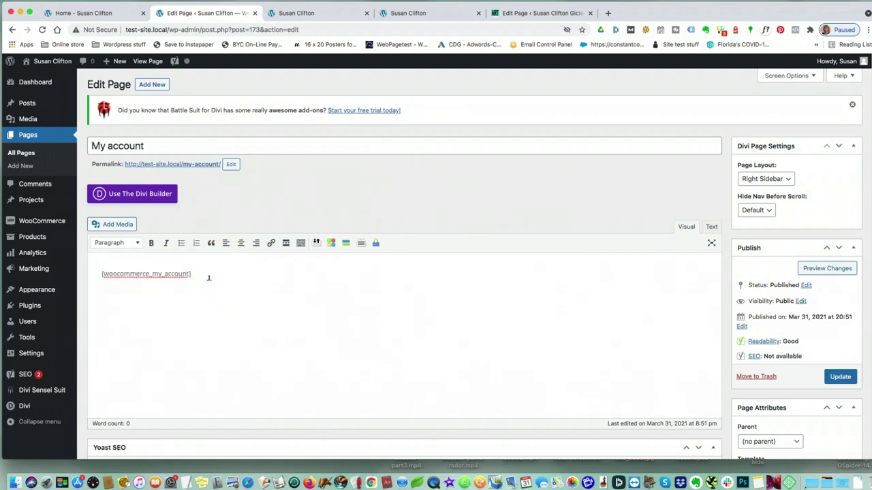
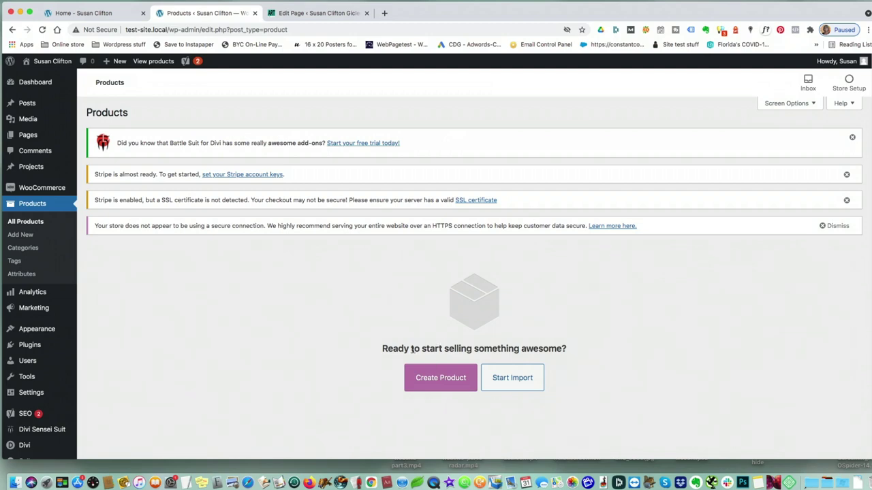
Start a new product on the test site and advance the guided tour from the product name to the product description
{"action": "left_click", "coordinate": [429, 385]}
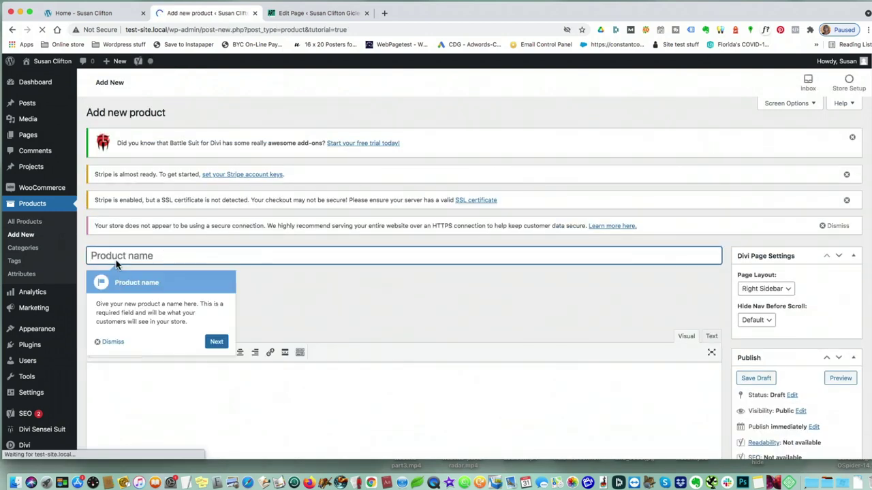
{"action": "left_click", "coordinate": [153, 252]}
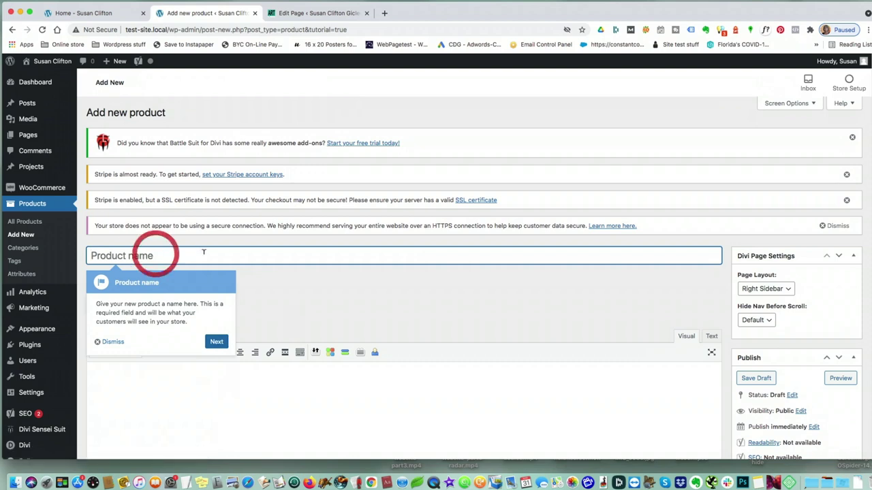
{"action": "left_click", "coordinate": [216, 343]}
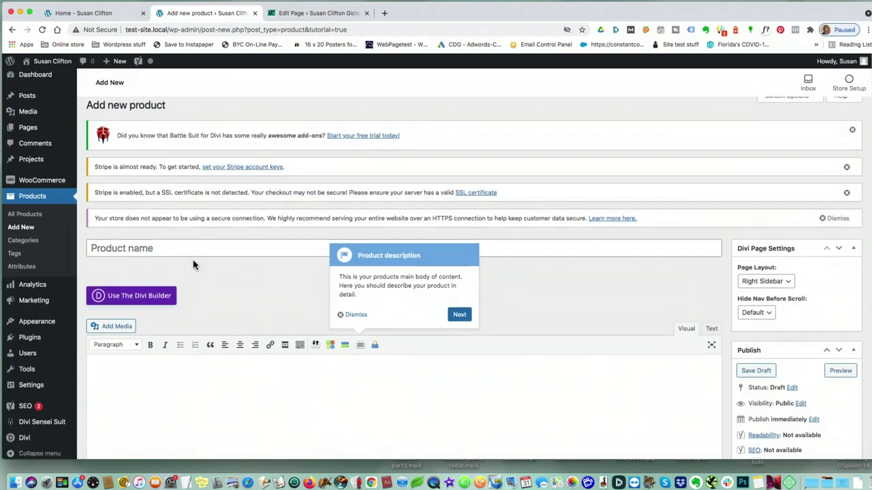
{"action": "scroll", "coordinate": [194, 259], "scroll_direction": "down", "scroll_amount": 2}
{"action": "scroll", "coordinate": [160, 314], "scroll_direction": "down", "scroll_amount": 1}
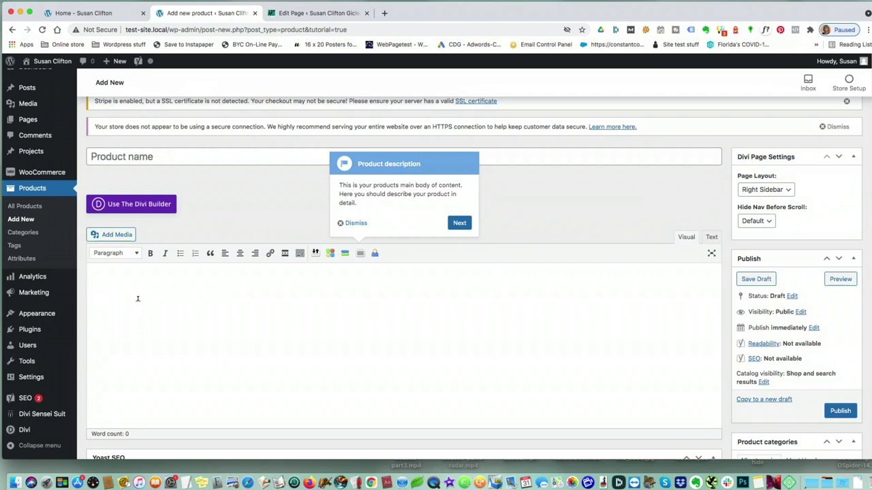
On the live store, open the Tree Frog print from Paper Art Prints and accept the cookie notice
{"action": "left_click", "coordinate": [325, 13]}
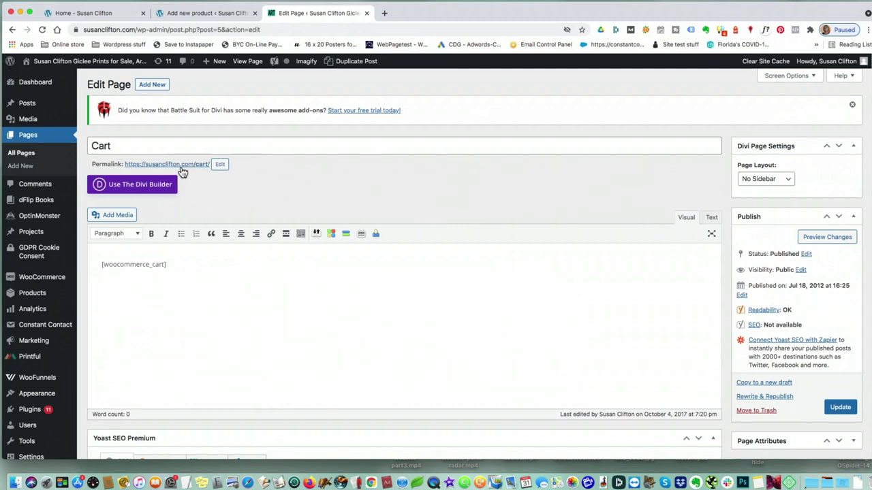
{"action": "left_click", "coordinate": [40, 77]}
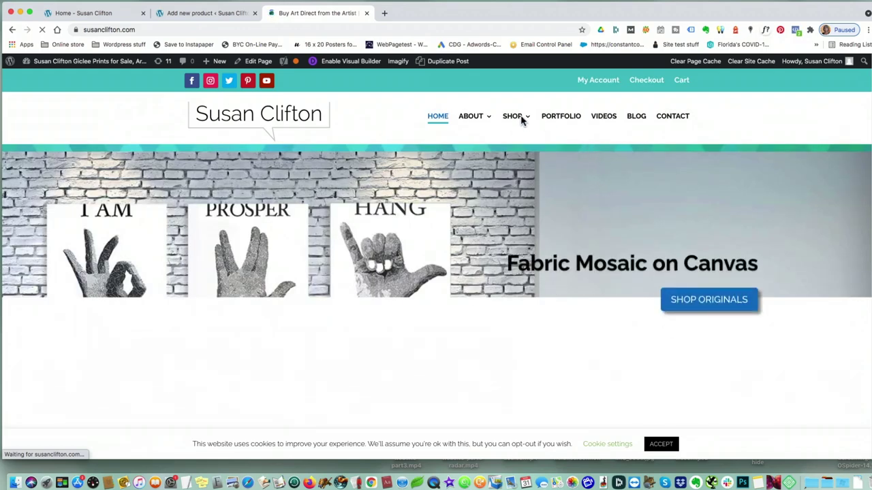
{"action": "left_click", "coordinate": [514, 120]}
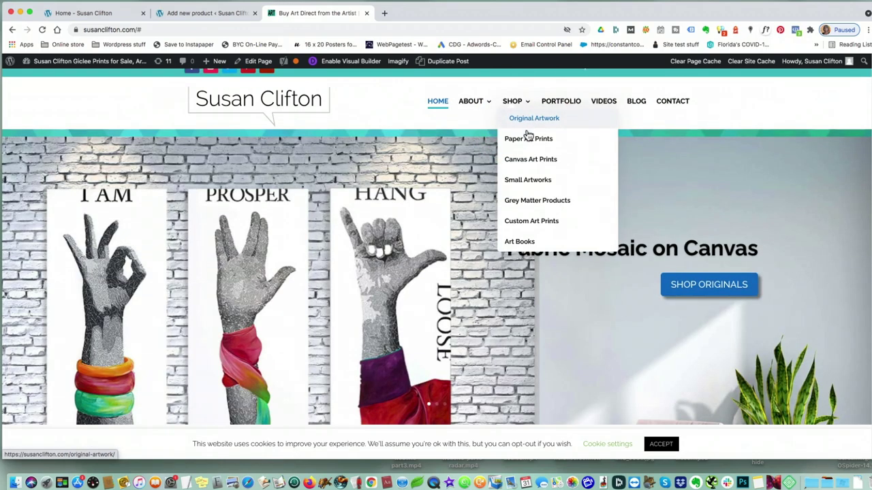
{"action": "left_click", "coordinate": [528, 140]}
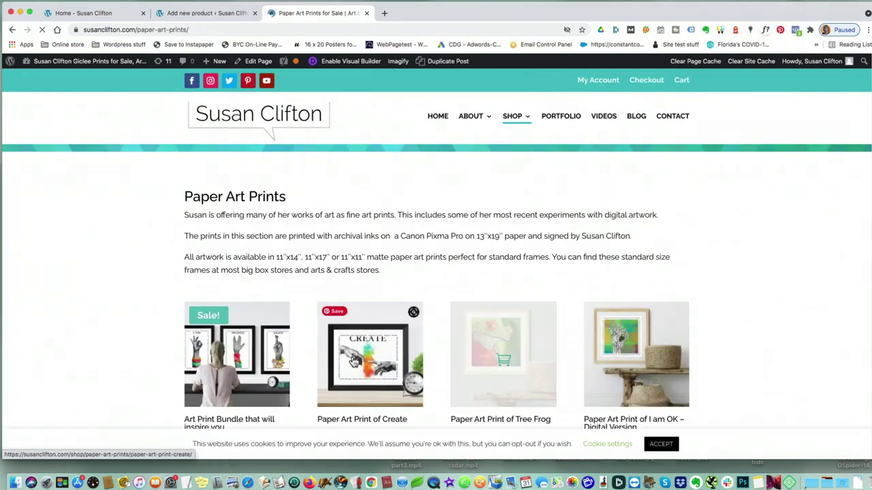
{"action": "left_click", "coordinate": [517, 357]}
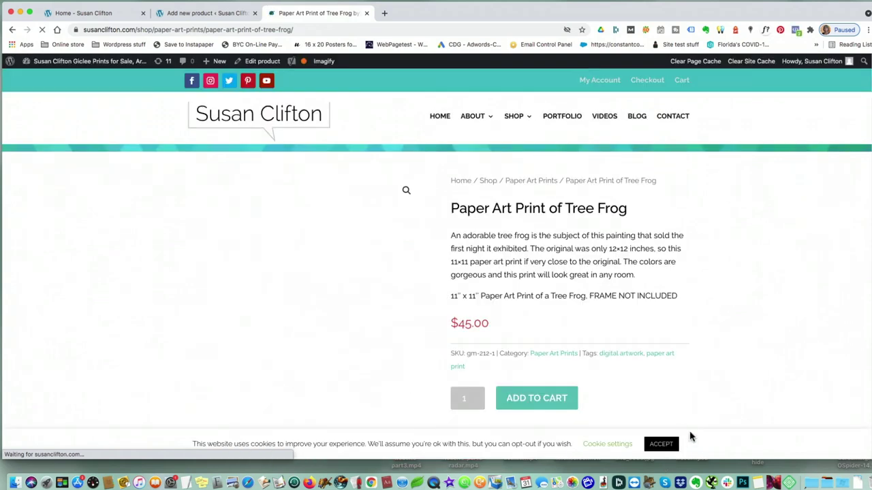
{"action": "left_click", "coordinate": [661, 446]}
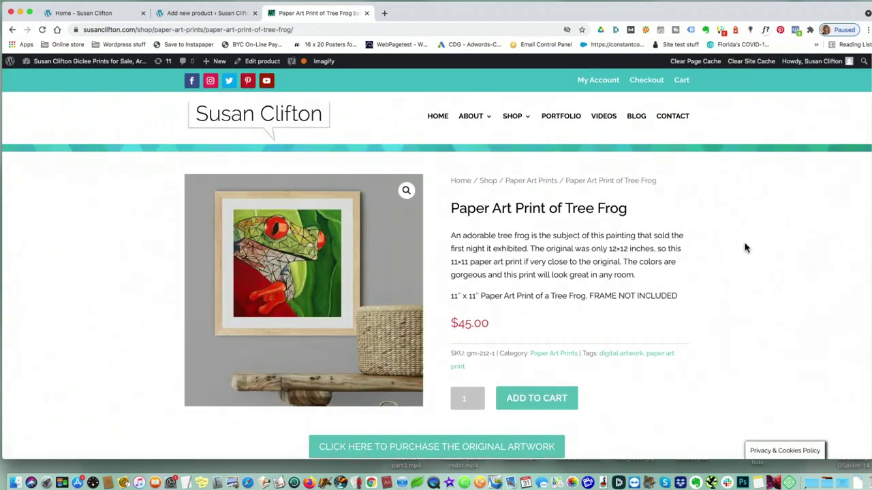
Review the Tree Frog product page and highlight the full description in its Overview section
{"action": "scroll", "coordinate": [745, 242], "scroll_direction": "down", "scroll_amount": 5}
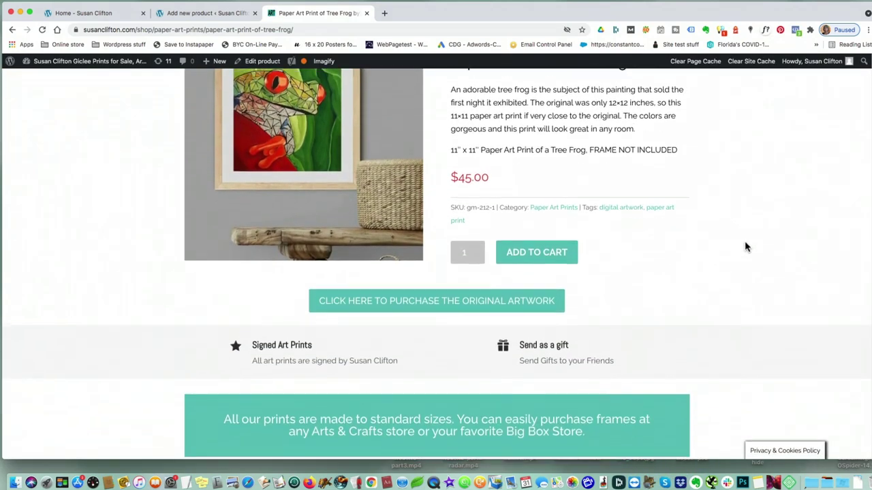
{"action": "scroll", "coordinate": [745, 245], "scroll_direction": "down", "scroll_amount": 3}
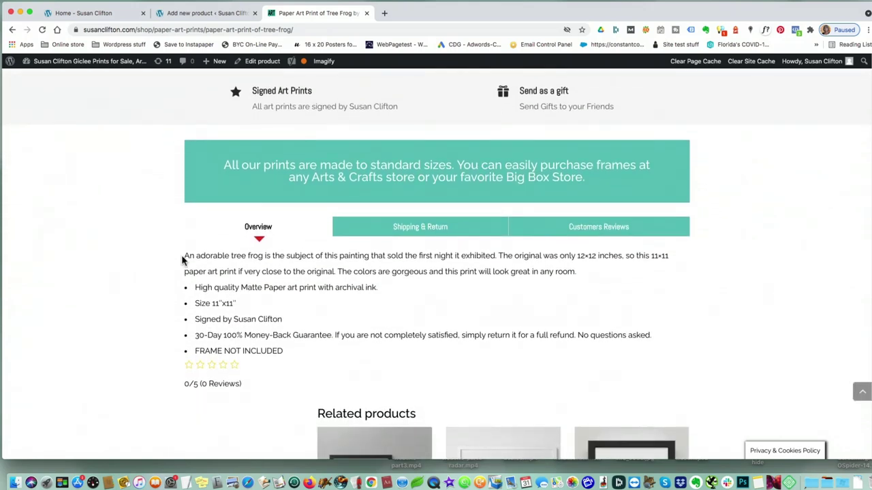
{"action": "left_click_drag", "start_coordinate": [184, 253], "coordinate": [305, 351]}
{"action": "scroll", "coordinate": [305, 351], "scroll_direction": "up", "scroll_amount": 8}
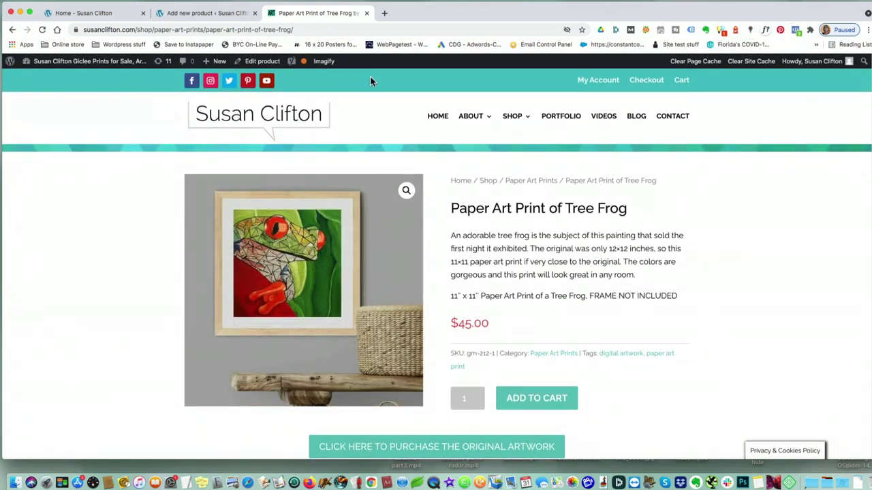
Return to the test site's new product form and locate the Product short description section
{"action": "left_click", "coordinate": [228, 14]}
{"action": "scroll", "coordinate": [521, 320], "scroll_direction": "down", "scroll_amount": 10}
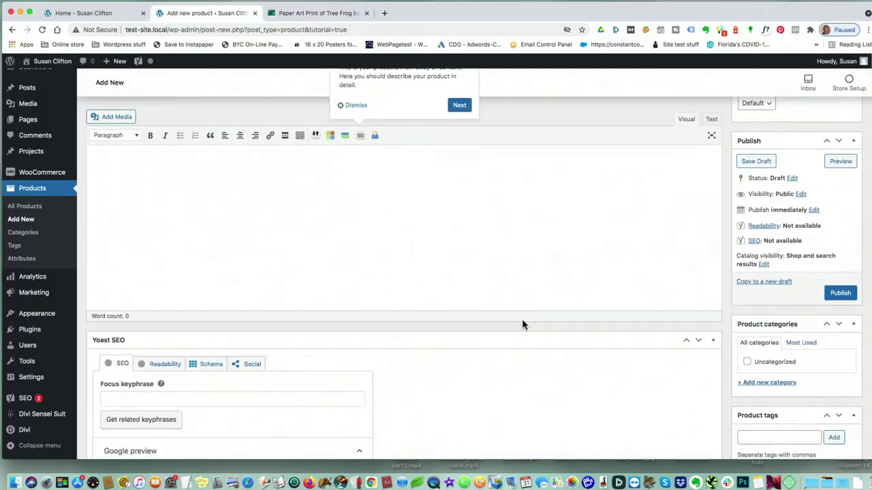
{"action": "scroll", "coordinate": [522, 324], "scroll_direction": "down", "scroll_amount": 10}
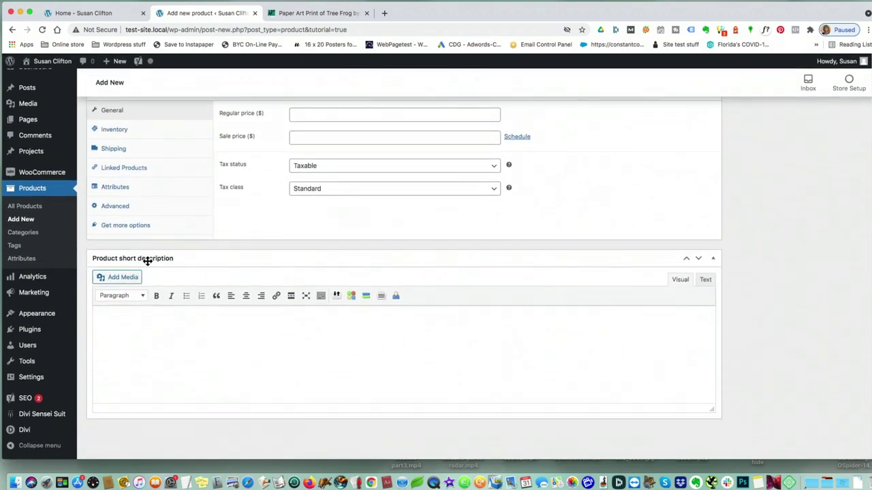
Highlight the short description on the live Tree Frog product page and compare it with the page's lower sections
{"action": "left_click", "coordinate": [326, 13]}
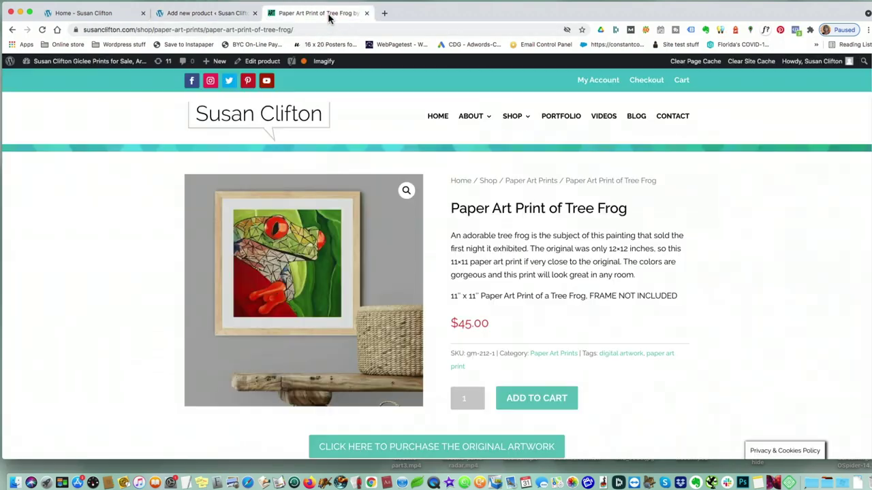
{"action": "left_click_drag", "start_coordinate": [450, 235], "coordinate": [694, 295]}
{"action": "left_click", "coordinate": [714, 313]}
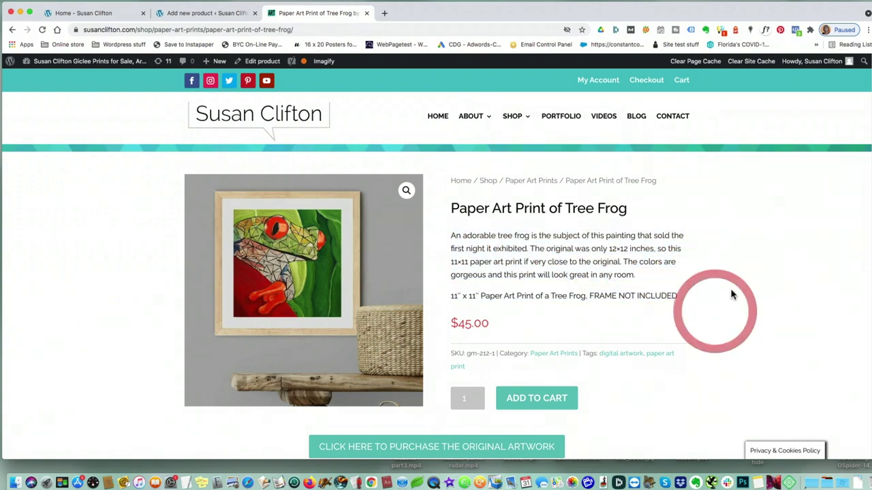
{"action": "scroll", "coordinate": [730, 286], "scroll_direction": "down", "scroll_amount": 4}
{"action": "scroll", "coordinate": [729, 281], "scroll_direction": "down", "scroll_amount": 3}
{"action": "scroll", "coordinate": [729, 281], "scroll_direction": "up", "scroll_amount": 7}
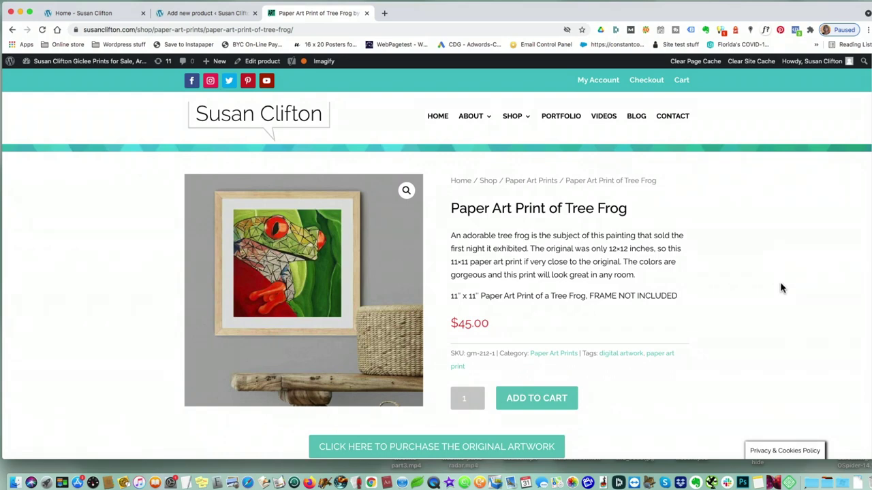
Open the test site's home page in a new tab from the product form and review it down to the footer
{"action": "left_click", "coordinate": [220, 13]}
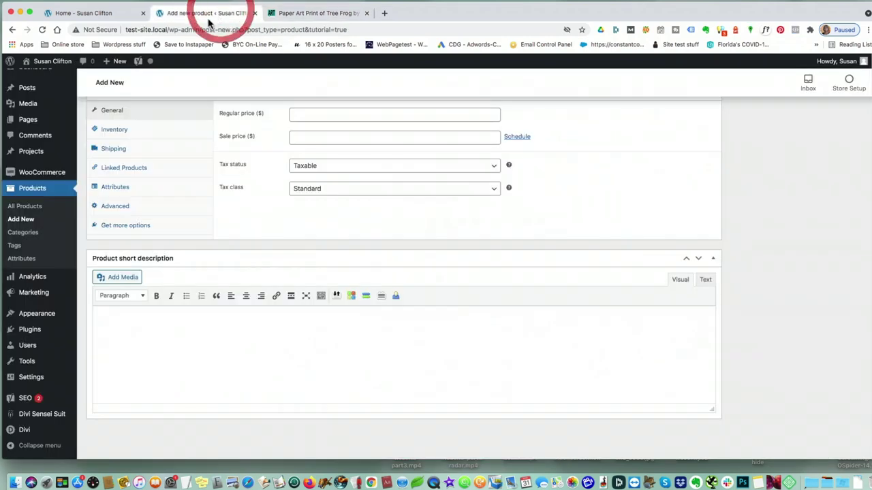
{"action": "mouse_move", "coordinate": [35, 68]}
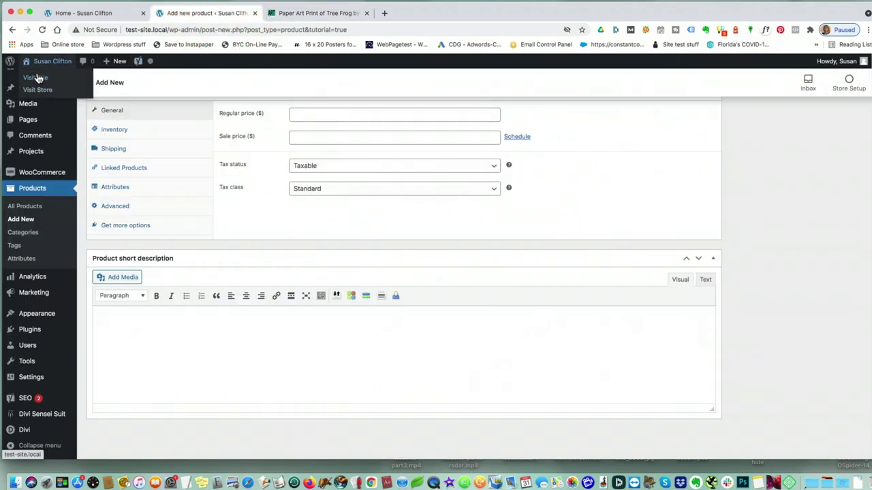
{"action": "right_click", "coordinate": [37, 78]}
{"action": "left_click", "coordinate": [55, 82]}
{"action": "left_click", "coordinate": [288, 14]}
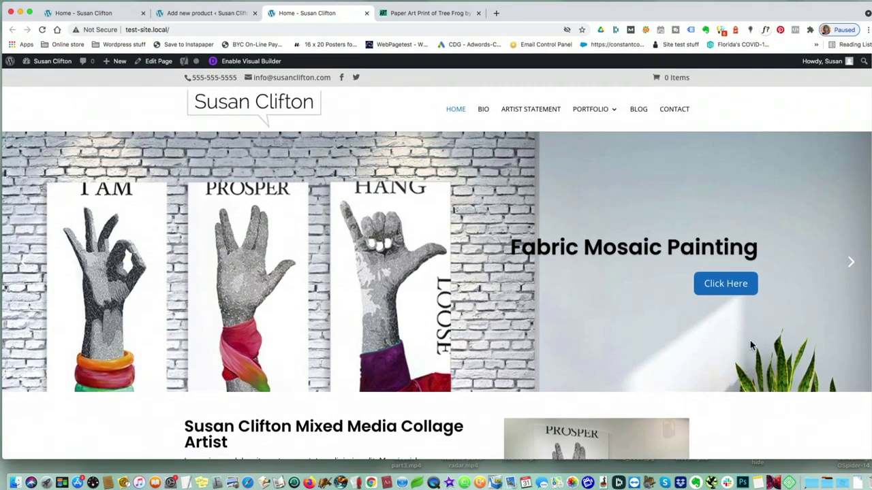
{"action": "scroll", "coordinate": [753, 344], "scroll_direction": "down", "scroll_amount": 10}
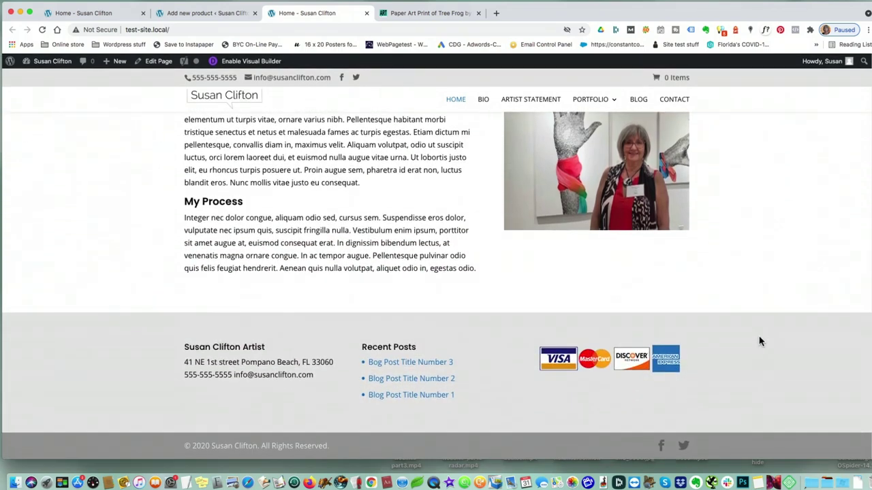
{"action": "scroll", "coordinate": [759, 341], "scroll_direction": "up", "scroll_amount": 10}
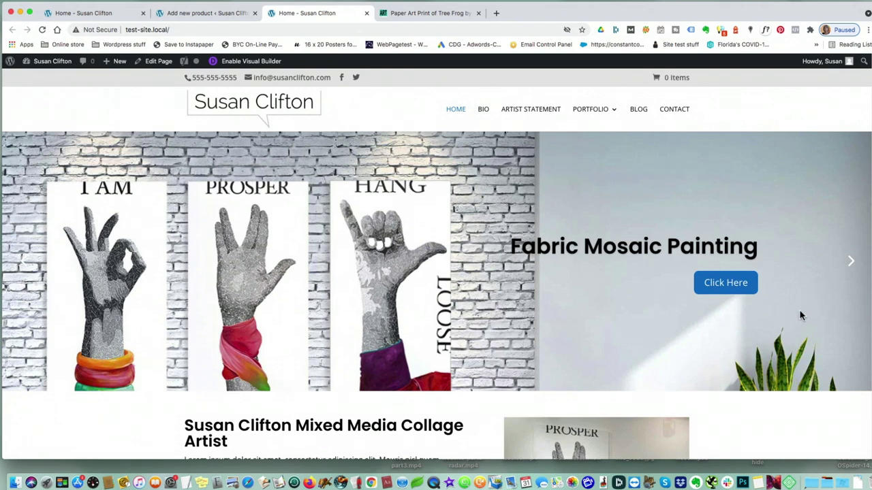
Advance the home page slider to its next slide and look over the content below it
{"action": "left_click", "coordinate": [848, 263]}
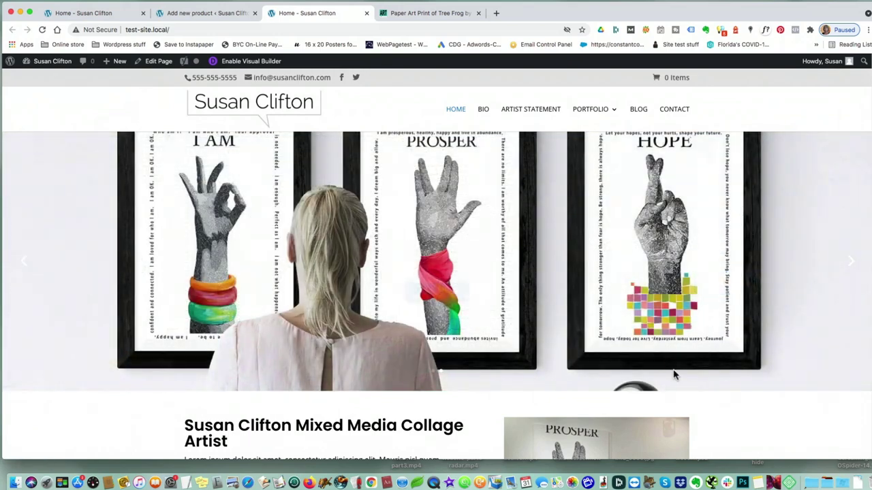
{"action": "scroll", "coordinate": [703, 363], "scroll_direction": "down", "scroll_amount": 6}
{"action": "scroll", "coordinate": [705, 363], "scroll_direction": "up", "scroll_amount": 5}
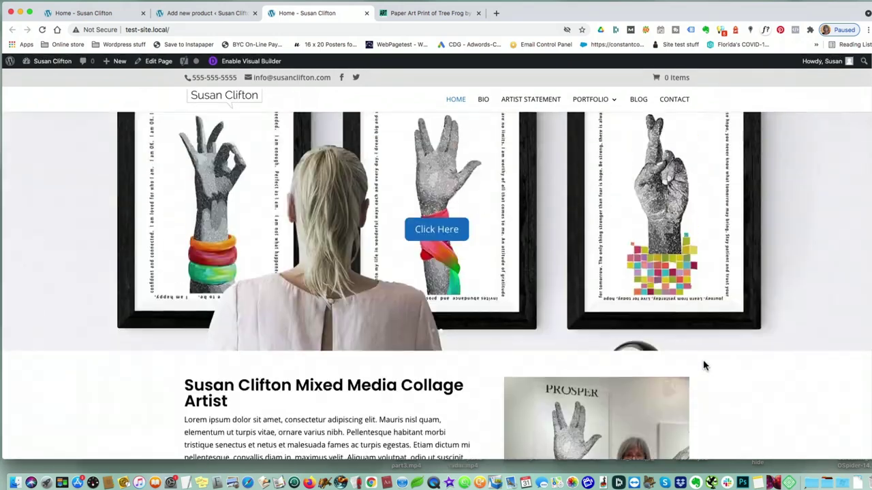
{"action": "scroll", "coordinate": [704, 365], "scroll_direction": "up", "scroll_amount": 2}
Return to the test site's new product form and advance the guided tour past the product description
{"action": "left_click", "coordinate": [200, 16]}
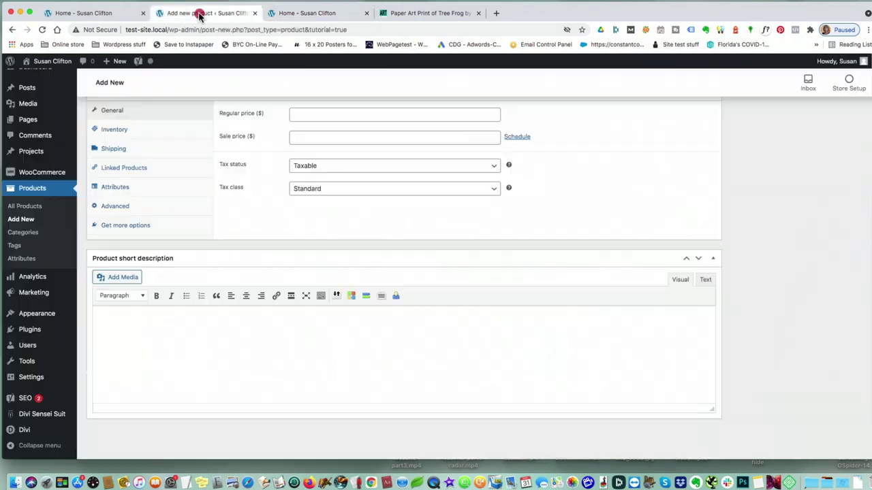
{"action": "scroll", "coordinate": [525, 313], "scroll_direction": "up", "scroll_amount": 15}
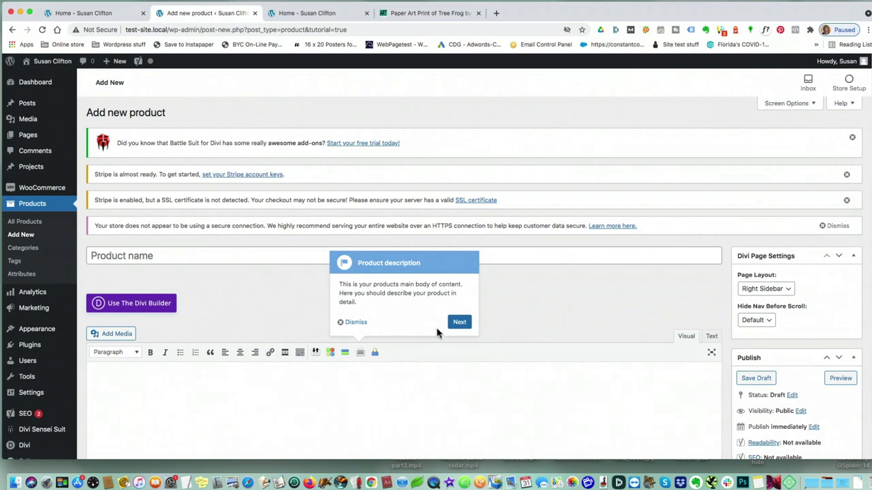
{"action": "left_click", "coordinate": [459, 322]}
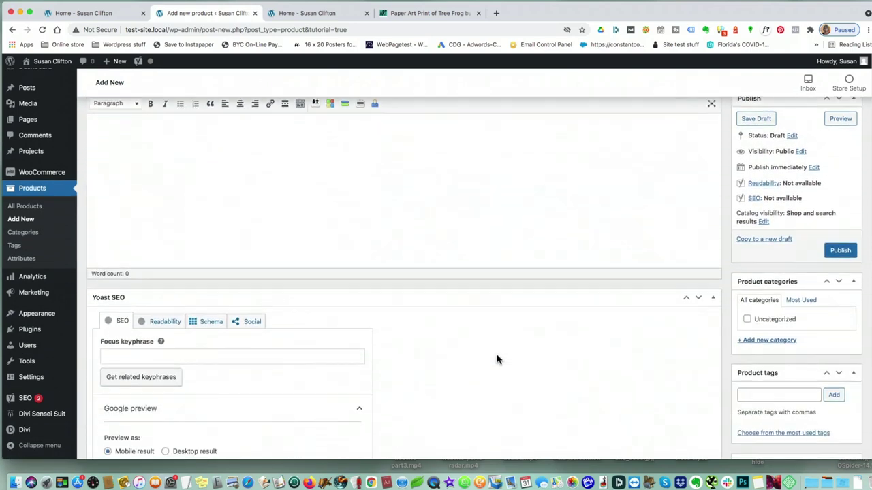
{"action": "scroll", "coordinate": [425, 209], "scroll_direction": "up", "scroll_amount": 5}
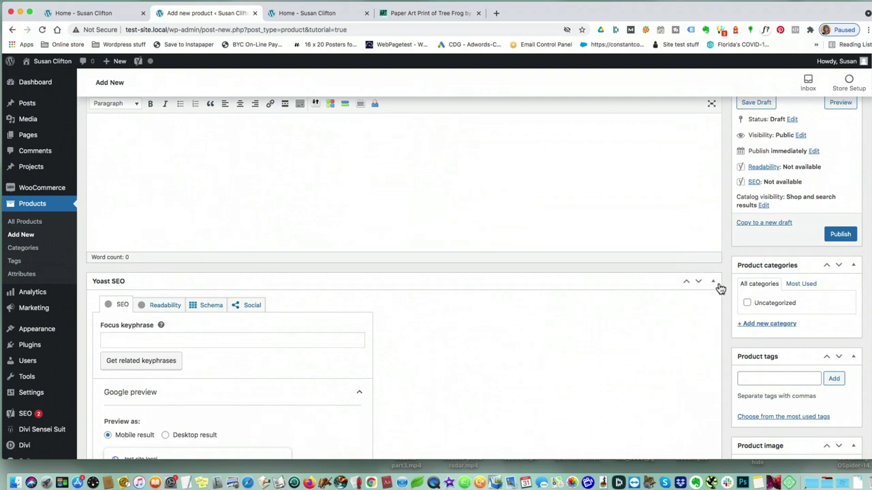
Collapse the Yoast SEO section of the new product form to bring up the product data
{"action": "left_click", "coordinate": [712, 282]}
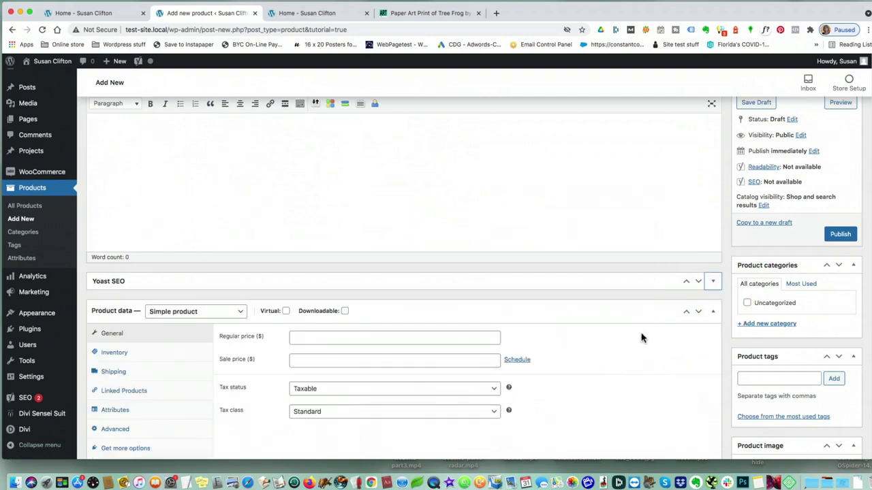
{"action": "scroll", "coordinate": [641, 338], "scroll_direction": "down", "scroll_amount": 3}
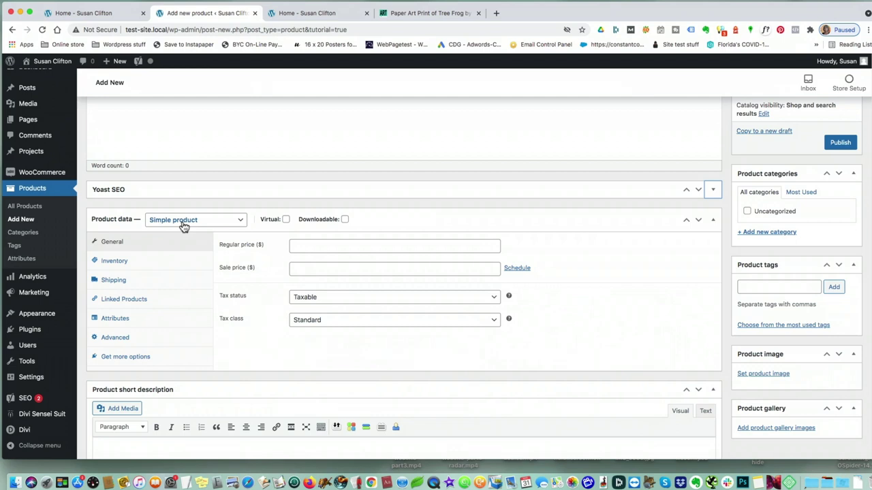
{"action": "key", "text": "Return"}
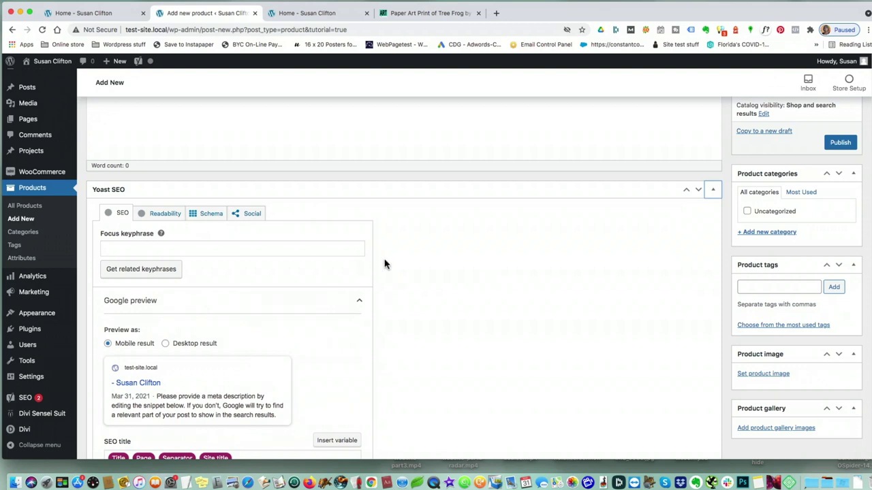
{"action": "left_click", "coordinate": [713, 191]}
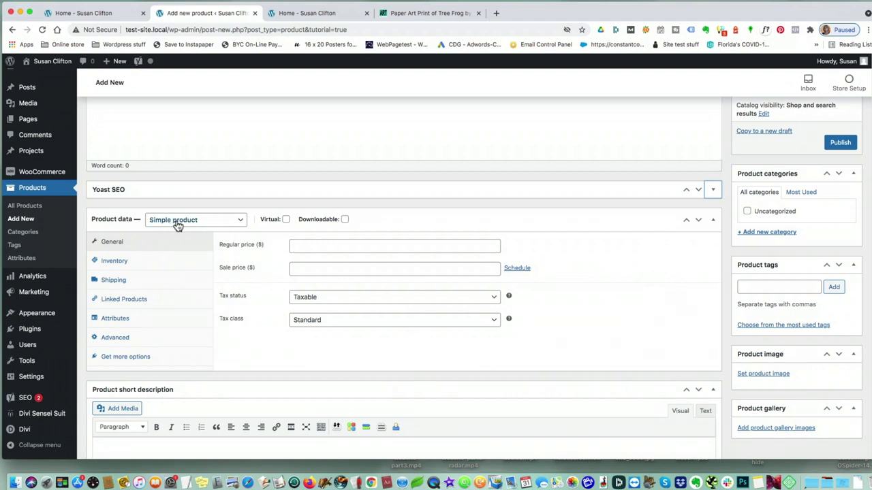
Keep the Simple product type while dismissing the guided tour, and set the regular price to 45
{"action": "left_click", "coordinate": [230, 221]}
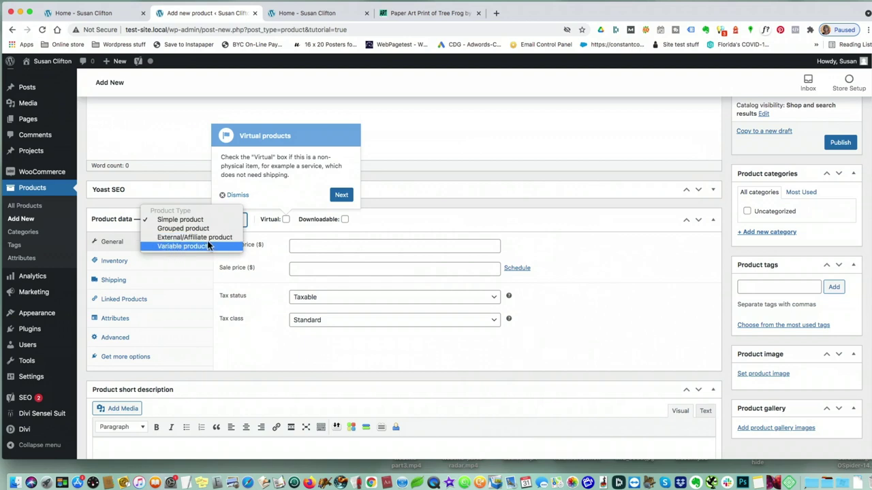
{"action": "left_click", "coordinate": [376, 208]}
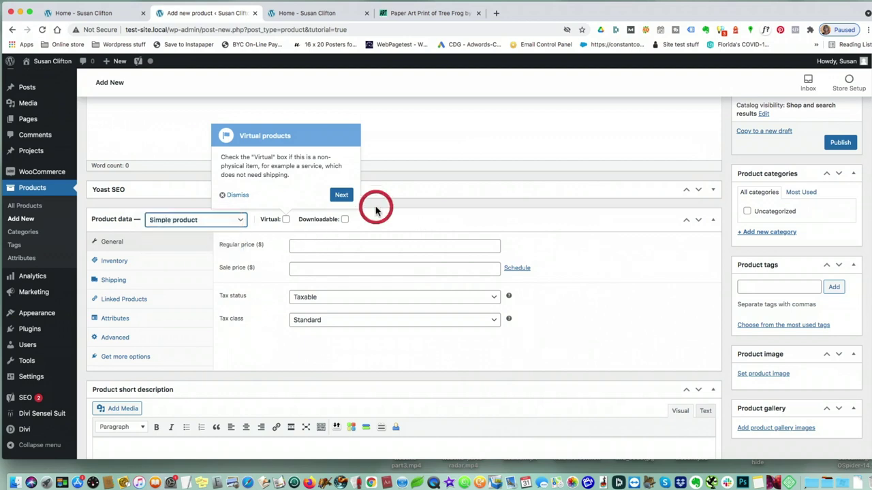
{"action": "left_click", "coordinate": [235, 196]}
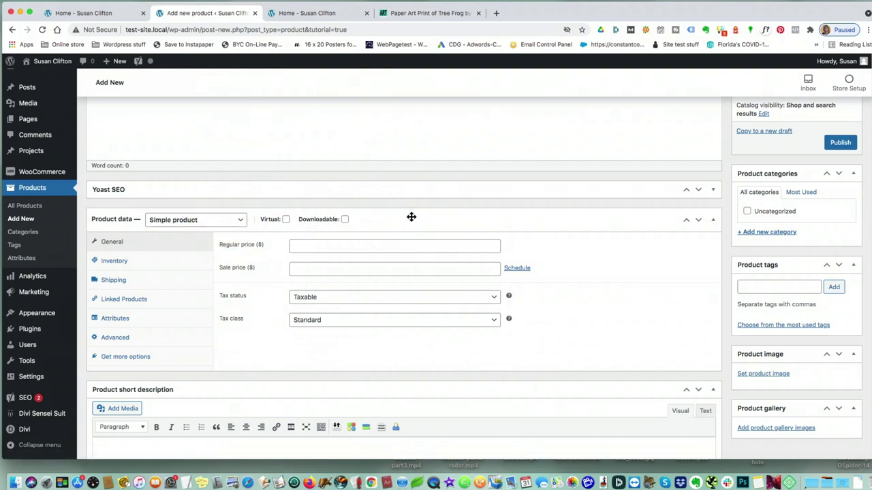
{"action": "left_click", "coordinate": [306, 244]}
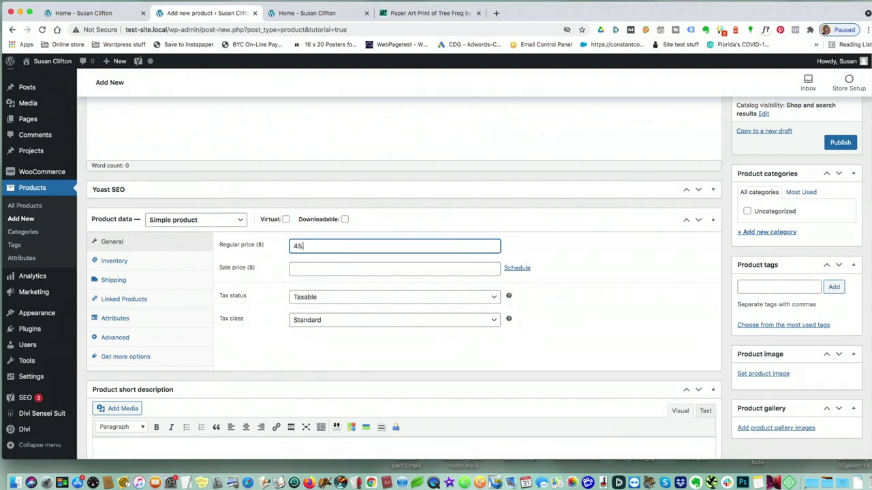
Enable stock management at product level in the product's inventory data and set the stock quantity to 20
{"action": "left_click", "coordinate": [121, 263]}
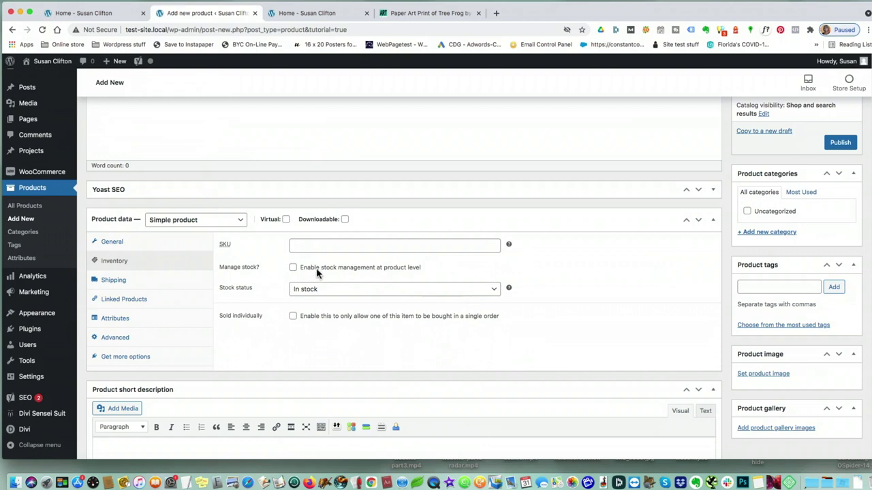
{"action": "left_click", "coordinate": [306, 245]}
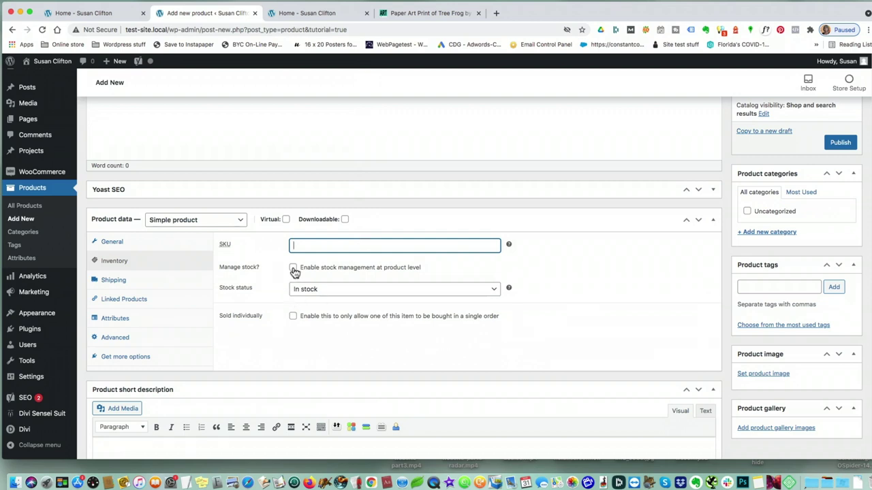
{"action": "left_click", "coordinate": [293, 268]}
{"action": "double_click", "coordinate": [300, 288]}
{"action": "type", "text": "20"}
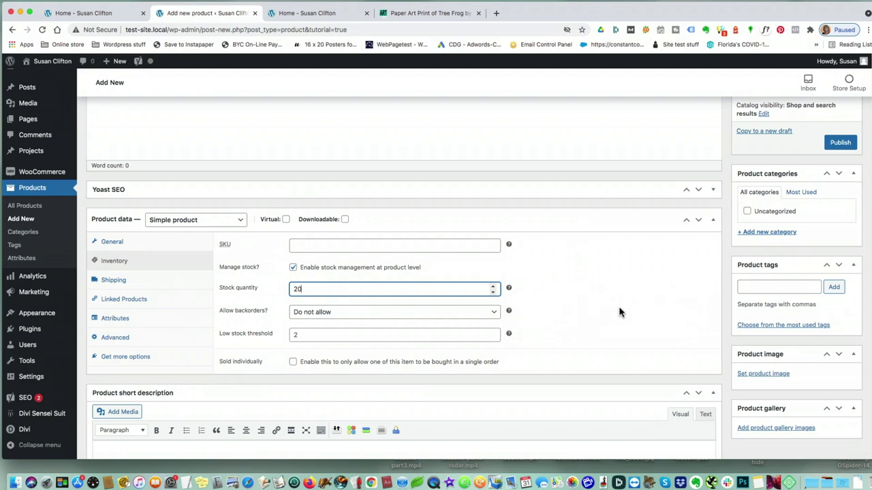
{"action": "scroll", "coordinate": [619, 312], "scroll_direction": "down", "scroll_amount": 2}
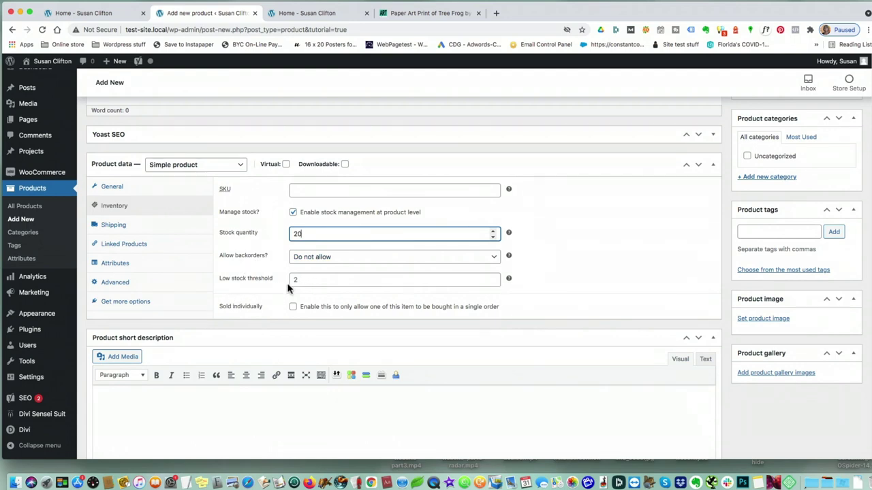
{"action": "mouse_move", "coordinate": [508, 278]}
Review the product's shipping data and check which shipping classes are available
{"action": "left_click", "coordinate": [113, 225]}
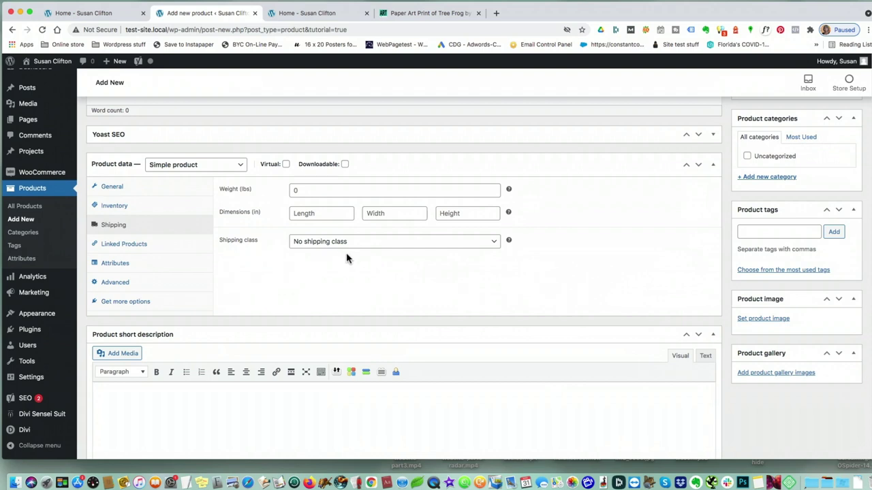
{"action": "left_click", "coordinate": [490, 242]}
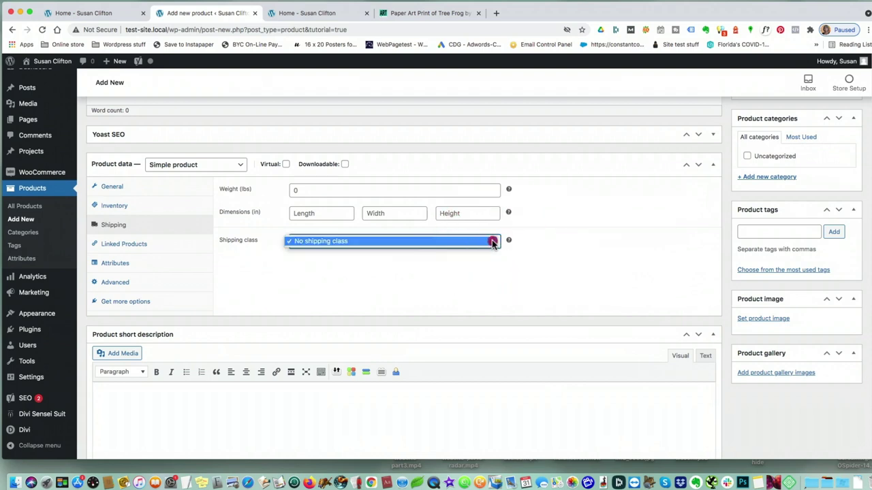
{"action": "left_click", "coordinate": [491, 244]}
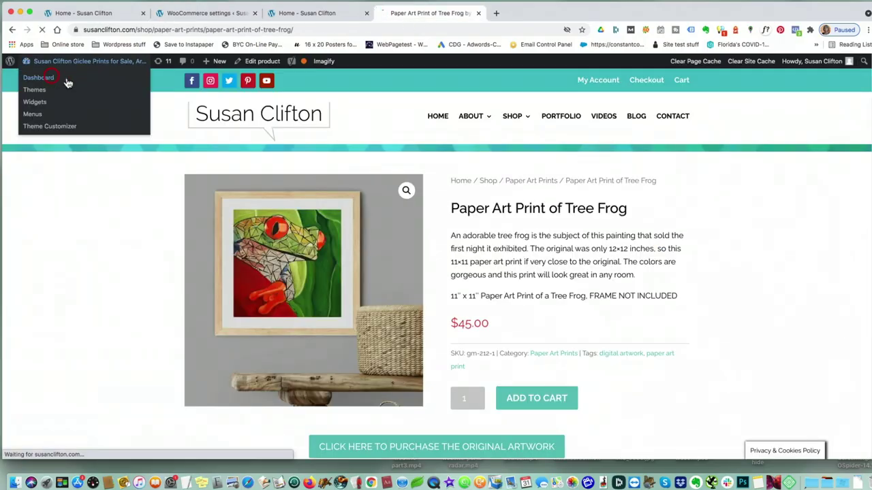
Open the flat rate settings of the US shipping zone on the live store and highlight the small print class cost formula
{"action": "left_click", "coordinate": [54, 81]}
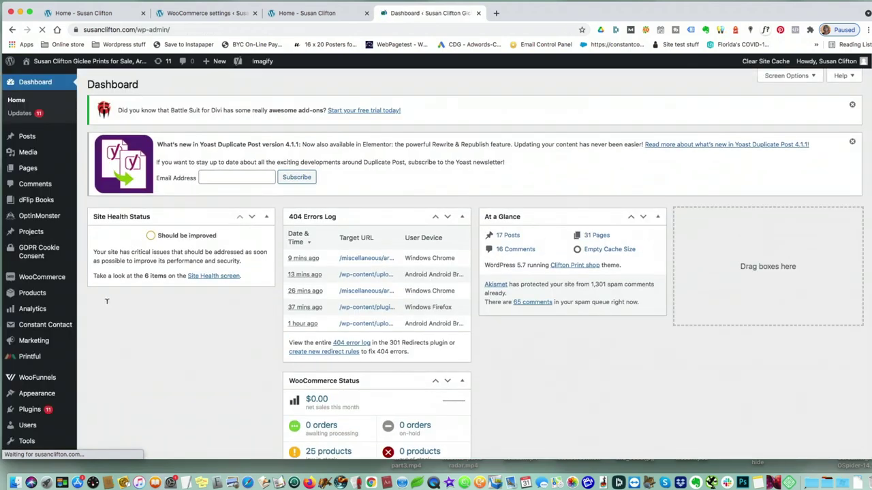
{"action": "mouse_move", "coordinate": [54, 280]}
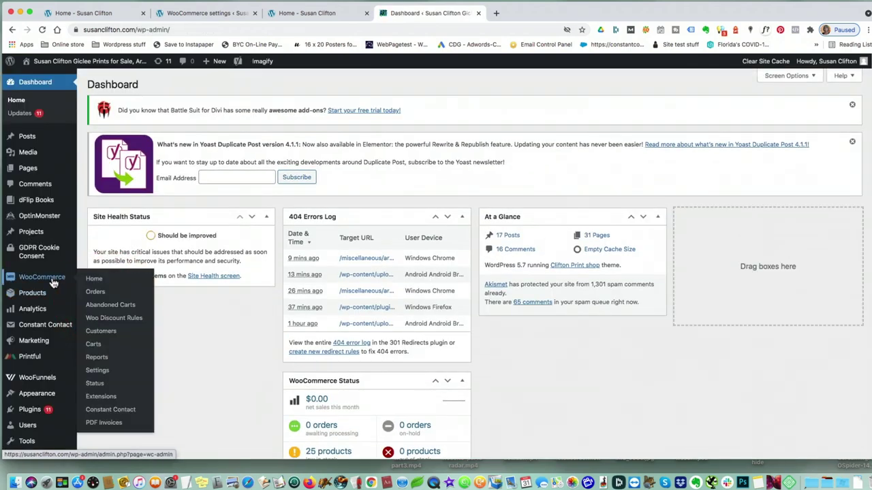
{"action": "left_click", "coordinate": [97, 369]}
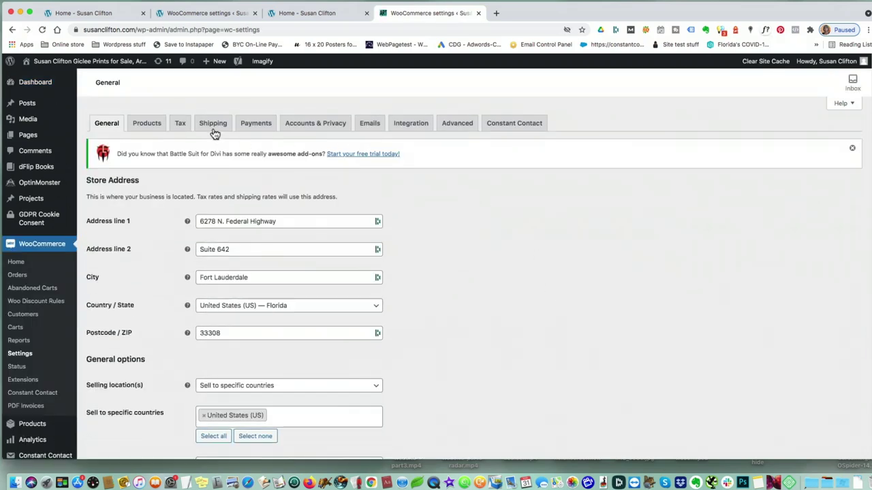
{"action": "left_click", "coordinate": [213, 129]}
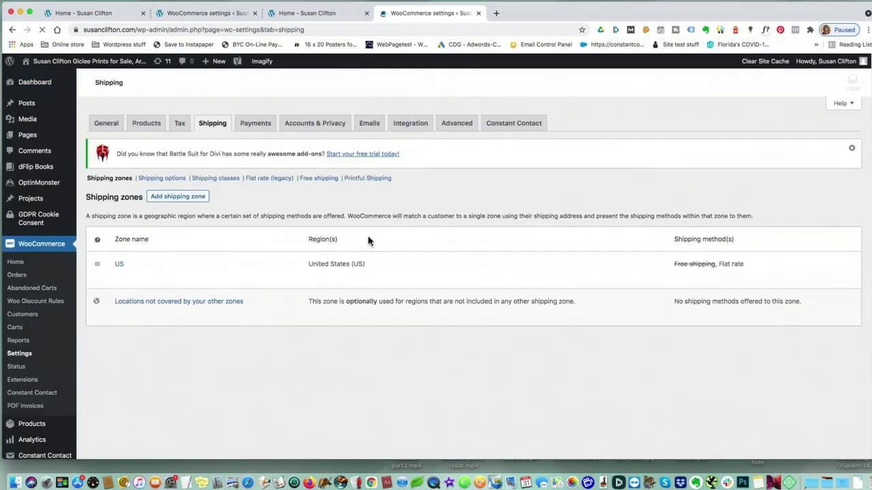
{"action": "left_click", "coordinate": [119, 264]}
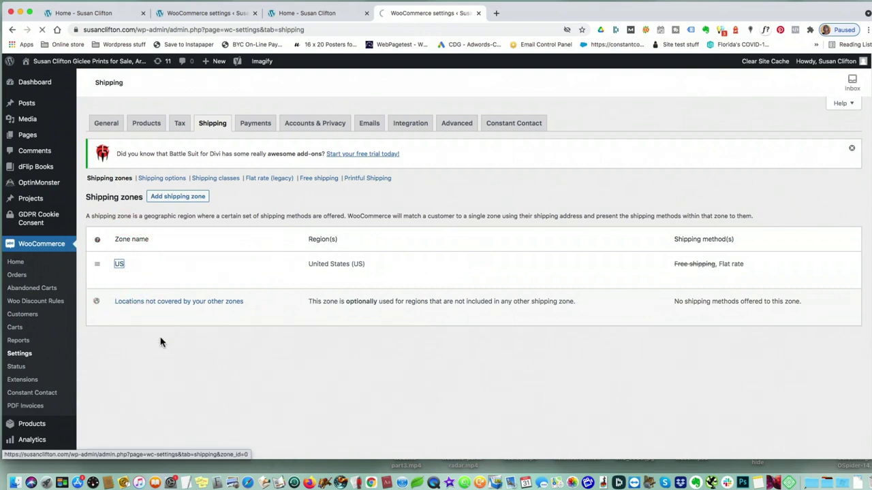
{"action": "left_click", "coordinate": [236, 367]}
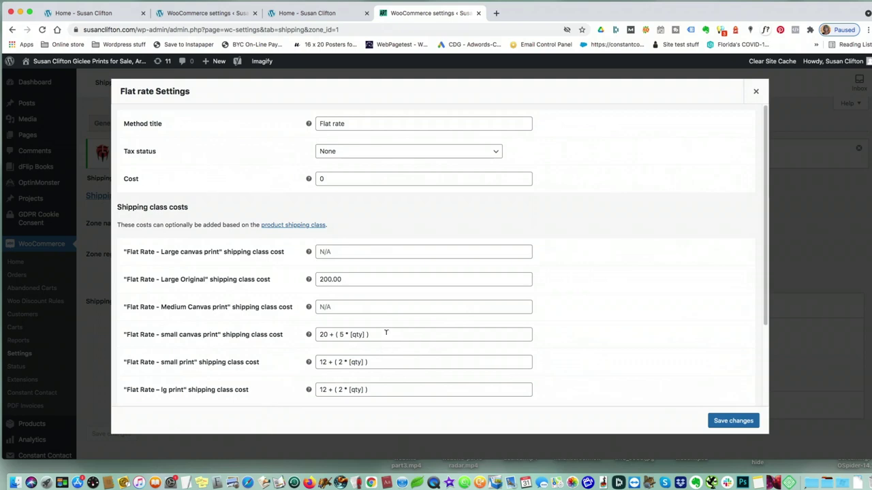
{"action": "left_click_drag", "start_coordinate": [382, 362], "coordinate": [306, 361]}
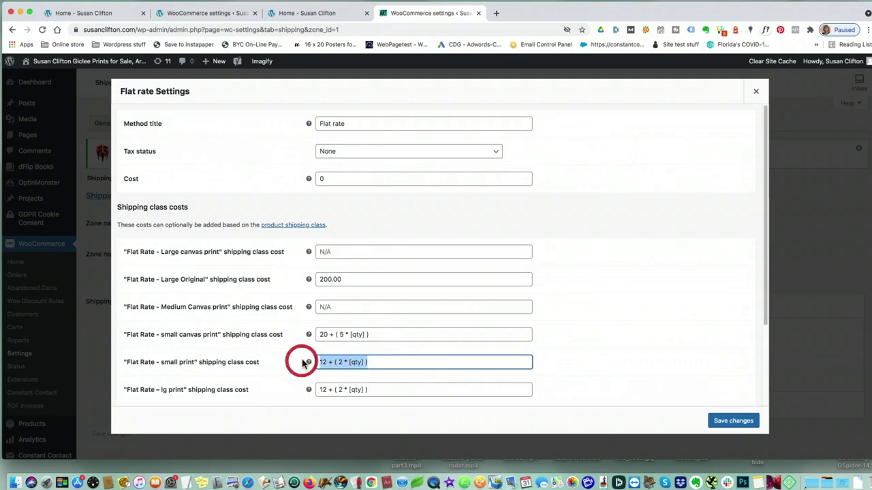
Return to the test site's WooCommerce settings and add a shipping zone named US covering the region United States (US)
{"action": "left_click", "coordinate": [216, 12]}
{"action": "scroll", "coordinate": [475, 385], "scroll_direction": "down", "scroll_amount": 1}
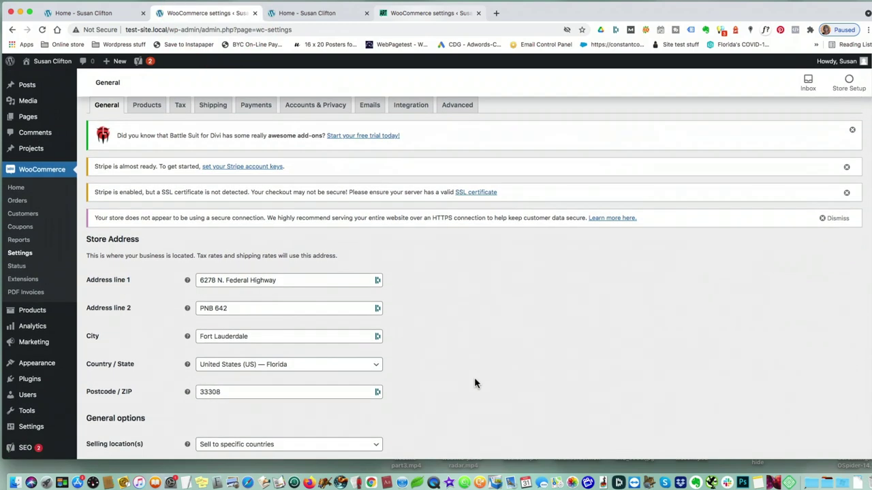
{"action": "scroll", "coordinate": [475, 382], "scroll_direction": "up", "scroll_amount": 1}
{"action": "left_click", "coordinate": [213, 124]}
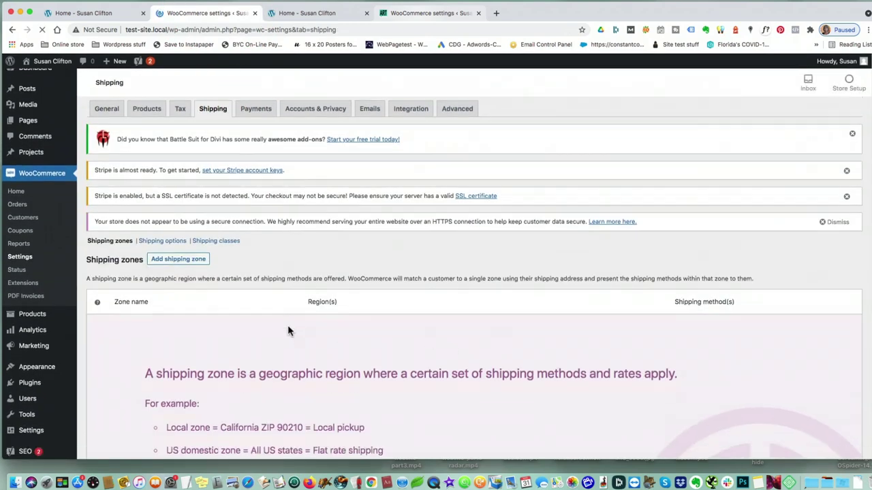
{"action": "scroll", "coordinate": [288, 331], "scroll_direction": "down", "scroll_amount": 6}
{"action": "left_click", "coordinate": [197, 305]}
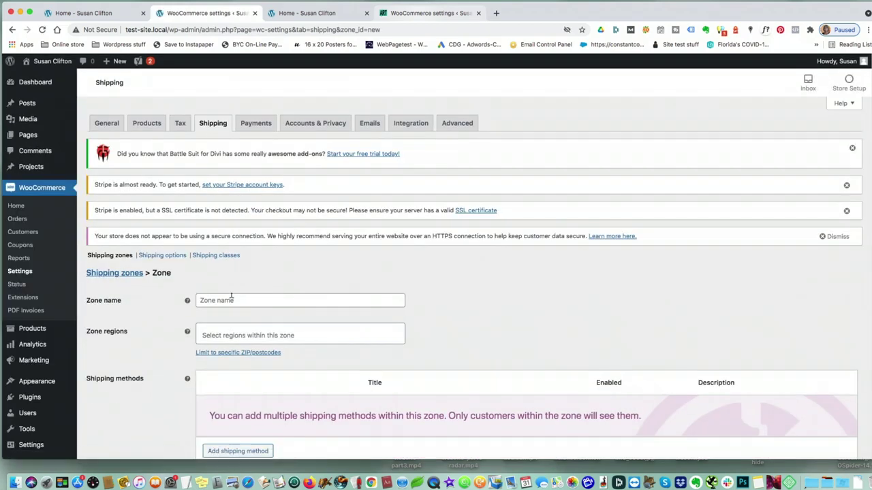
{"action": "left_click", "coordinate": [233, 299]}
{"action": "type", "text": "US"}
{"action": "left_click", "coordinate": [271, 333]}
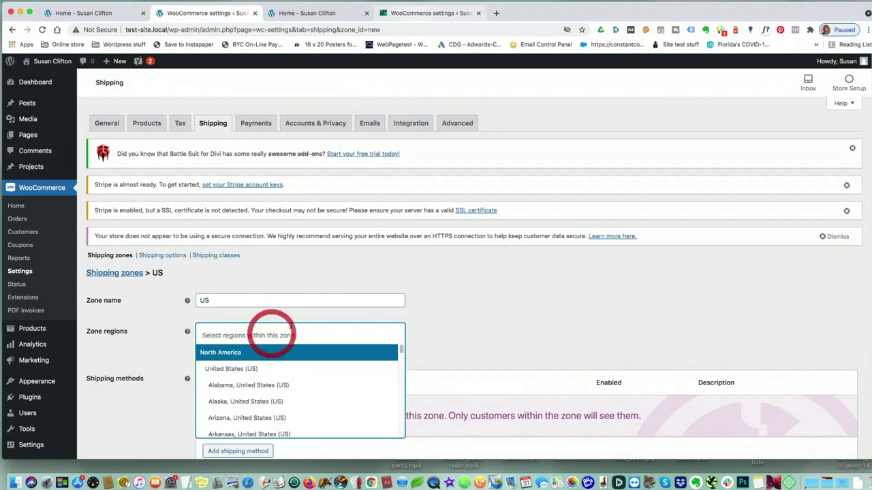
{"action": "left_click", "coordinate": [254, 368]}
Add the Flat rate shipping method to the US zone
{"action": "scroll", "coordinate": [525, 315], "scroll_direction": "down", "scroll_amount": 3}
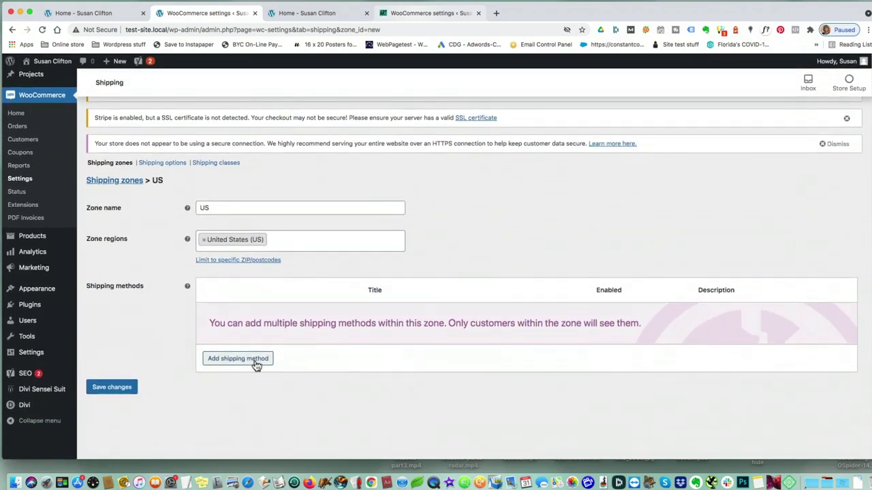
{"action": "left_click", "coordinate": [257, 361]}
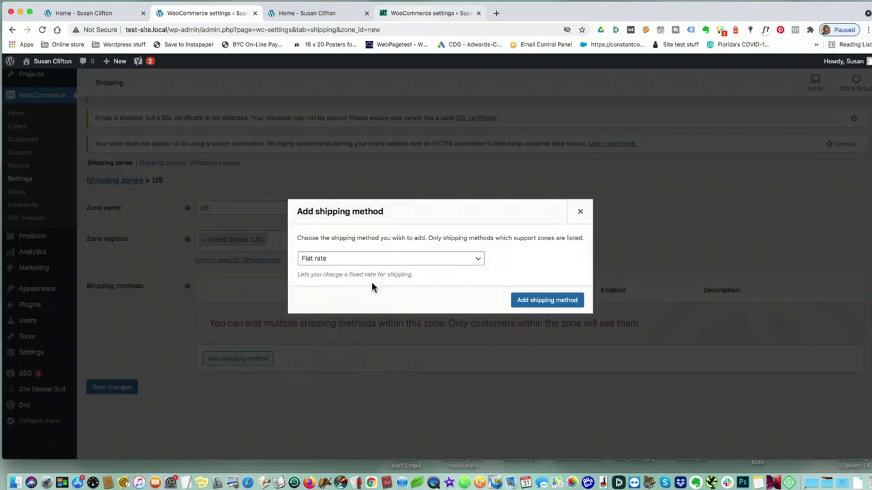
{"action": "left_click", "coordinate": [525, 302]}
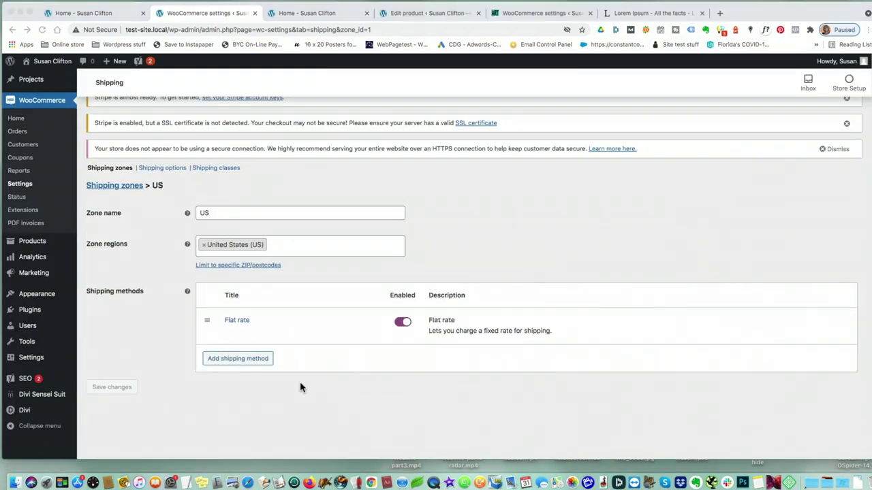
Review the US zone's flat rate tax status, cost and Art Print class cost, and save the settings
{"action": "left_click", "coordinate": [302, 389]}
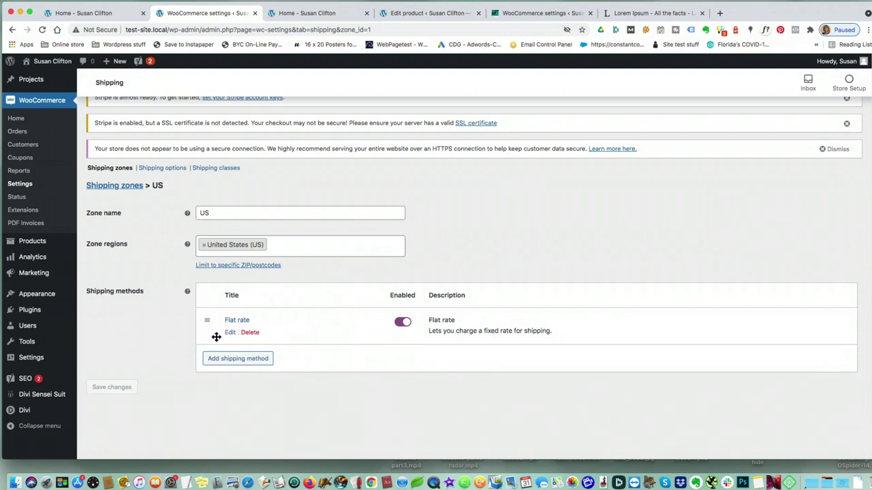
{"action": "left_click", "coordinate": [332, 377]}
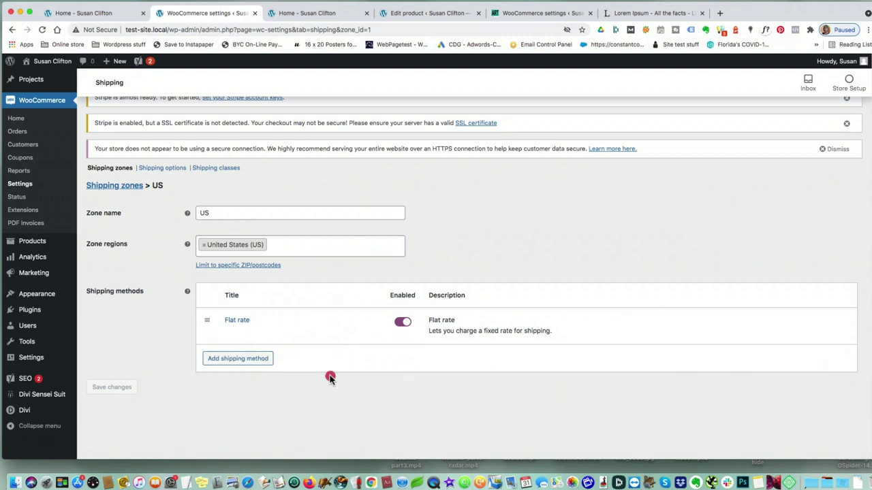
{"action": "left_click", "coordinate": [236, 320]}
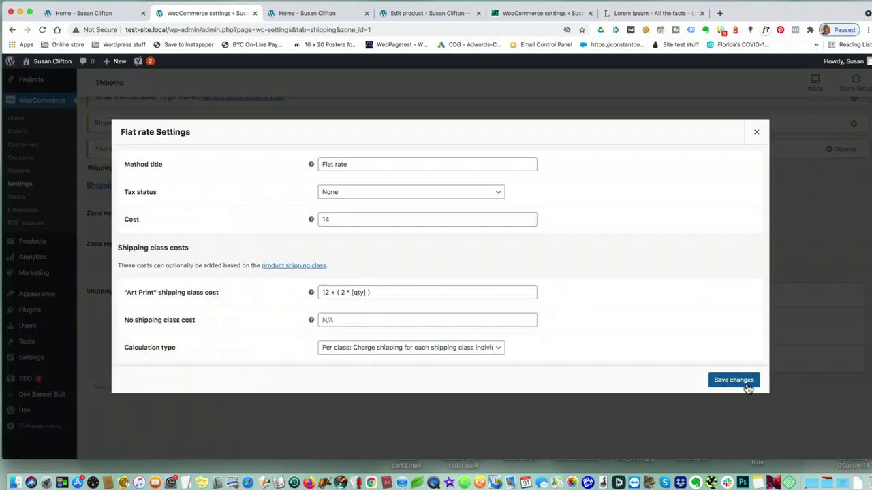
{"action": "left_click", "coordinate": [741, 384]}
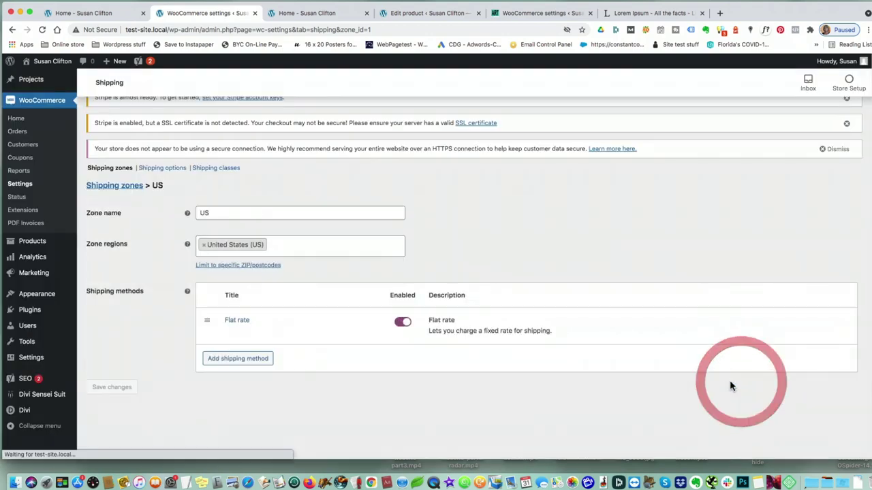
{"action": "left_click", "coordinate": [237, 320]}
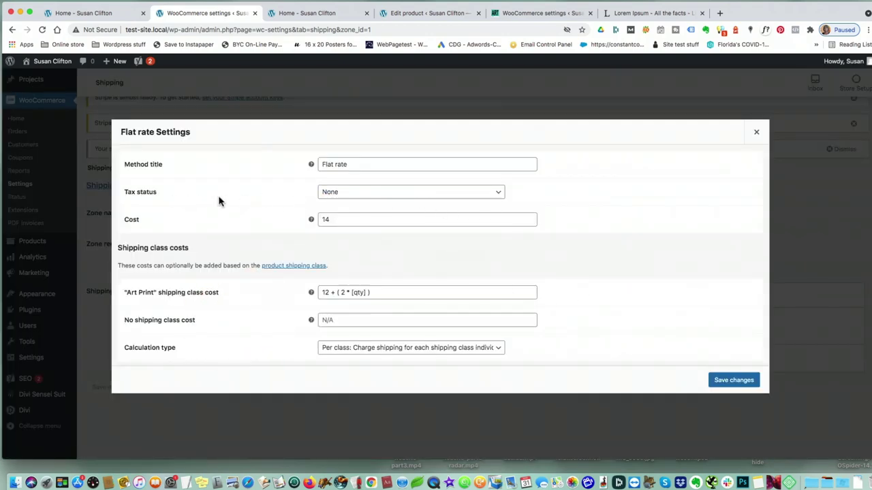
{"action": "left_click", "coordinate": [733, 380]}
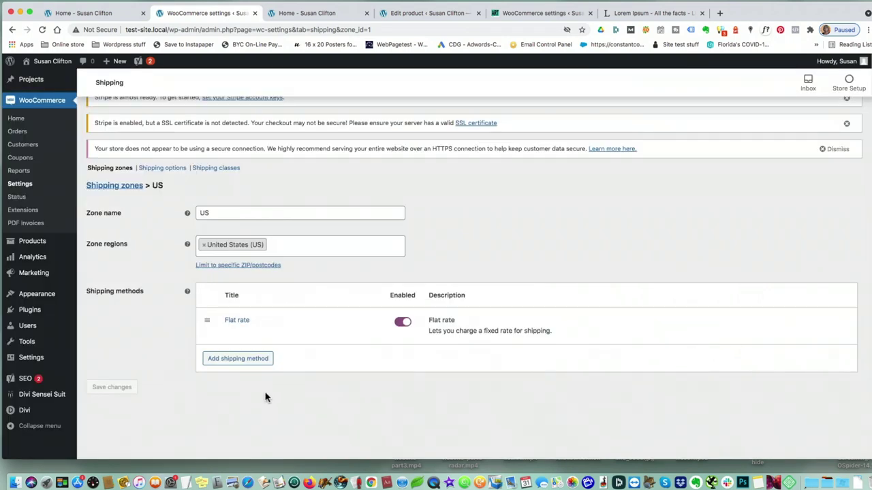
Return to the A Walk on the Beach Artwork product and shorten its permalink slug to beach-artwork
{"action": "left_click", "coordinate": [266, 397]}
{"action": "left_click", "coordinate": [400, 13]}
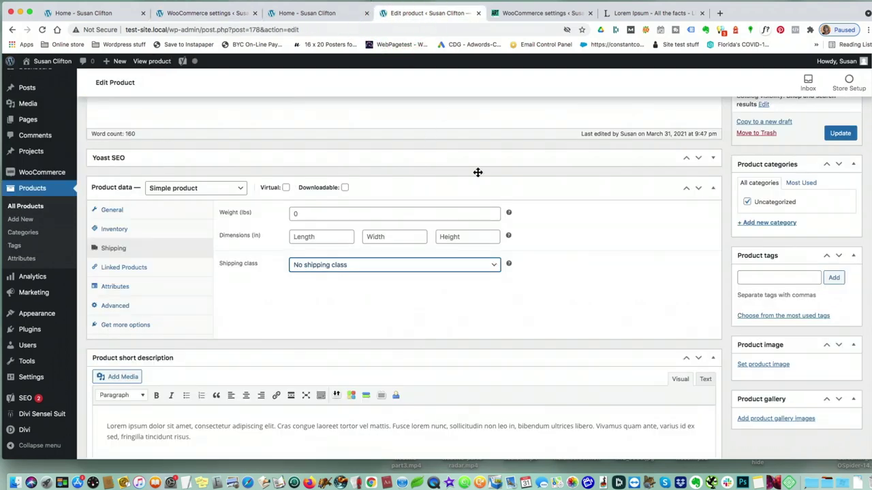
{"action": "scroll", "coordinate": [669, 234], "scroll_direction": "up", "scroll_amount": 10}
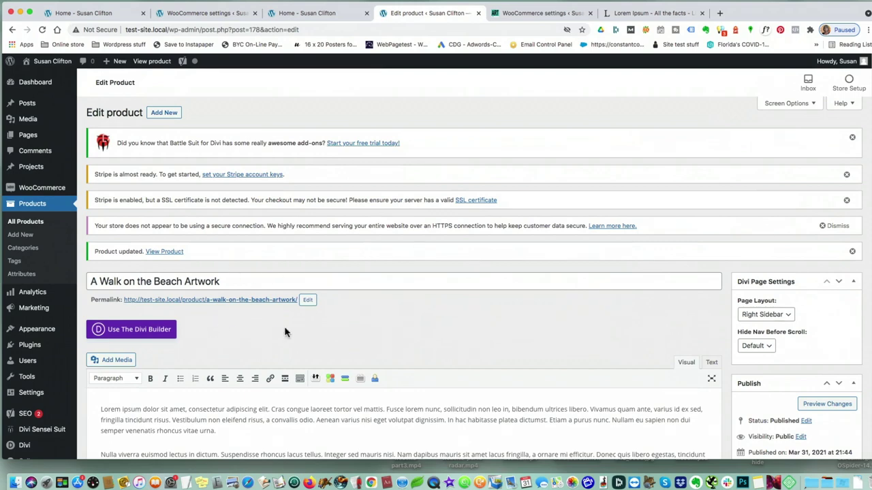
{"action": "scroll", "coordinate": [479, 317], "scroll_direction": "down", "scroll_amount": 3}
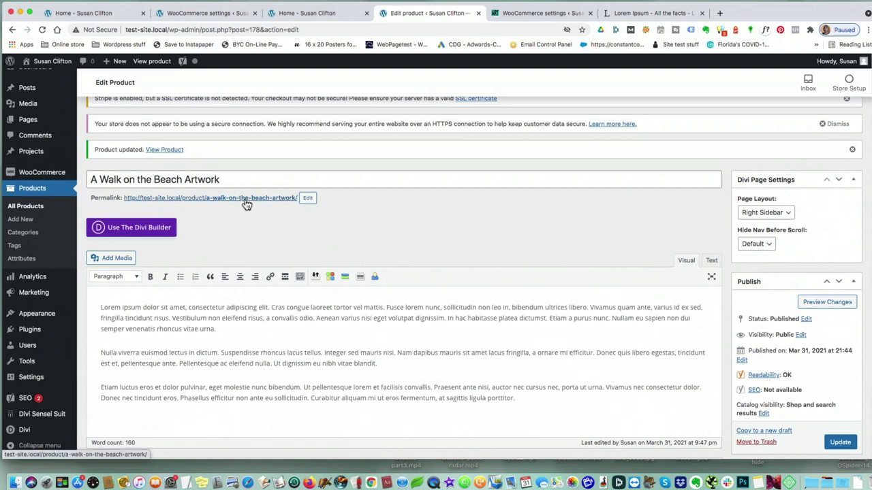
{"action": "left_click", "coordinate": [307, 198]}
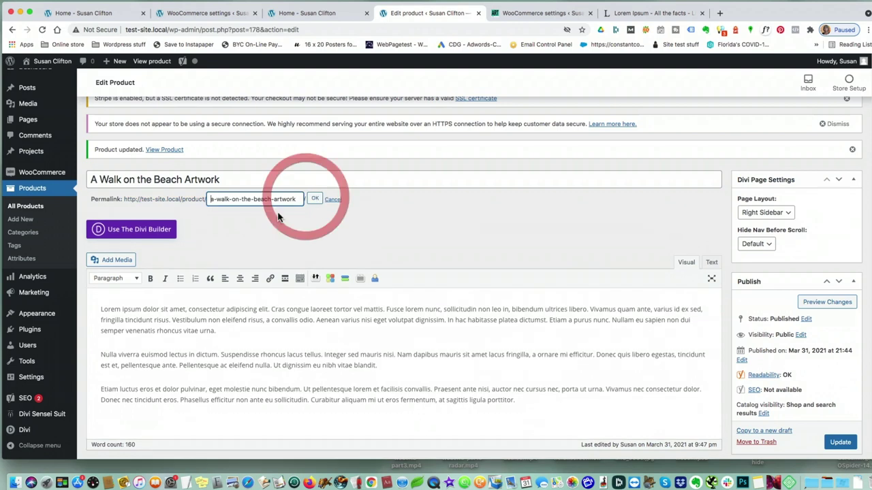
{"action": "left_click_drag", "start_coordinate": [253, 197], "coordinate": [209, 201]}
{"action": "key", "text": "BackSpace"}
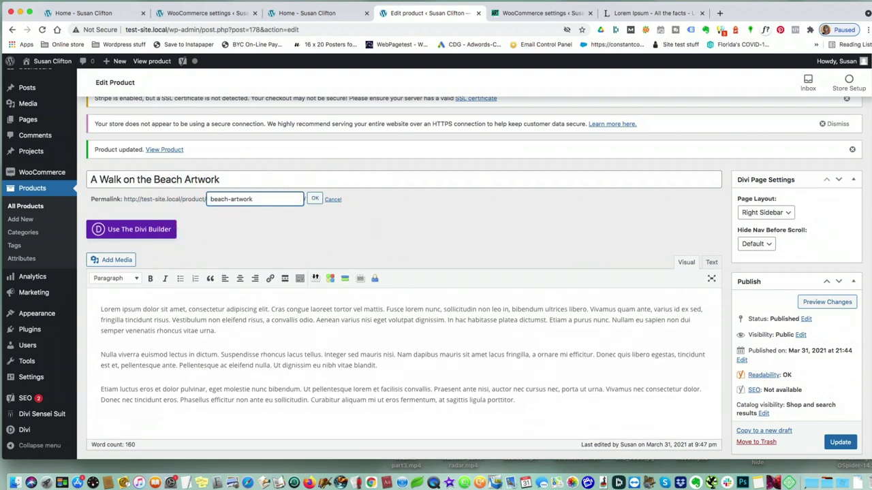
{"action": "left_click", "coordinate": [316, 199]}
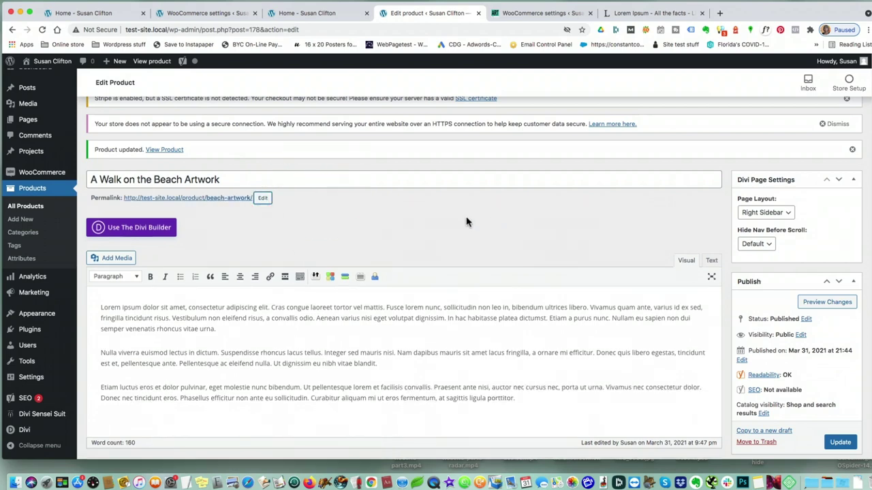
Assign the Art Print shipping class to the product in its shipping data
{"action": "scroll", "coordinate": [545, 265], "scroll_direction": "down", "scroll_amount": 5}
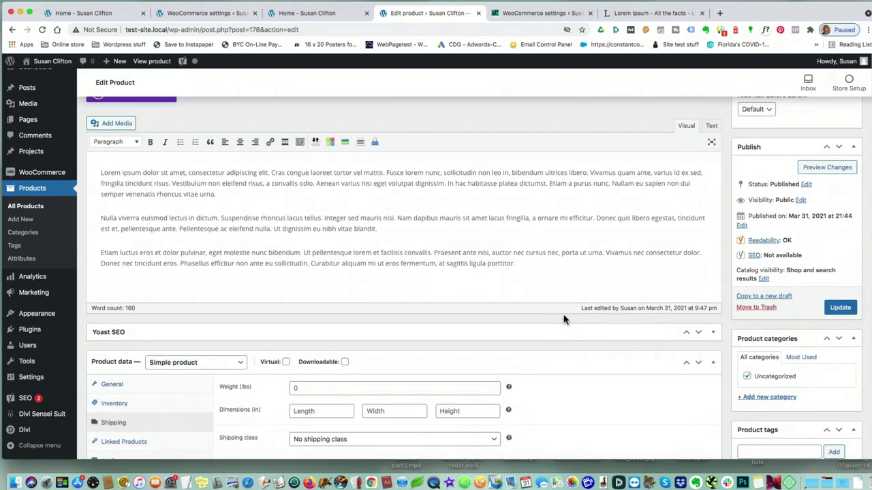
{"action": "scroll", "coordinate": [560, 322], "scroll_direction": "down", "scroll_amount": 3}
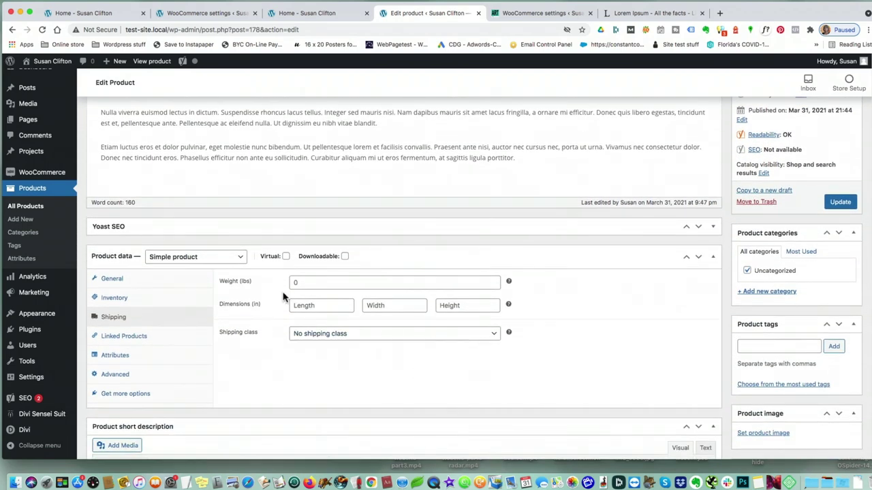
{"action": "left_click", "coordinate": [361, 335]}
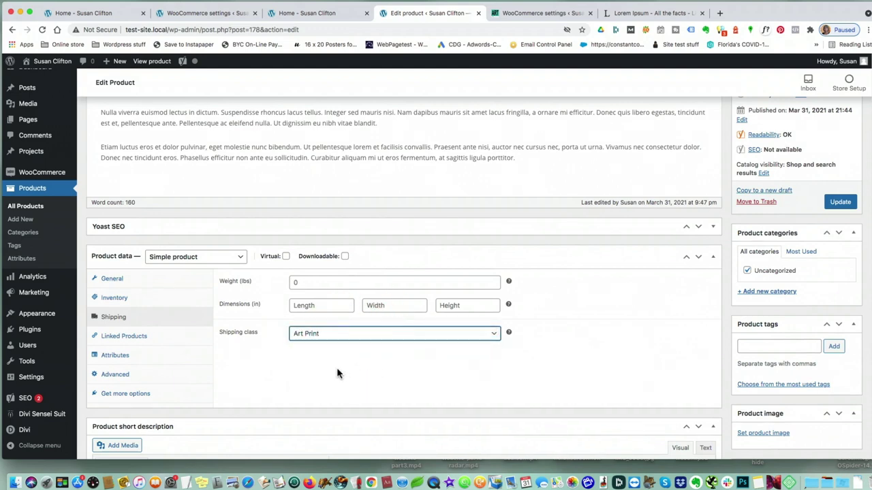
Examine the product's linked products fields for upsells and cross-sells, and the attribute types offered in its attributes settings
{"action": "scroll", "coordinate": [311, 361], "scroll_direction": "down", "scroll_amount": 3}
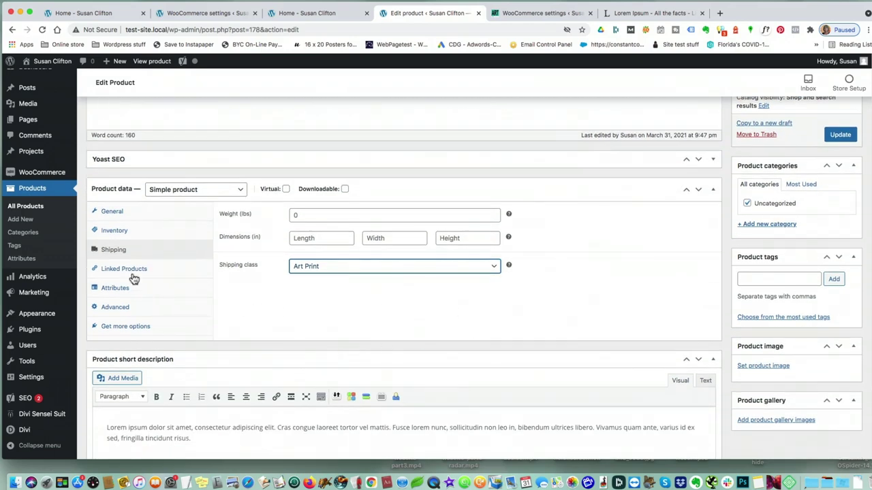
{"action": "left_click", "coordinate": [132, 271]}
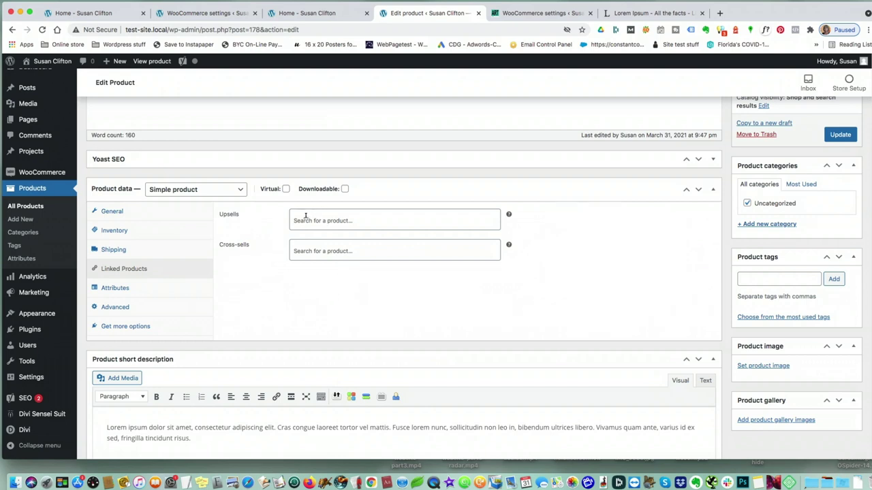
{"action": "left_click", "coordinate": [305, 219]}
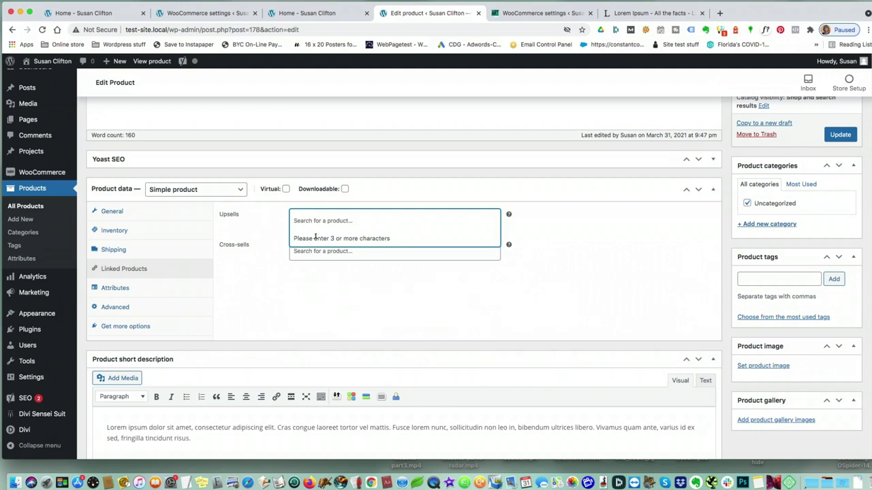
{"action": "left_click", "coordinate": [117, 288]}
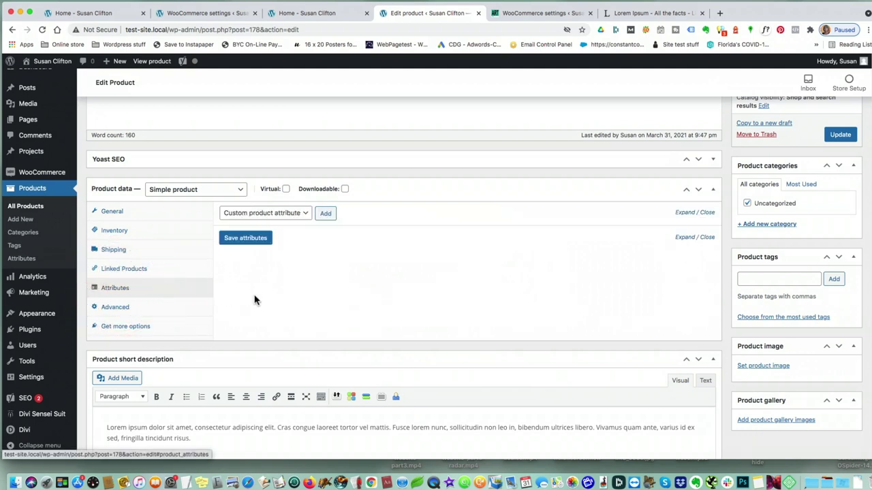
{"action": "left_click", "coordinate": [300, 213]}
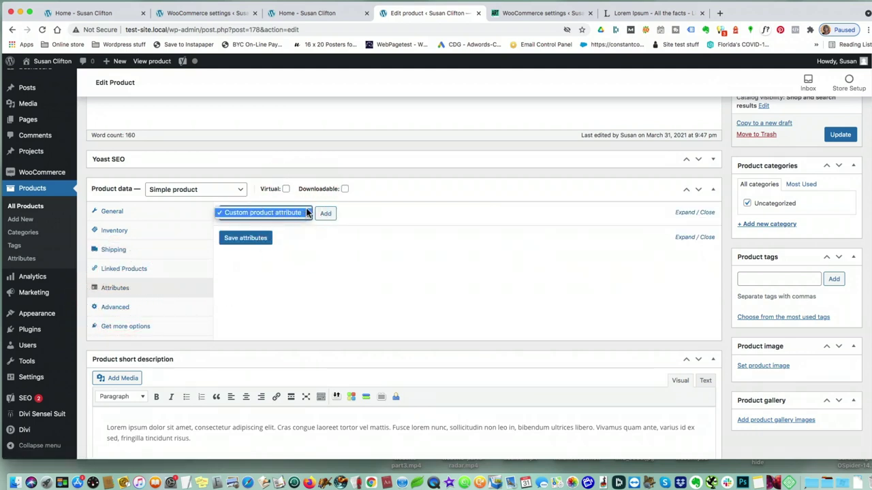
Review the product's attribute types, advanced settings including the purchase note help, and the recommended extensions
{"action": "left_click", "coordinate": [300, 213]}
{"action": "left_click", "coordinate": [323, 288]}
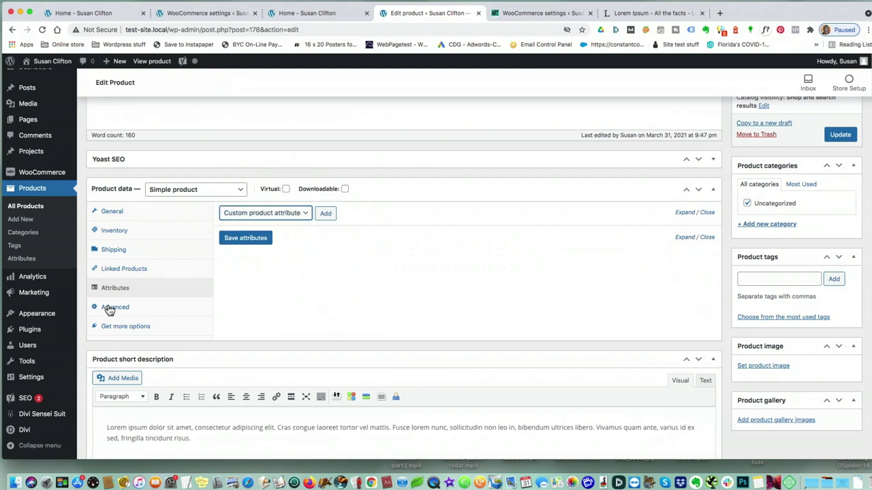
{"action": "left_click", "coordinate": [113, 308]}
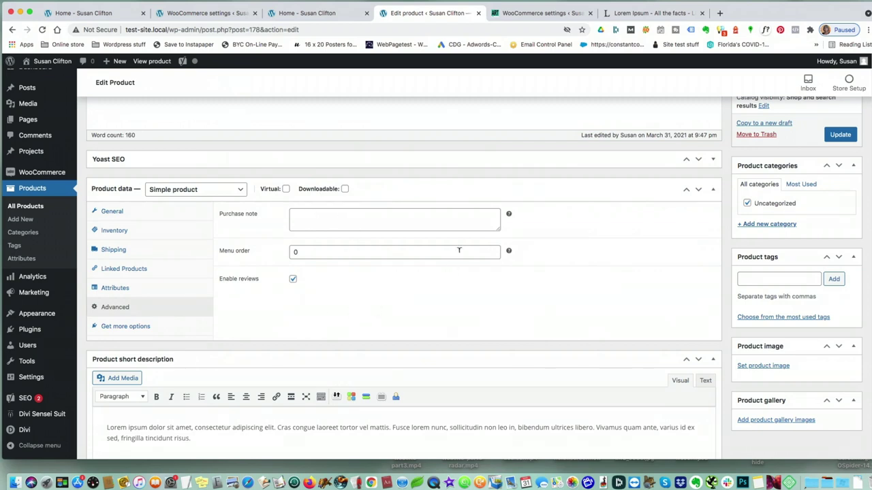
{"action": "mouse_move", "coordinate": [508, 216]}
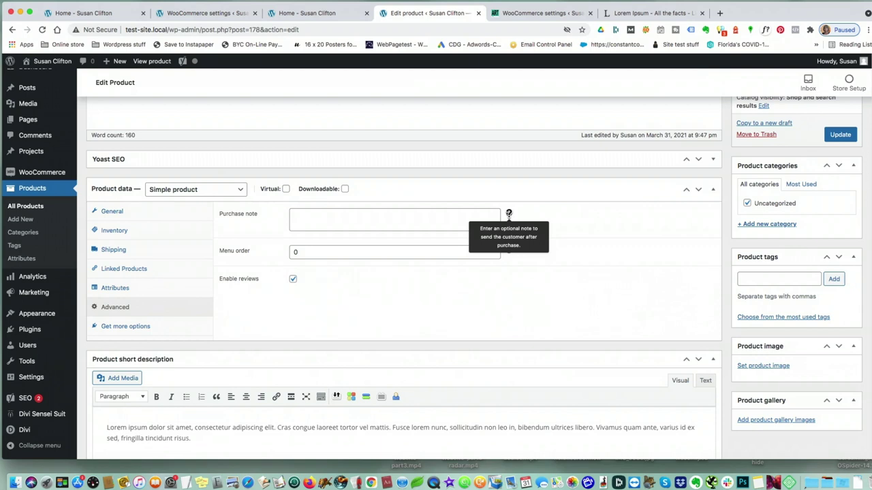
{"action": "left_click", "coordinate": [125, 326]}
{"action": "scroll", "coordinate": [313, 282], "scroll_direction": "down", "scroll_amount": 1}
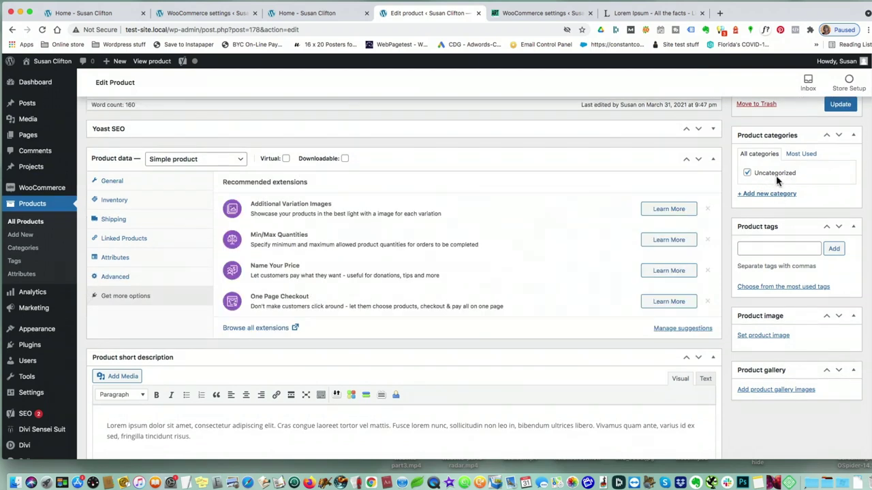
Update the product and rename the Uncategorized product category to Paper Prints
{"action": "left_click", "coordinate": [842, 106]}
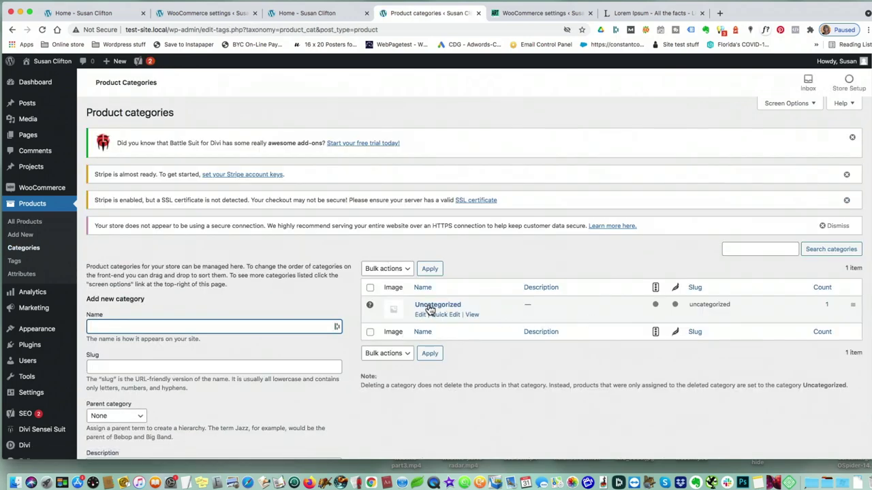
{"action": "left_click", "coordinate": [420, 316]}
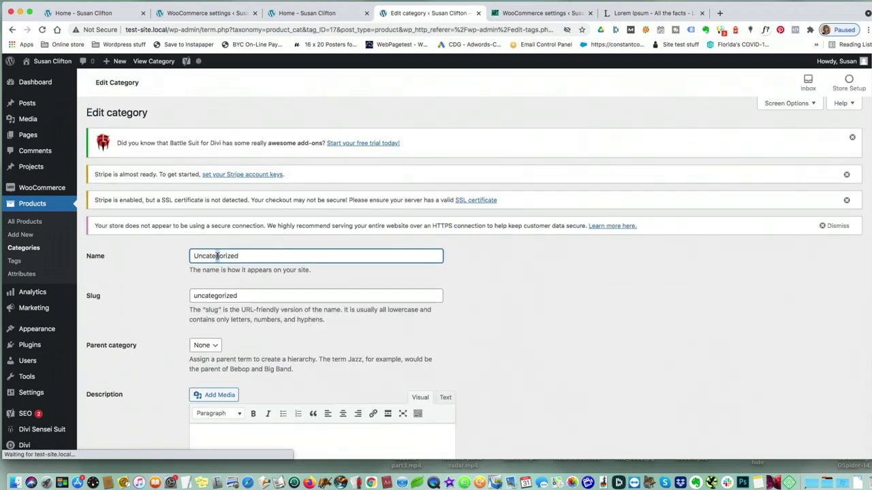
{"action": "double_click", "coordinate": [218, 256]}
{"action": "type", "text": "Ar"}
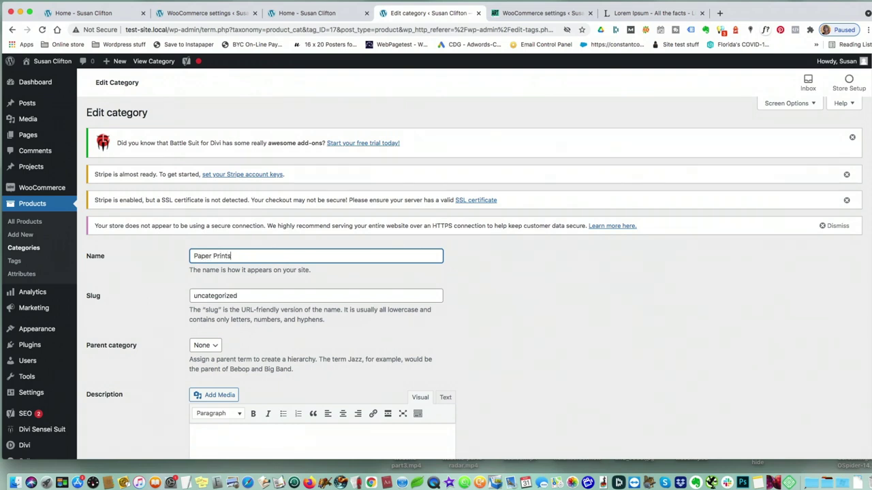
Set the category's slug to paper-prints and update the category
{"action": "double_click", "coordinate": [228, 295]}
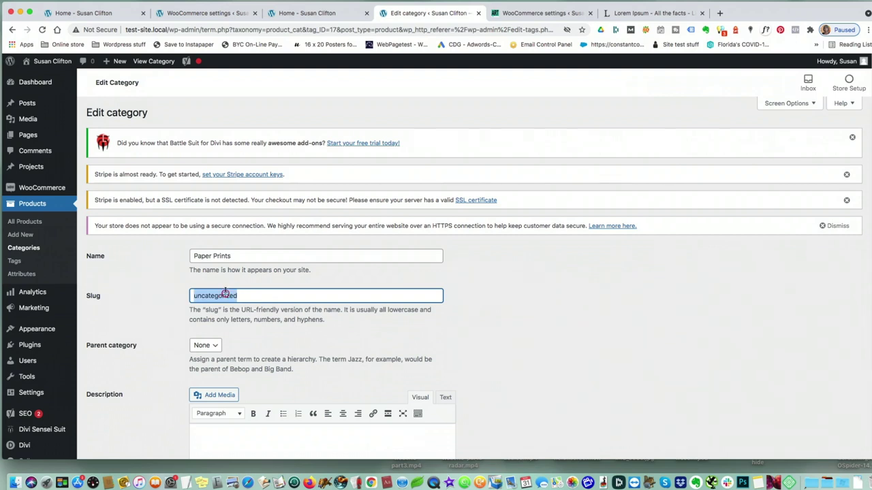
{"action": "type", "text": "paper-prints"}
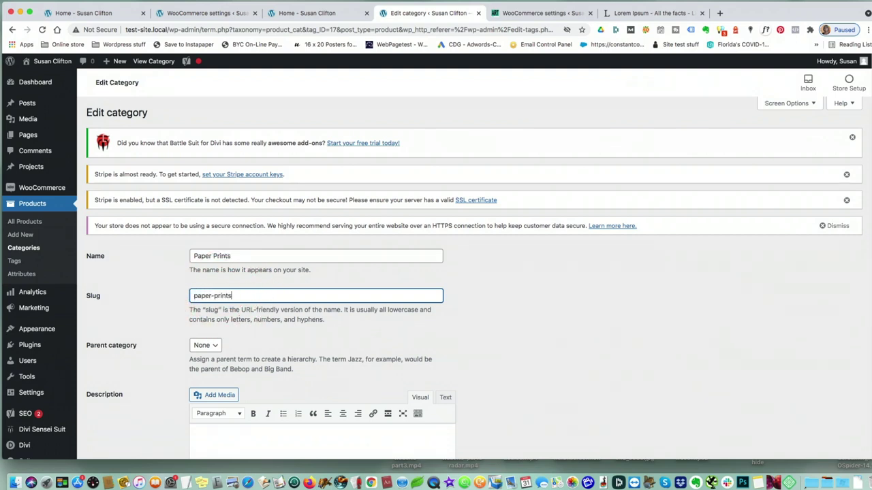
{"action": "scroll", "coordinate": [611, 304], "scroll_direction": "down", "scroll_amount": 10}
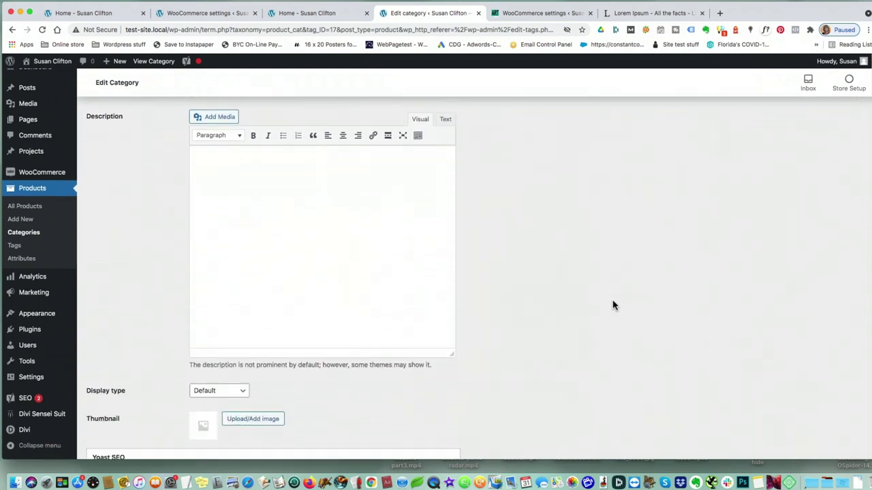
{"action": "scroll", "coordinate": [599, 315], "scroll_direction": "down", "scroll_amount": 10}
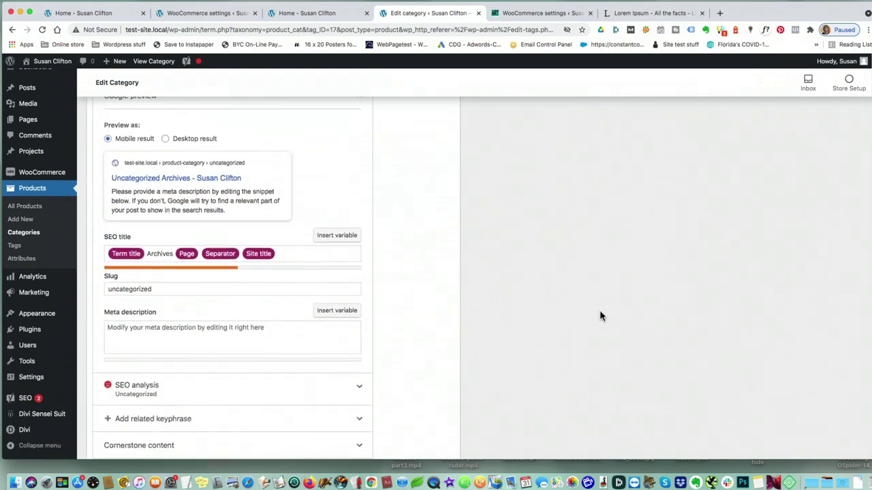
{"action": "left_click", "coordinate": [100, 421]}
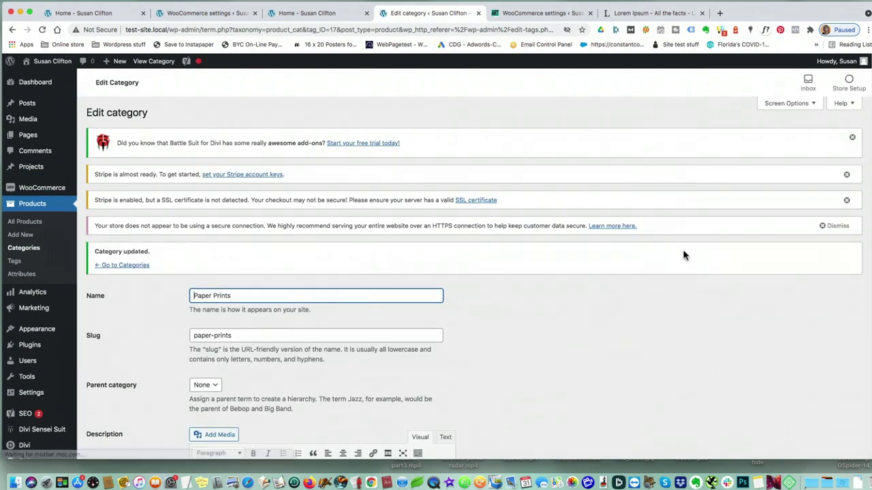
Open the A Walk on the Beach Artwork product for editing and set Calm-with-cat-1600.jpg as its product image
{"action": "left_click", "coordinate": [34, 221]}
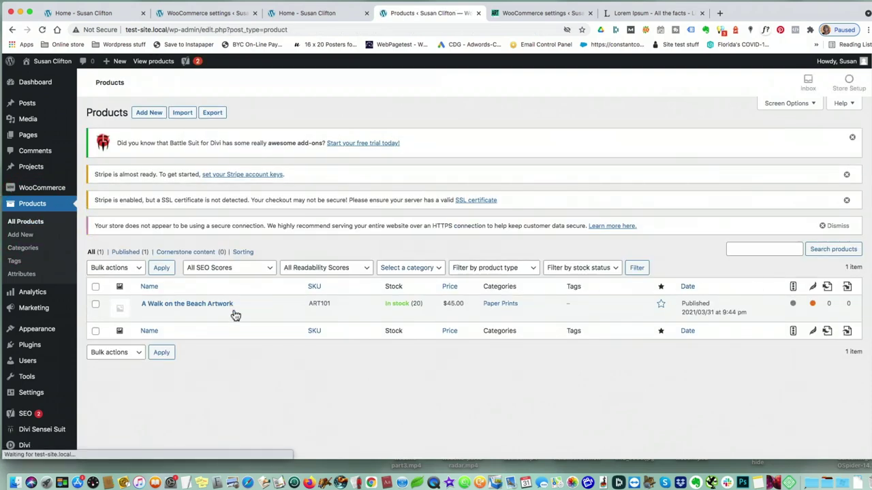
{"action": "left_click", "coordinate": [195, 304]}
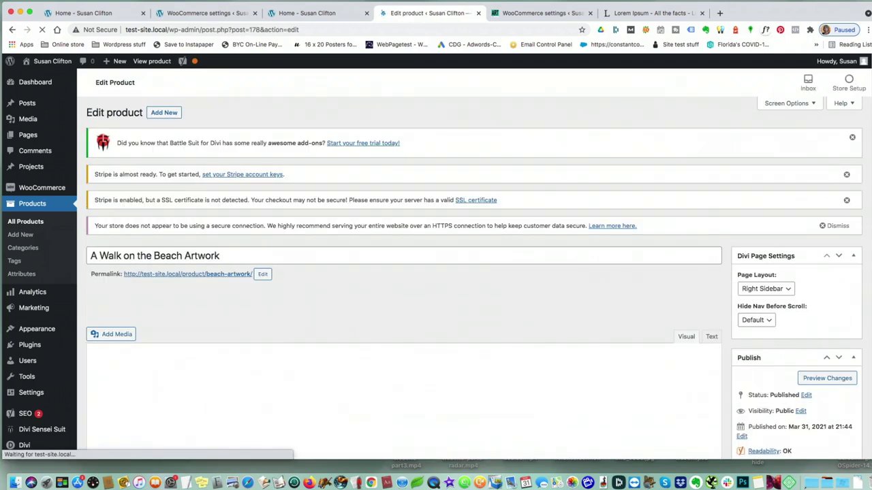
{"action": "scroll", "coordinate": [865, 393], "scroll_direction": "down", "scroll_amount": 10}
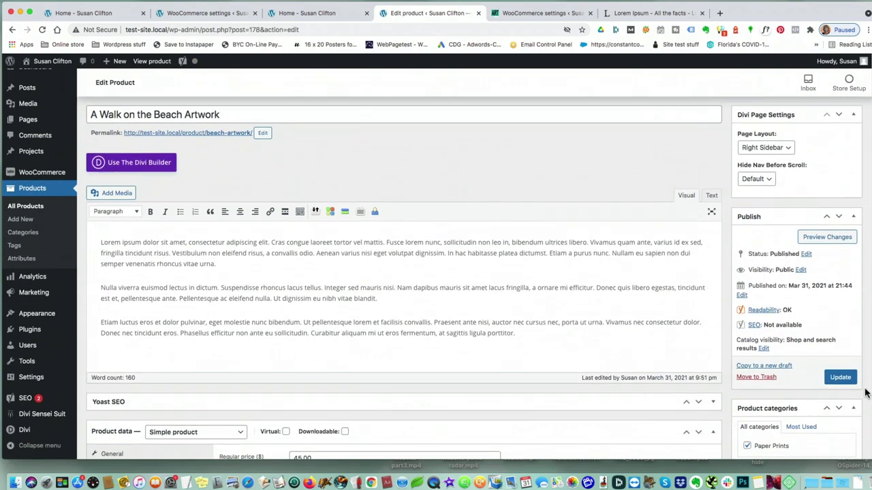
{"action": "scroll", "coordinate": [865, 393], "scroll_direction": "down", "scroll_amount": 3}
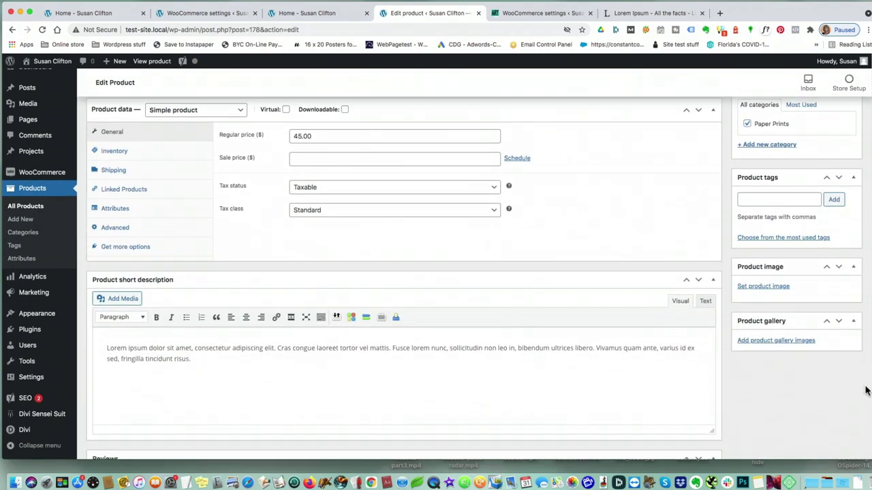
{"action": "left_click", "coordinate": [763, 286]}
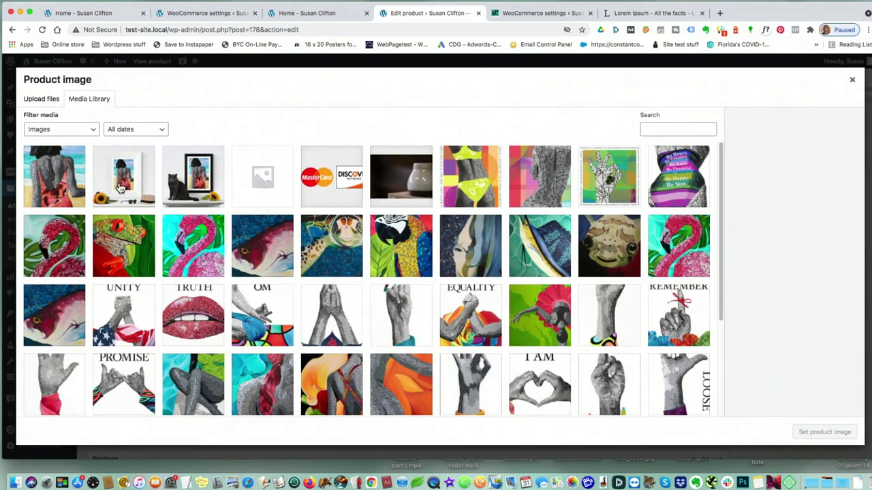
{"action": "left_click", "coordinate": [174, 184]}
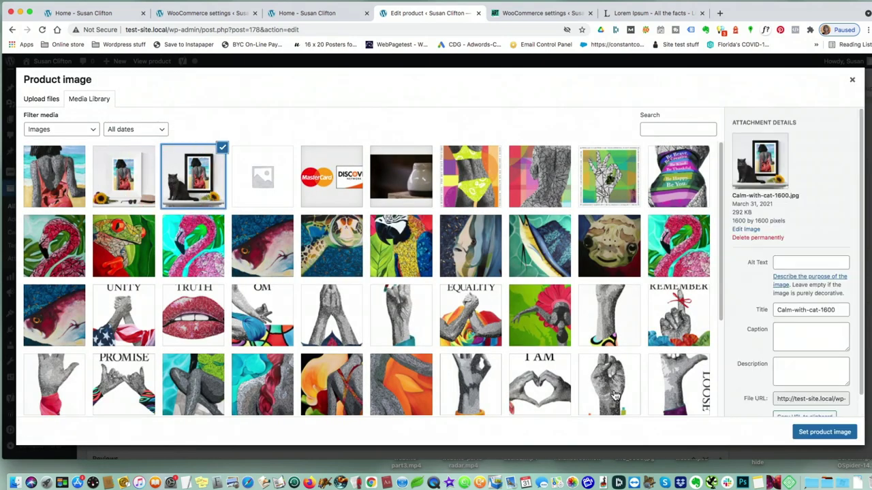
{"action": "left_click", "coordinate": [798, 431]}
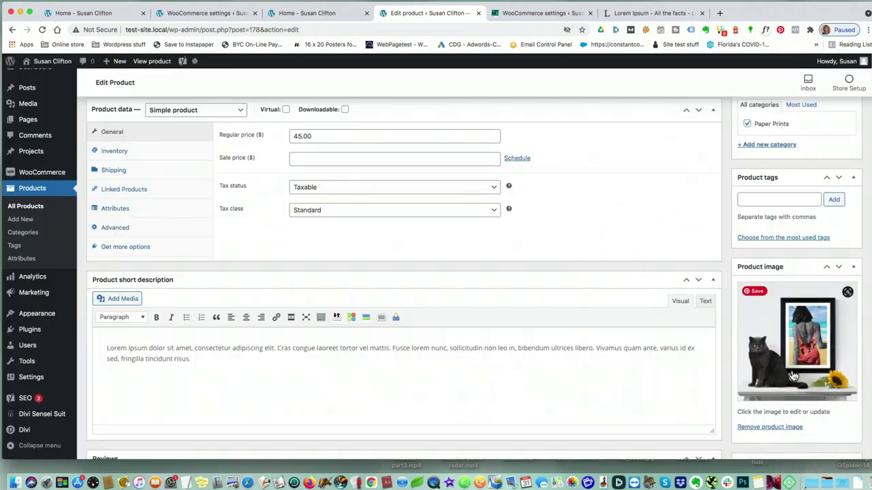
Add the unframed beach painting image and calm-with-hat-and-flowers-1600.jpg to the product gallery
{"action": "scroll", "coordinate": [813, 368], "scroll_direction": "down", "scroll_amount": 3}
{"action": "left_click", "coordinate": [800, 396]}
{"action": "left_click", "coordinate": [124, 190]}
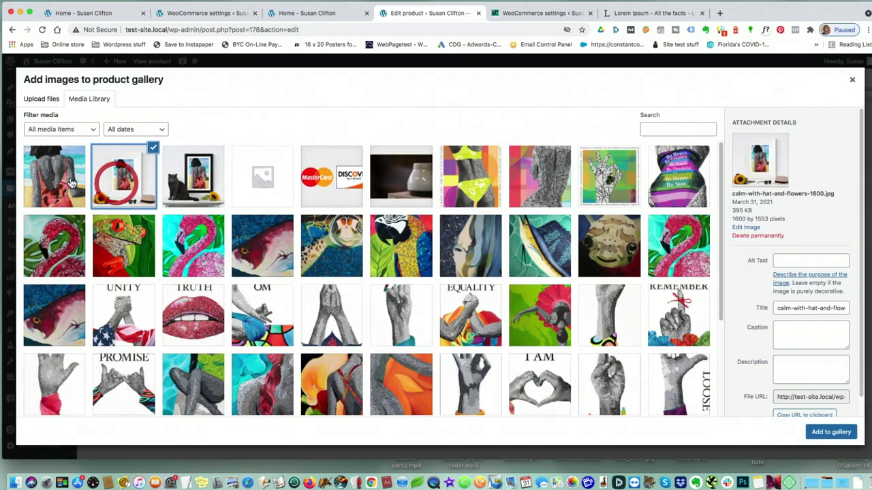
{"action": "left_click", "coordinate": [72, 181]}
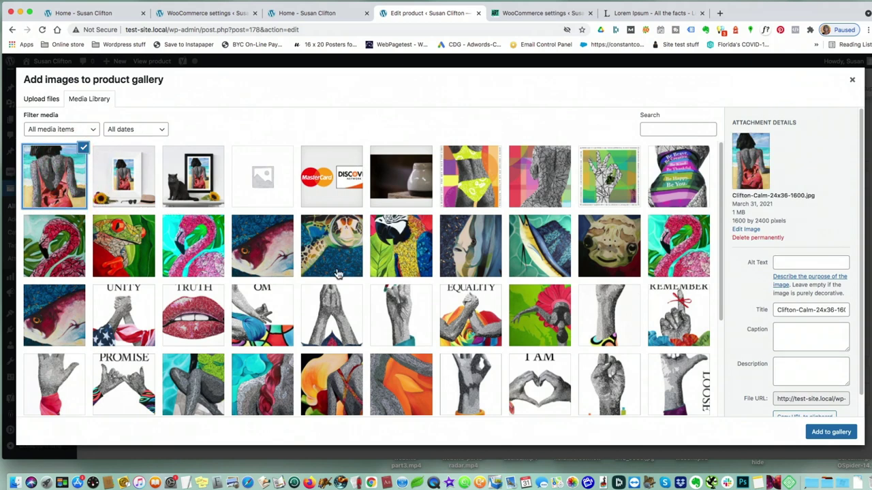
{"action": "left_click", "coordinate": [131, 200]}
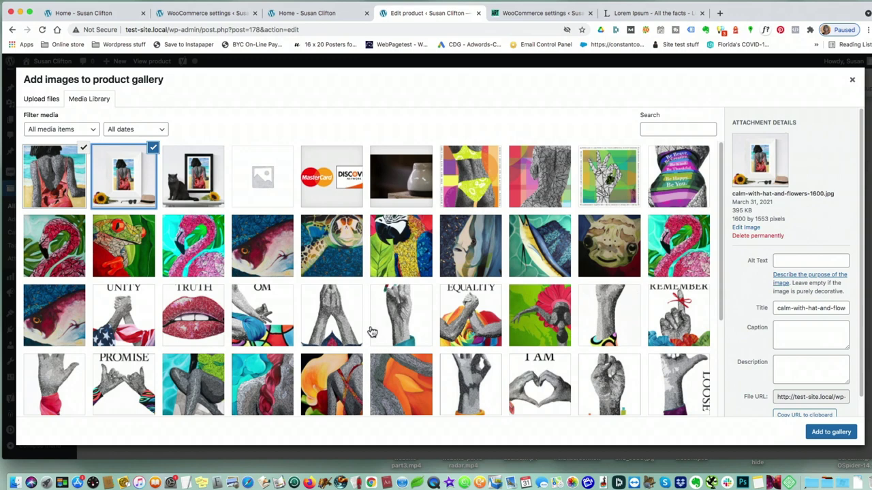
{"action": "left_click", "coordinate": [821, 434]}
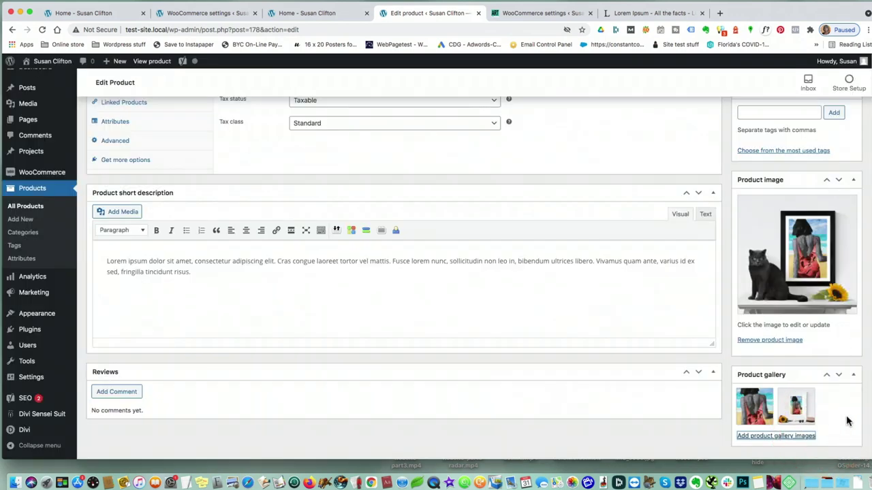
Update the product and open its live page through the permalink
{"action": "scroll", "coordinate": [848, 421], "scroll_direction": "down", "scroll_amount": 1}
{"action": "scroll", "coordinate": [762, 369], "scroll_direction": "up", "scroll_amount": 10}
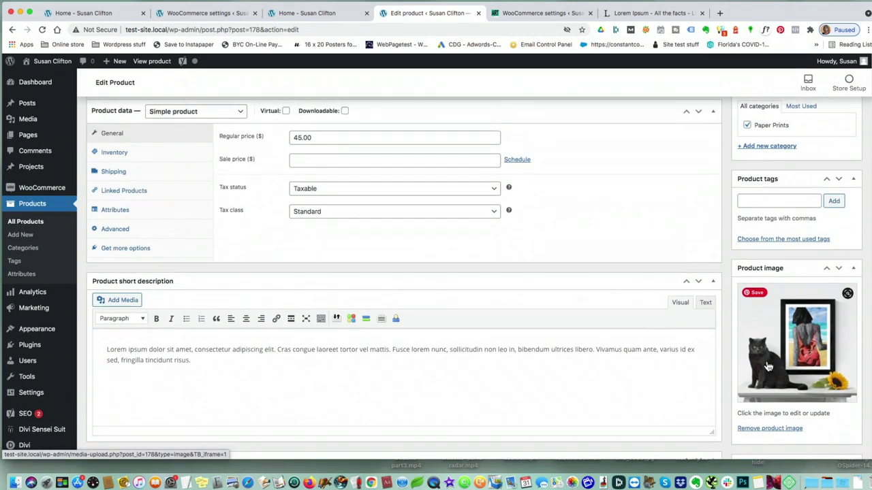
{"action": "left_click", "coordinate": [843, 250]}
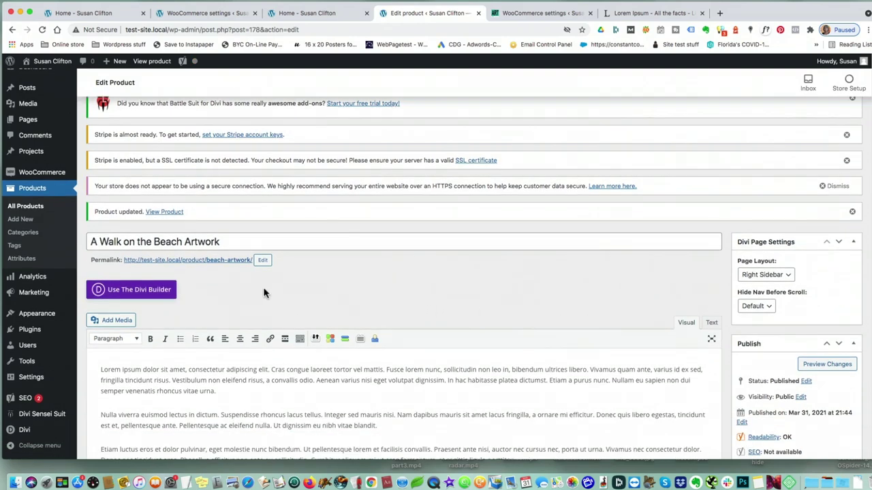
{"action": "left_click", "coordinate": [229, 261]}
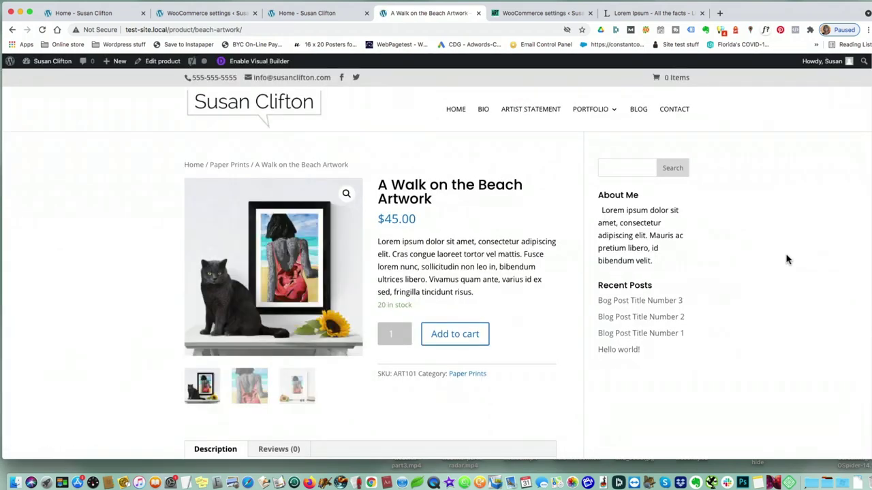
Look over the live product page's layout, including the image, price, stock, category and description
{"action": "scroll", "coordinate": [787, 259], "scroll_direction": "down", "scroll_amount": 4}
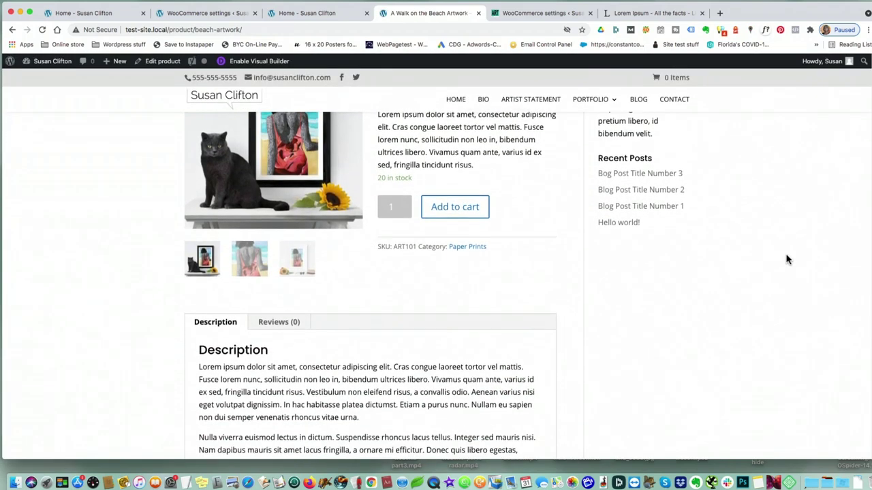
{"action": "scroll", "coordinate": [786, 256], "scroll_direction": "up", "scroll_amount": 4}
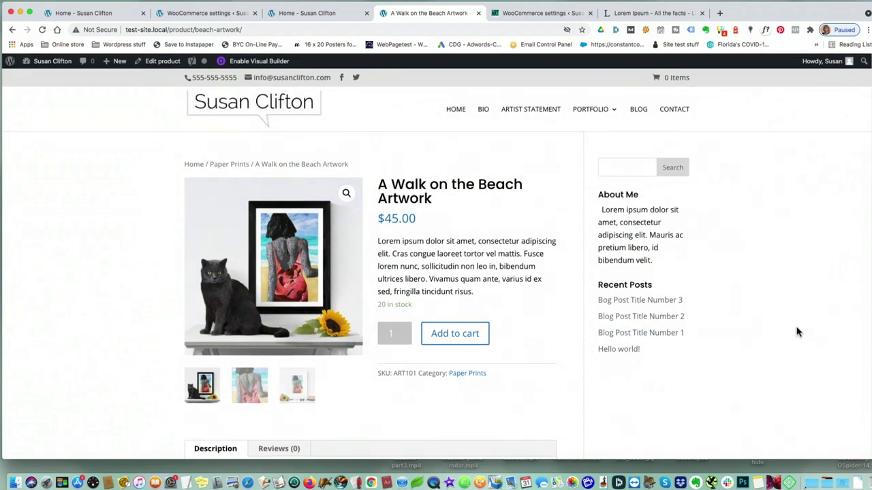
{"action": "scroll", "coordinate": [799, 326], "scroll_direction": "down", "scroll_amount": 3}
{"action": "scroll", "coordinate": [802, 324], "scroll_direction": "up", "scroll_amount": 2}
{"action": "scroll", "coordinate": [802, 325], "scroll_direction": "up", "scroll_amount": 2}
{"action": "scroll", "coordinate": [775, 344], "scroll_direction": "down", "scroll_amount": 3}
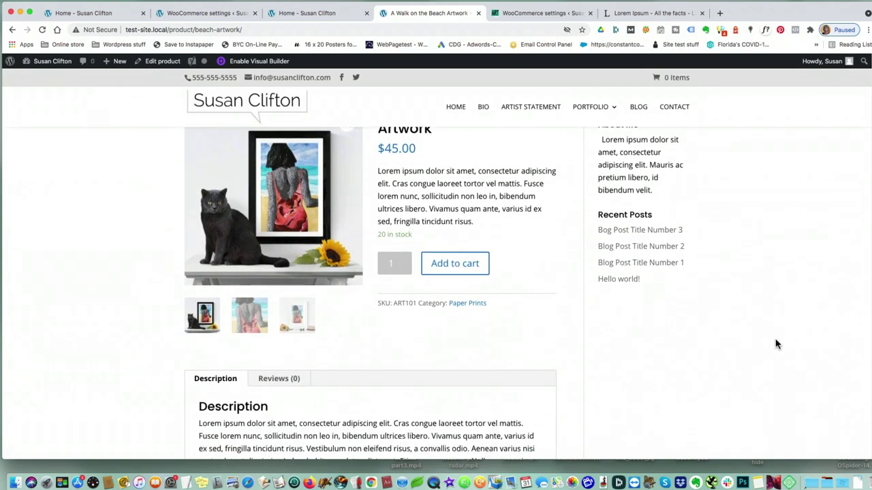
{"action": "scroll", "coordinate": [774, 342], "scroll_direction": "up", "scroll_amount": 3}
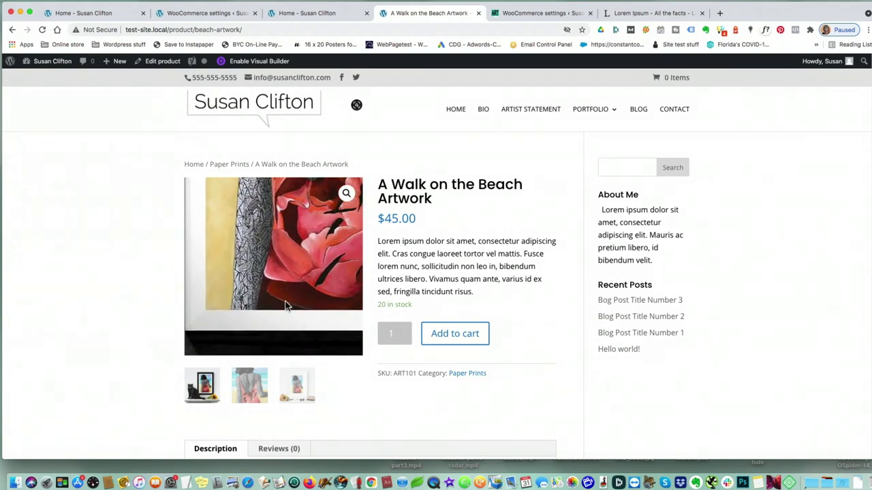
Browse the product's gallery images, finishing on the white-framed print with the hat and flowers
{"action": "left_click", "coordinate": [298, 388]}
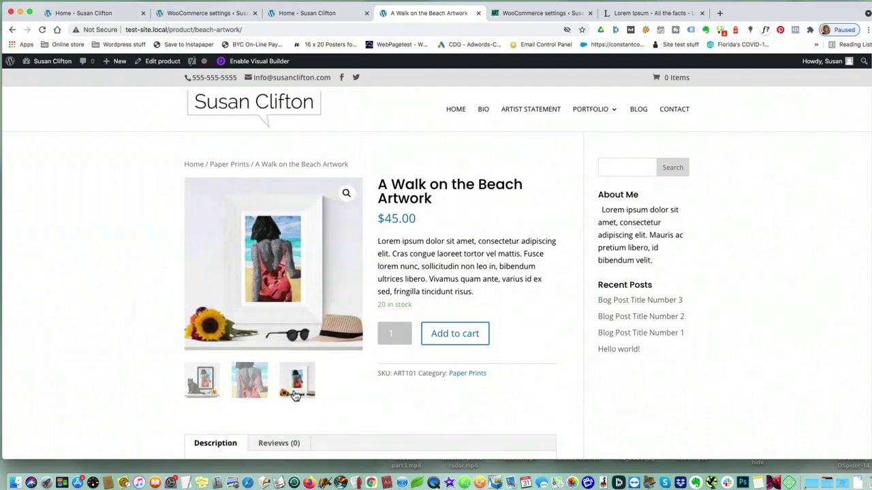
{"action": "left_click", "coordinate": [250, 382]}
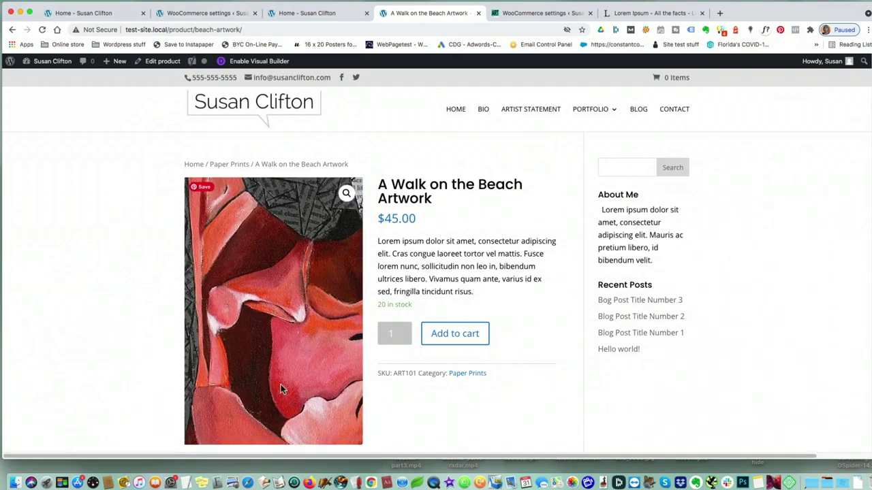
{"action": "scroll", "coordinate": [367, 383], "scroll_direction": "down", "scroll_amount": 2}
{"action": "left_click", "coordinate": [200, 420]}
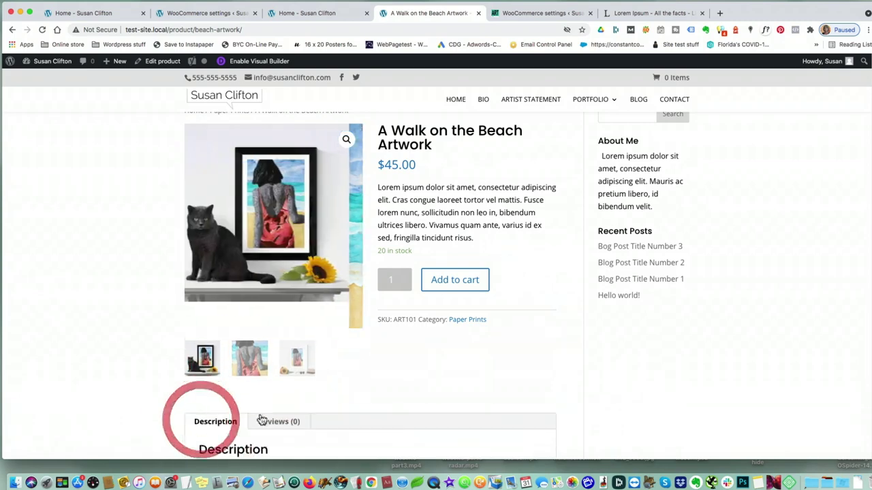
{"action": "left_click", "coordinate": [297, 336]}
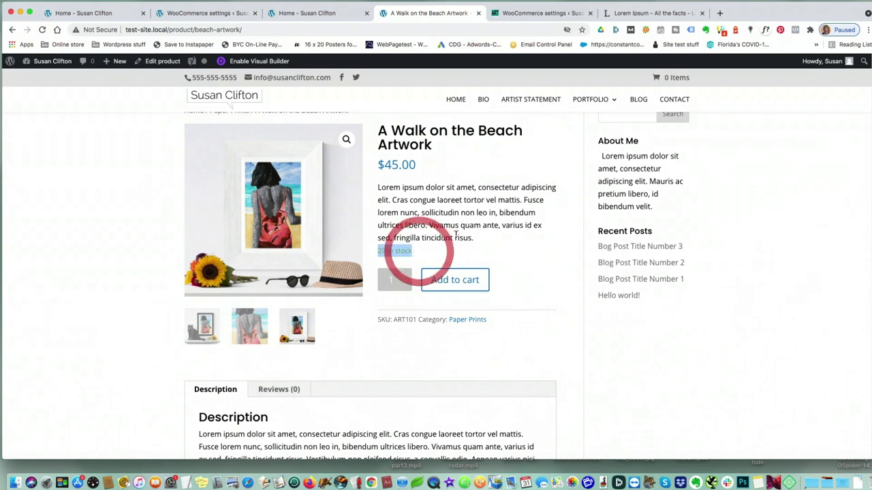
Highlight the short description beside the product image and examine the full description below
{"action": "left_click_drag", "start_coordinate": [378, 187], "coordinate": [485, 241]}
{"action": "scroll", "coordinate": [566, 332], "scroll_direction": "down", "scroll_amount": 3}
{"action": "scroll", "coordinate": [566, 332], "scroll_direction": "down", "scroll_amount": 3}
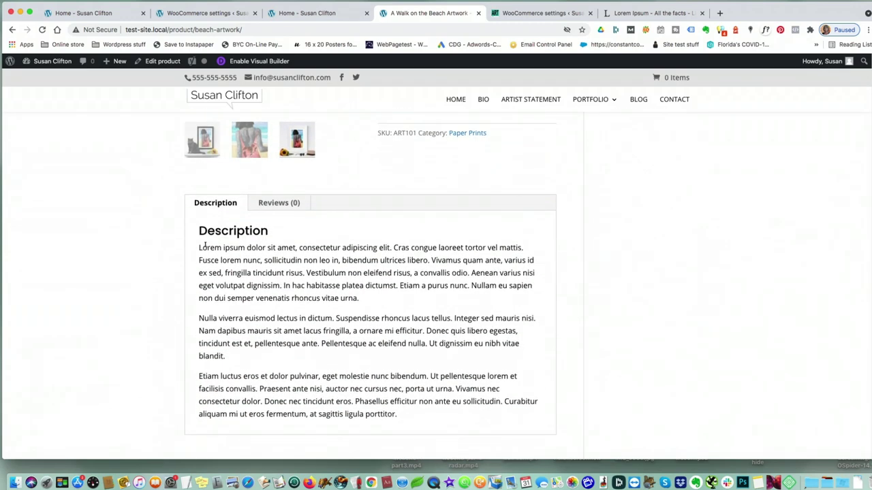
Check the product page's Reviews section, return to the Description section and look over the full description
{"action": "left_click", "coordinate": [282, 204]}
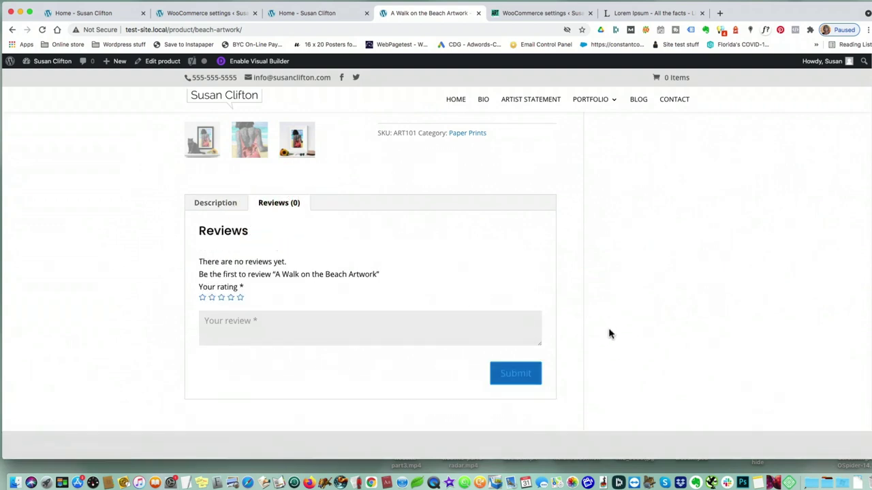
{"action": "left_click", "coordinate": [227, 203]}
{"action": "scroll", "coordinate": [626, 273], "scroll_direction": "down", "scroll_amount": 5}
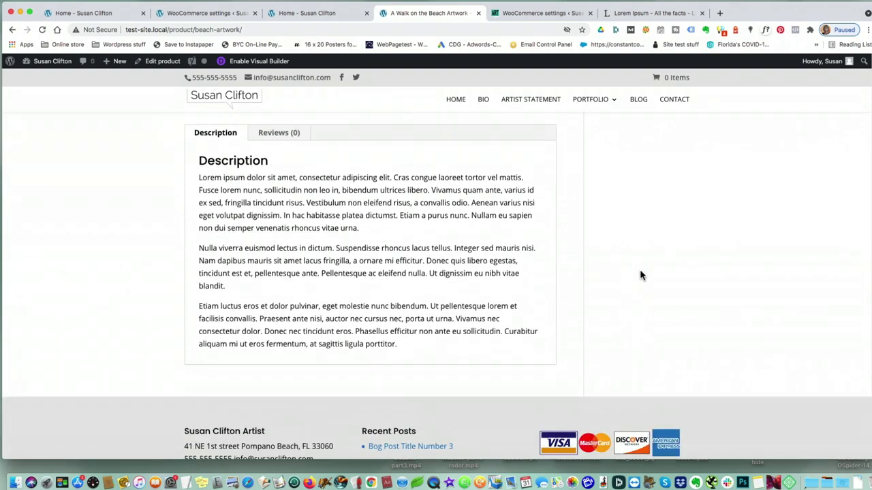
Open the Paper Prints category page through the product's breadcrumb, look at its product listing and return to the product page
{"action": "scroll", "coordinate": [673, 246], "scroll_direction": "up", "scroll_amount": 3}
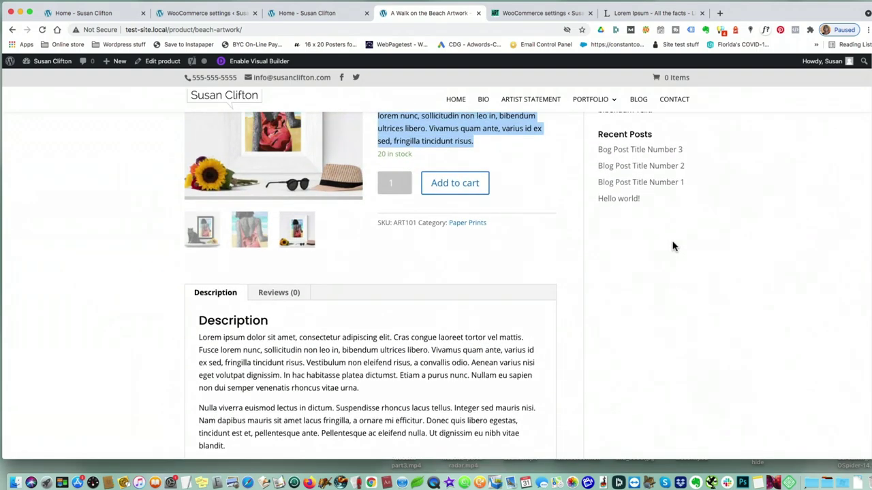
{"action": "scroll", "coordinate": [667, 276], "scroll_direction": "up", "scroll_amount": 4}
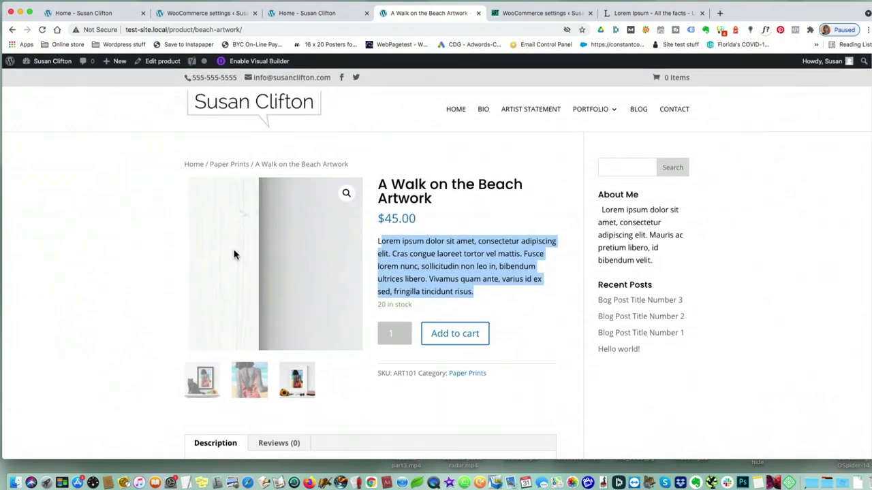
{"action": "left_click", "coordinate": [238, 166]}
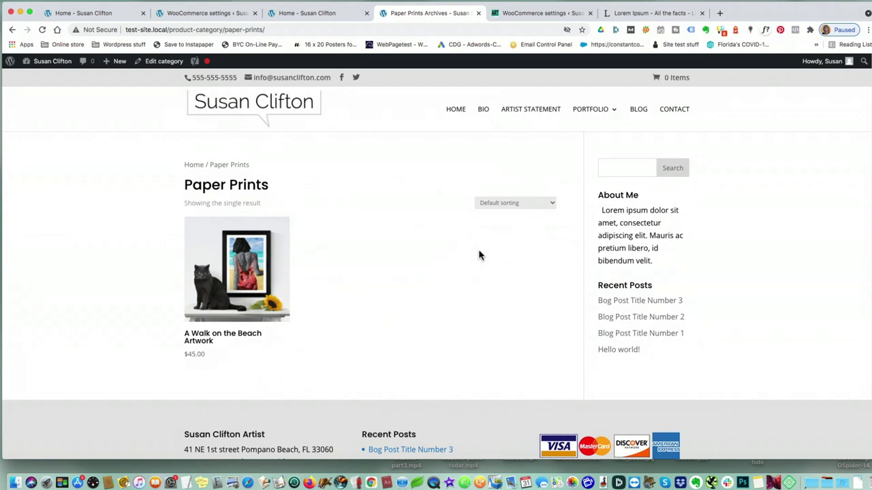
{"action": "key", "text": "super+r"}
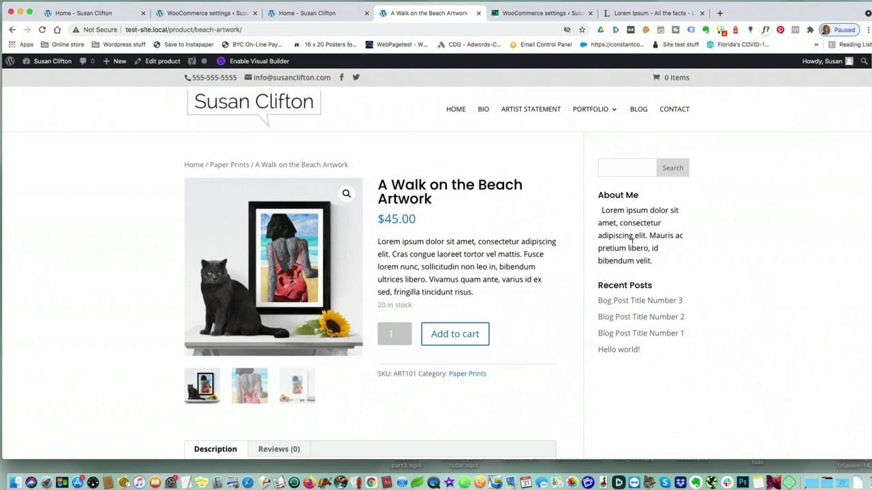
Open the product for editing, set its Divi page layout to No Sidebar and update the product
{"action": "left_click", "coordinate": [158, 63]}
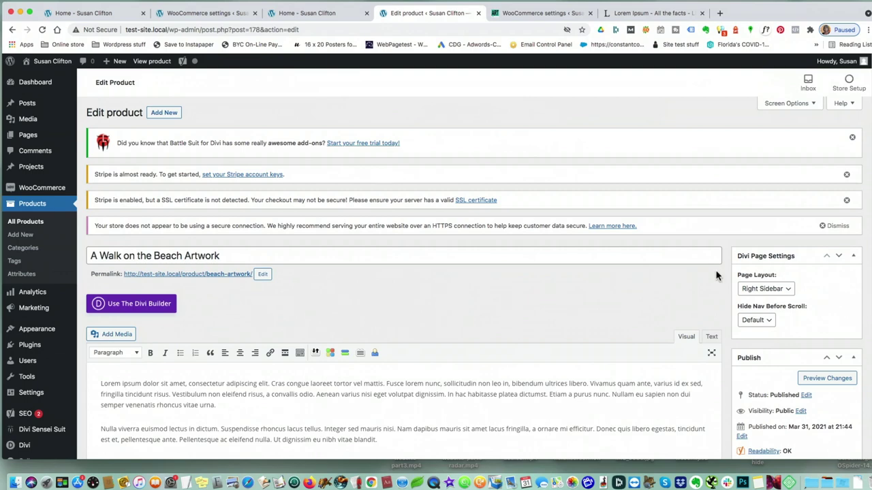
{"action": "left_click", "coordinate": [783, 289]}
{"action": "left_click", "coordinate": [775, 306]}
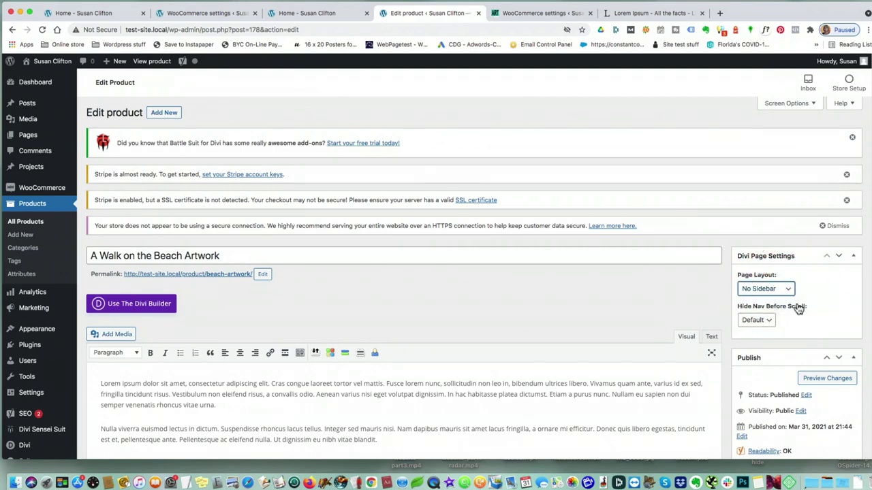
{"action": "scroll", "coordinate": [799, 354], "scroll_direction": "down", "scroll_amount": 5}
{"action": "left_click", "coordinate": [839, 307]}
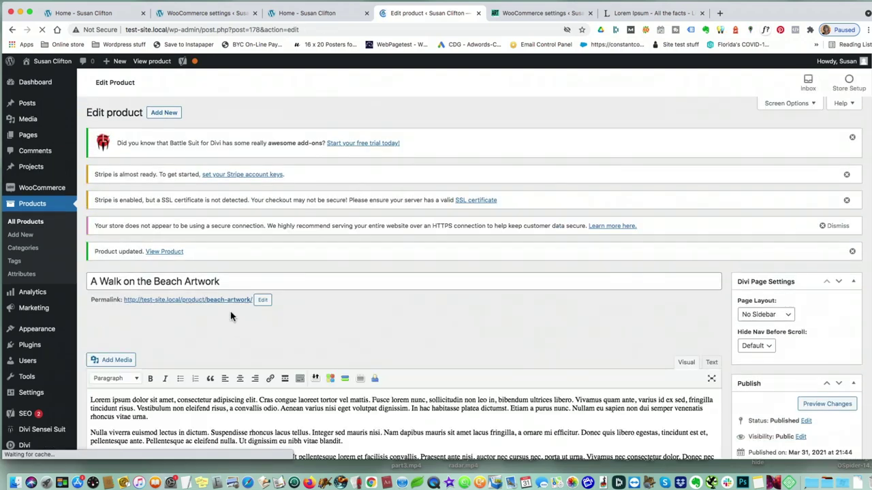
Open the updated product's live page through the permalink and examine its full-width layout from the main image to the description
{"action": "left_click", "coordinate": [229, 302]}
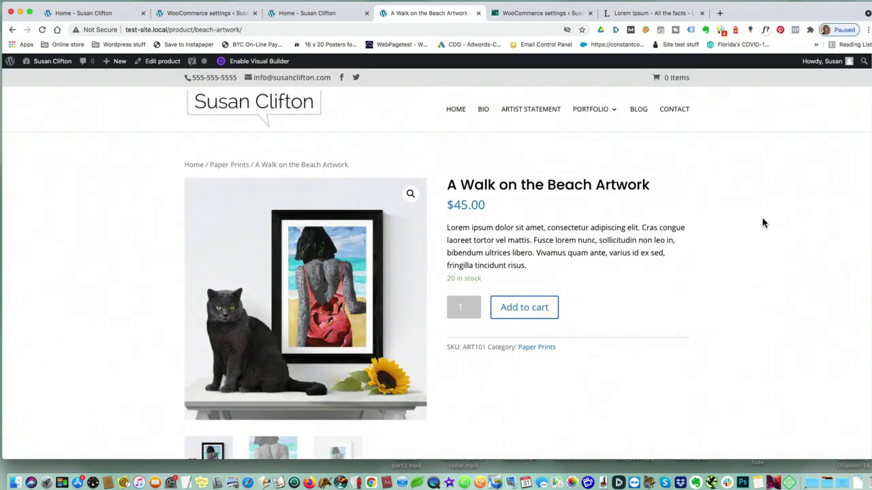
{"action": "scroll", "coordinate": [768, 224], "scroll_direction": "down", "scroll_amount": 10}
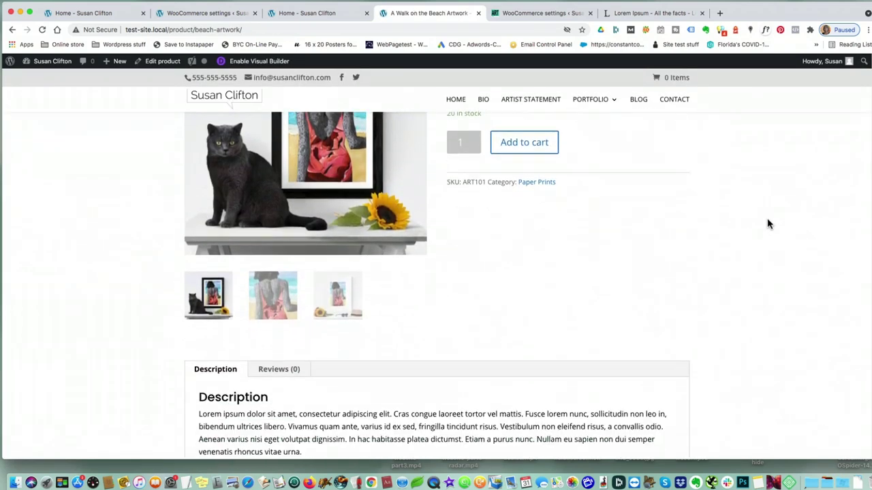
{"action": "scroll", "coordinate": [767, 224], "scroll_direction": "up", "scroll_amount": 10}
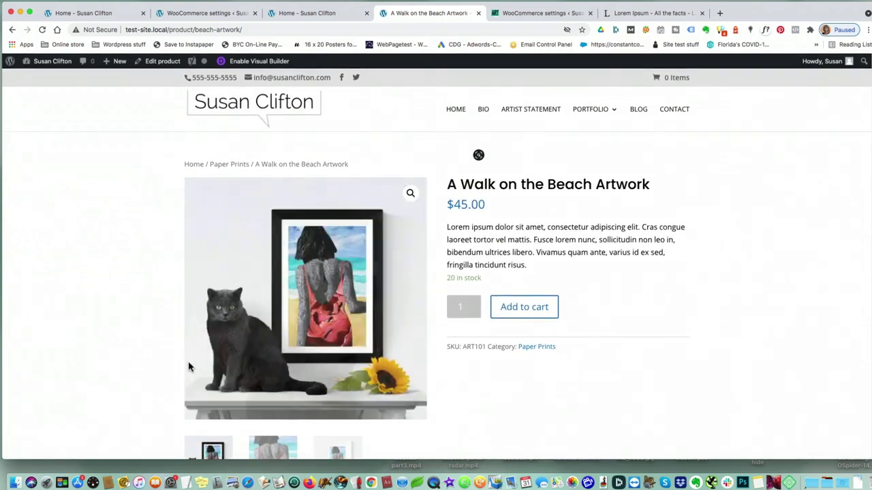
{"action": "scroll", "coordinate": [721, 299], "scroll_direction": "down", "scroll_amount": 5}
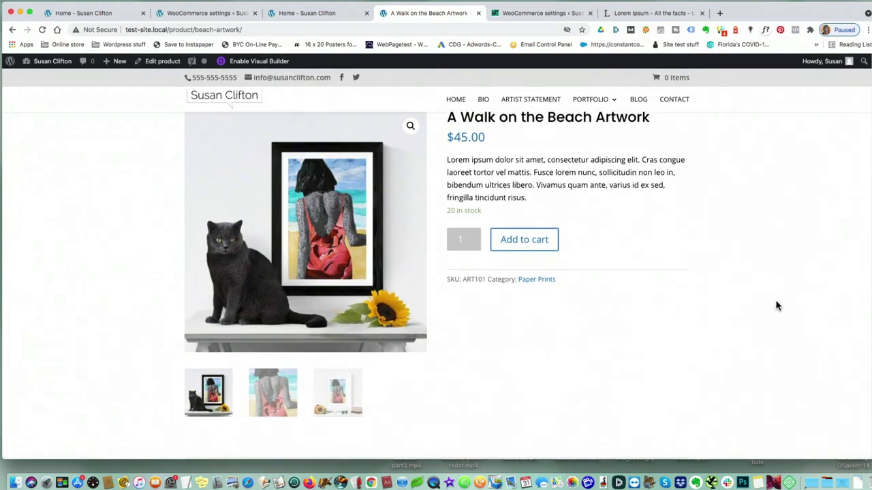
{"action": "scroll", "coordinate": [800, 291], "scroll_direction": "down", "scroll_amount": 5}
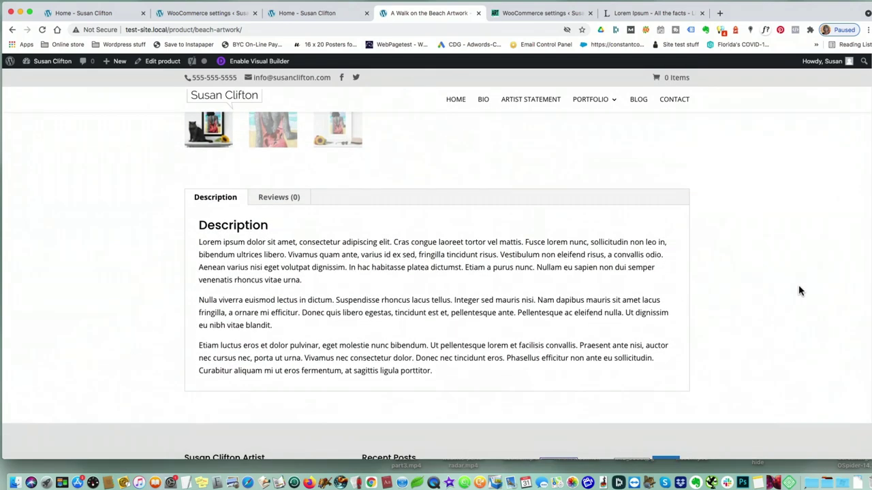
{"action": "scroll", "coordinate": [799, 291], "scroll_direction": "up", "scroll_amount": 10}
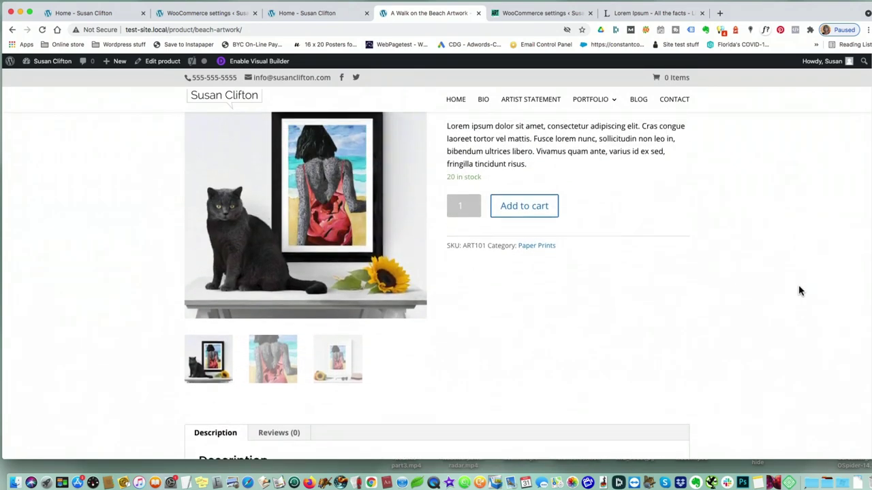
{"action": "scroll", "coordinate": [816, 286], "scroll_direction": "down", "scroll_amount": 5}
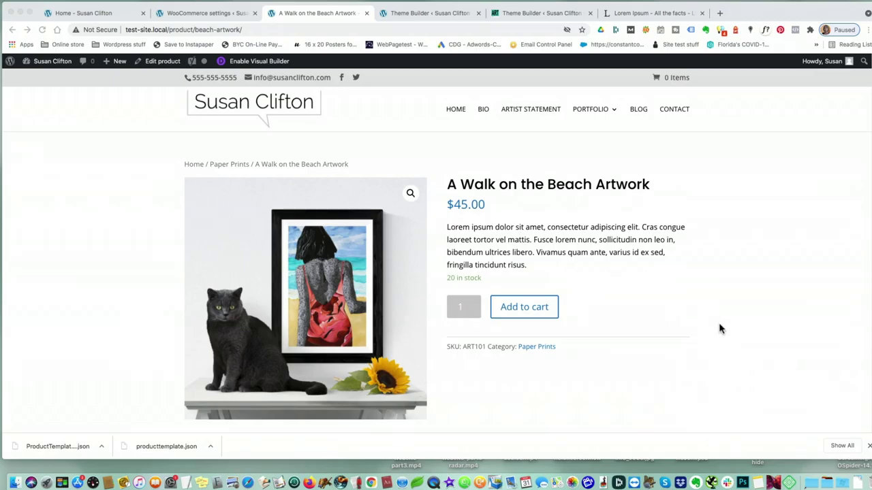
{"action": "left_click", "coordinate": [720, 327]}
{"action": "scroll", "coordinate": [729, 286], "scroll_direction": "down", "scroll_amount": 5}
{"action": "scroll", "coordinate": [738, 285], "scroll_direction": "down", "scroll_amount": 3}
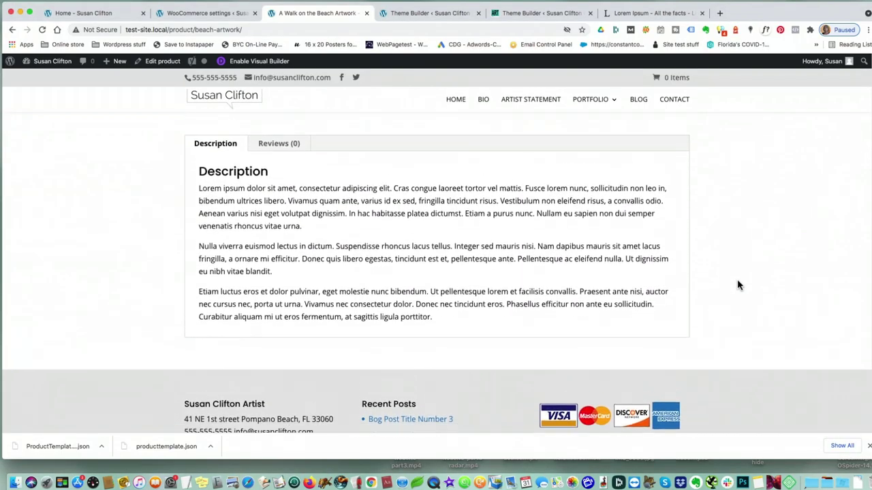
{"action": "scroll", "coordinate": [737, 285], "scroll_direction": "down", "scroll_amount": 2}
{"action": "scroll", "coordinate": [738, 285], "scroll_direction": "up", "scroll_amount": 4}
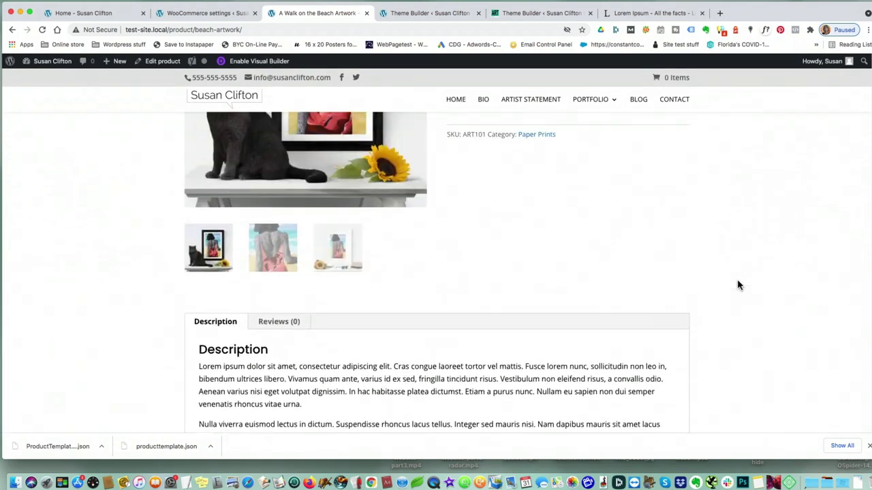
{"action": "scroll", "coordinate": [738, 286], "scroll_direction": "up", "scroll_amount": 4}
{"action": "scroll", "coordinate": [737, 286], "scroll_direction": "down", "scroll_amount": 4}
{"action": "scroll", "coordinate": [739, 288], "scroll_direction": "down", "scroll_amount": 2}
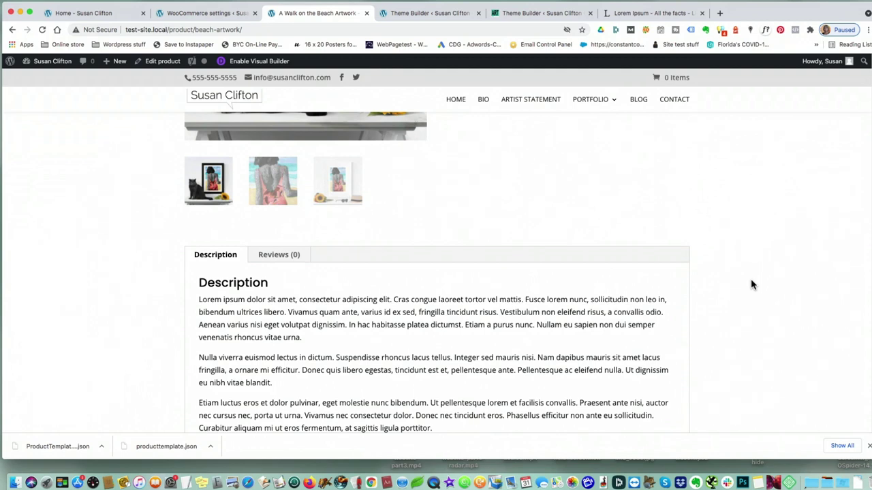
{"action": "scroll", "coordinate": [752, 283], "scroll_direction": "up", "scroll_amount": 4}
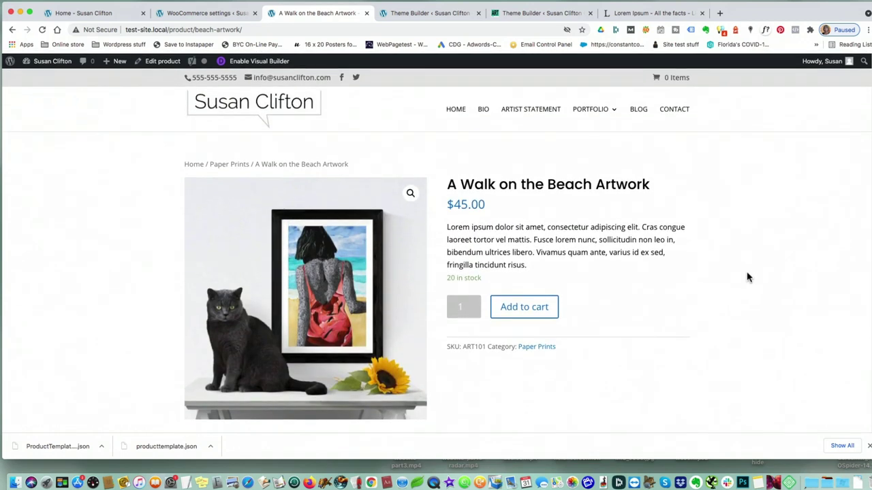
Glance at the Theme Builder, return to the live product page and review its gallery images and description
{"action": "left_click", "coordinate": [427, 12]}
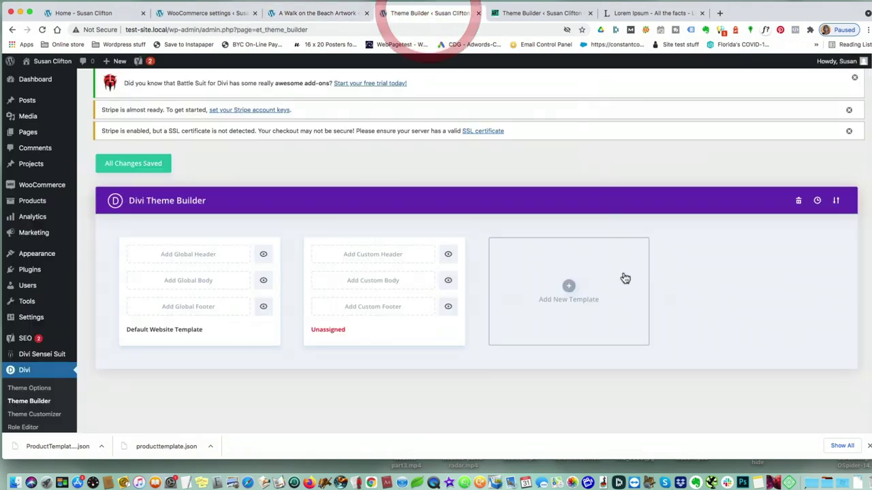
{"action": "left_click", "coordinate": [331, 17]}
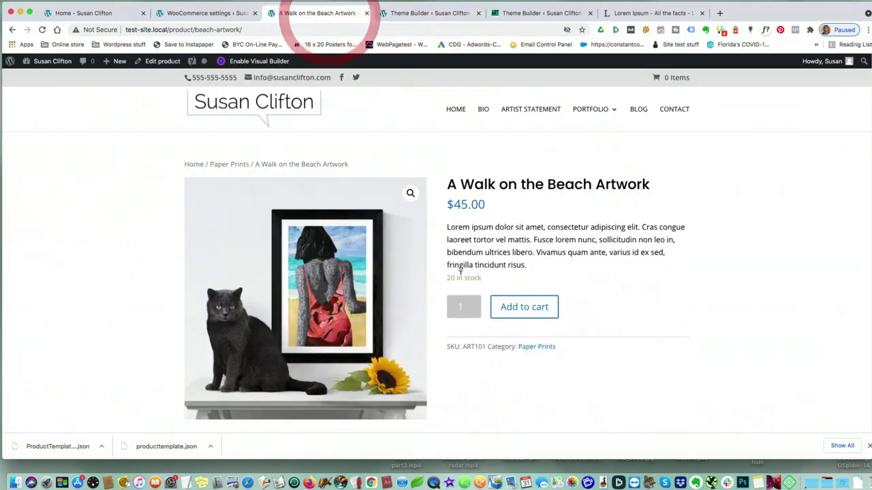
{"action": "scroll", "coordinate": [679, 284], "scroll_direction": "down", "scroll_amount": 5}
{"action": "scroll", "coordinate": [681, 284], "scroll_direction": "up", "scroll_amount": 5}
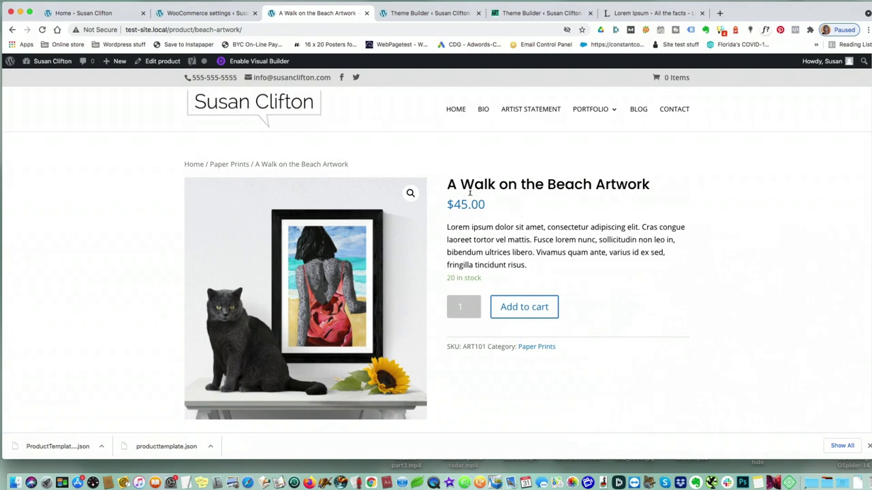
{"action": "scroll", "coordinate": [749, 264], "scroll_direction": "down", "scroll_amount": 3}
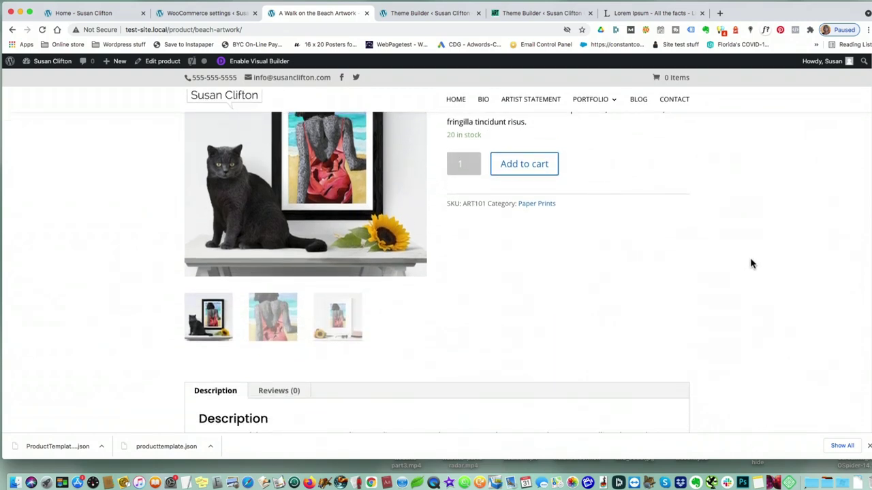
{"action": "scroll", "coordinate": [733, 189], "scroll_direction": "down", "scroll_amount": 2}
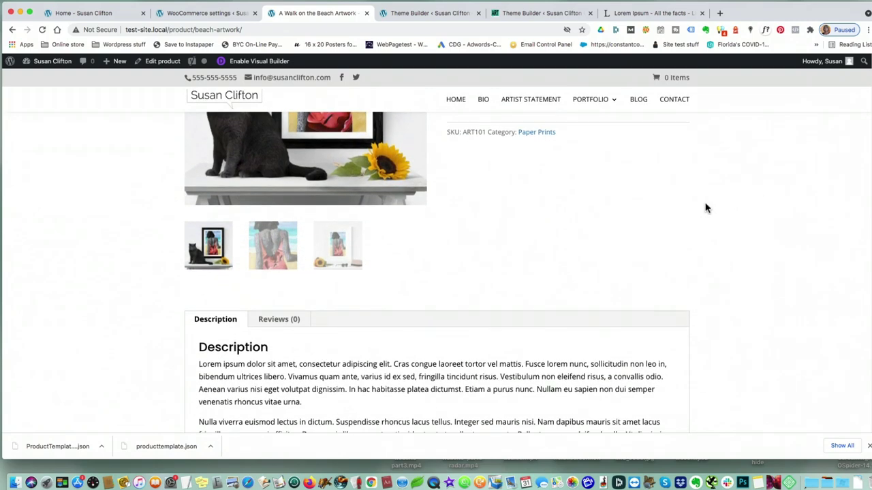
{"action": "left_click", "coordinate": [337, 248]}
{"action": "left_click", "coordinate": [273, 244]}
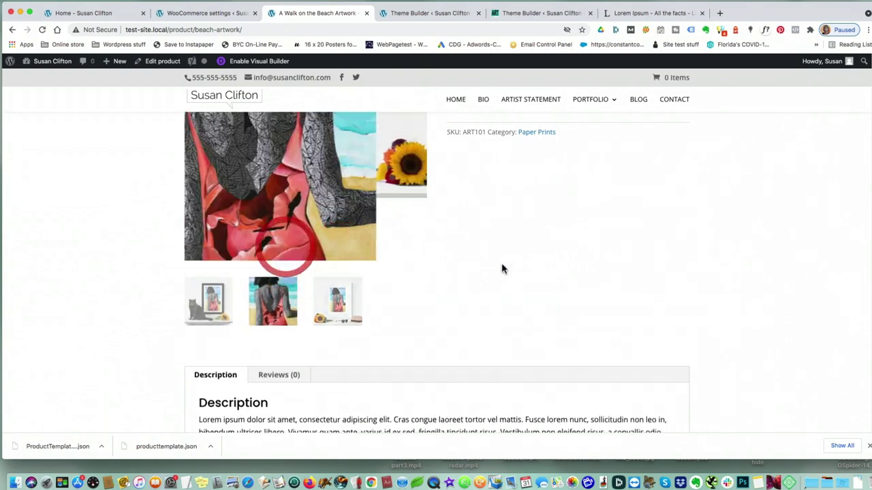
{"action": "scroll", "coordinate": [711, 277], "scroll_direction": "down", "scroll_amount": 3}
{"action": "scroll", "coordinate": [672, 312], "scroll_direction": "down", "scroll_amount": 2}
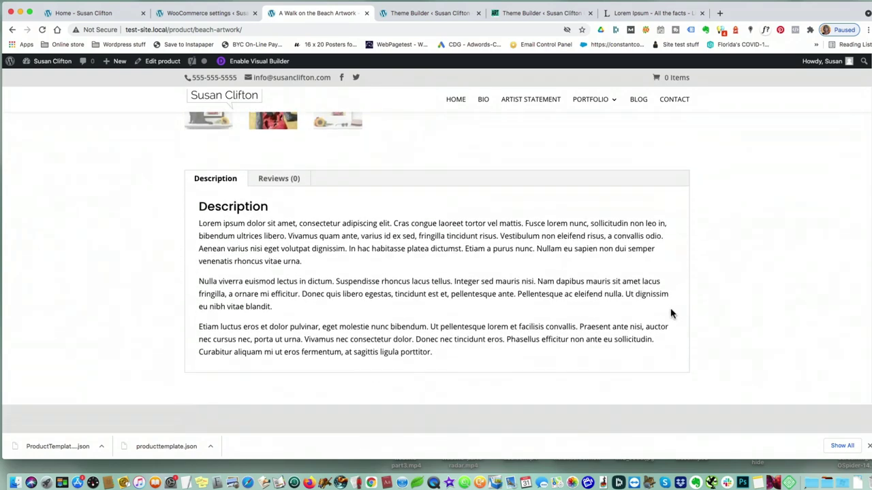
{"action": "scroll", "coordinate": [757, 291], "scroll_direction": "up", "scroll_amount": 7}
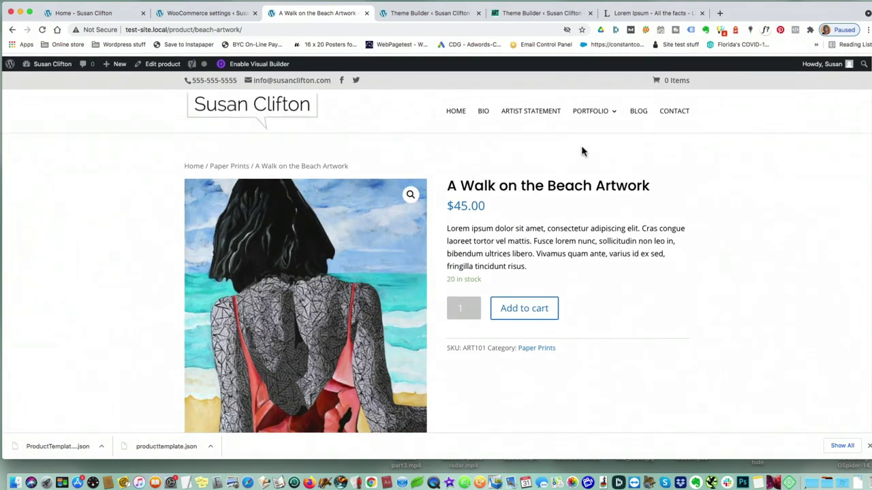
In the Divi Theme Builder, delete the Unassigned template and create a new template used on All Products
{"action": "left_click", "coordinate": [430, 15]}
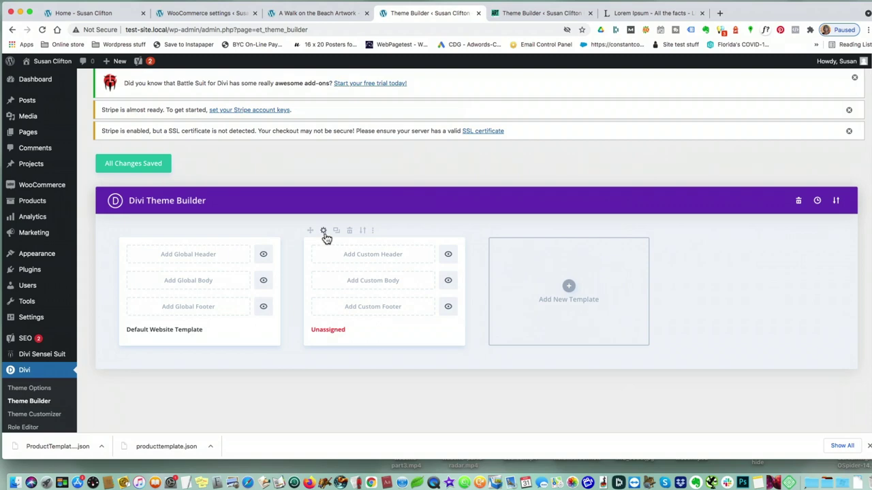
{"action": "left_click", "coordinate": [349, 231]}
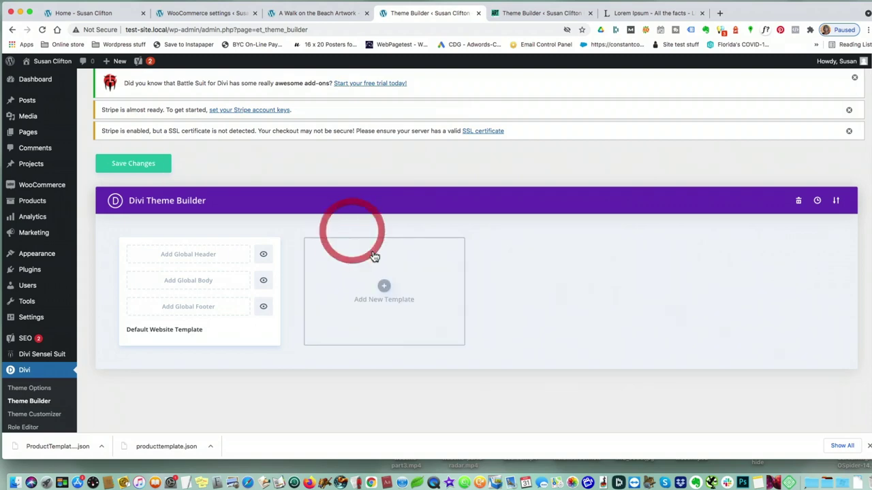
{"action": "left_click", "coordinate": [384, 285]}
{"action": "mouse_move", "coordinate": [395, 284]}
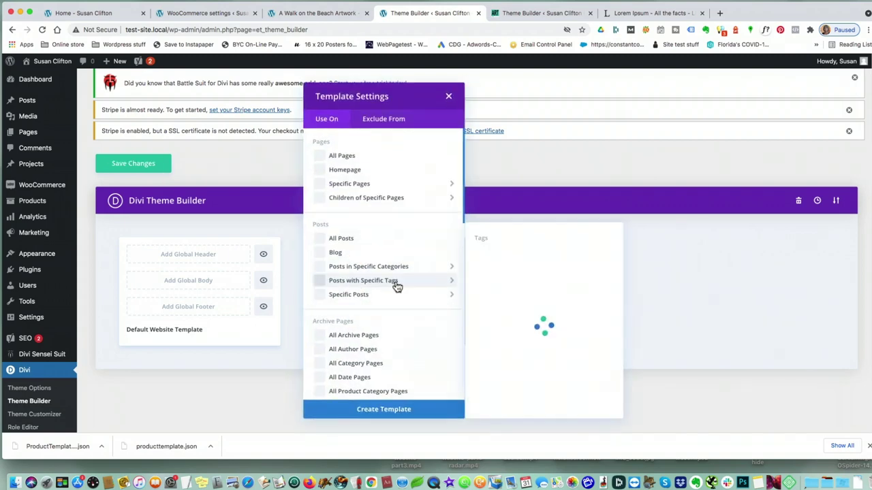
{"action": "scroll", "coordinate": [395, 286], "scroll_direction": "down", "scroll_amount": 10}
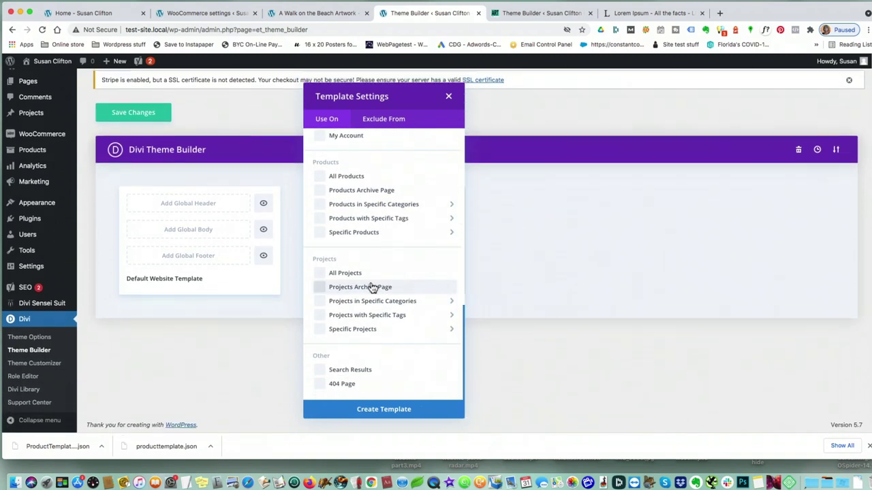
{"action": "left_click", "coordinate": [323, 179]}
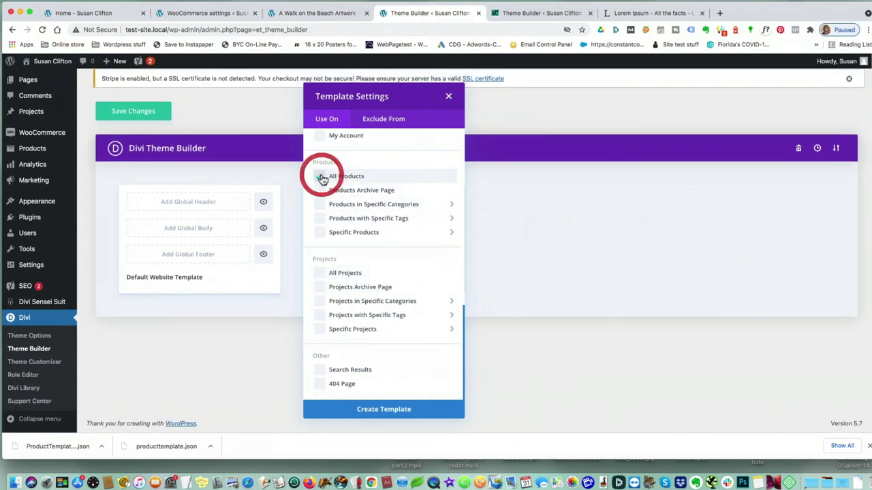
{"action": "left_click", "coordinate": [392, 412]}
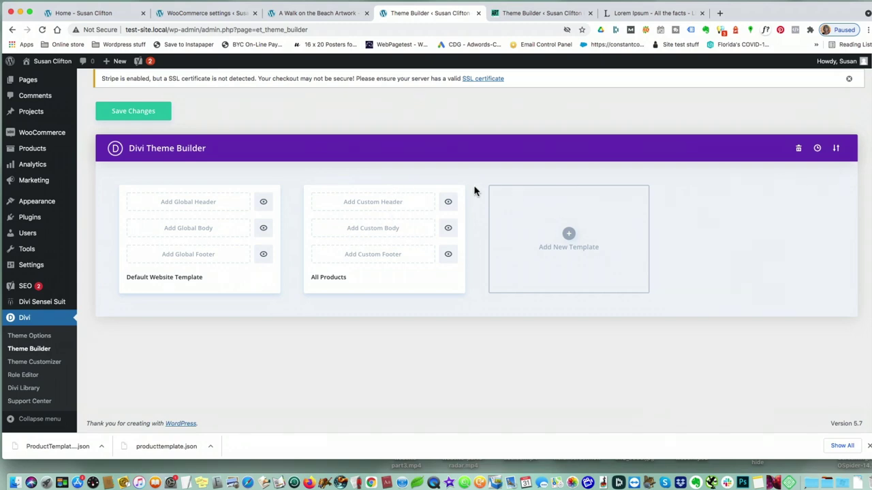
Import ProductTemplateClifton.json from the 3/31-woo folder into the Divi Theme Builder, keeping the default override options
{"action": "left_click", "coordinate": [836, 150]}
{"action": "left_click", "coordinate": [518, 174]}
{"action": "left_click", "coordinate": [837, 149]}
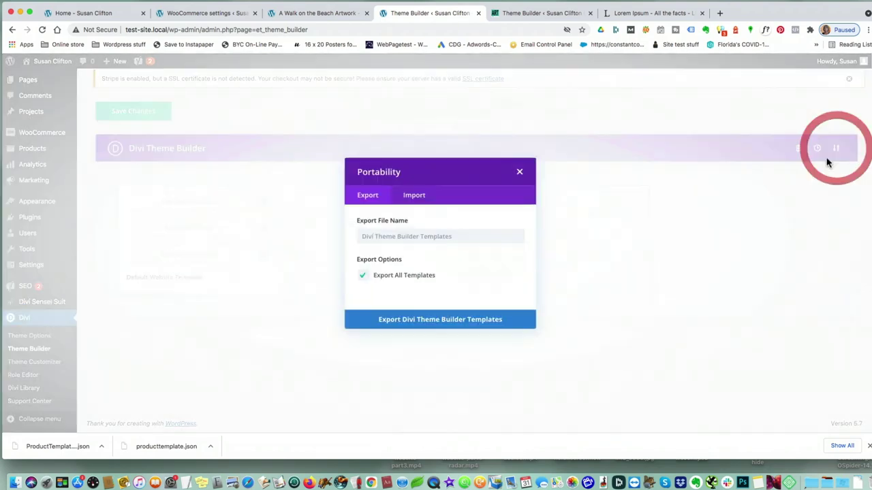
{"action": "left_click", "coordinate": [409, 196]}
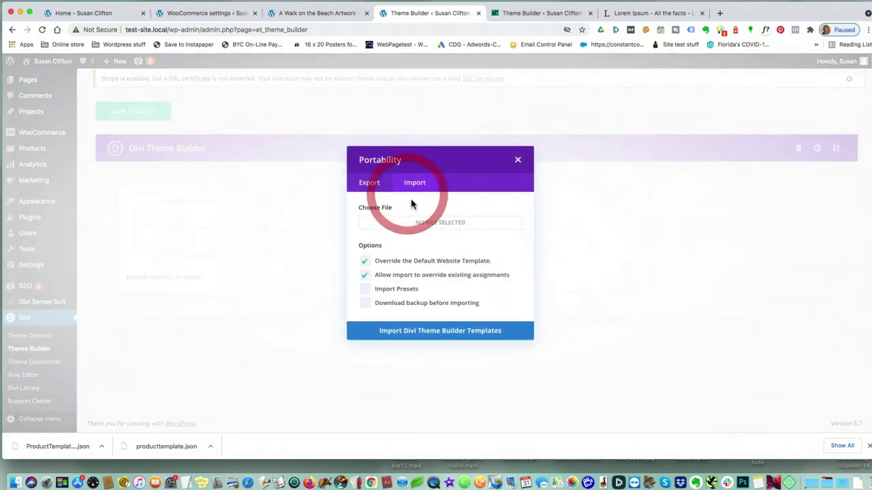
{"action": "left_click", "coordinate": [425, 225]}
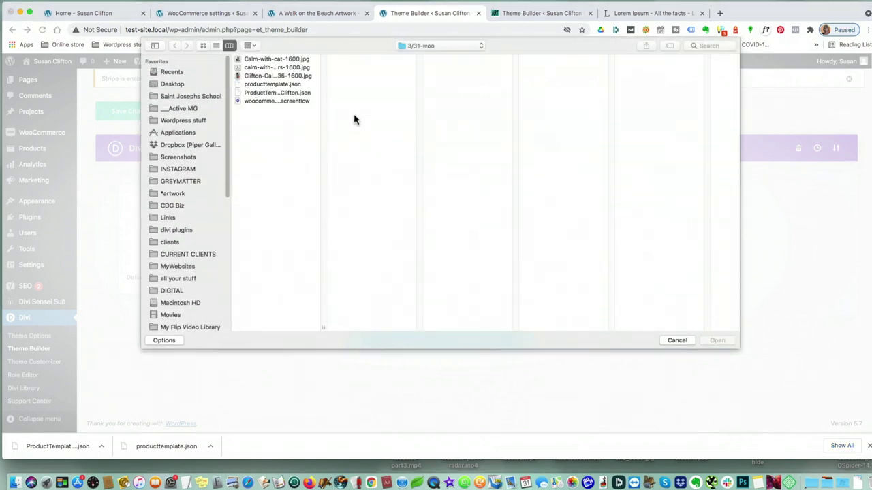
{"action": "left_click", "coordinate": [270, 93]}
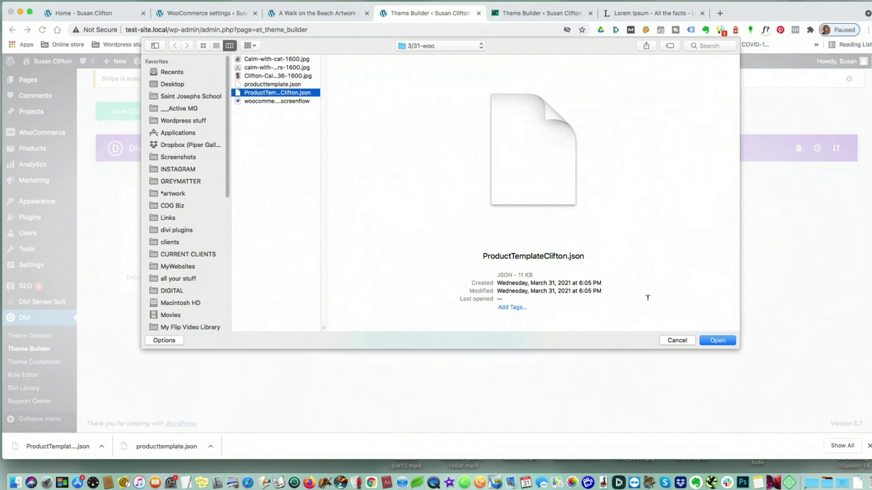
{"action": "left_click", "coordinate": [718, 342]}
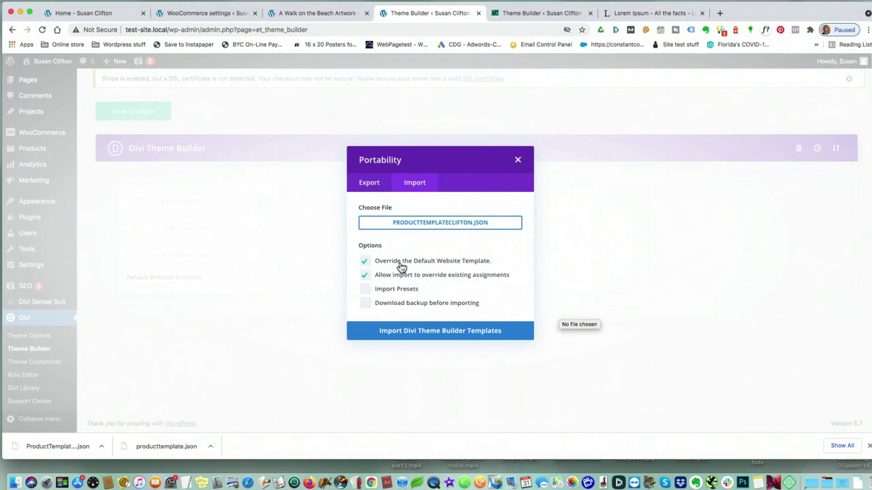
{"action": "left_click", "coordinate": [430, 332]}
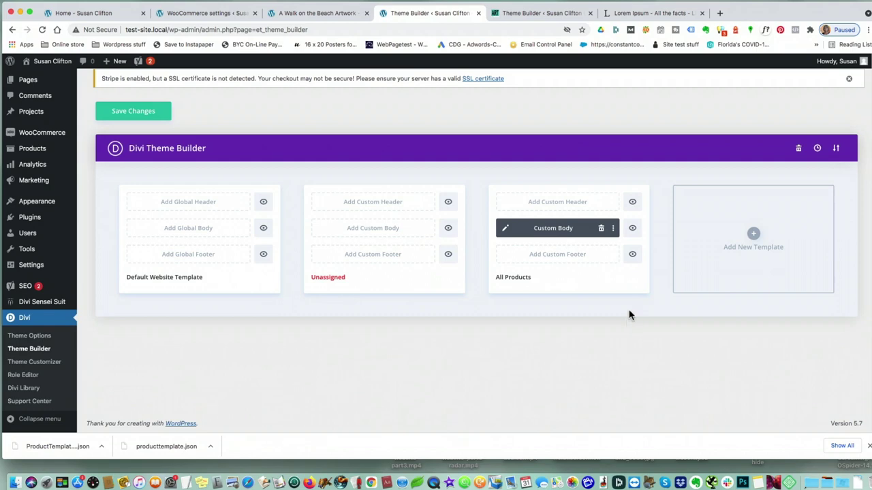
Delete the Unassigned template and save the Theme Builder changes
{"action": "left_click", "coordinate": [349, 178]}
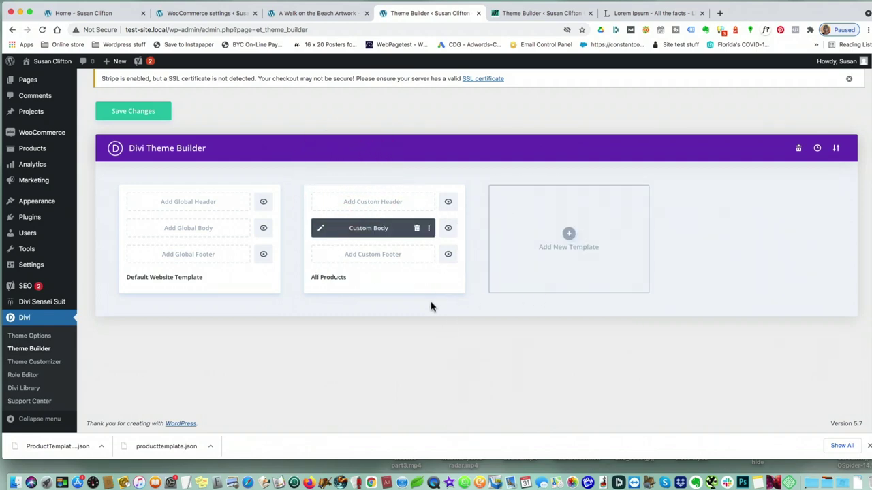
{"action": "left_click", "coordinate": [140, 110]}
Reload the live A Walk on the Beach Artwork page and examine its breadcrumb and gallery images in the enlarged view
{"action": "left_click", "coordinate": [315, 13]}
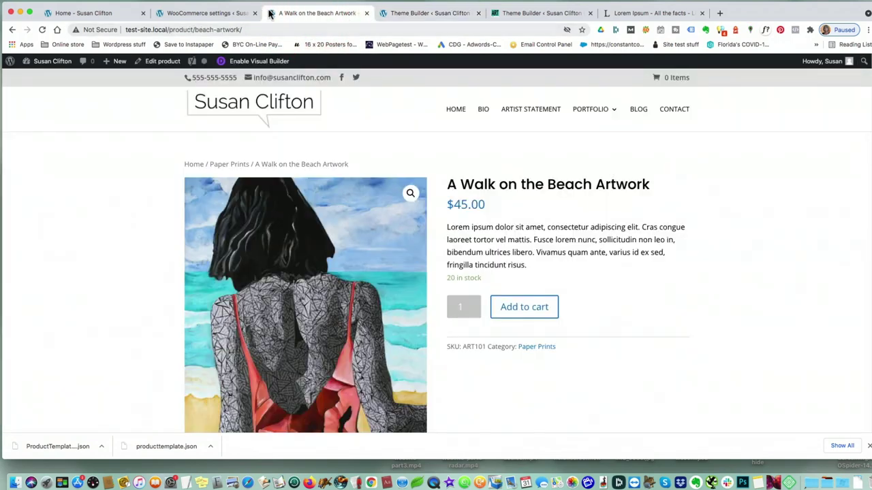
{"action": "left_click", "coordinate": [41, 29]}
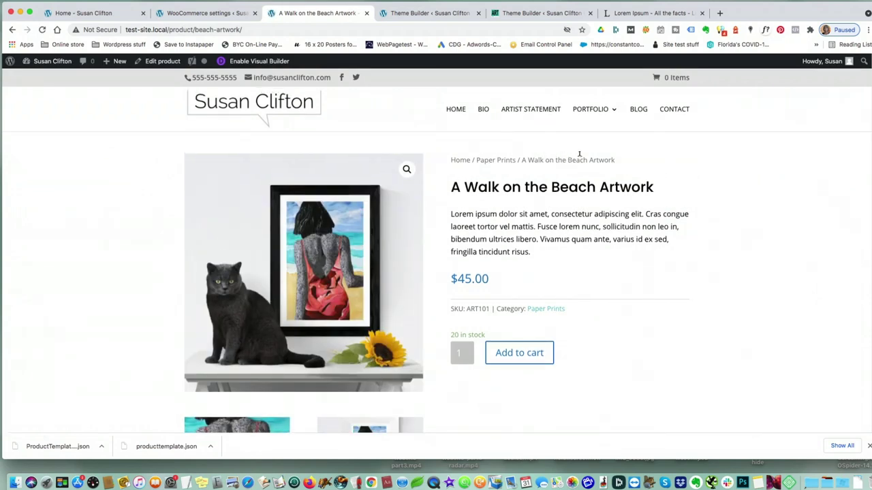
{"action": "triple_click", "coordinate": [581, 160]}
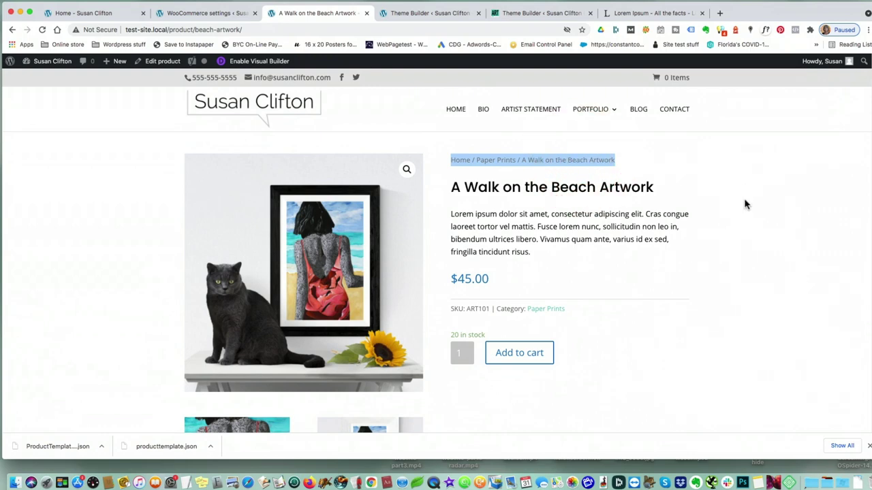
{"action": "scroll", "coordinate": [747, 203], "scroll_direction": "down", "scroll_amount": 4}
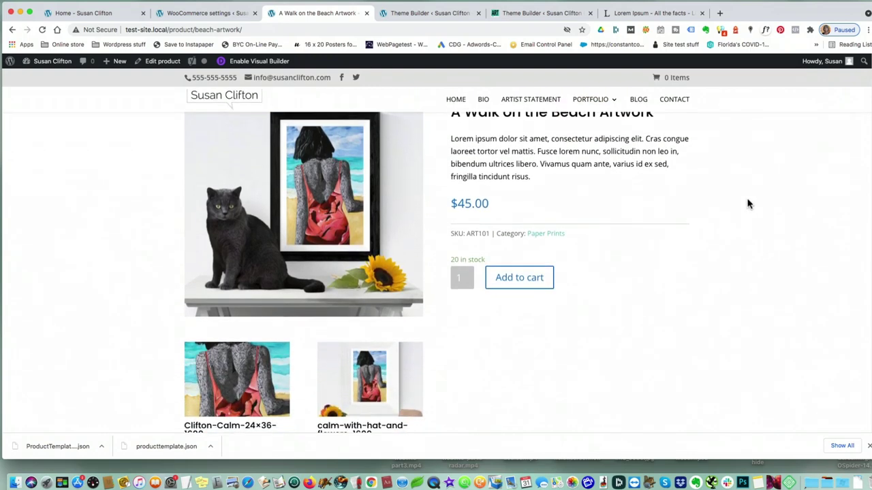
{"action": "scroll", "coordinate": [747, 204], "scroll_direction": "down", "scroll_amount": 2}
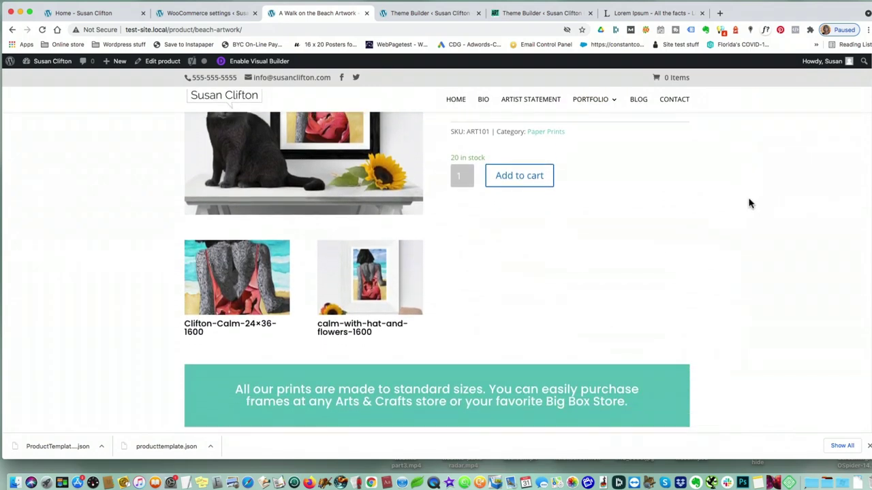
{"action": "left_click", "coordinate": [249, 264]}
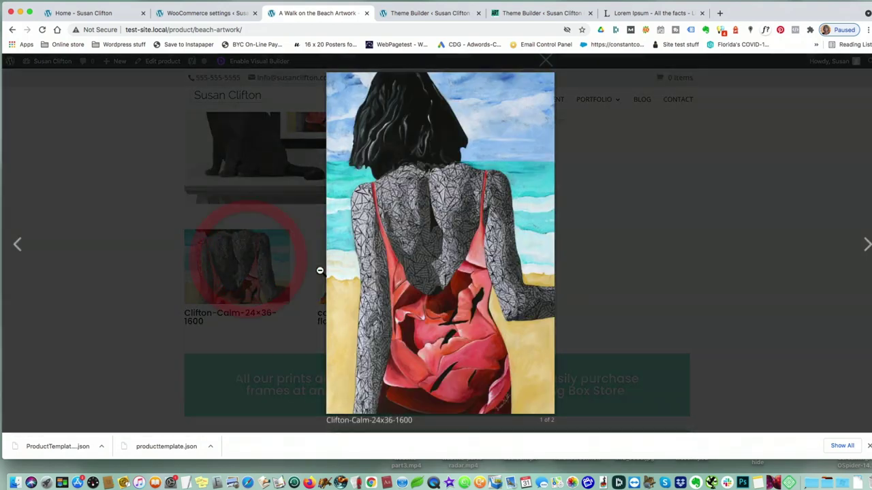
{"action": "left_click", "coordinate": [865, 251]}
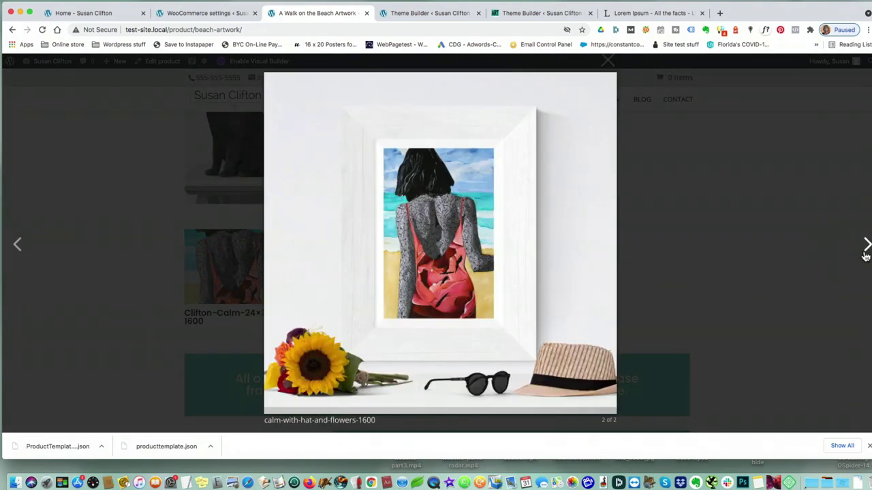
{"action": "left_click", "coordinate": [864, 249]}
{"action": "left_click", "coordinate": [797, 272]}
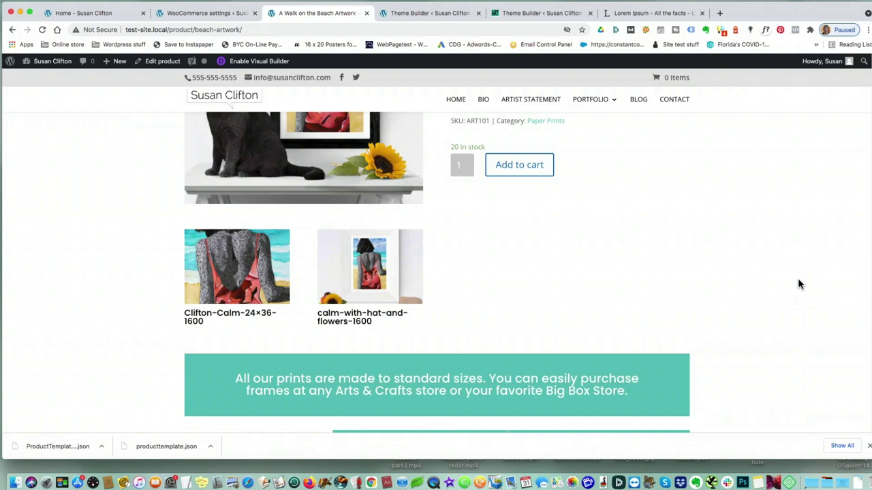
Examine the live product page from the zoomable main image through the frames banner and Overview section to the footer
{"action": "scroll", "coordinate": [800, 285], "scroll_direction": "up", "scroll_amount": 3}
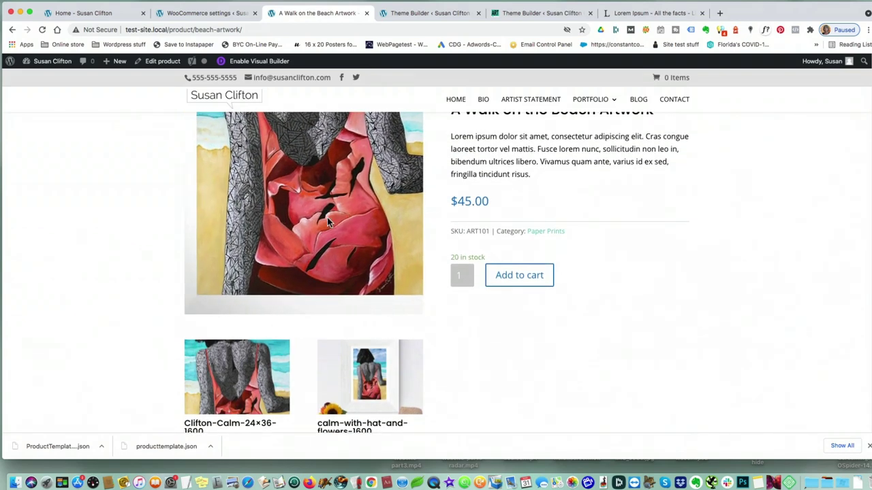
{"action": "scroll", "coordinate": [327, 217], "scroll_direction": "up", "scroll_amount": 2}
{"action": "scroll", "coordinate": [772, 340], "scroll_direction": "down", "scroll_amount": 2}
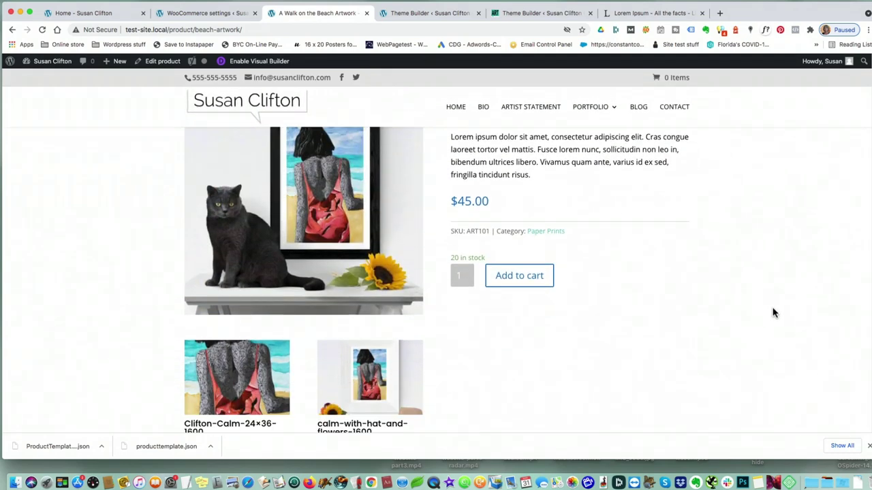
{"action": "scroll", "coordinate": [773, 313], "scroll_direction": "down", "scroll_amount": 5}
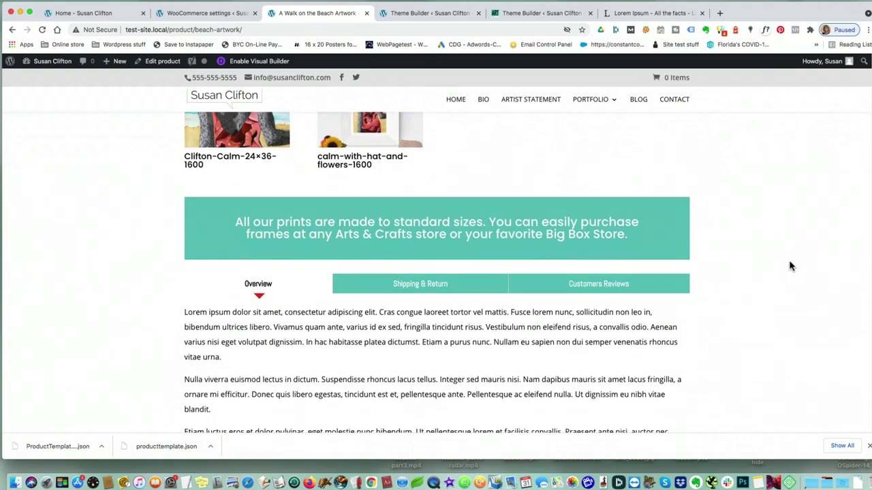
{"action": "scroll", "coordinate": [789, 265], "scroll_direction": "down", "scroll_amount": 1}
{"action": "scroll", "coordinate": [688, 321], "scroll_direction": "down", "scroll_amount": 2}
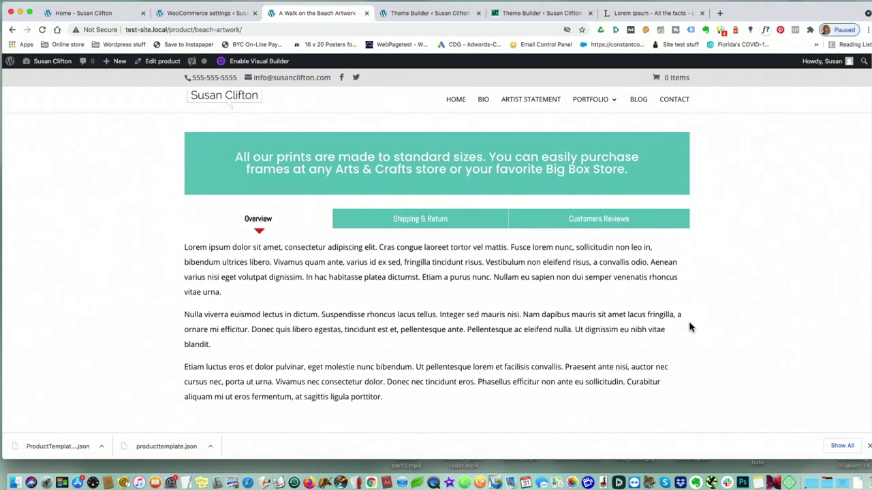
{"action": "scroll", "coordinate": [504, 309], "scroll_direction": "down", "scroll_amount": 1}
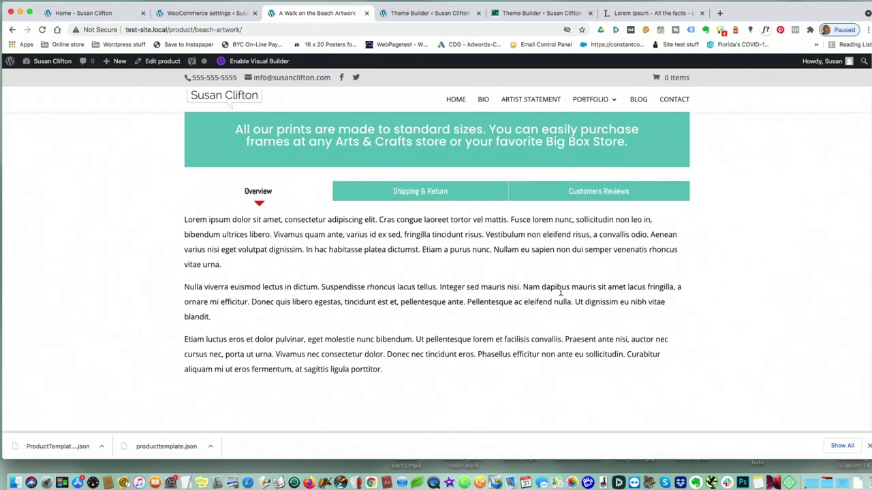
{"action": "scroll", "coordinate": [666, 282], "scroll_direction": "down", "scroll_amount": 3}
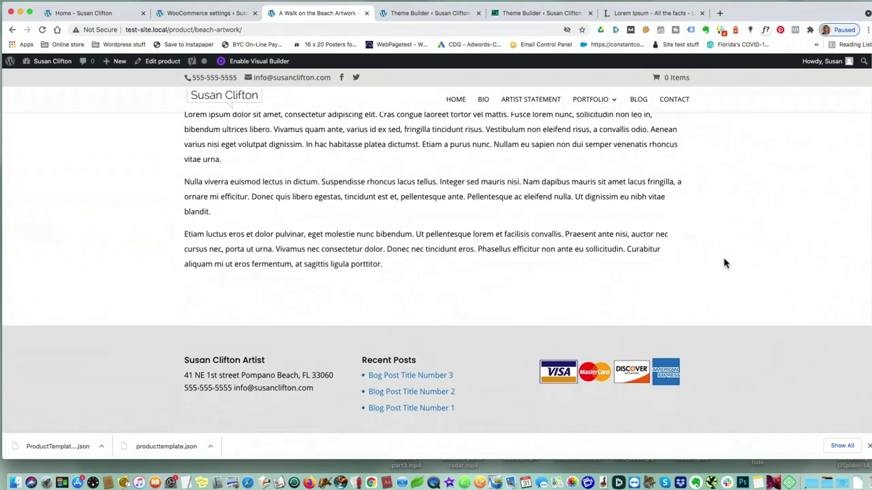
{"action": "scroll", "coordinate": [749, 232], "scroll_direction": "up", "scroll_amount": 8}
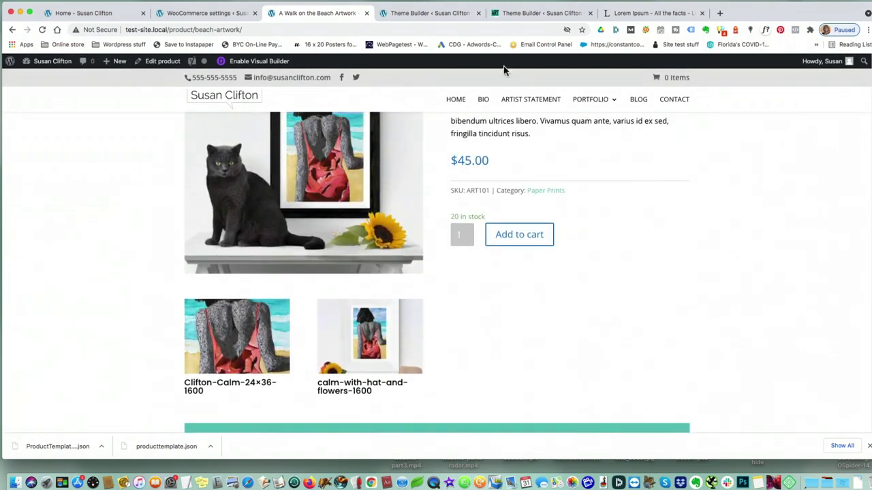
Open the All Products template's custom body for editing in the Theme Builder and inspect its product title module
{"action": "left_click", "coordinate": [443, 13]}
{"action": "mouse_move", "coordinate": [334, 271]}
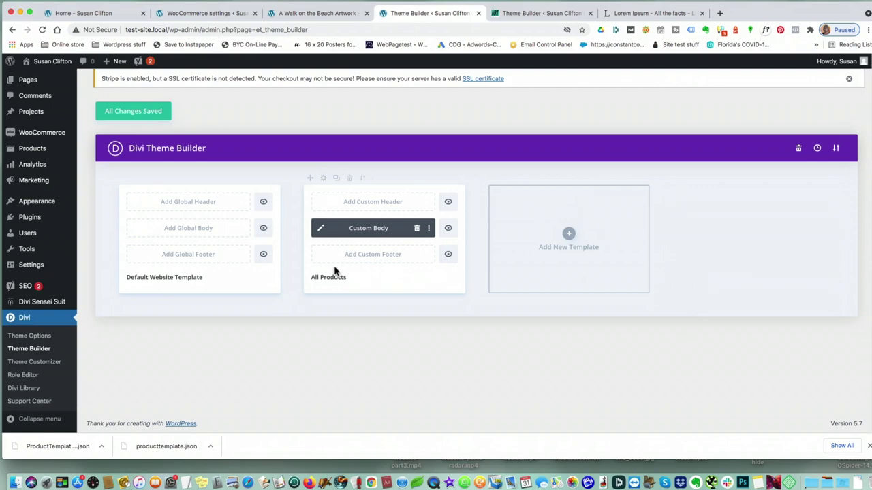
{"action": "left_click", "coordinate": [321, 230]}
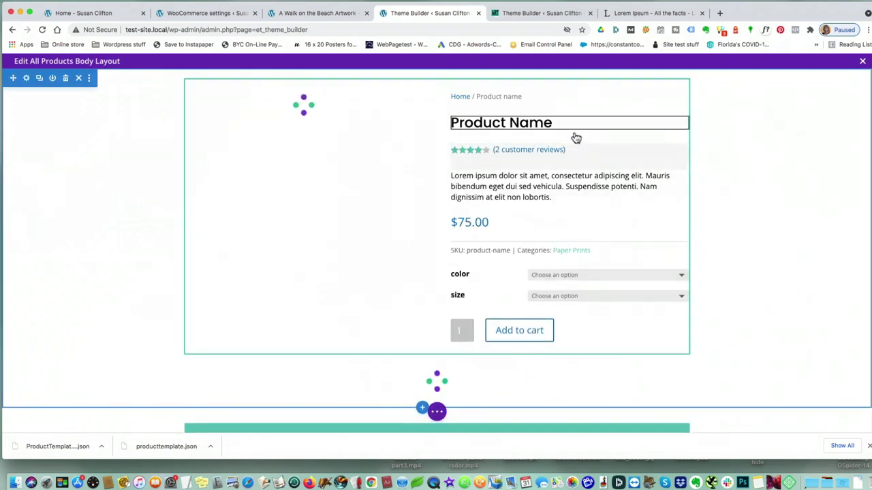
{"action": "left_click", "coordinate": [537, 125]}
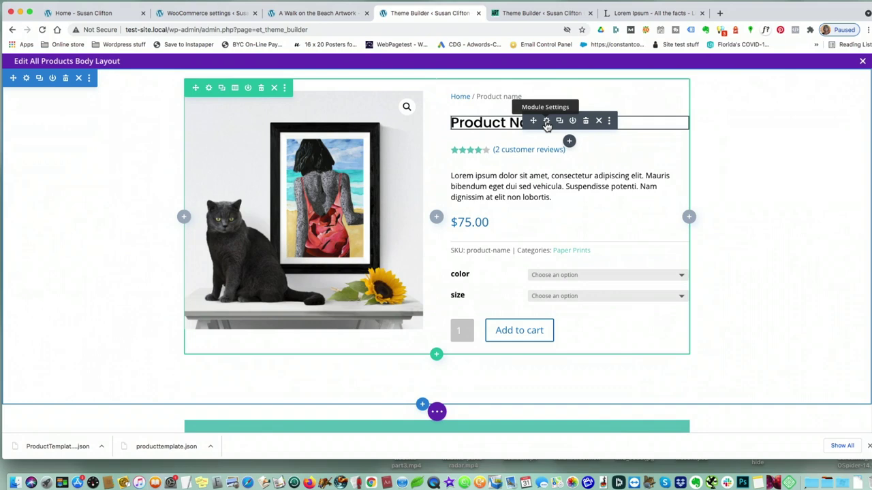
{"action": "triple_click", "coordinate": [483, 125]}
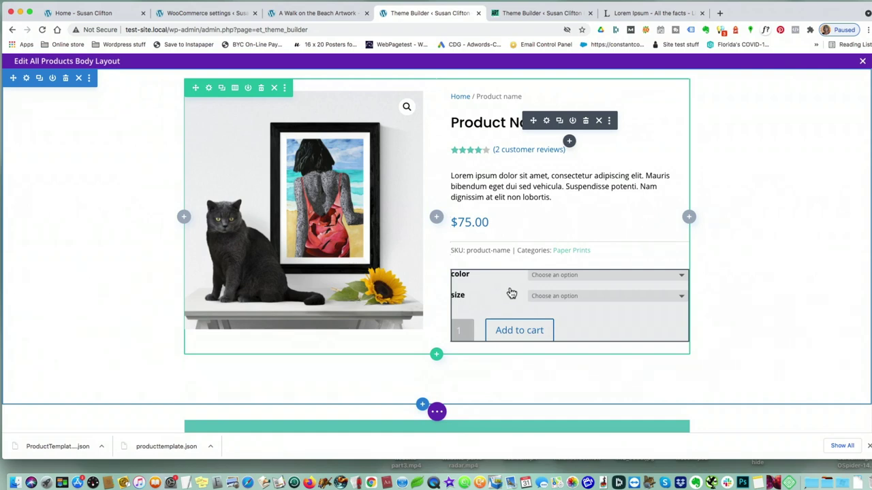
Turn custom button styles on and back off in the Add To Cart module's design settings, and close the settings
{"action": "left_click", "coordinate": [518, 304]}
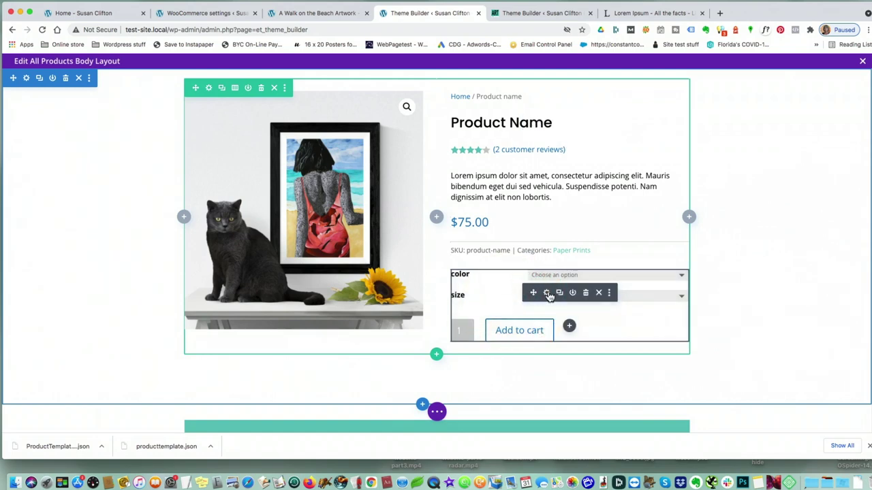
{"action": "left_click", "coordinate": [546, 293]}
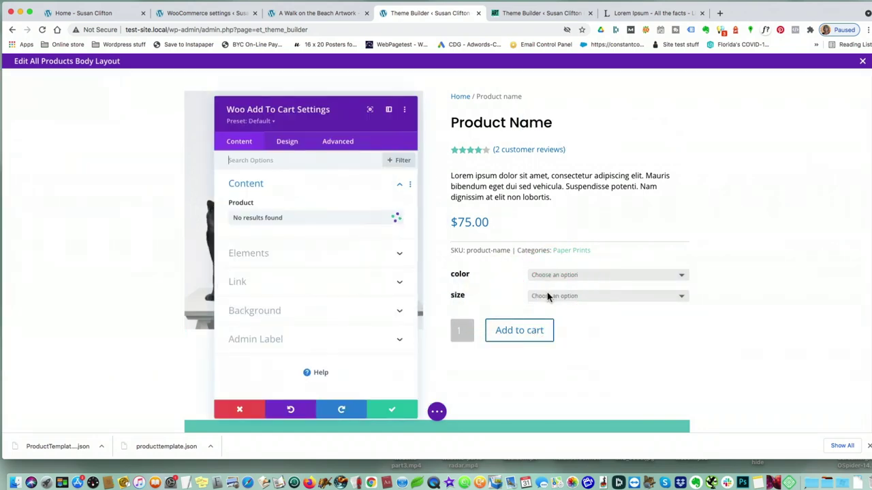
{"action": "left_click", "coordinate": [287, 143]}
{"action": "left_click", "coordinate": [260, 271]}
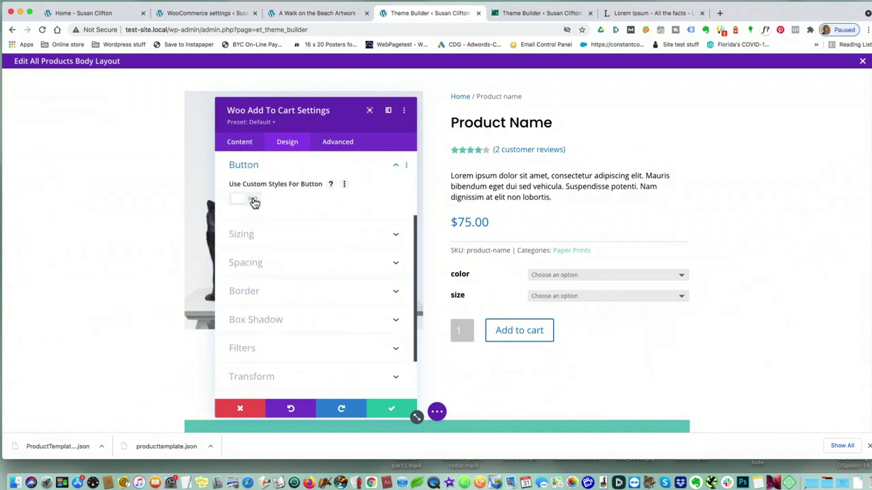
{"action": "left_click", "coordinate": [253, 200]}
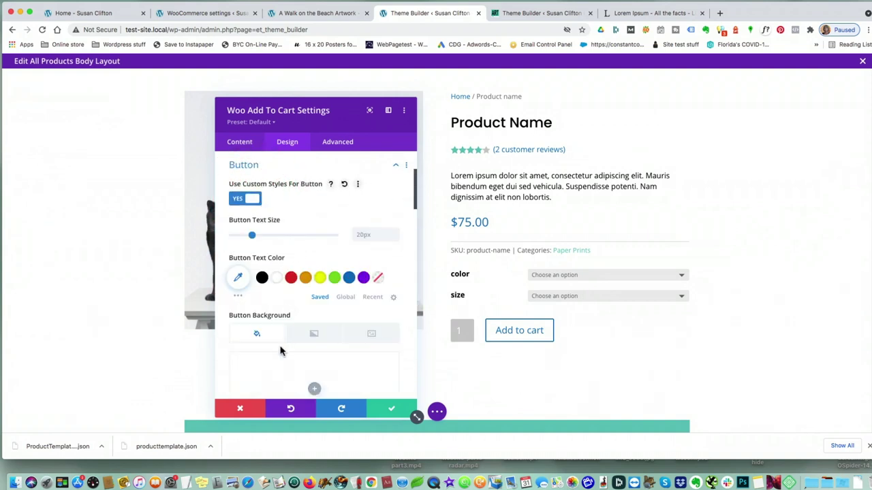
{"action": "left_click", "coordinate": [238, 198]}
{"action": "left_click", "coordinate": [388, 411]}
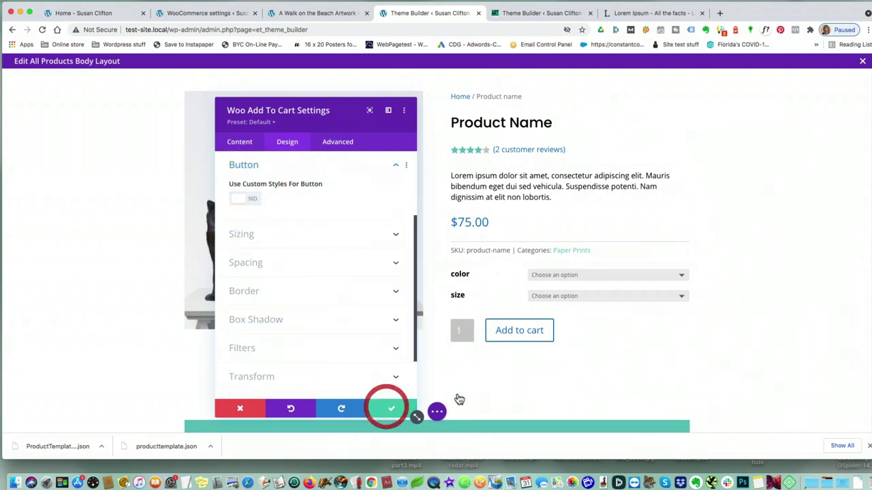
Inspect the title text in the settings of the Call To Action banner about print sizes and frames, and close them
{"action": "scroll", "coordinate": [749, 255], "scroll_direction": "down", "scroll_amount": 3}
{"action": "scroll", "coordinate": [745, 273], "scroll_direction": "down", "scroll_amount": 5}
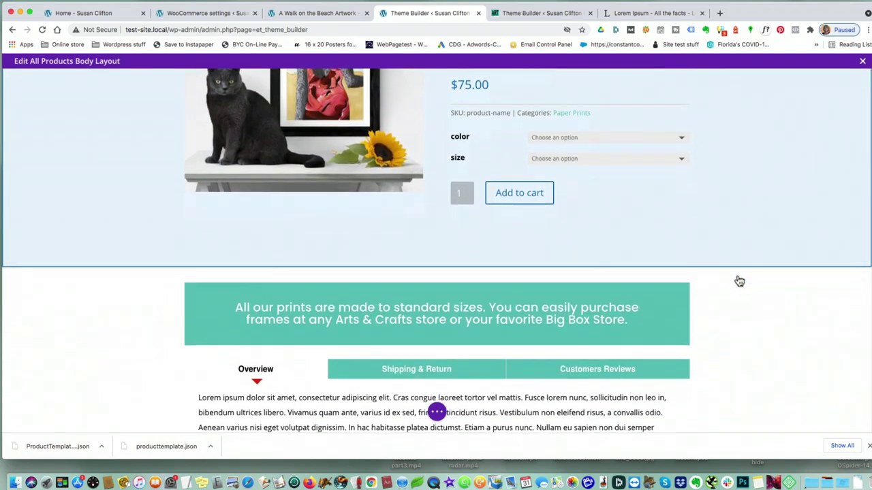
{"action": "left_click", "coordinate": [416, 245]}
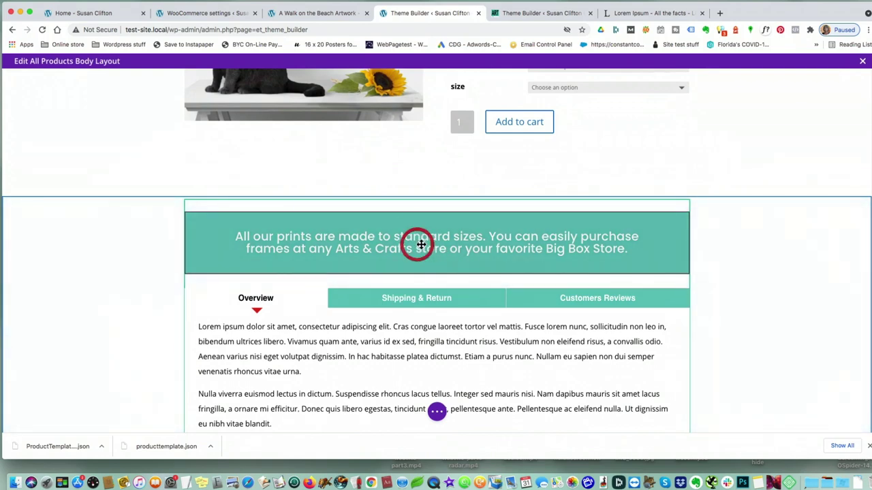
{"action": "left_click", "coordinate": [413, 236]}
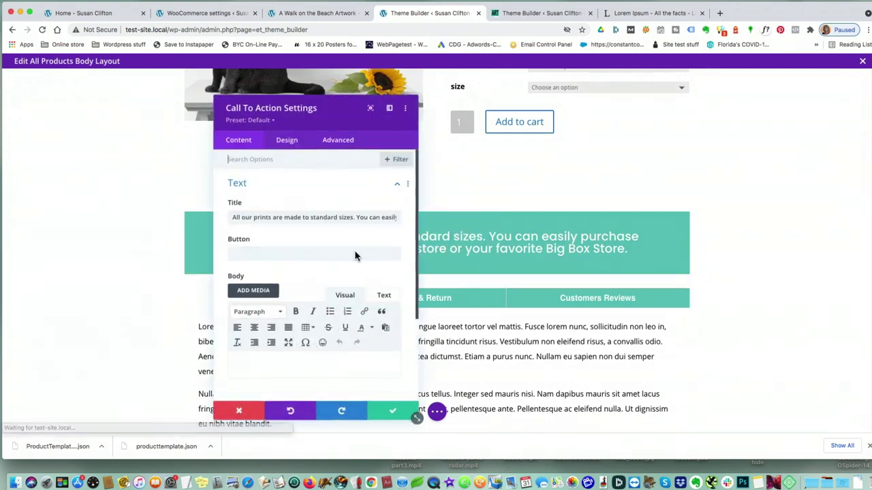
{"action": "triple_click", "coordinate": [247, 218]}
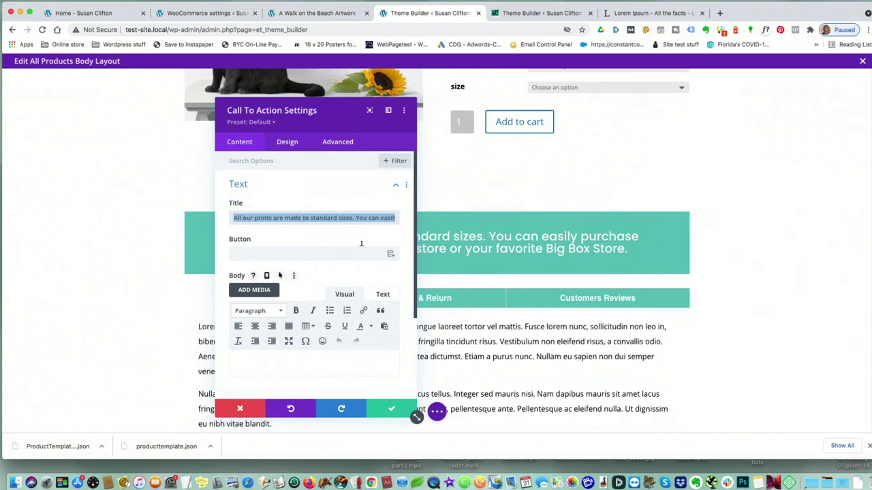
{"action": "left_click", "coordinate": [391, 408]}
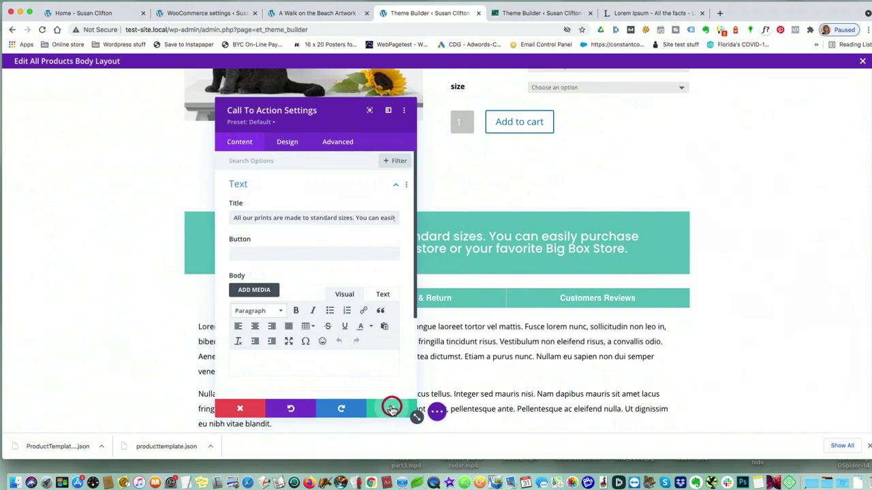
Inspect the Overview tab's dynamic body in the Tabs module and compare it with the description on the live product page
{"action": "scroll", "coordinate": [699, 319], "scroll_direction": "down", "scroll_amount": 3}
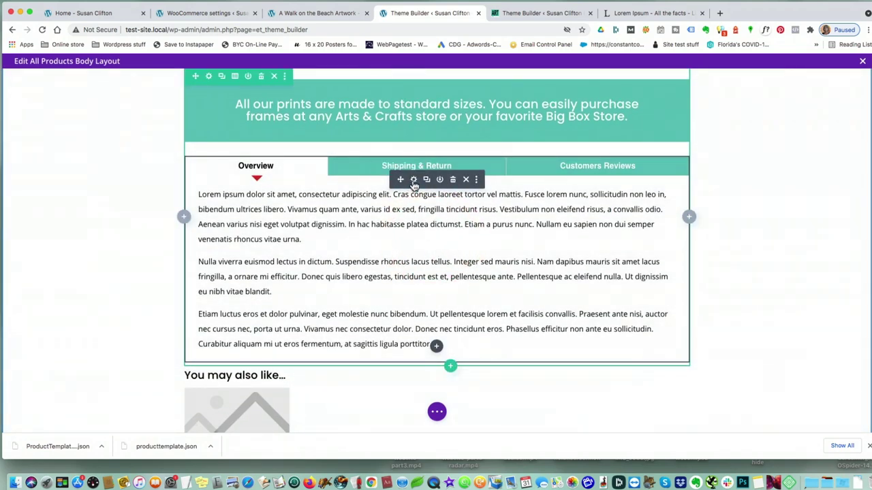
{"action": "left_click", "coordinate": [413, 180]}
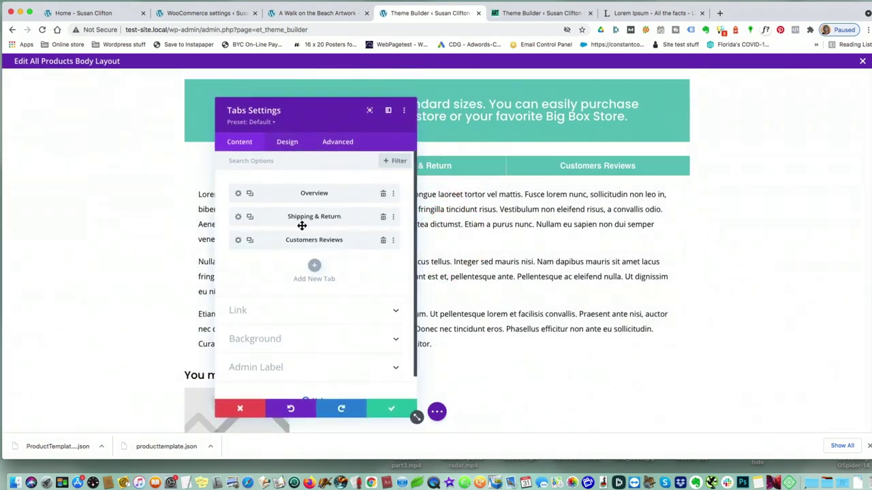
{"action": "left_click", "coordinate": [239, 193]}
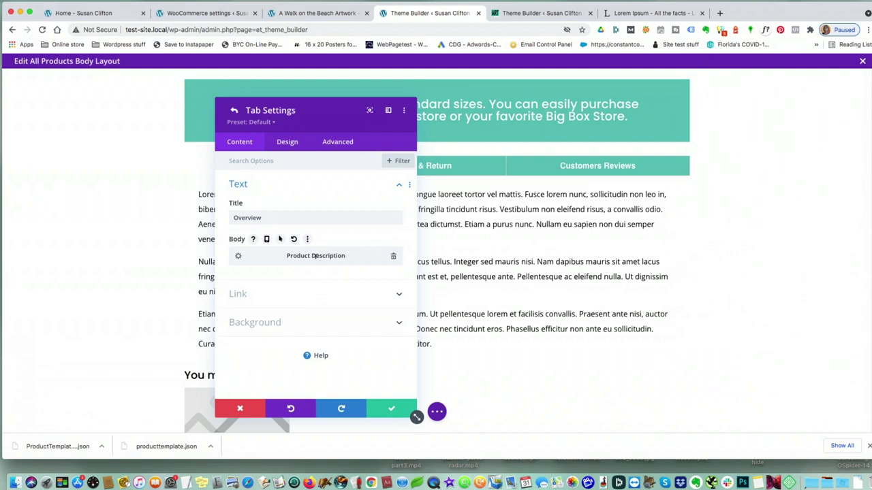
{"action": "left_click", "coordinate": [334, 14]}
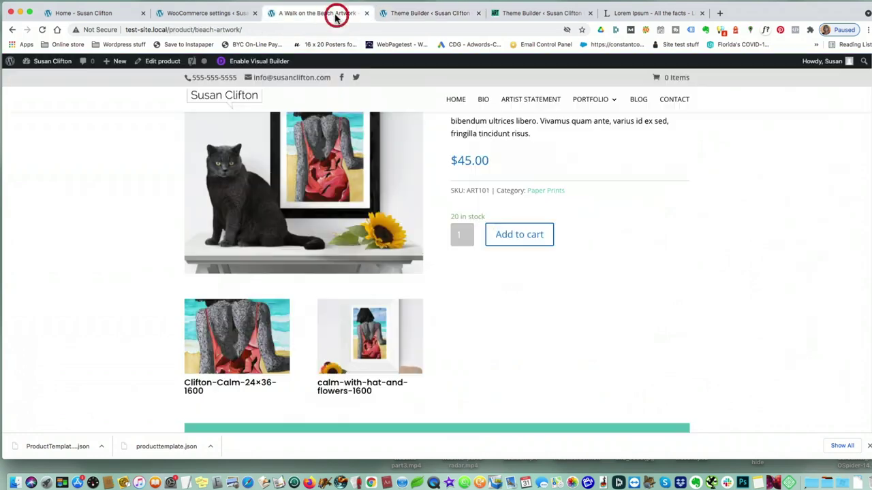
{"action": "scroll", "coordinate": [395, 272], "scroll_direction": "down", "scroll_amount": 5}
{"action": "scroll", "coordinate": [402, 300], "scroll_direction": "down", "scroll_amount": 3}
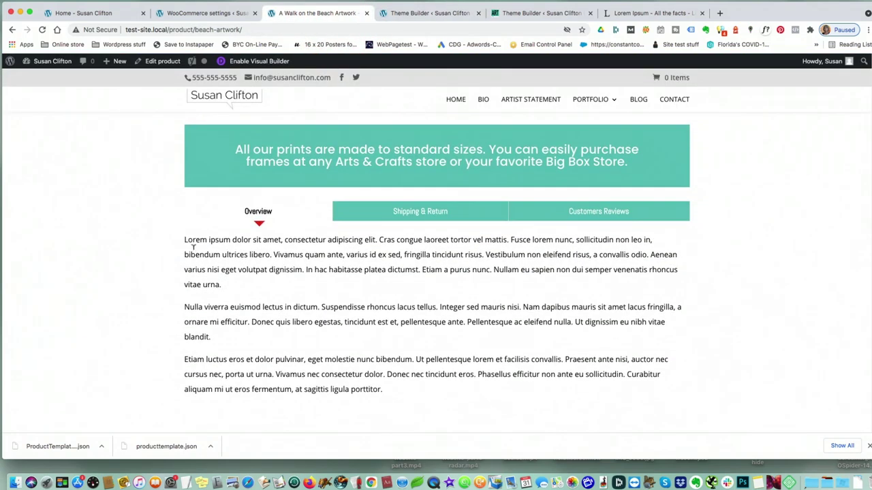
{"action": "left_click_drag", "start_coordinate": [185, 239], "coordinate": [385, 375]}
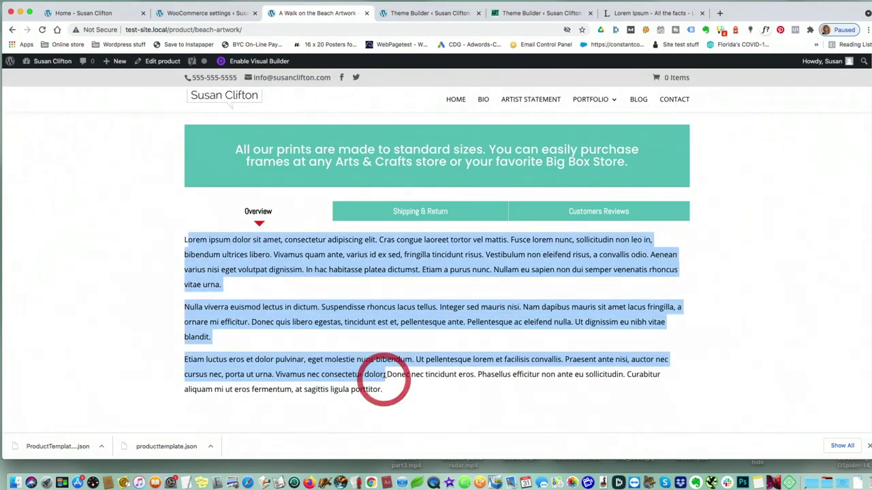
{"action": "left_click", "coordinate": [436, 13]}
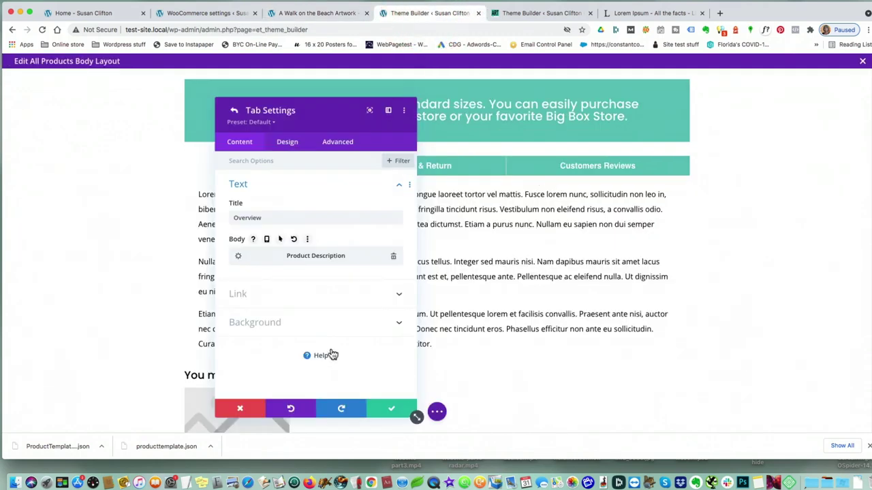
{"action": "left_click", "coordinate": [381, 408]}
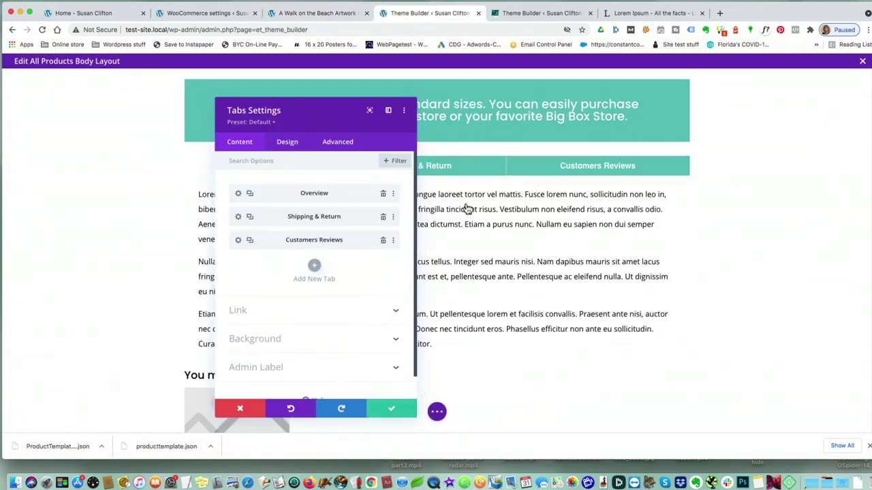
Review the body content of the Shipping & Return and Customers Reviews tabs, and close the Tabs module settings
{"action": "left_click", "coordinate": [238, 217]}
{"action": "scroll", "coordinate": [339, 332], "scroll_direction": "down", "scroll_amount": 4}
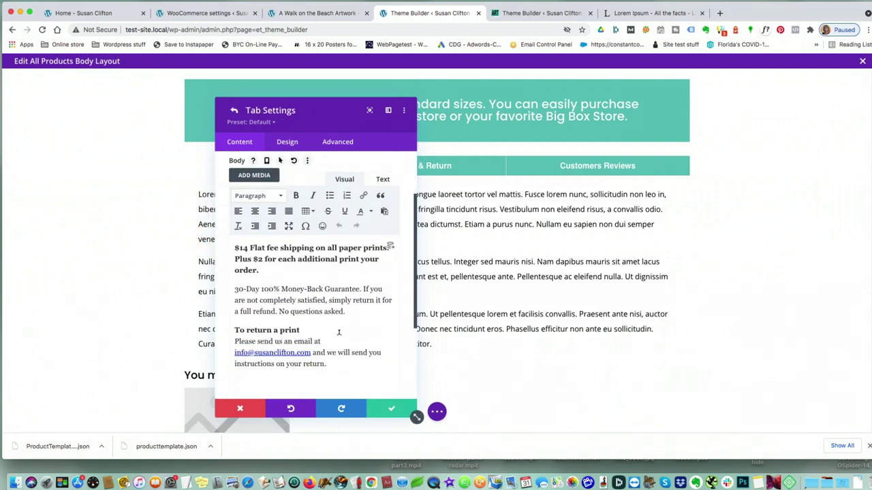
{"action": "scroll", "coordinate": [338, 332], "scroll_direction": "down", "scroll_amount": 2}
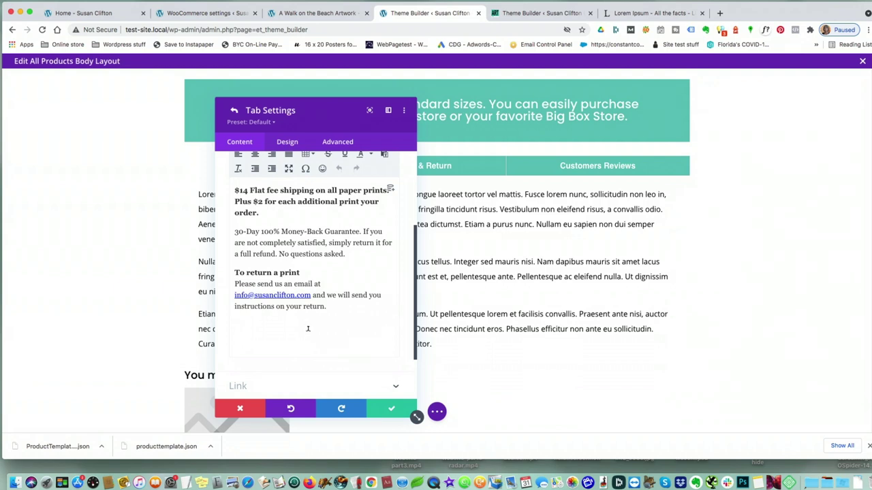
{"action": "left_click", "coordinate": [385, 411]}
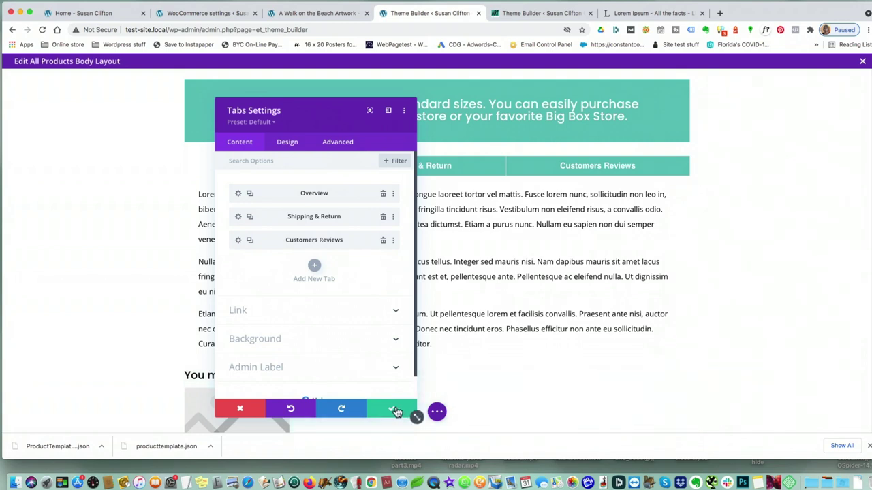
{"action": "left_click", "coordinate": [239, 240]}
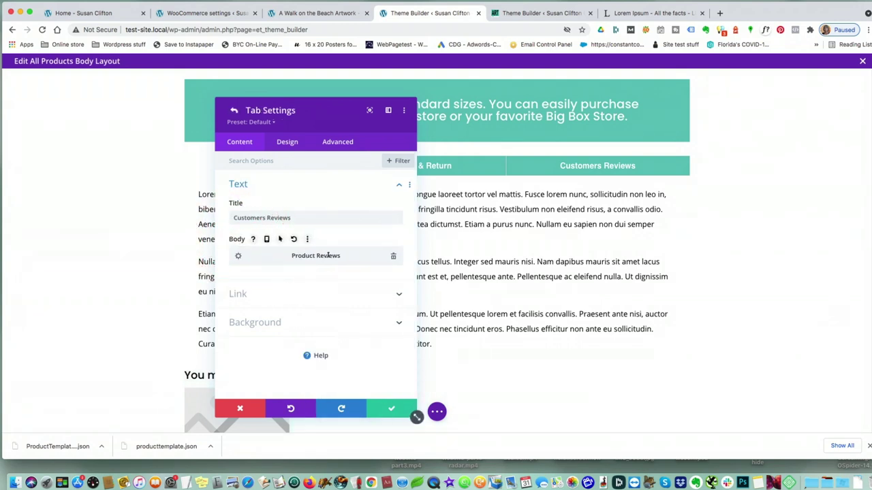
{"action": "left_click", "coordinate": [390, 410]}
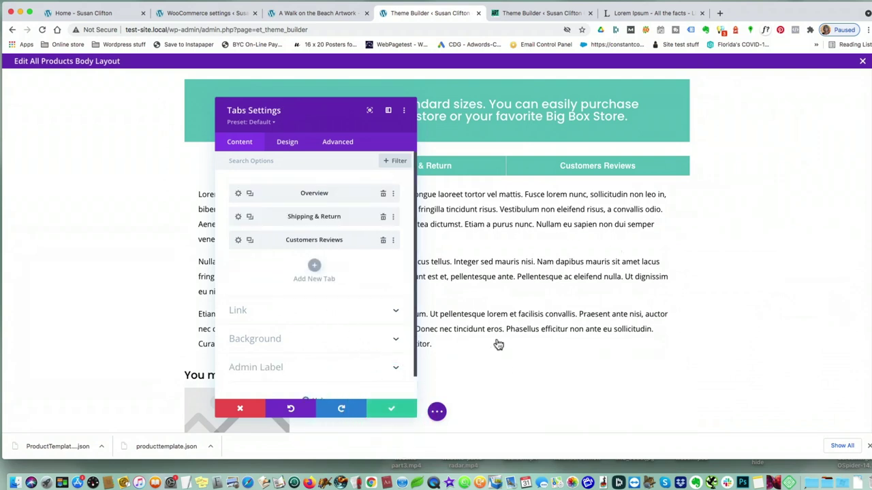
{"action": "left_click", "coordinate": [394, 410]}
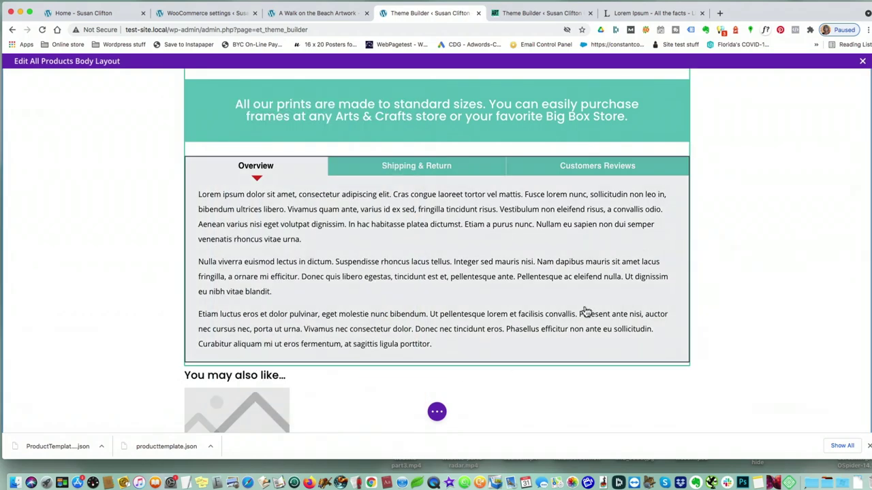
Save the All Products body layout, close its editor and save the Theme Builder changes
{"action": "scroll", "coordinate": [585, 311], "scroll_direction": "down", "scroll_amount": 5}
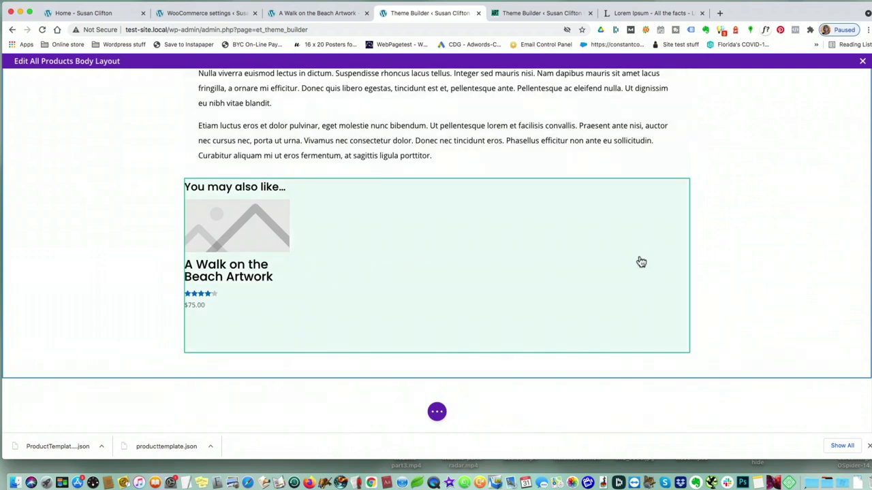
{"action": "left_click", "coordinate": [436, 412]}
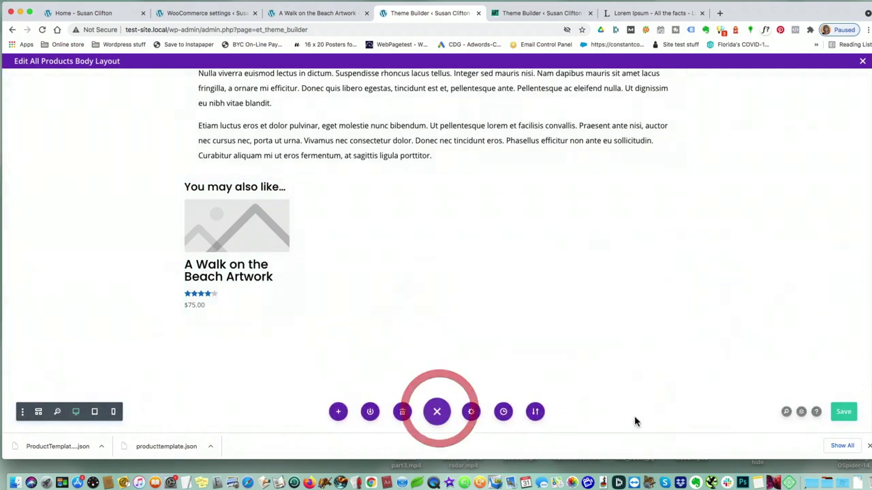
{"action": "left_click", "coordinate": [843, 412]}
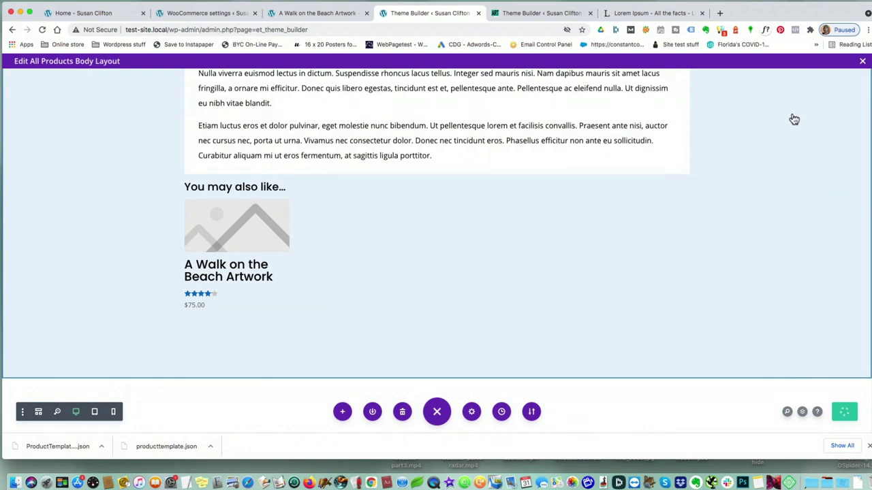
{"action": "left_click", "coordinate": [861, 62]}
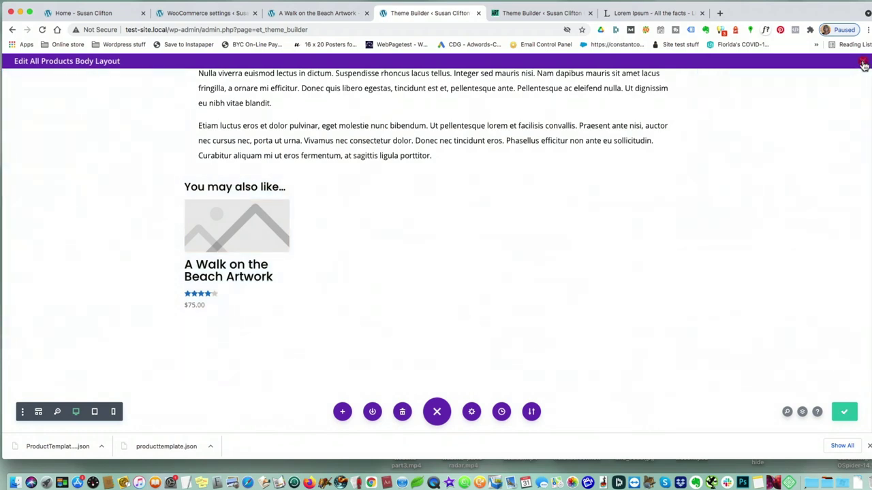
{"action": "left_click", "coordinate": [150, 113]}
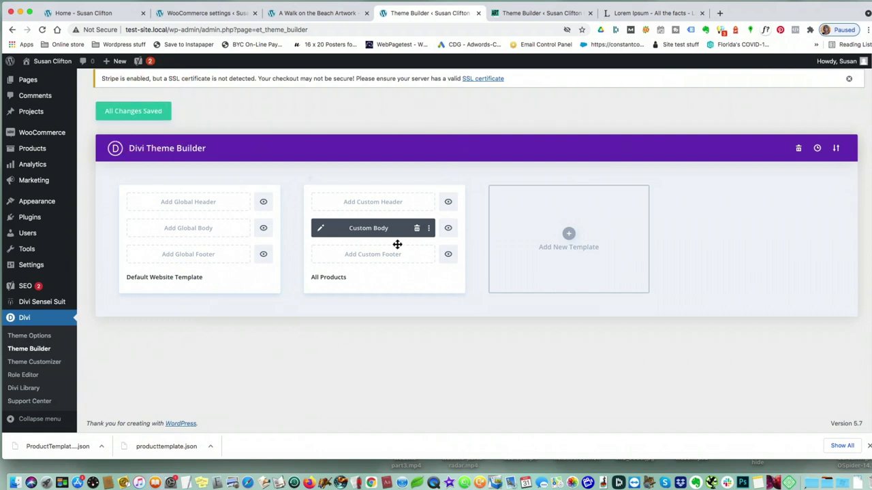
{"action": "mouse_move", "coordinate": [337, 235]}
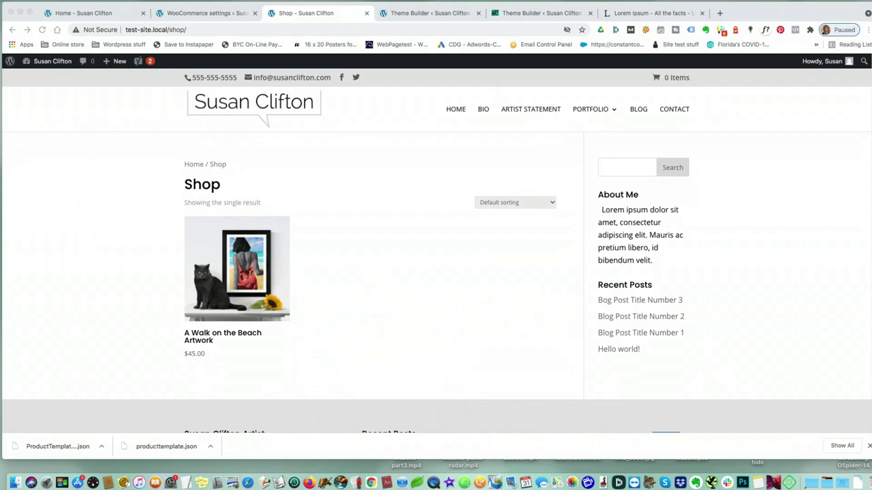
Create a new WordPress page from the Shop page and title it "Paper Prints"
{"action": "left_click", "coordinate": [397, 171]}
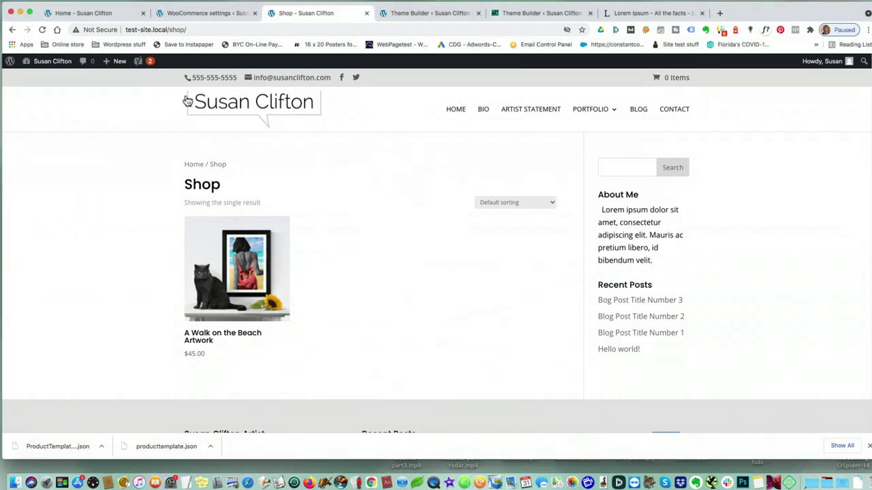
{"action": "mouse_move", "coordinate": [120, 62]}
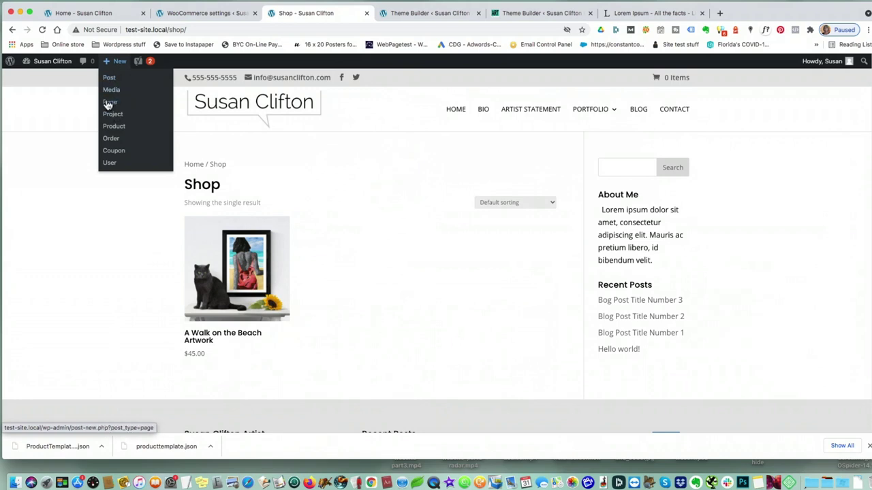
{"action": "left_click", "coordinate": [108, 102]}
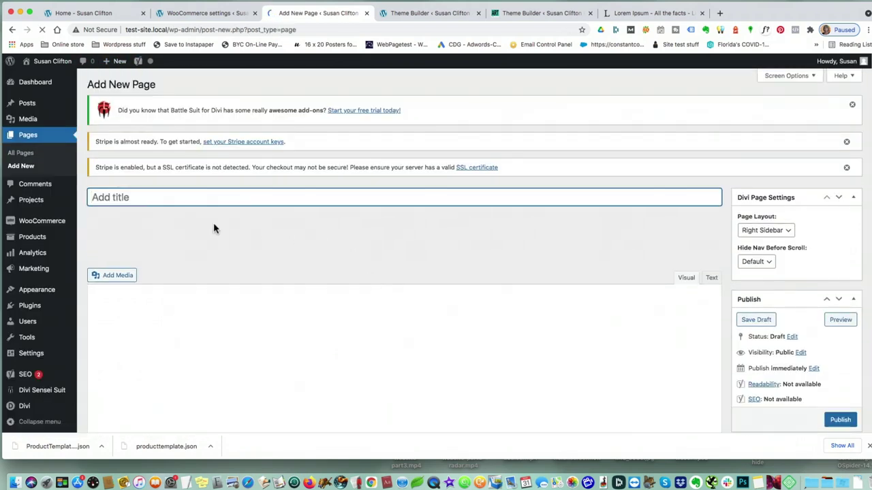
{"action": "left_click", "coordinate": [123, 199]}
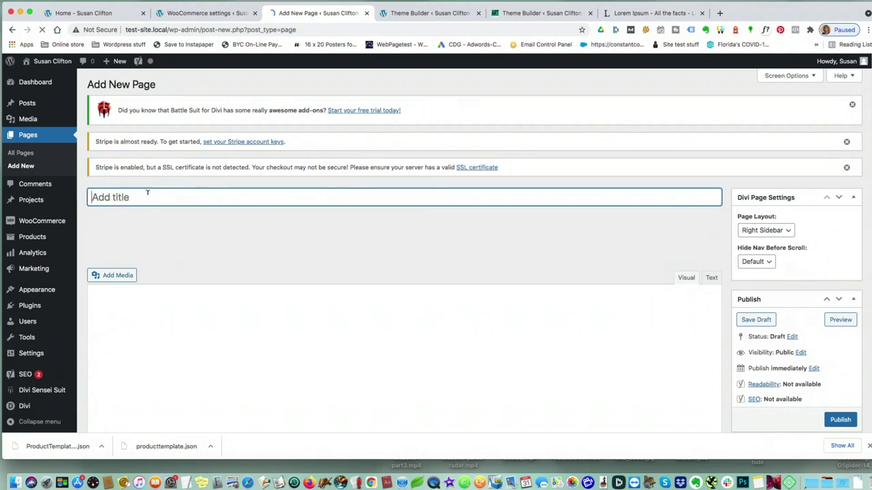
{"action": "type", "text": "Paper Prints"}
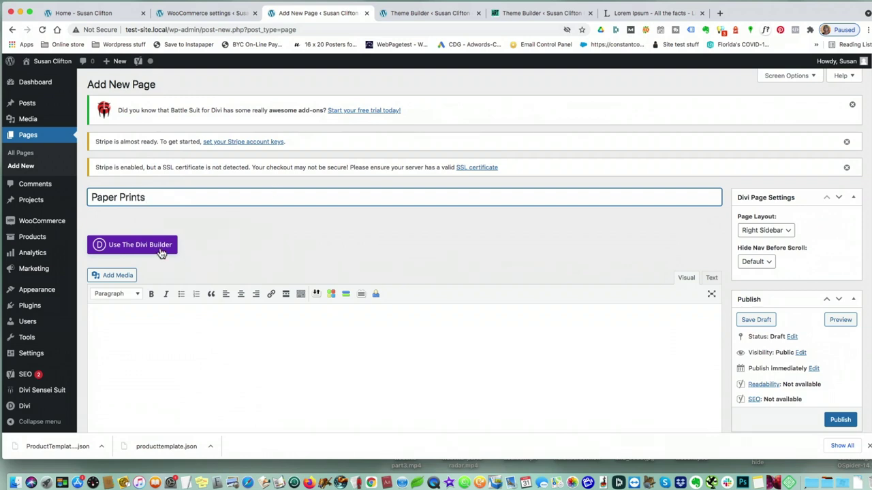
Build the Paper Prints page from scratch with the Divi Builder and insert a single-column row
{"action": "left_click", "coordinate": [162, 252]}
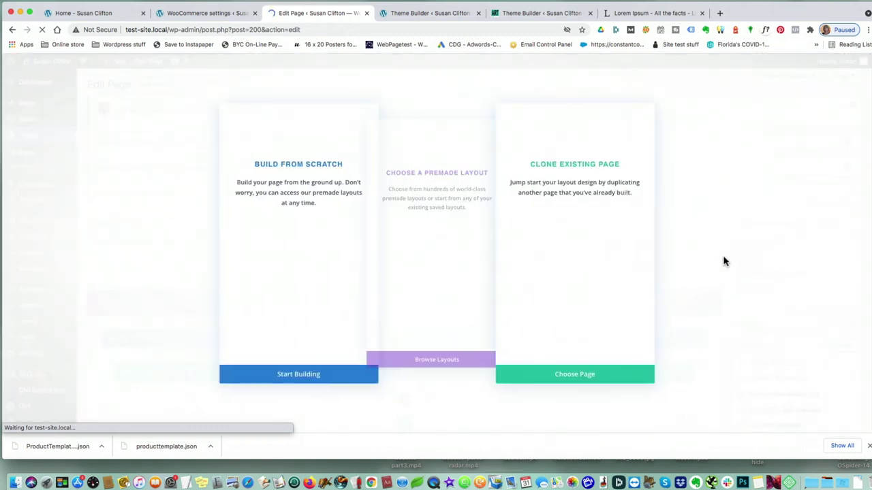
{"action": "left_click", "coordinate": [289, 244]}
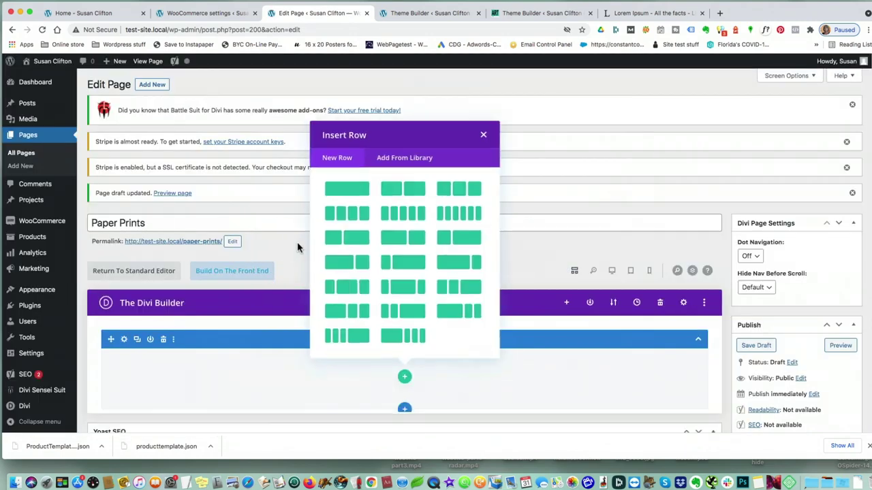
{"action": "left_click", "coordinate": [349, 185]}
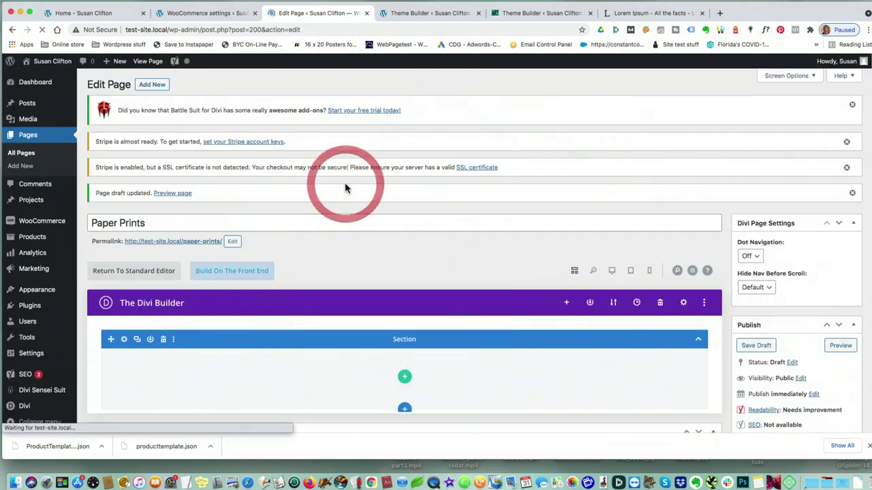
Insert a Shop module into the new row of the Paper Prints page
{"action": "scroll", "coordinate": [450, 269], "scroll_direction": "down", "scroll_amount": 5}
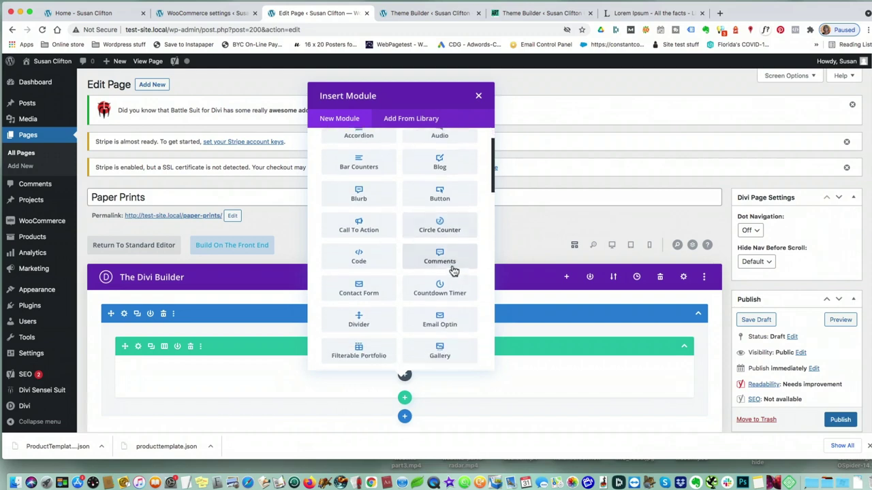
{"action": "scroll", "coordinate": [456, 264], "scroll_direction": "down", "scroll_amount": 7}
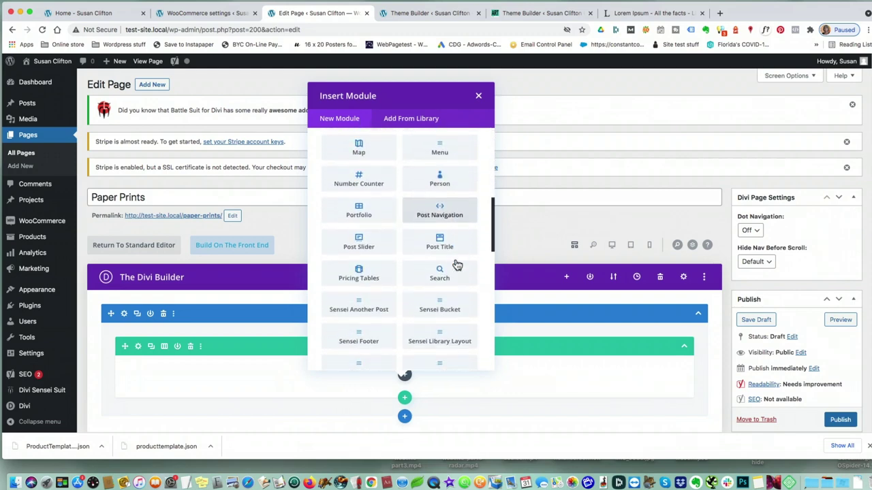
{"action": "scroll", "coordinate": [455, 265], "scroll_direction": "down", "scroll_amount": 4}
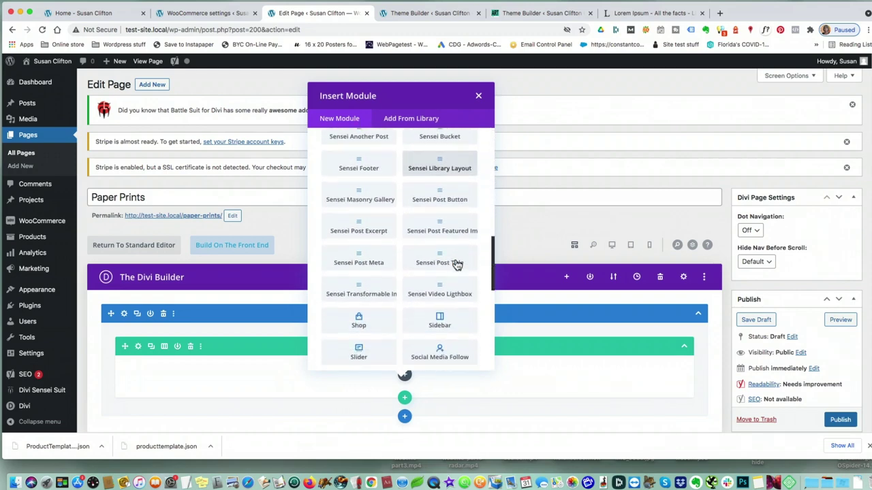
{"action": "left_click", "coordinate": [373, 276]}
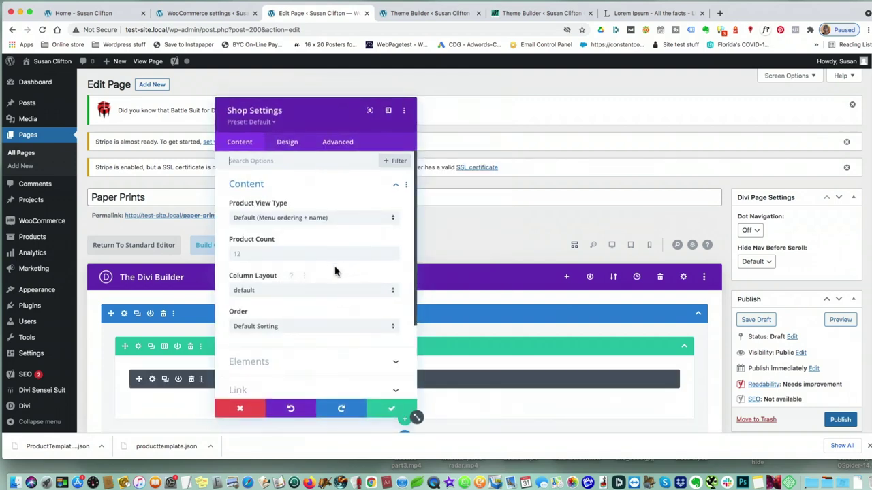
Set the Shop module's product view type to Product Category, include only the Paper Prints category, and save the module
{"action": "left_click", "coordinate": [237, 251]}
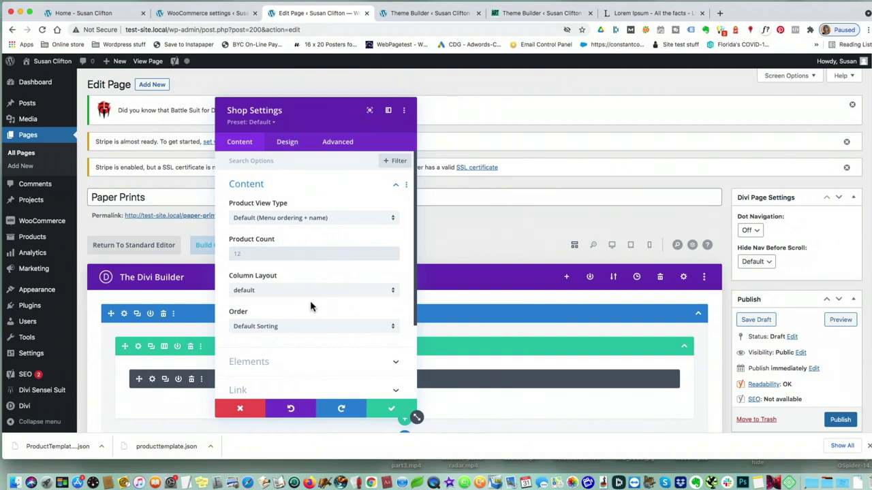
{"action": "scroll", "coordinate": [320, 245], "scroll_direction": "down", "scroll_amount": 4}
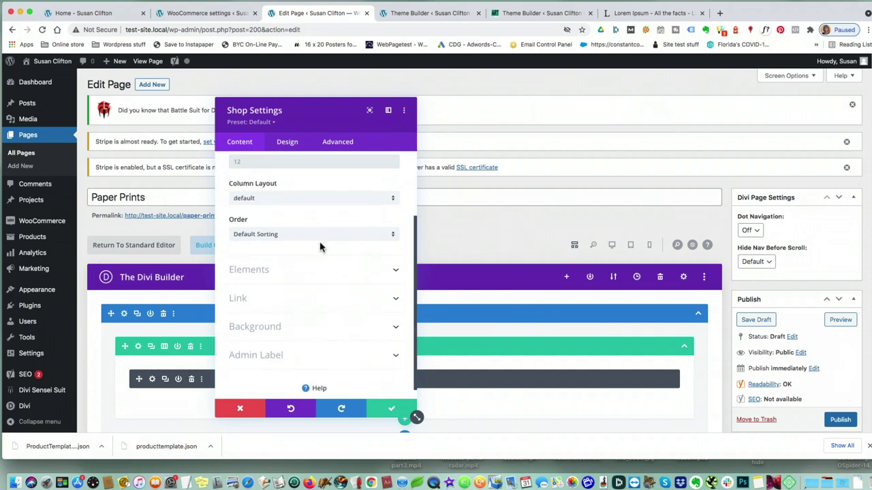
{"action": "left_click", "coordinate": [302, 256]}
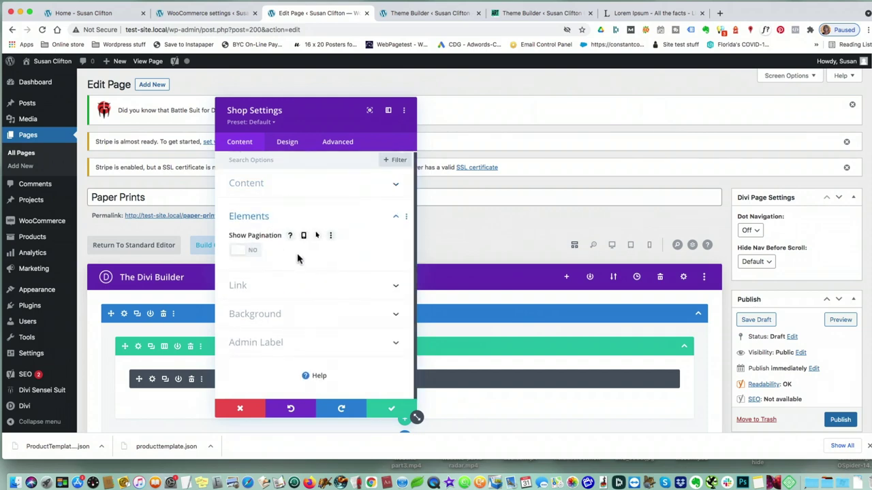
{"action": "left_click", "coordinate": [333, 187]}
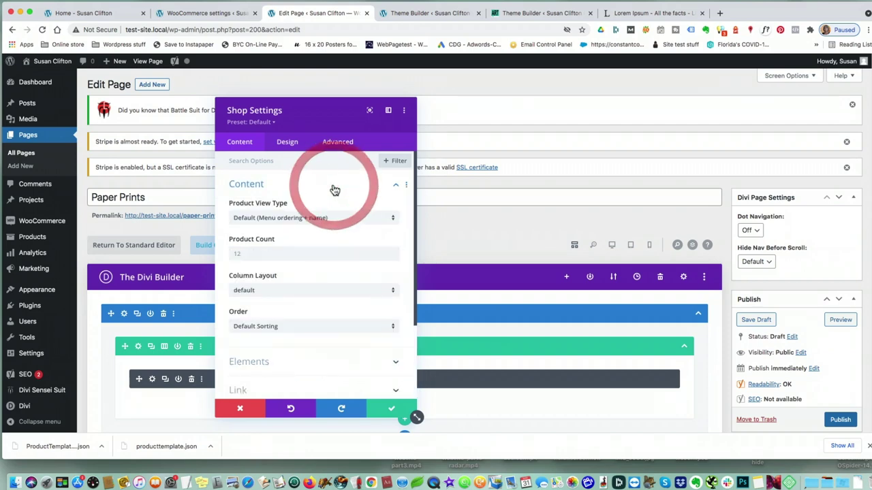
{"action": "left_click", "coordinate": [320, 219]}
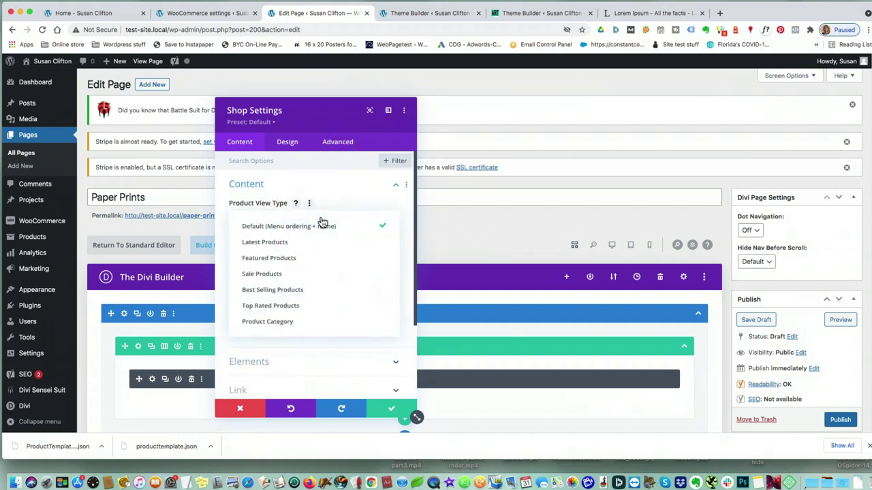
{"action": "left_click", "coordinate": [283, 320]}
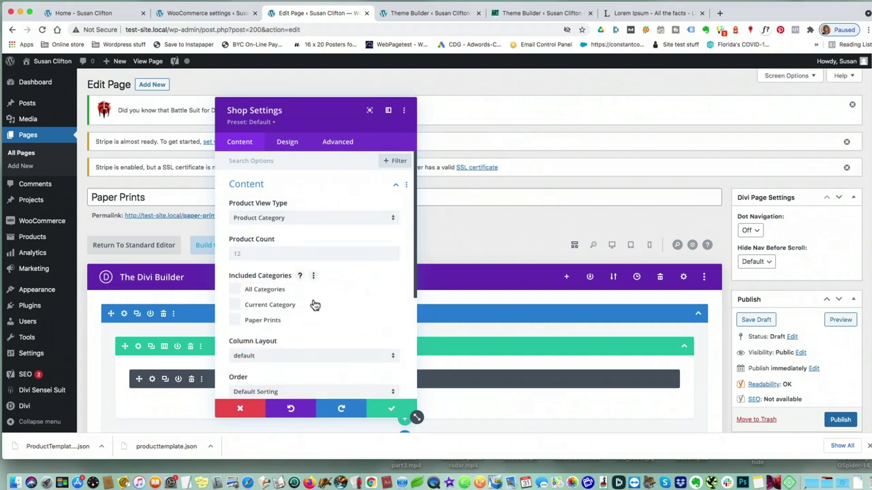
{"action": "left_click", "coordinate": [235, 323]}
{"action": "left_click", "coordinate": [391, 409]}
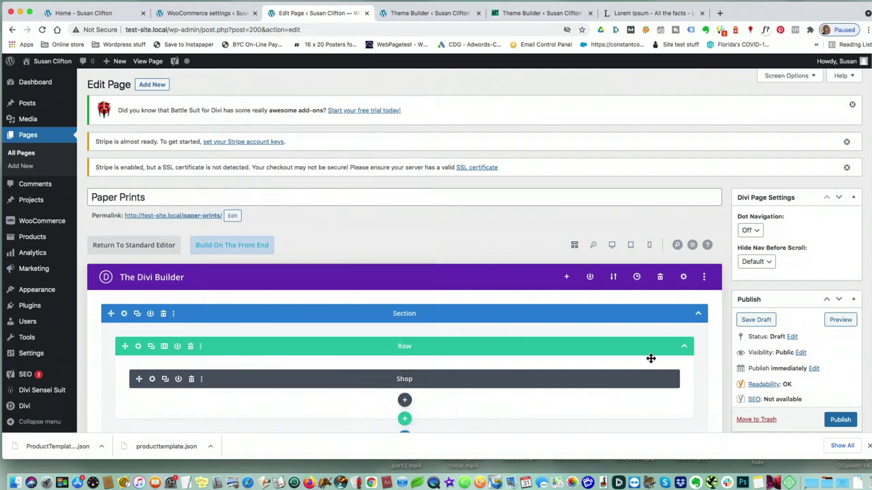
Publish the Paper Prints page and open its live version
{"action": "scroll", "coordinate": [650, 358], "scroll_direction": "down", "scroll_amount": 2}
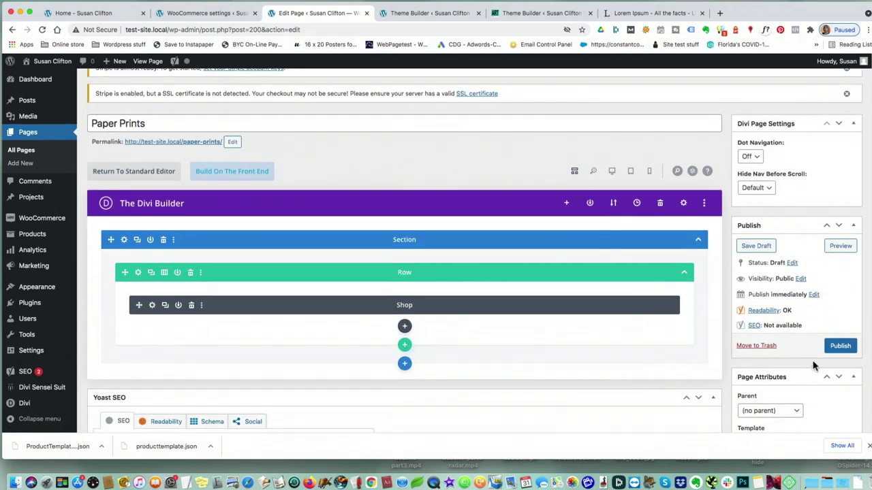
{"action": "left_click", "coordinate": [841, 347]}
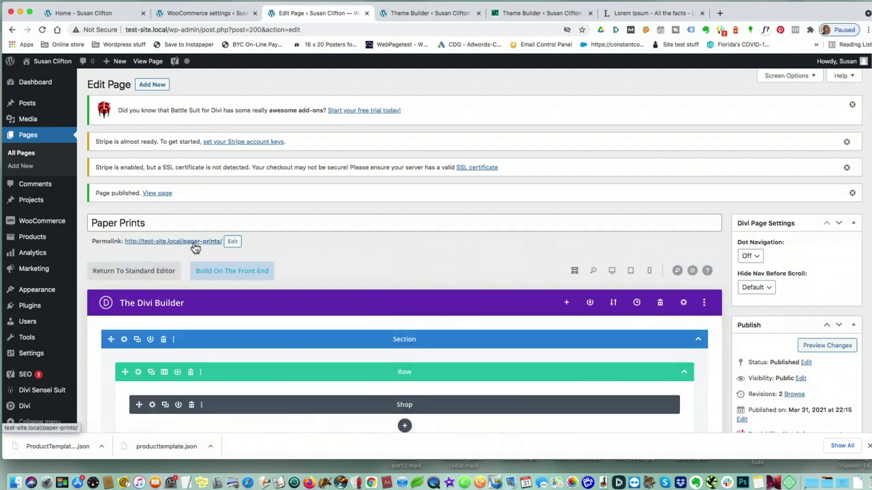
{"action": "triple_click", "coordinate": [194, 247]}
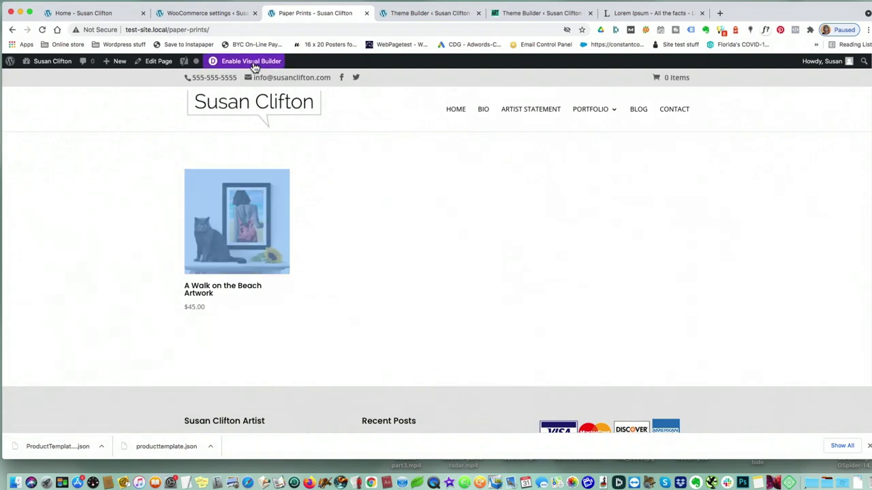
Enable the Visual Builder on the Paper Prints page and open the Shop module's settings
{"action": "left_click", "coordinate": [225, 61]}
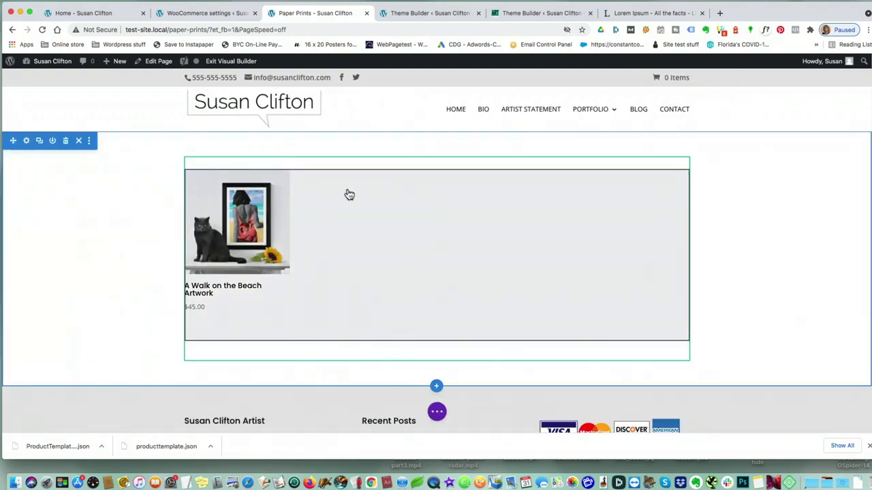
{"action": "left_click", "coordinate": [346, 191]}
{"action": "left_click", "coordinate": [412, 194]}
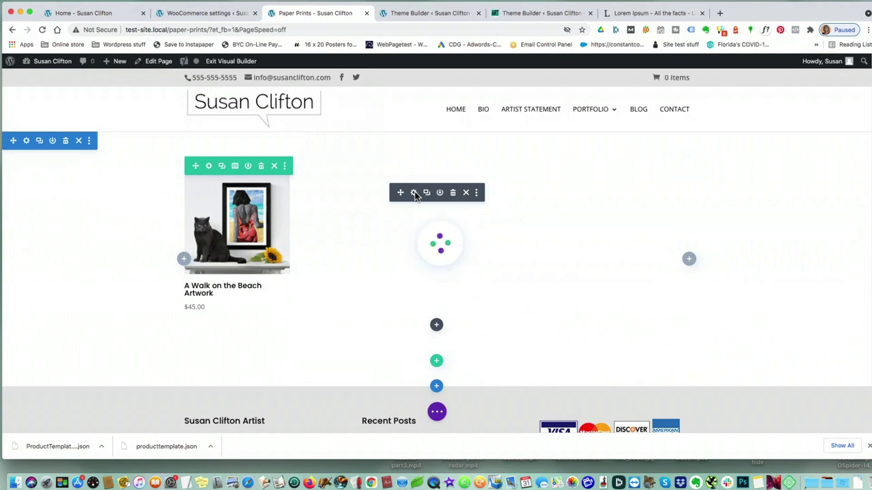
{"action": "left_click", "coordinate": [415, 193]}
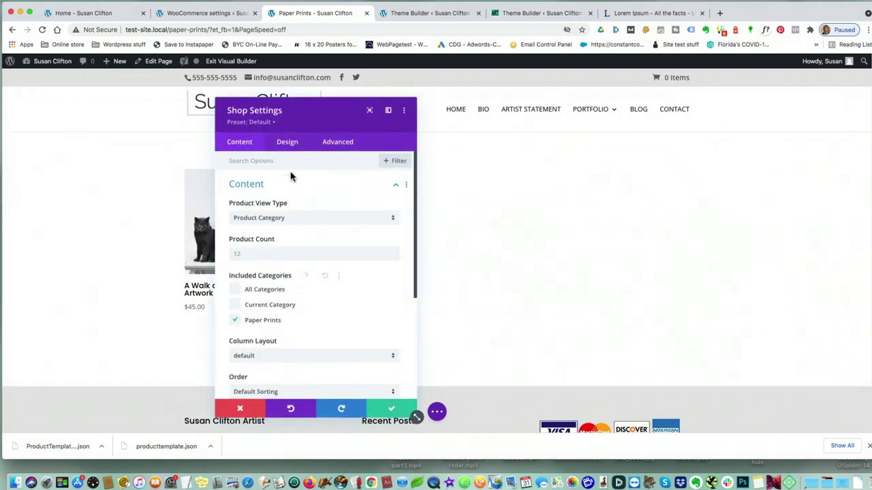
Set the Shop module's product title text size to 22px
{"action": "left_click", "coordinate": [288, 143]}
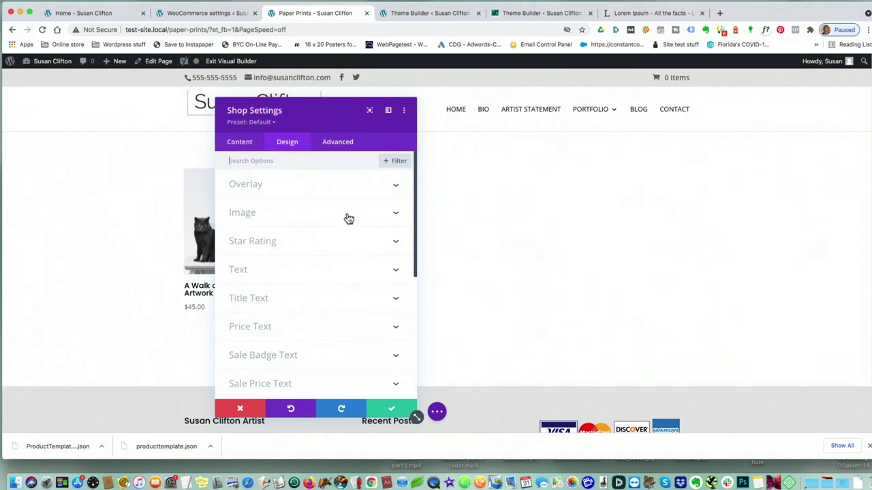
{"action": "left_click", "coordinate": [324, 299]}
{"action": "scroll", "coordinate": [339, 333], "scroll_direction": "down", "scroll_amount": 2}
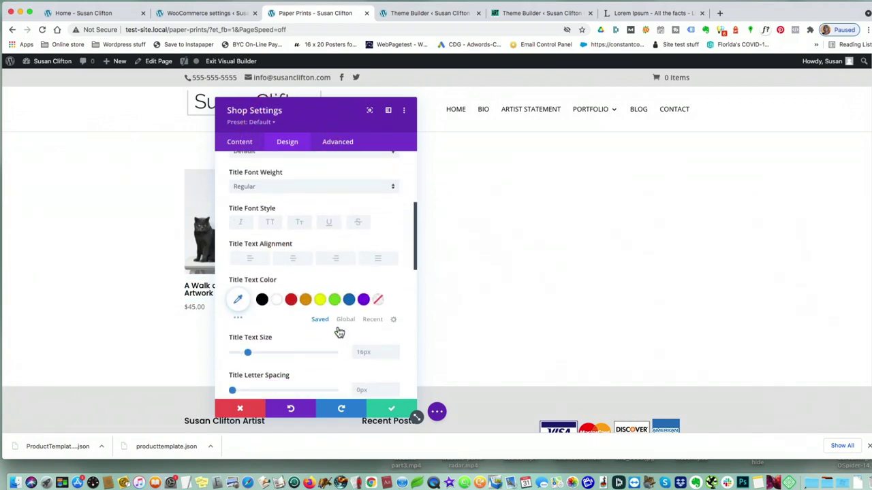
{"action": "left_click_drag", "start_coordinate": [327, 114], "coordinate": [435, 106]}
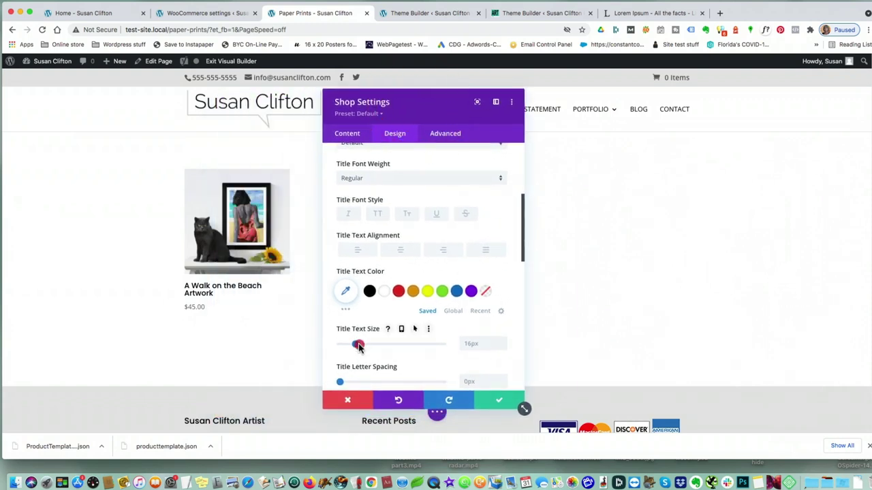
{"action": "left_click_drag", "start_coordinate": [359, 348], "coordinate": [361, 346]}
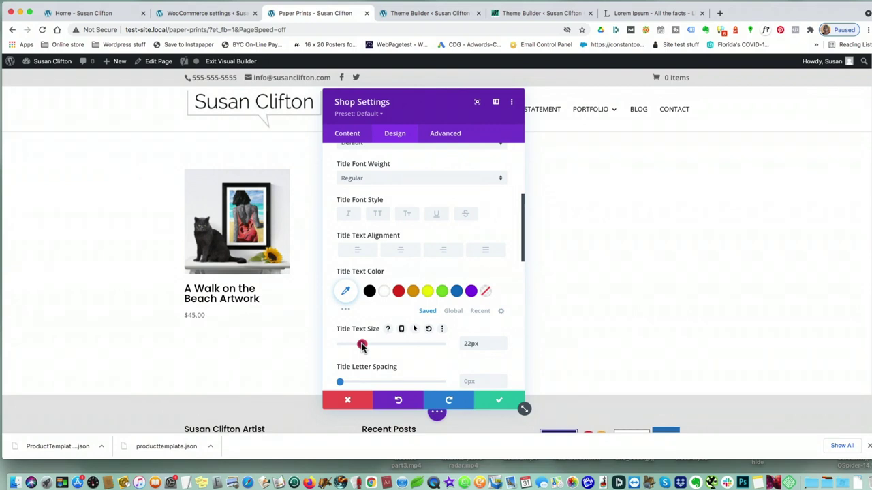
Style the Shop module's price text with a bold font weight, blue color and 16px text size
{"action": "scroll", "coordinate": [452, 362], "scroll_direction": "down", "scroll_amount": 8}
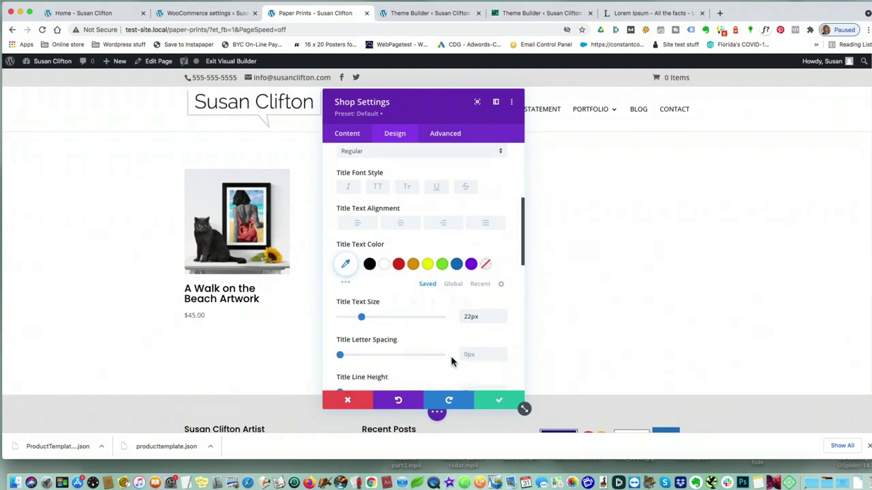
{"action": "left_click", "coordinate": [439, 307]}
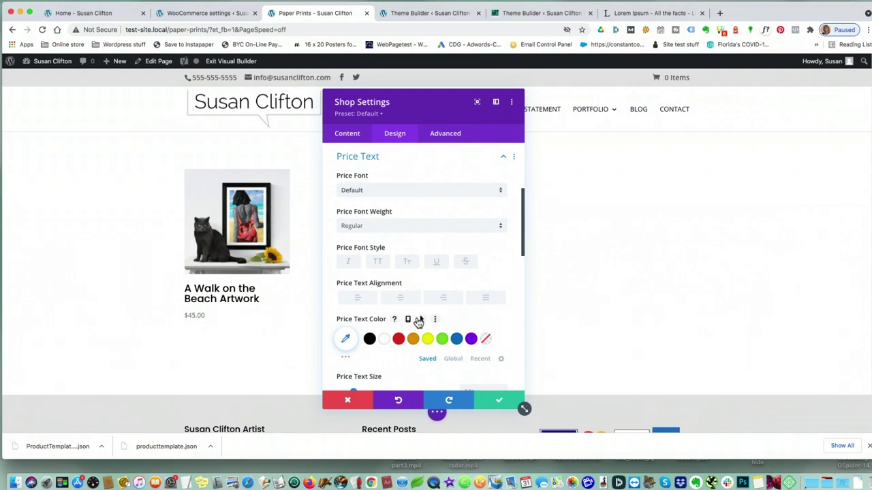
{"action": "scroll", "coordinate": [419, 322], "scroll_direction": "down", "scroll_amount": 1}
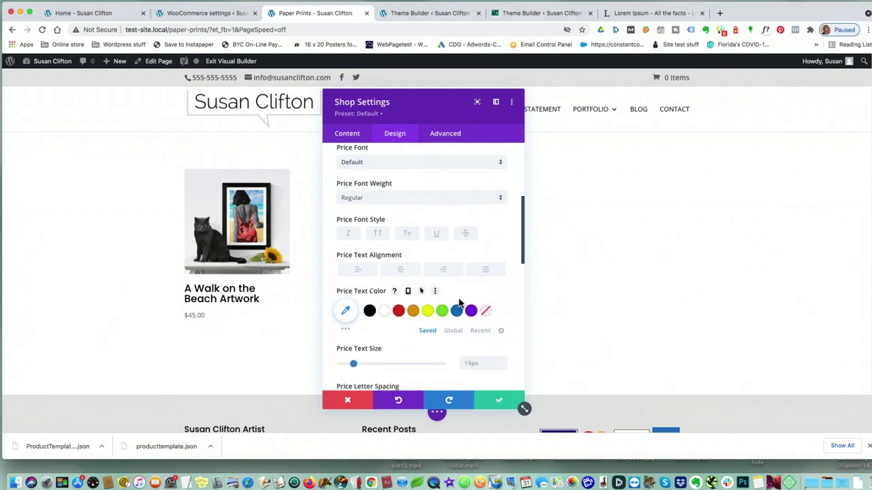
{"action": "left_click", "coordinate": [391, 197]}
{"action": "left_click", "coordinate": [371, 255]}
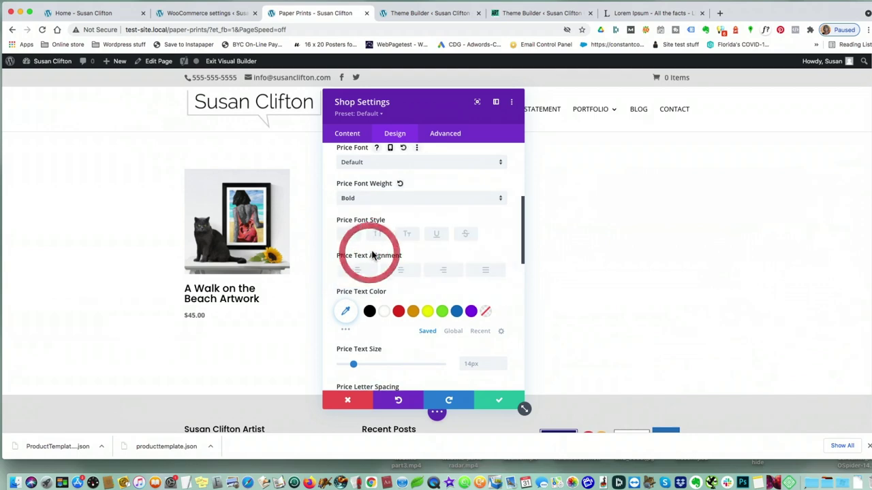
{"action": "left_click", "coordinate": [457, 312]}
{"action": "scroll", "coordinate": [442, 330], "scroll_direction": "down", "scroll_amount": 1}
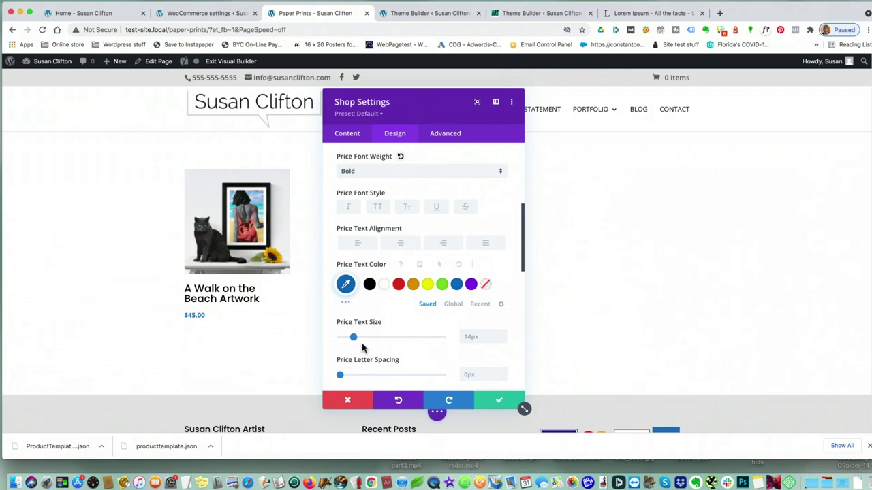
{"action": "left_click_drag", "start_coordinate": [355, 340], "coordinate": [357, 341]}
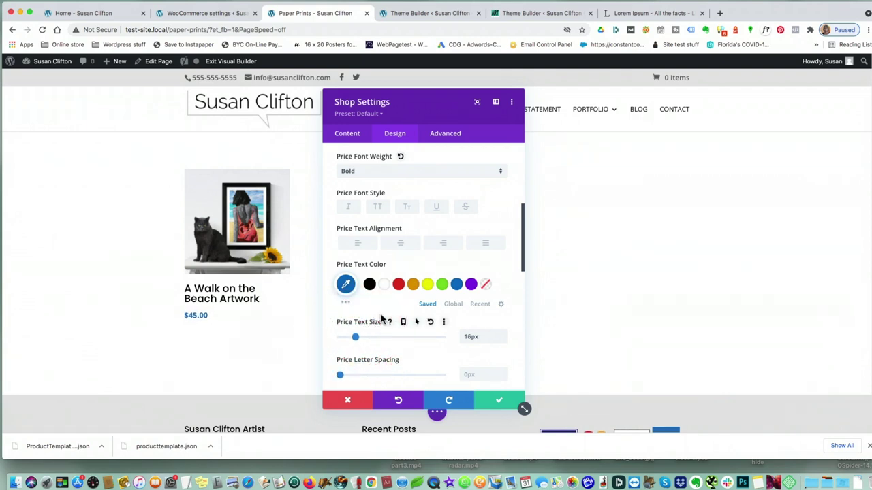
Change the price text color to a custom dark gray and save the Shop module's changes
{"action": "left_click", "coordinate": [369, 284]}
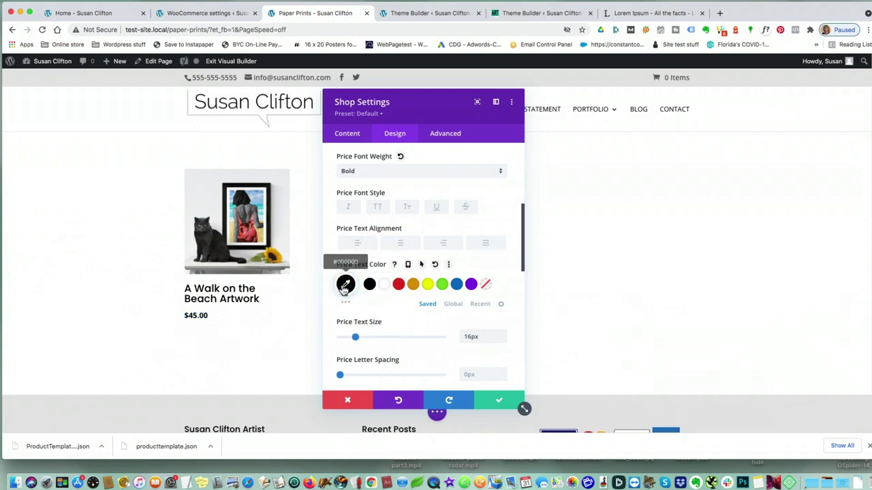
{"action": "left_click", "coordinate": [369, 285]}
{"action": "left_click", "coordinate": [400, 286]}
{"action": "left_click", "coordinate": [344, 301]}
{"action": "left_click", "coordinate": [340, 314]}
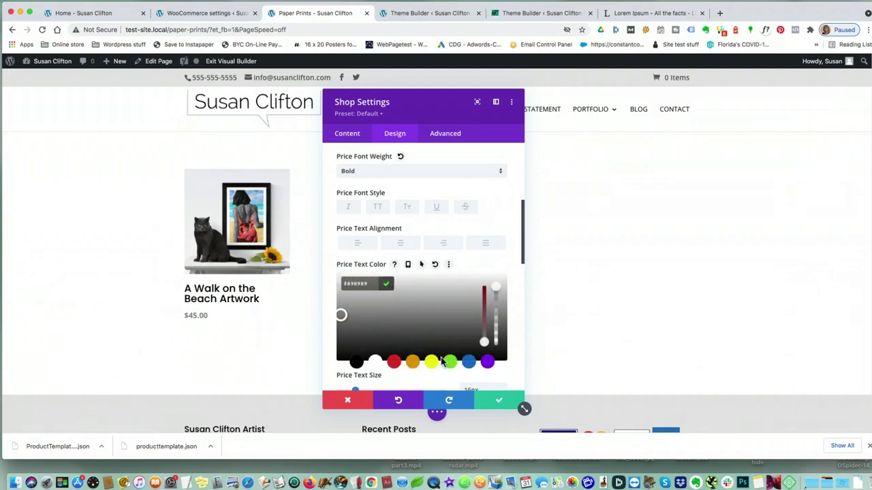
{"action": "left_click", "coordinate": [340, 327]}
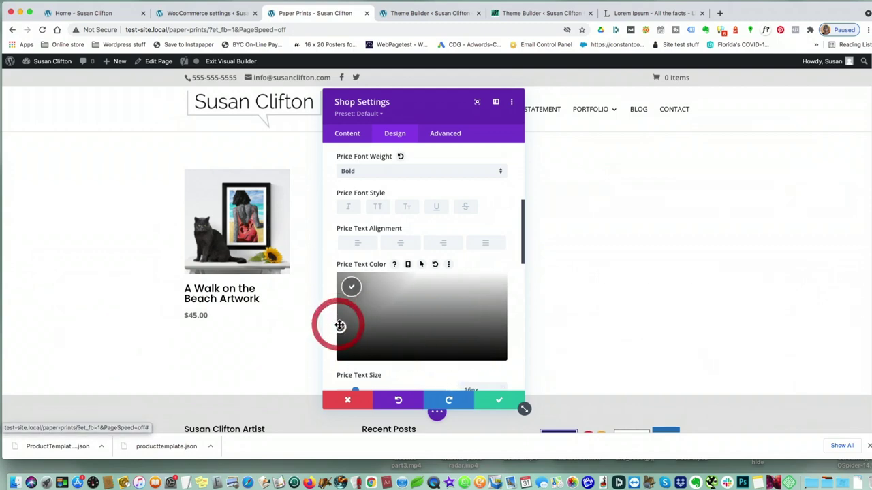
{"action": "left_click", "coordinate": [502, 402]}
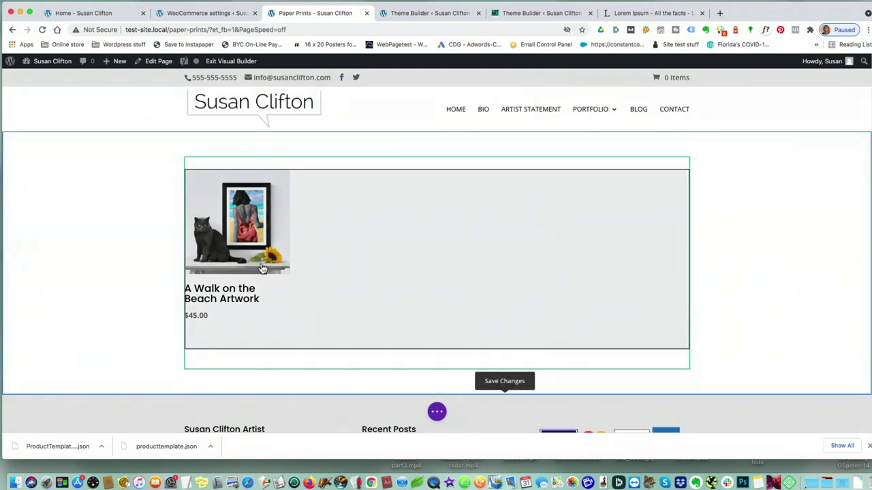
Center-align the product title text in the Shop module's design settings
{"action": "mouse_move", "coordinate": [273, 230]}
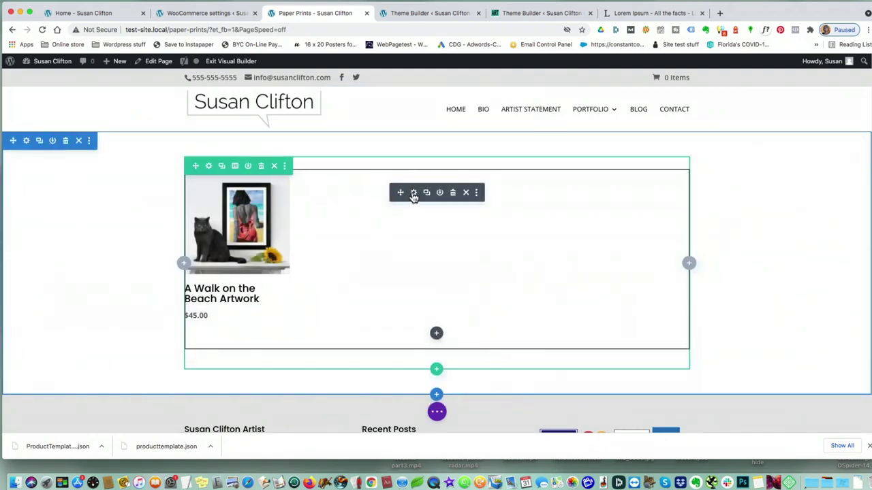
{"action": "left_click", "coordinate": [414, 192]}
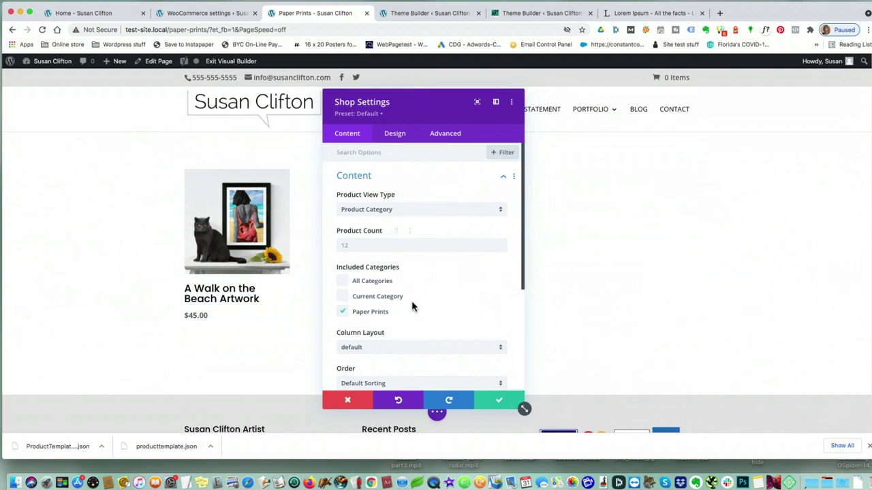
{"action": "scroll", "coordinate": [414, 304], "scroll_direction": "down", "scroll_amount": 5}
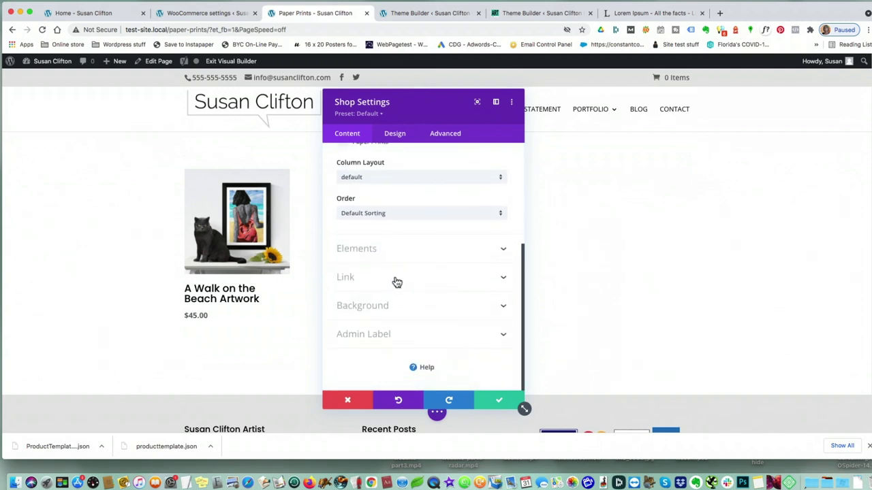
{"action": "left_click", "coordinate": [395, 135]}
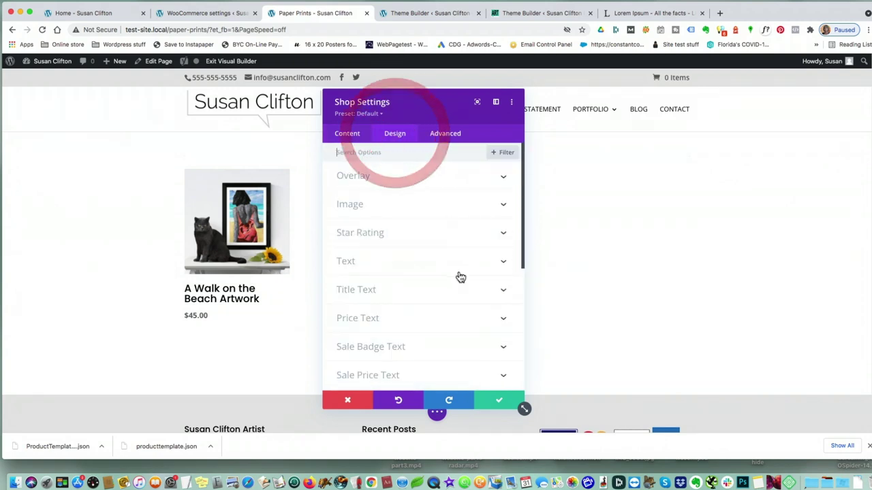
{"action": "scroll", "coordinate": [438, 242], "scroll_direction": "down", "scroll_amount": 6}
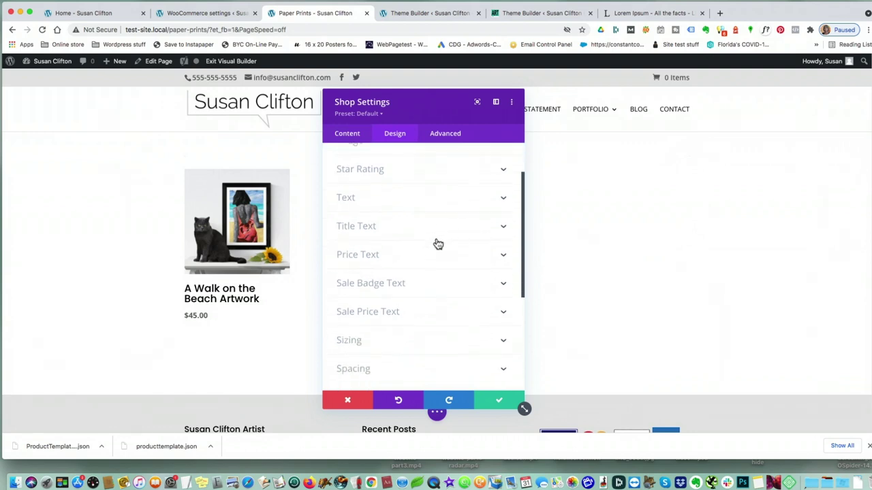
{"action": "scroll", "coordinate": [435, 232], "scroll_direction": "up", "scroll_amount": 7}
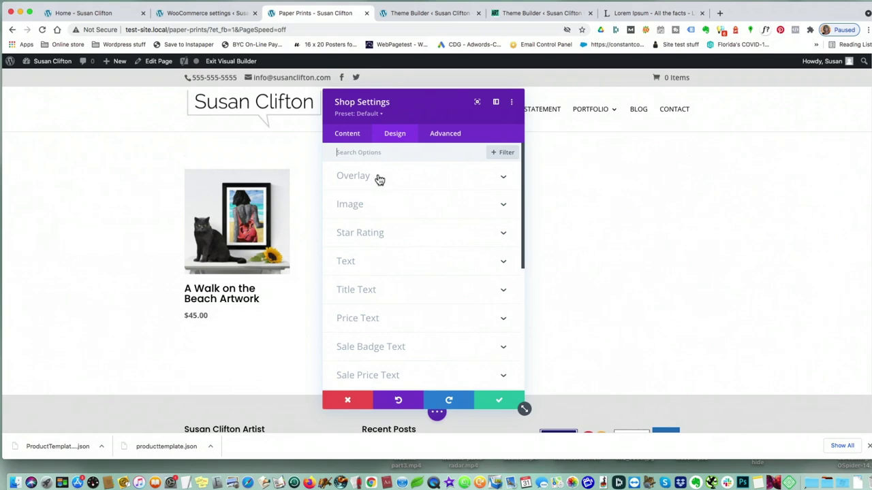
{"action": "left_click", "coordinate": [377, 289]}
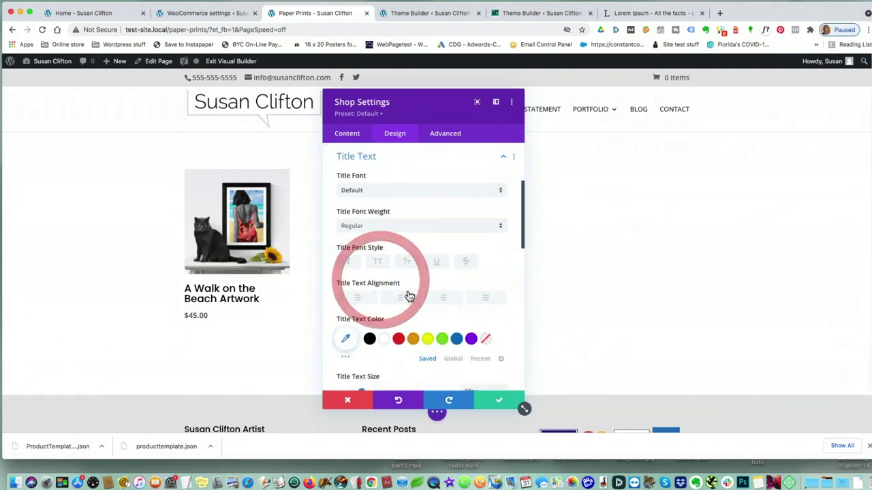
{"action": "left_click", "coordinate": [402, 301]}
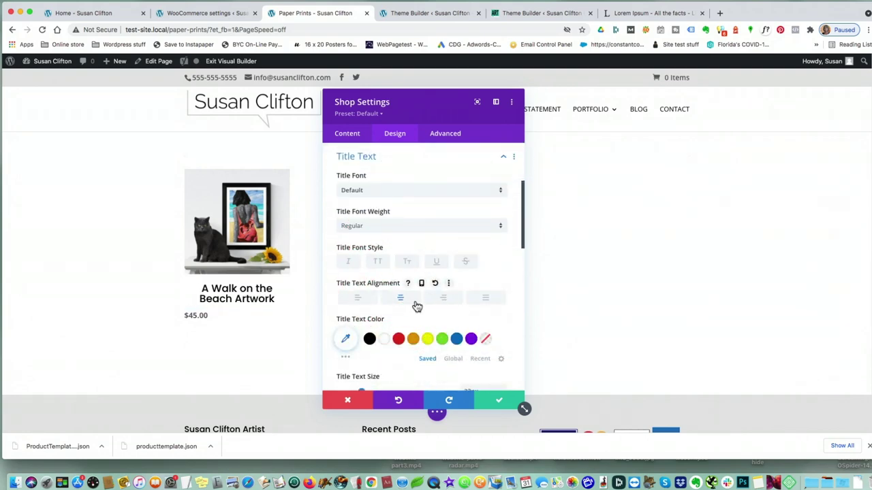
Center-align the Shop module's price text and save the module's changes
{"action": "scroll", "coordinate": [424, 324], "scroll_direction": "down", "scroll_amount": 8}
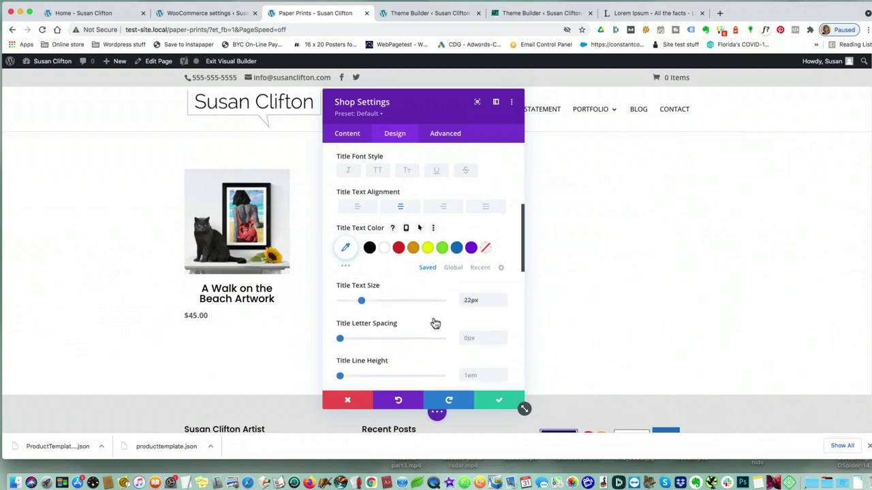
{"action": "left_click", "coordinate": [434, 319]}
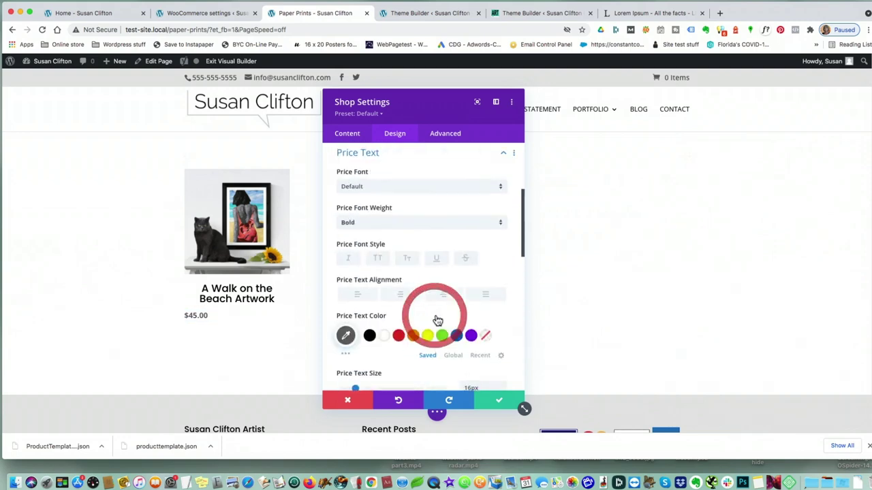
{"action": "left_click", "coordinate": [400, 297]}
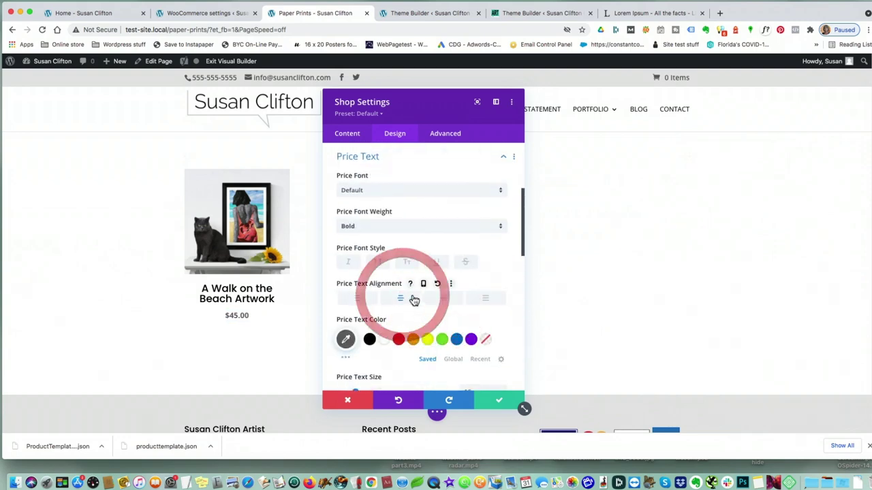
{"action": "left_click", "coordinate": [496, 401]}
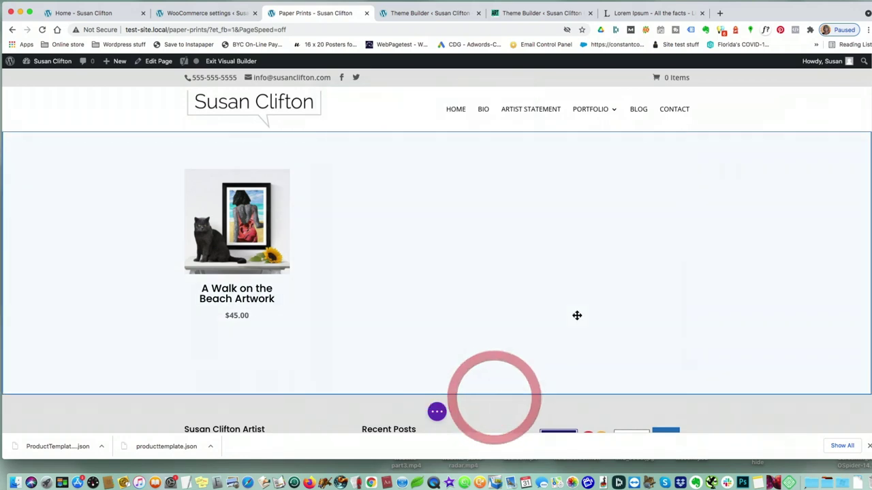
Insert a single-column row below the Shop module's row and add a Text module to it
{"action": "left_click", "coordinate": [437, 413]}
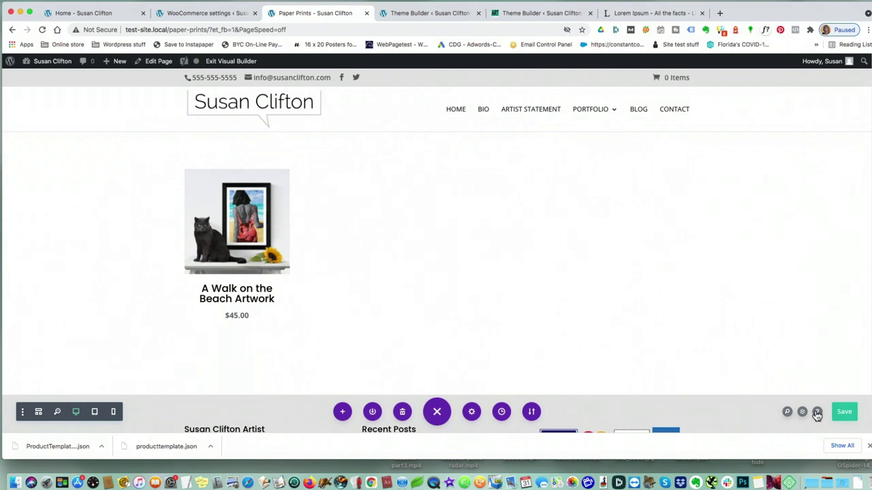
{"action": "left_click", "coordinate": [443, 358]}
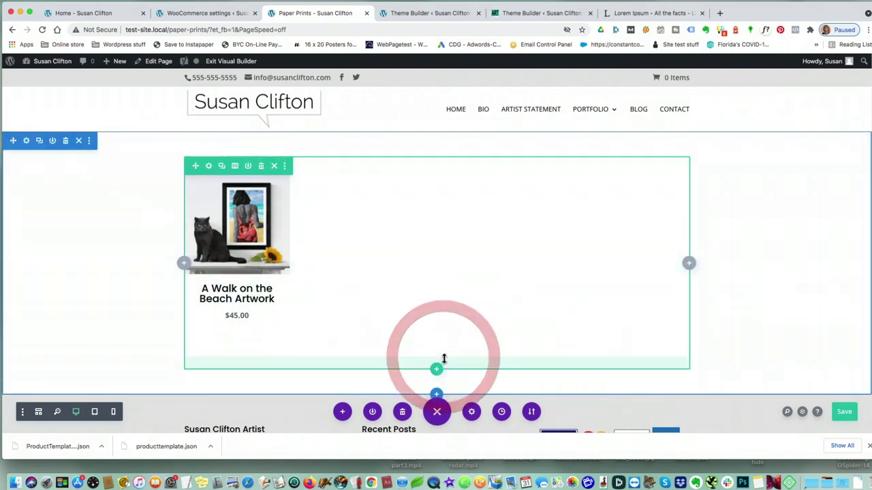
{"action": "left_click", "coordinate": [436, 372]}
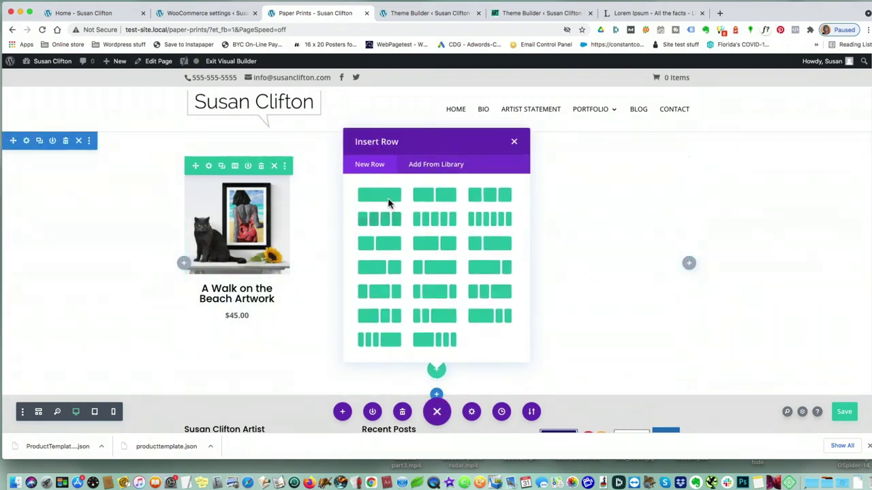
{"action": "left_click", "coordinate": [387, 198]}
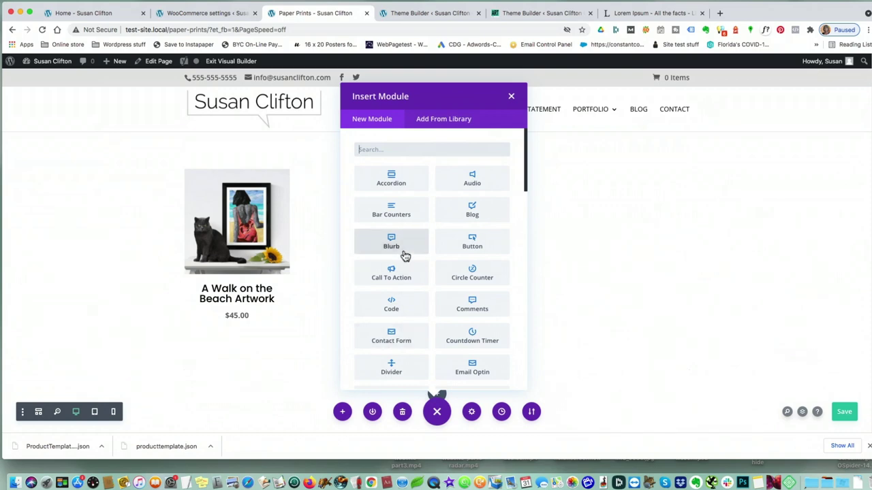
{"action": "type", "text": "text"}
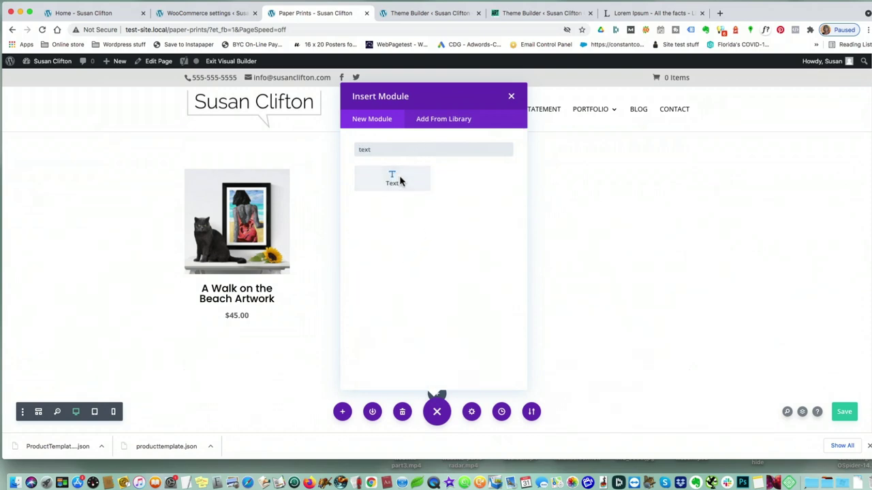
{"action": "left_click", "coordinate": [393, 184]}
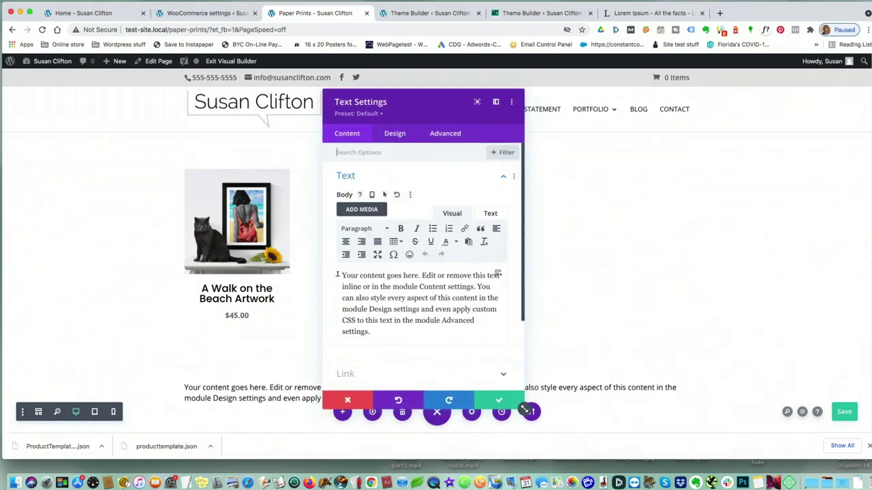
Replace the Text module's placeholder content with "Paper Art Prints", format it as Heading 1 and save the module
{"action": "left_click_drag", "start_coordinate": [342, 273], "coordinate": [404, 325]}
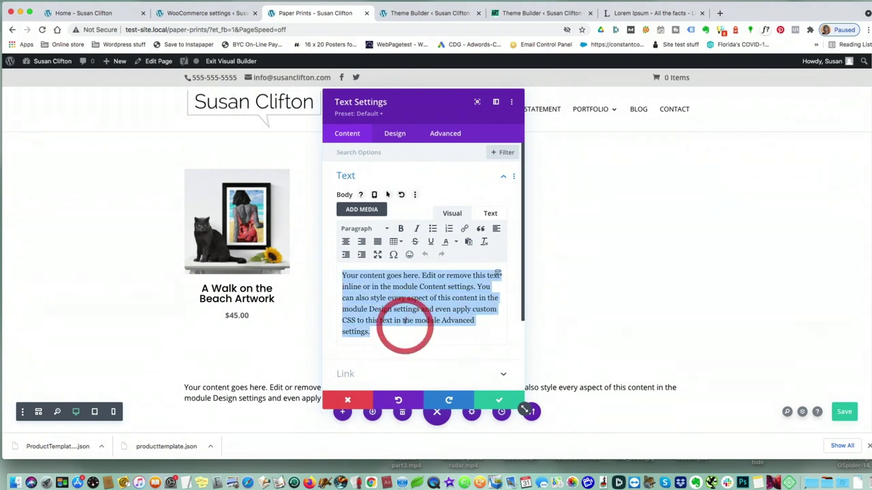
{"action": "type", "text": "pape"}
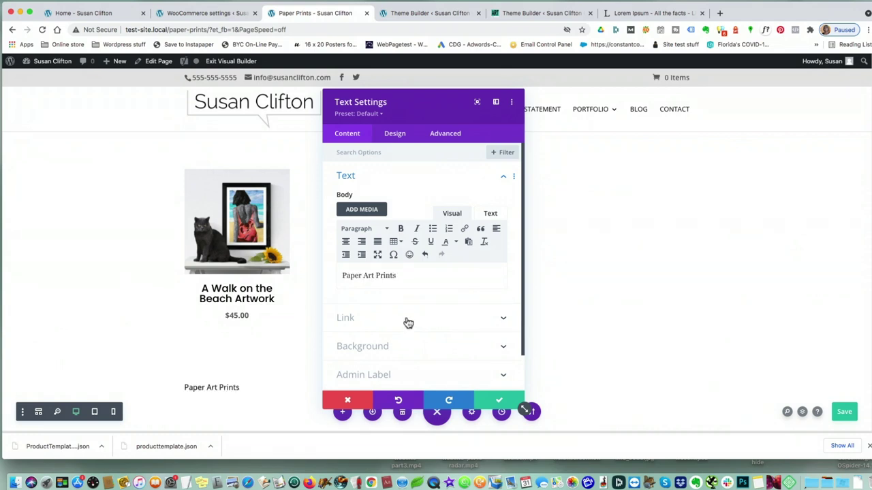
{"action": "triple_click", "coordinate": [373, 277]}
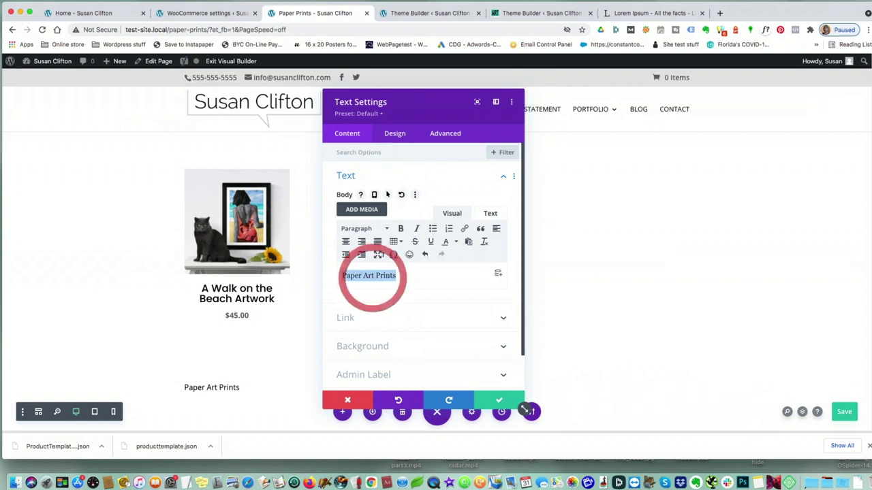
{"action": "left_click", "coordinate": [381, 230]}
{"action": "left_click", "coordinate": [381, 267]}
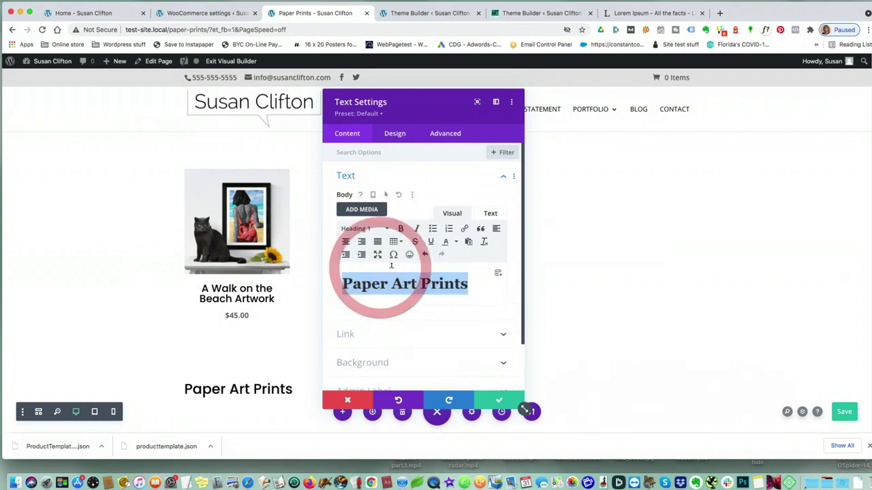
{"action": "left_click", "coordinate": [496, 399]}
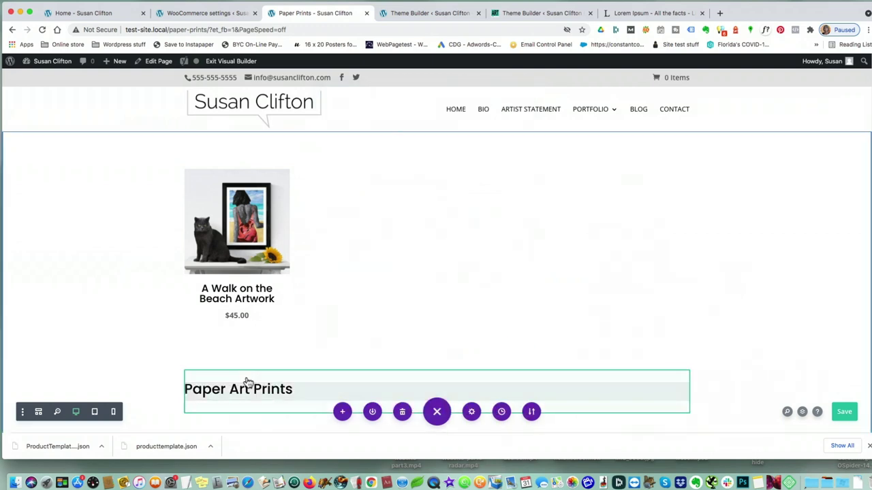
Move the row containing the Paper Art Prints heading above the Shop module's row
{"action": "left_click", "coordinate": [230, 373]}
{"action": "left_click_drag", "start_coordinate": [199, 348], "coordinate": [231, 171]}
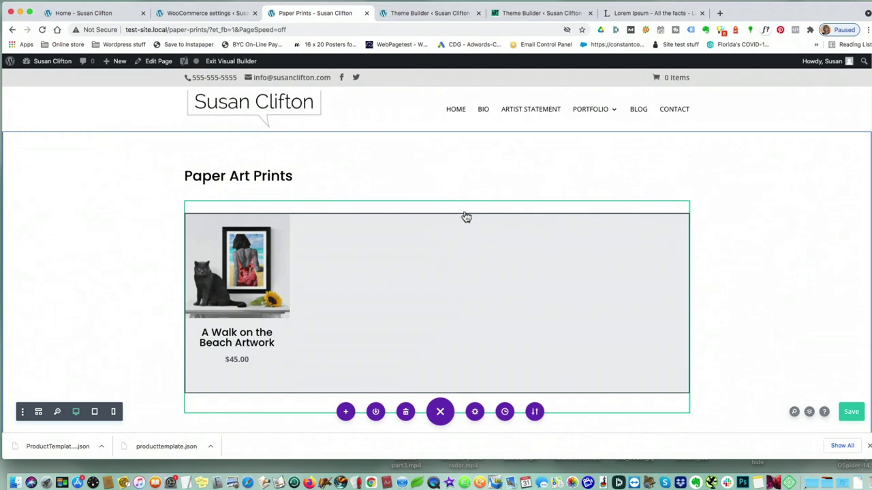
Copy the "Nulla viverra euismod" paragraph from the Lorem Ipsum site into the Text module beneath the Paper Art Prints heading and save the module
{"action": "left_click", "coordinate": [409, 180]}
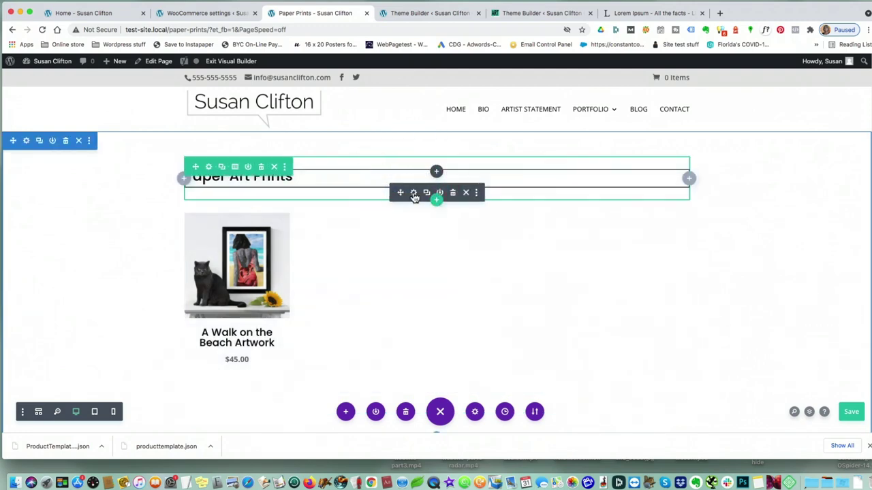
{"action": "left_click", "coordinate": [413, 195]}
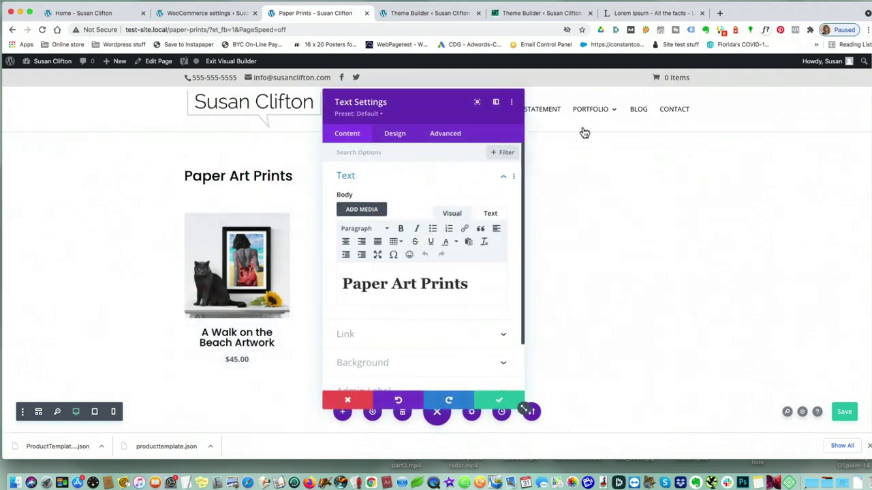
{"action": "left_click", "coordinate": [630, 13]}
{"action": "left_click", "coordinate": [350, 238]}
{"action": "left_click_drag", "start_coordinate": [225, 269], "coordinate": [302, 293]}
{"action": "key", "text": "super+c"}
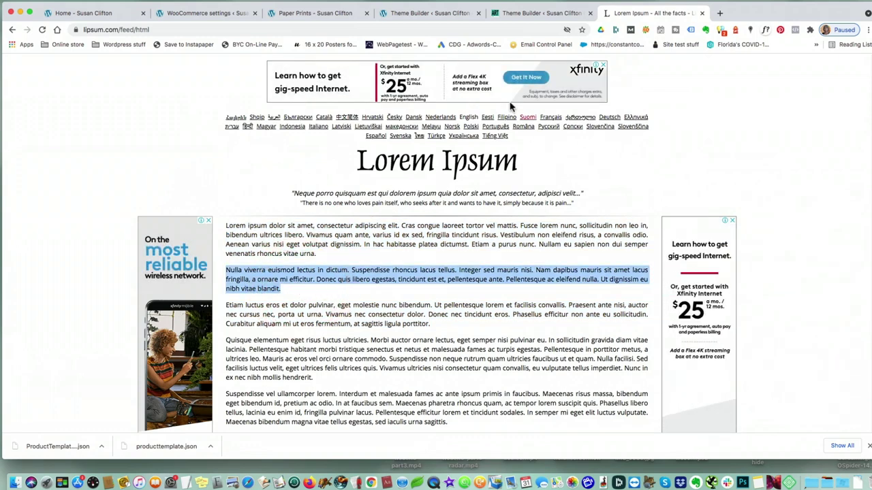
{"action": "left_click", "coordinate": [319, 15]}
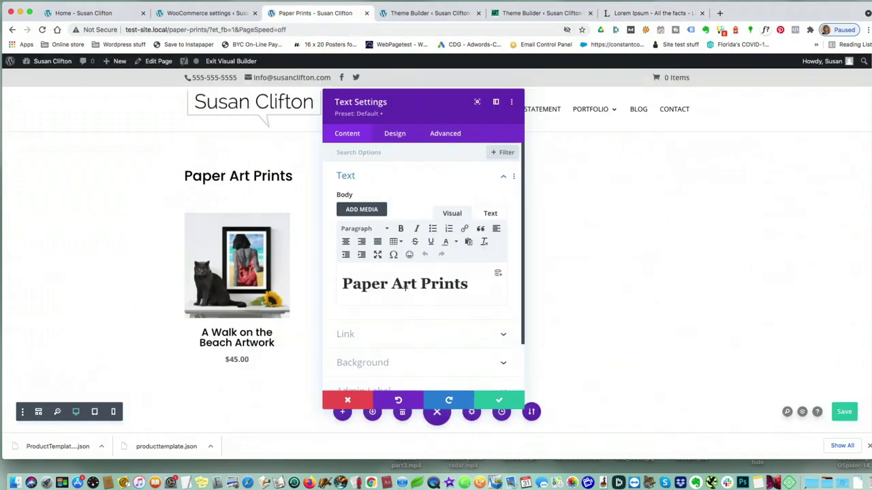
{"action": "key", "text": "Return"}
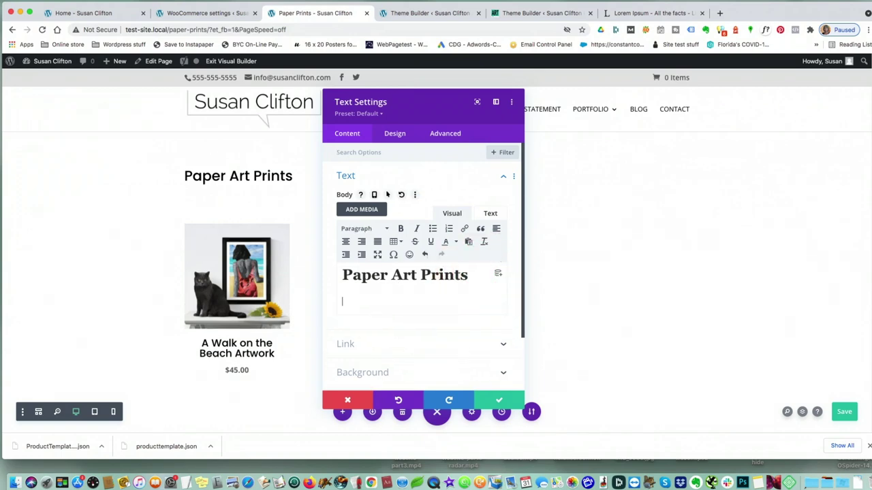
{"action": "key", "text": "super+v"}
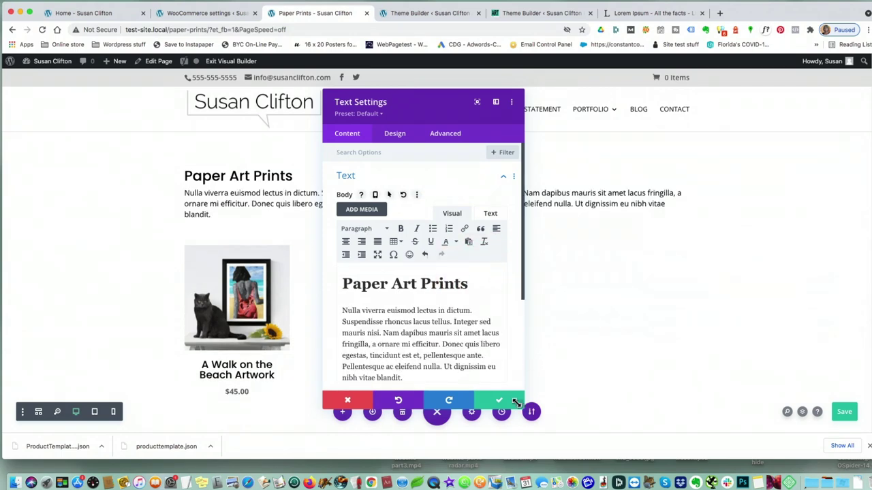
{"action": "left_click", "coordinate": [501, 401]}
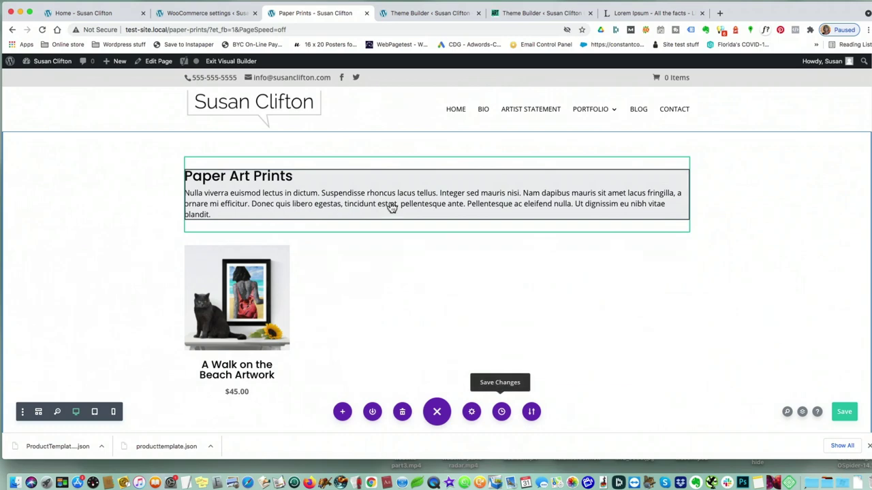
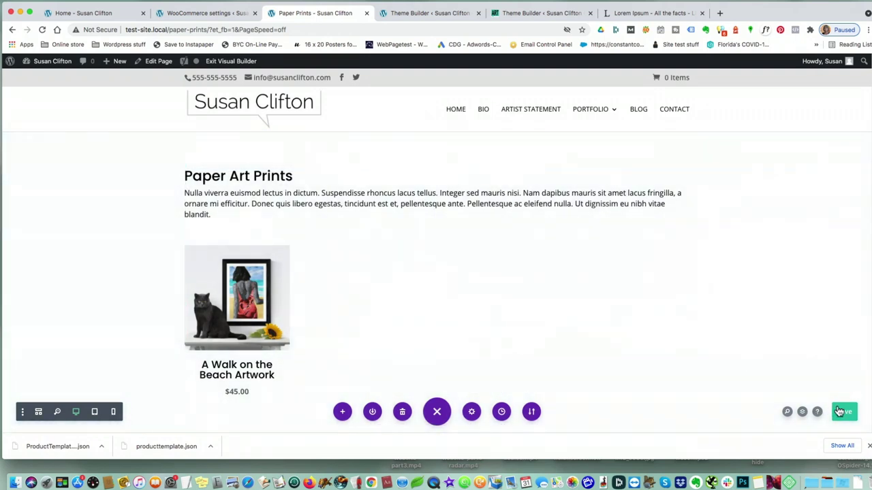
Save the Paper Prints page and exit the Visual Builder
{"action": "left_click", "coordinate": [845, 412]}
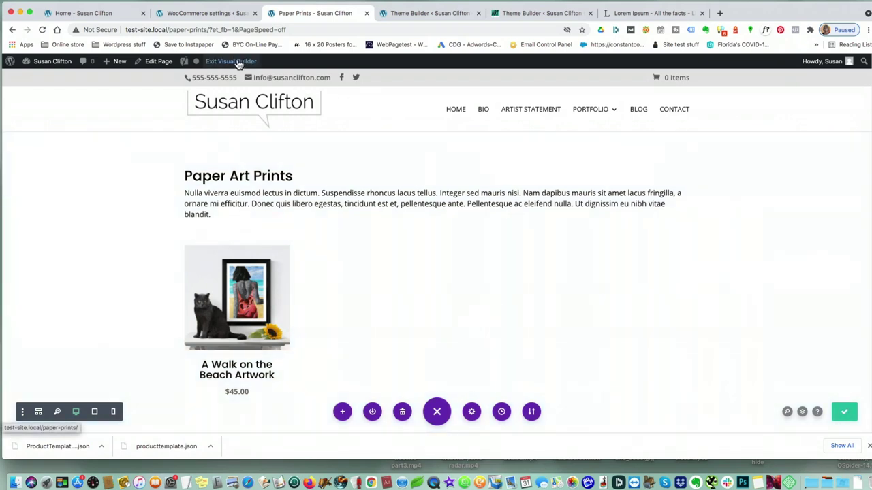
{"action": "left_click", "coordinate": [238, 62]}
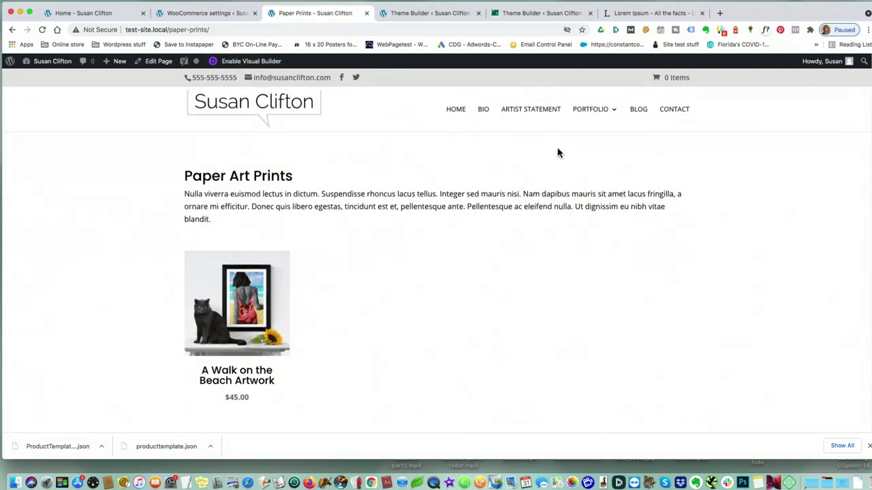
Duplicate the A Walk on the Beach Artwork product and rename the copy "Flamingo Print"
{"action": "left_click", "coordinate": [209, 13]}
{"action": "mouse_move", "coordinate": [39, 246]}
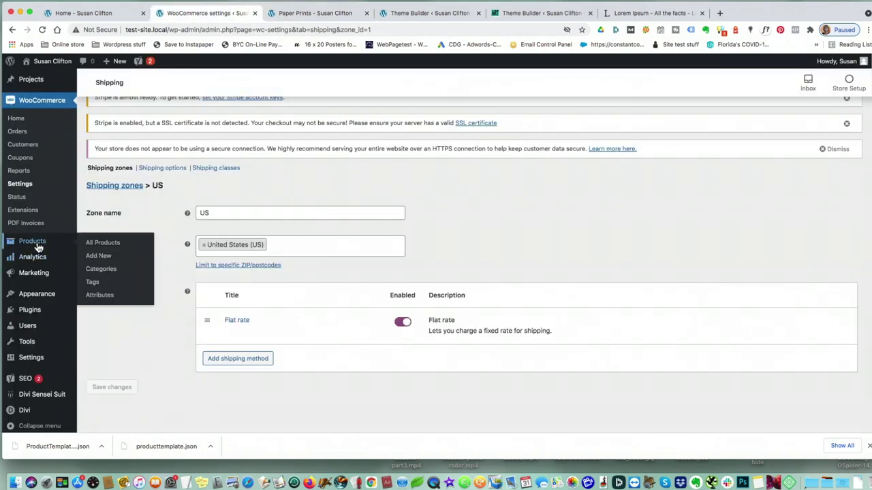
{"action": "left_click", "coordinate": [88, 244]}
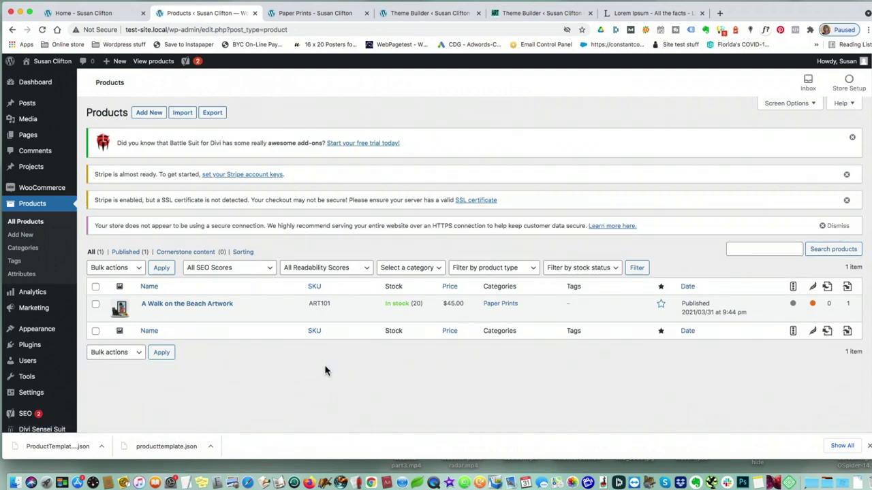
{"action": "mouse_move", "coordinate": [181, 305]}
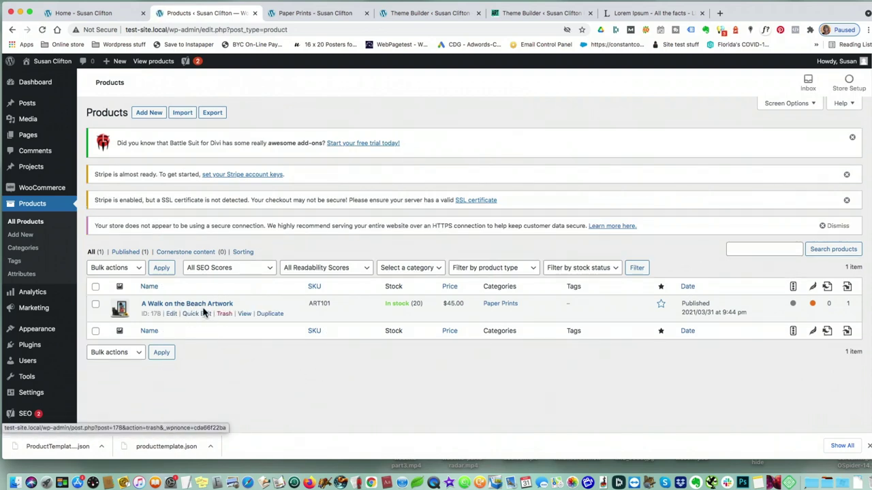
{"action": "left_click", "coordinate": [269, 315]}
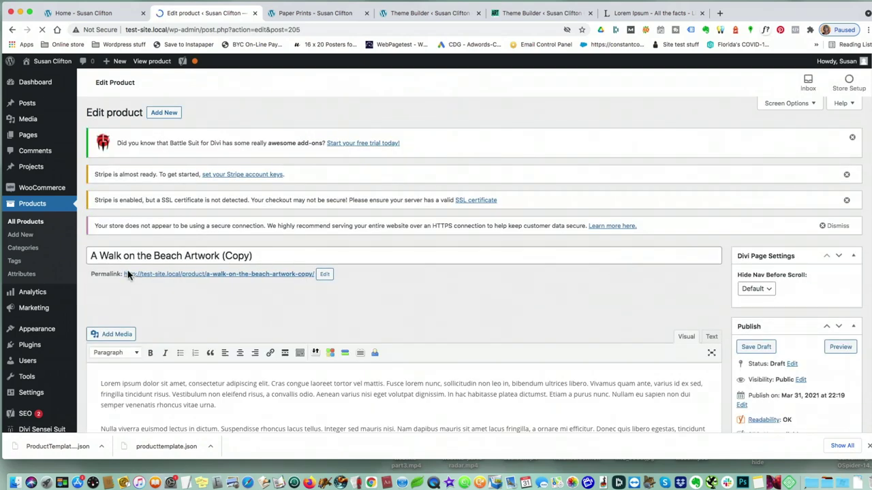
{"action": "left_click_drag", "start_coordinate": [91, 255], "coordinate": [240, 256]}
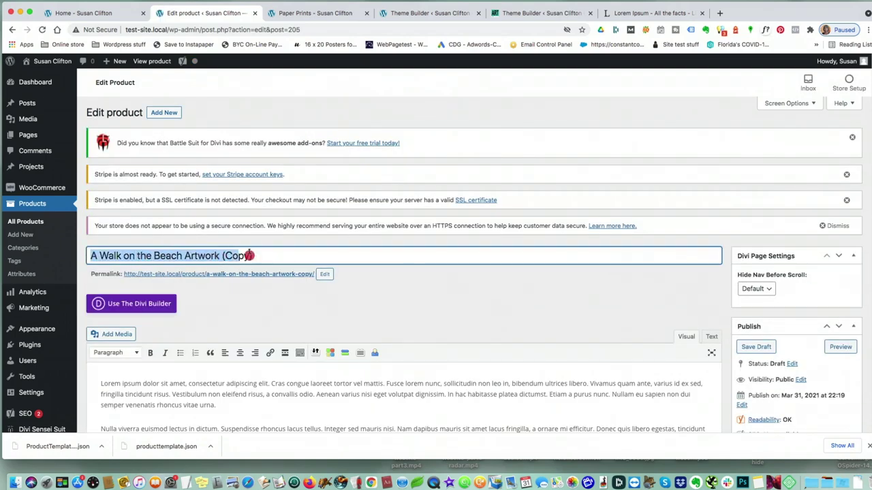
{"action": "type", "text": "Flamingo Print"}
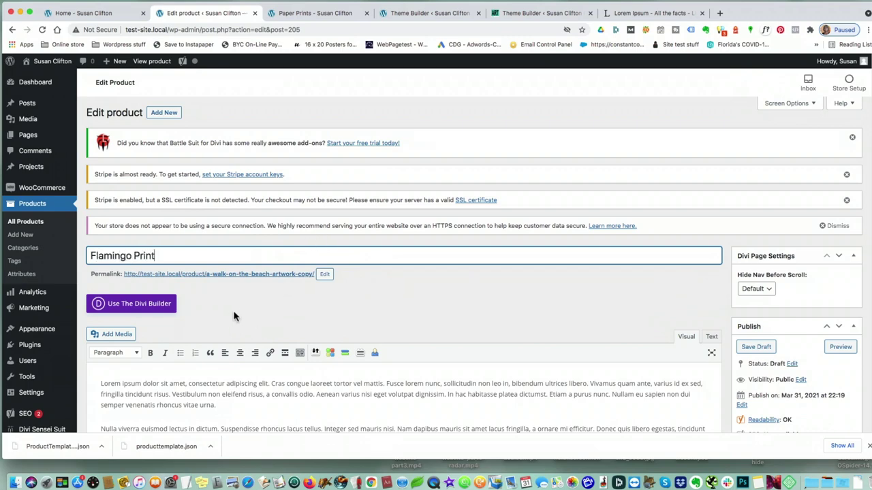
Set the Flamingo Print's inventory SKU to ART102
{"action": "scroll", "coordinate": [270, 309], "scroll_direction": "down", "scroll_amount": 5}
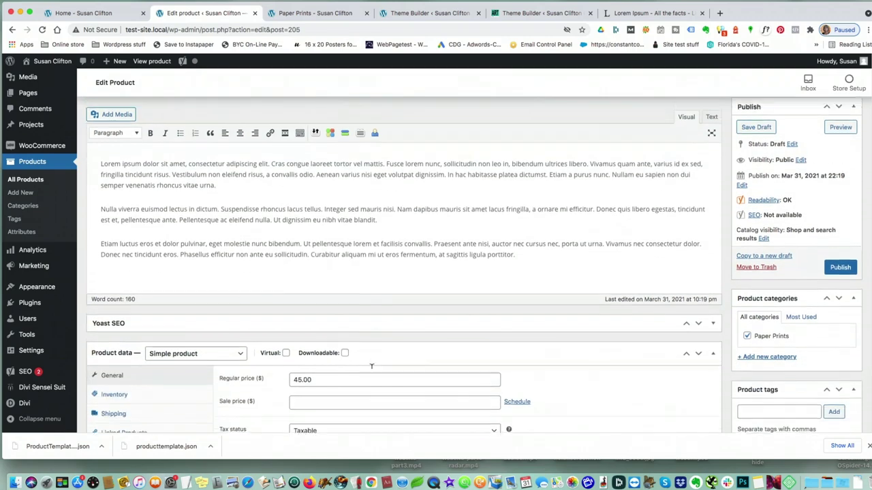
{"action": "scroll", "coordinate": [371, 366], "scroll_direction": "down", "scroll_amount": 3}
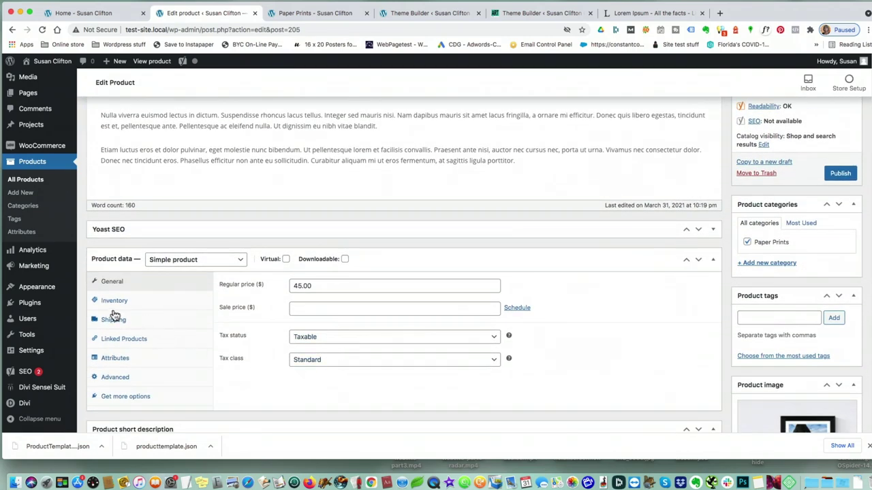
{"action": "left_click", "coordinate": [113, 302]}
{"action": "left_click", "coordinate": [330, 284]}
{"action": "key", "text": "BackSpace"}
{"action": "key", "text": "BackSpace"}
{"action": "type", "text": "2"}
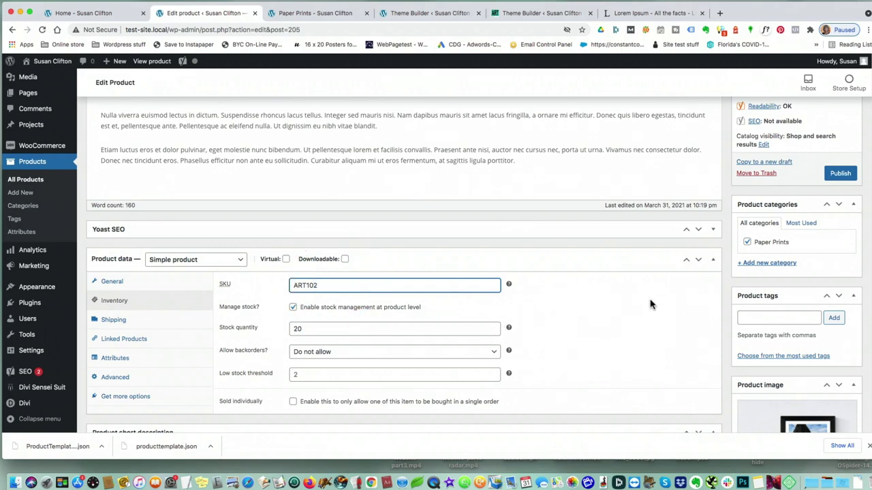
Replace the Flamingo Print's product image with the pink flamingo artwork from the media library
{"action": "scroll", "coordinate": [620, 350], "scroll_direction": "down", "scroll_amount": 8}
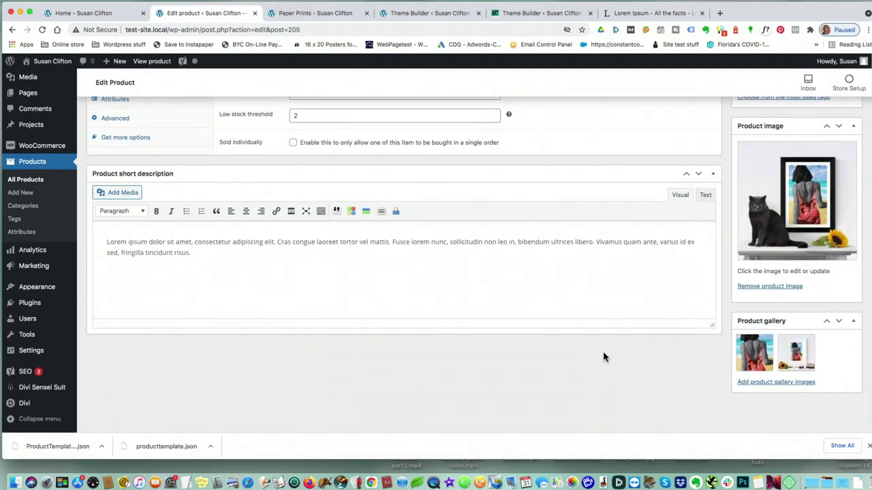
{"action": "scroll", "coordinate": [643, 351], "scroll_direction": "up", "scroll_amount": 3}
{"action": "left_click", "coordinate": [762, 373]}
{"action": "left_click", "coordinate": [771, 234]}
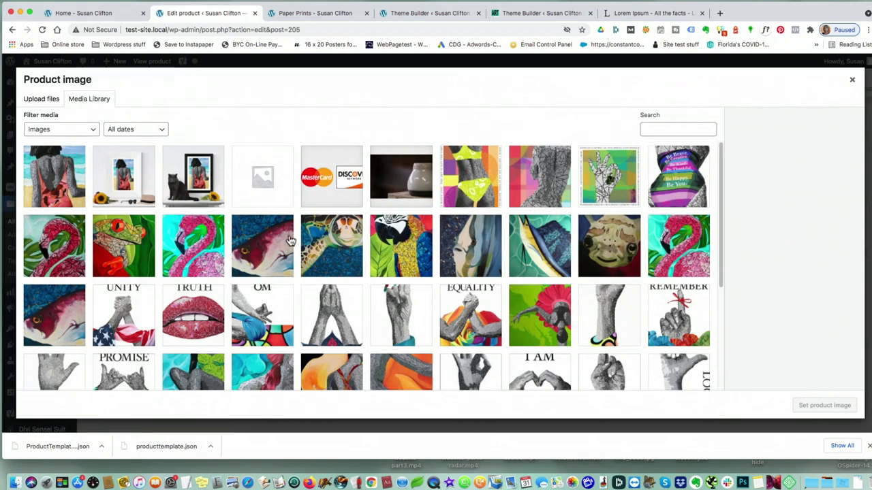
{"action": "left_click", "coordinate": [661, 262]}
{"action": "left_click", "coordinate": [809, 407]}
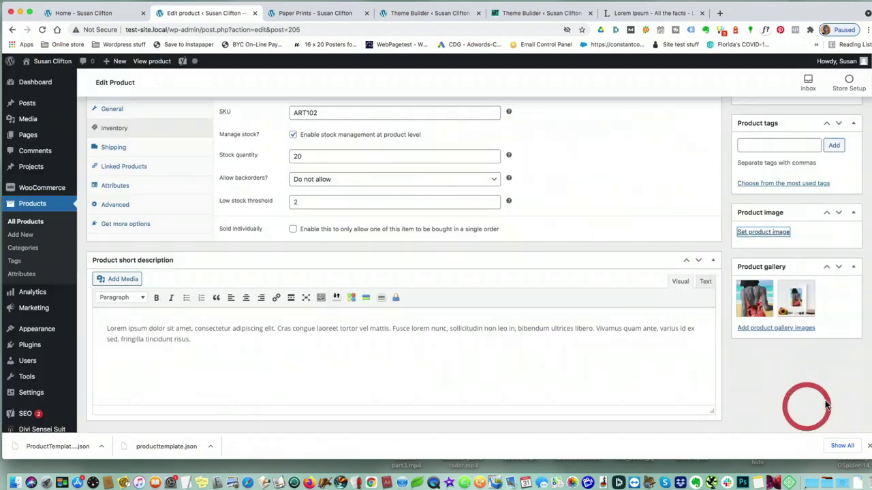
Remove the old beach artwork images from the product gallery and publish the Flamingo Print
{"action": "scroll", "coordinate": [821, 360], "scroll_direction": "down", "scroll_amount": 3}
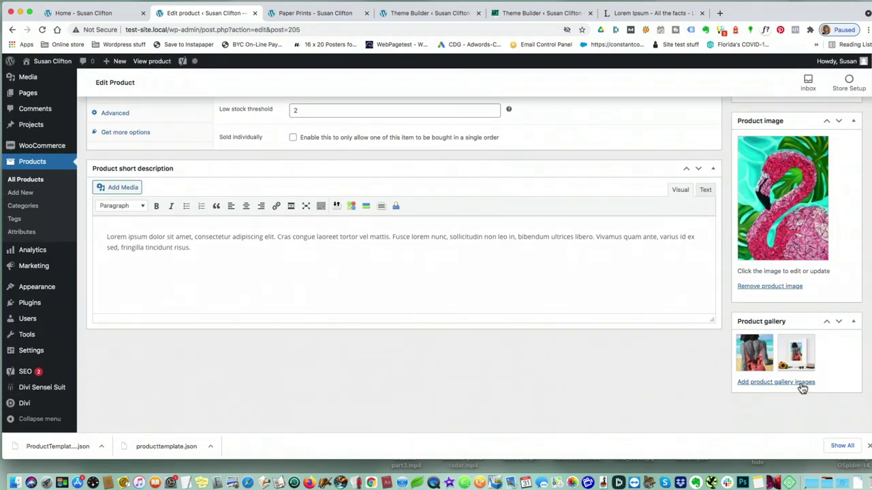
{"action": "left_click", "coordinate": [813, 336]}
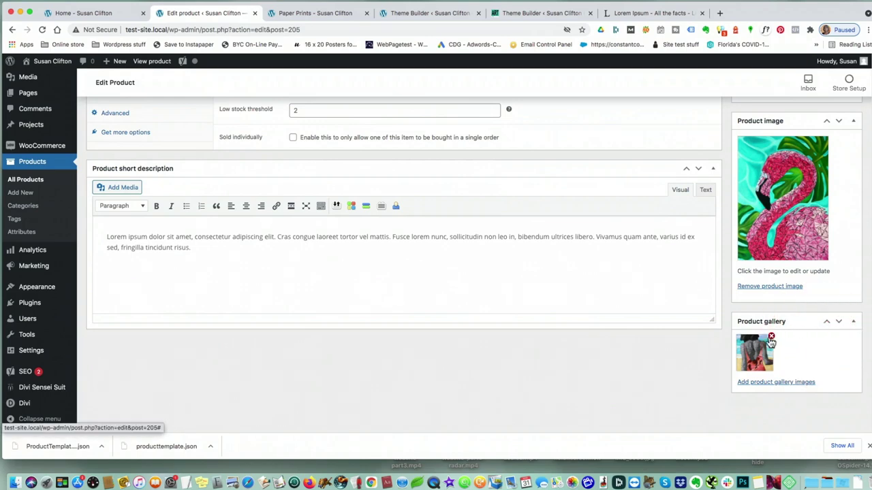
{"action": "scroll", "coordinate": [773, 341], "scroll_direction": "up", "scroll_amount": 10}
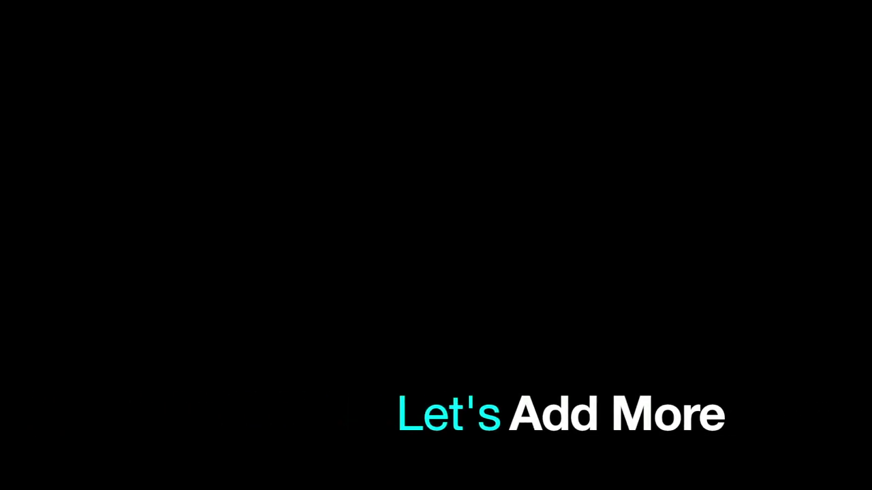
{"action": "left_click", "coordinate": [838, 326]}
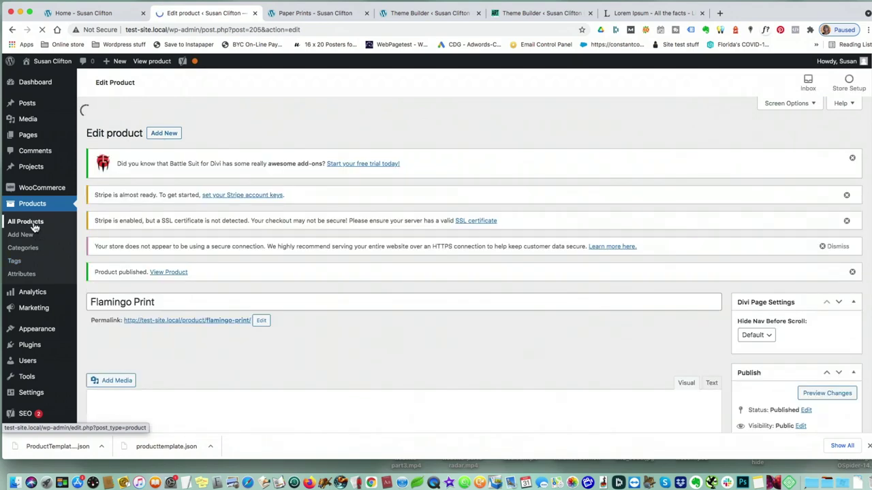
Duplicate the Flamingo Print product and rename the copy "Macaw Print"
{"action": "left_click", "coordinate": [34, 224]}
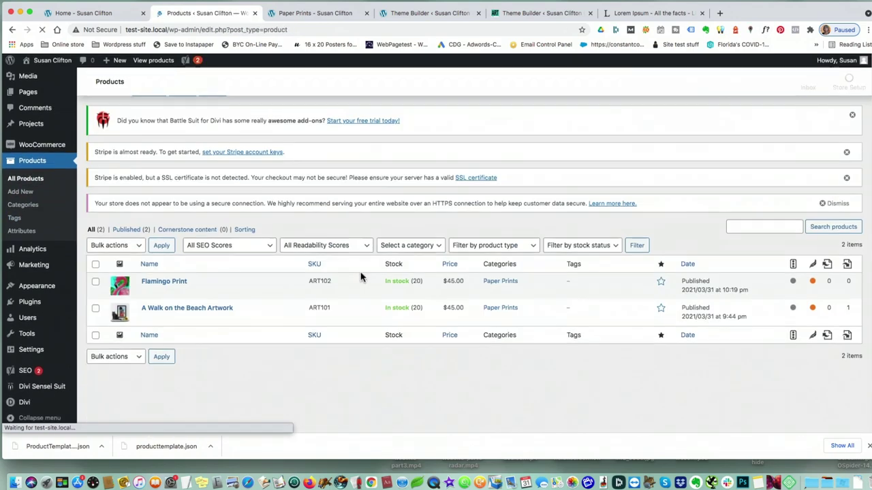
{"action": "left_click", "coordinate": [271, 272]}
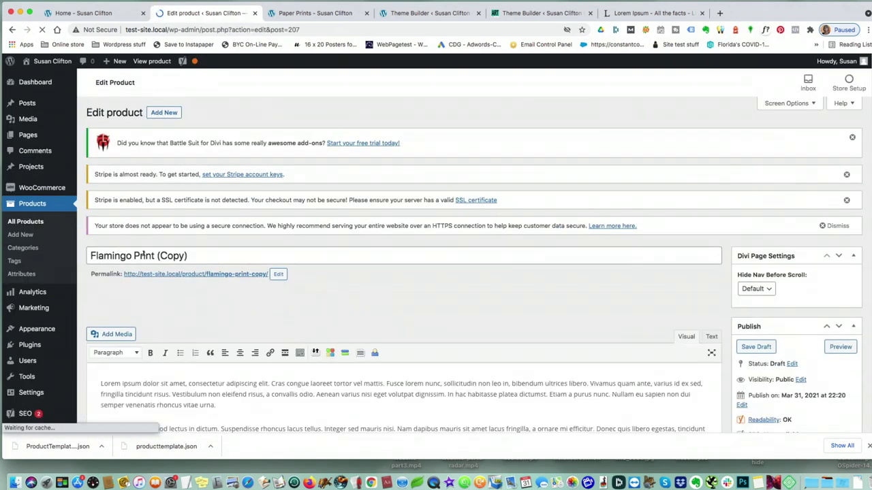
{"action": "triple_click", "coordinate": [142, 254]}
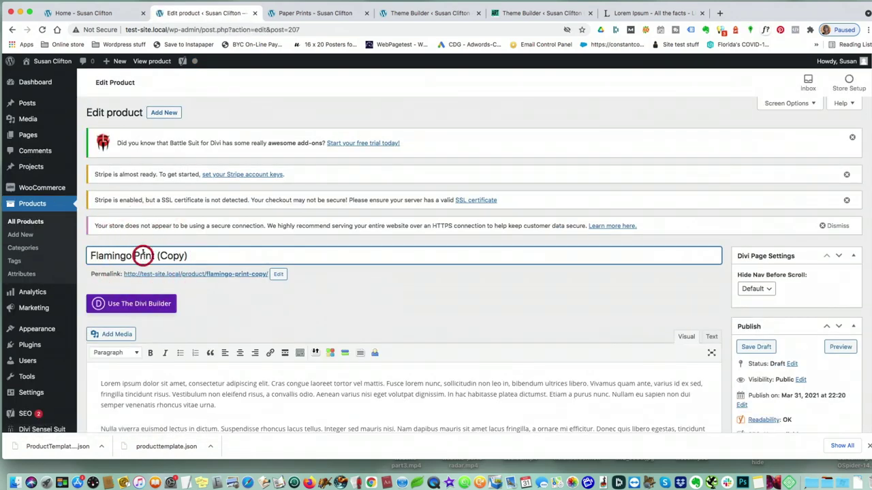
{"action": "type", "text": "Macaw Print"}
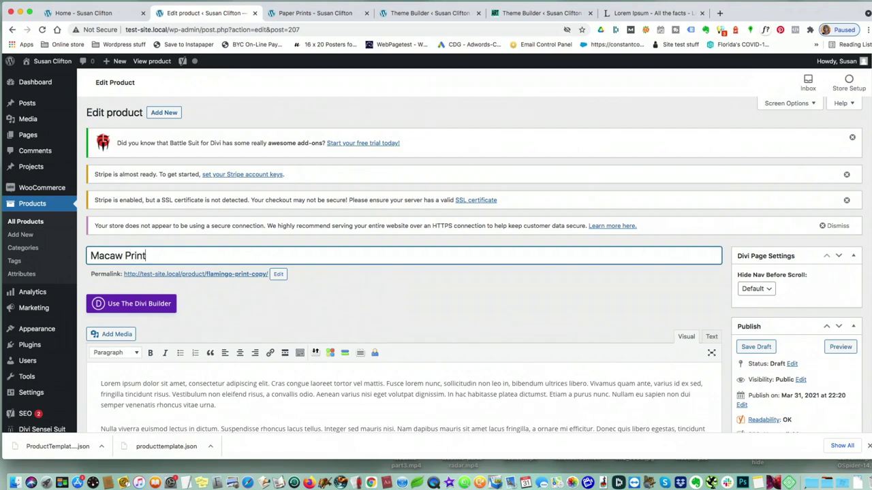
Set the Macaw Print's inventory SKU to ART103
{"action": "scroll", "coordinate": [163, 371], "scroll_direction": "down", "scroll_amount": 15}
{"action": "left_click", "coordinate": [129, 152]}
{"action": "left_click", "coordinate": [317, 136]}
{"action": "scroll", "coordinate": [360, 320], "scroll_direction": "down", "scroll_amount": 2}
{"action": "scroll", "coordinate": [688, 409], "scroll_direction": "up", "scroll_amount": 6}
{"action": "scroll", "coordinate": [708, 375], "scroll_direction": "down", "scroll_amount": 6}
Replace the Macaw Print's product image with clifton-stanley-macaw from the media library
{"action": "left_click", "coordinate": [746, 329]}
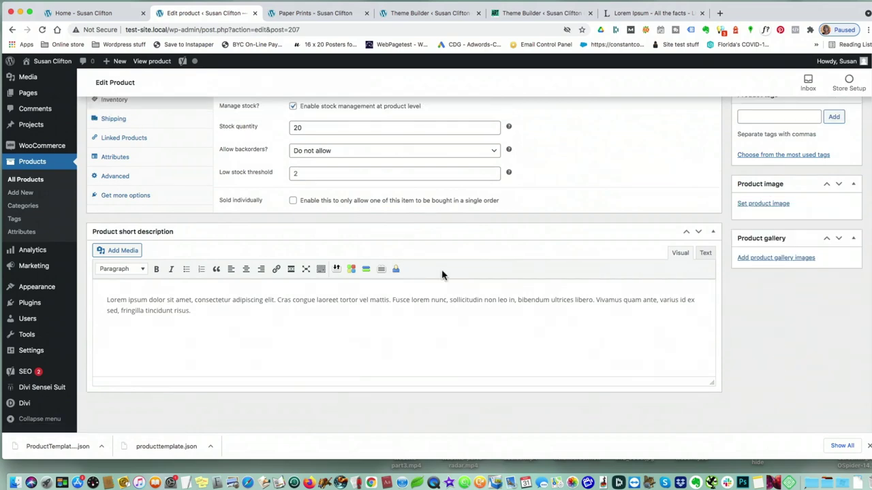
{"action": "left_click", "coordinate": [760, 208]}
{"action": "left_click", "coordinate": [403, 245]}
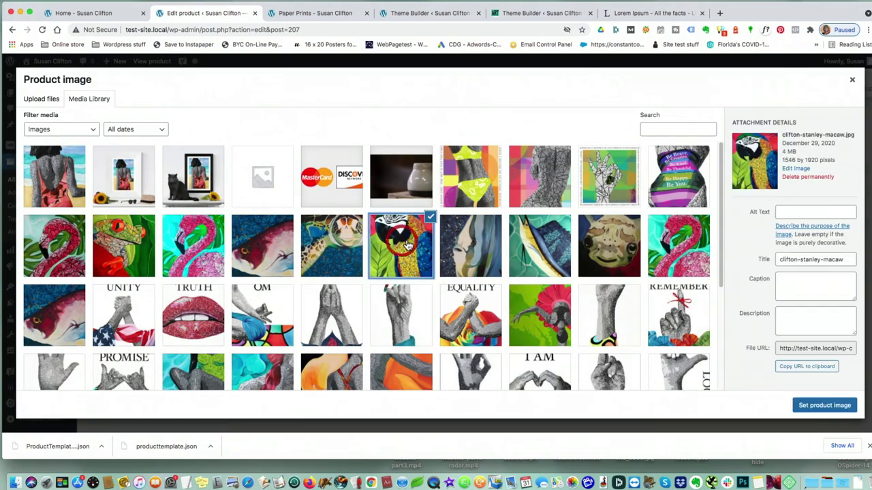
{"action": "left_click", "coordinate": [816, 408]}
Publish the Macaw Print product and check the refreshed Paper Prints shop page
{"action": "scroll", "coordinate": [783, 306], "scroll_direction": "up", "scroll_amount": 5}
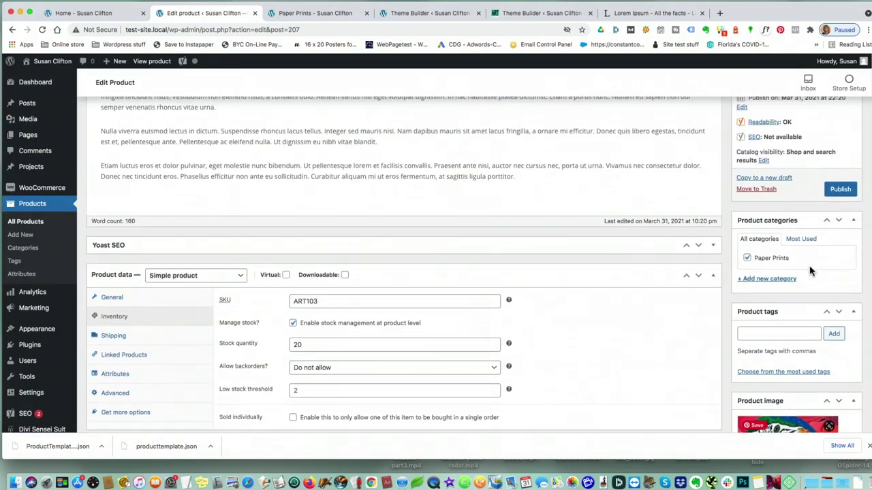
{"action": "left_click", "coordinate": [841, 211]}
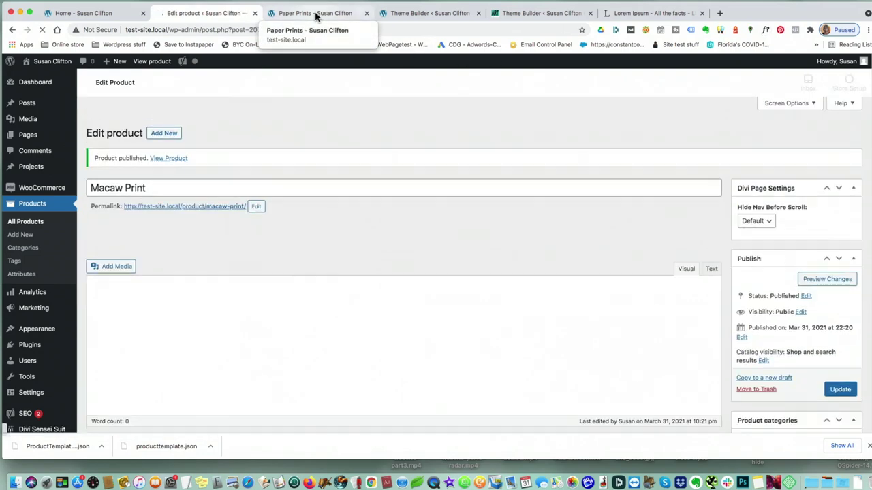
{"action": "left_click", "coordinate": [318, 21]}
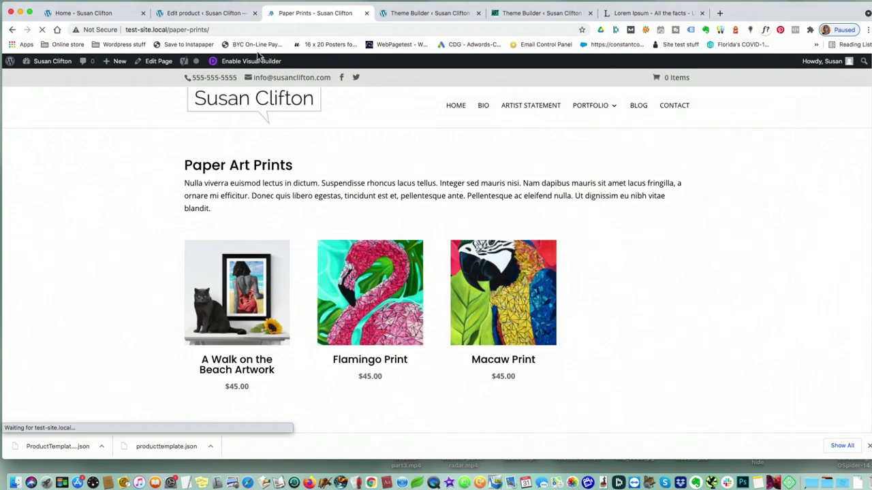
Duplicate the Macaw Print product and rename the copy "Ballerina Print"
{"action": "left_click", "coordinate": [230, 14]}
{"action": "scroll", "coordinate": [259, 347], "scroll_direction": "down", "scroll_amount": 2}
{"action": "left_click", "coordinate": [33, 179]}
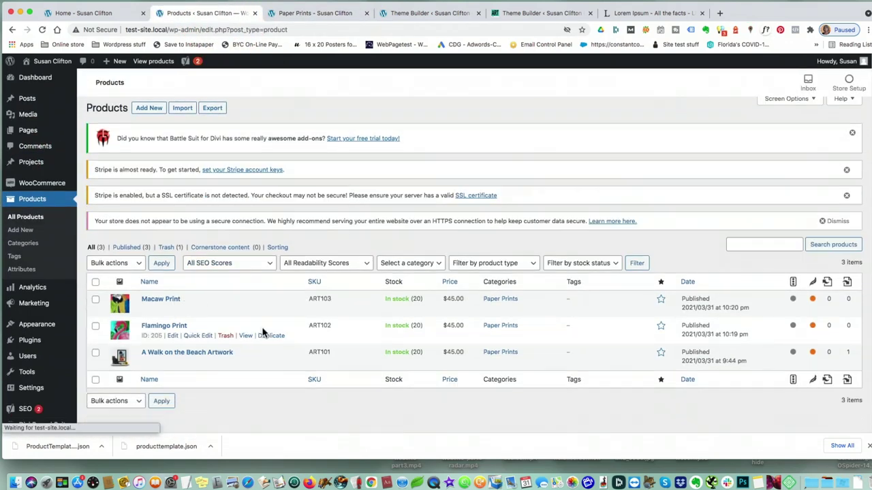
{"action": "left_click", "coordinate": [264, 311]}
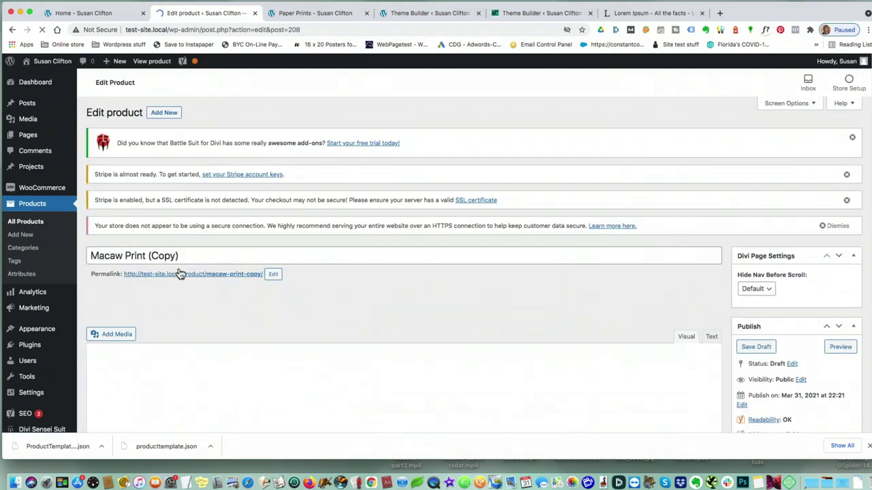
{"action": "triple_click", "coordinate": [164, 255]}
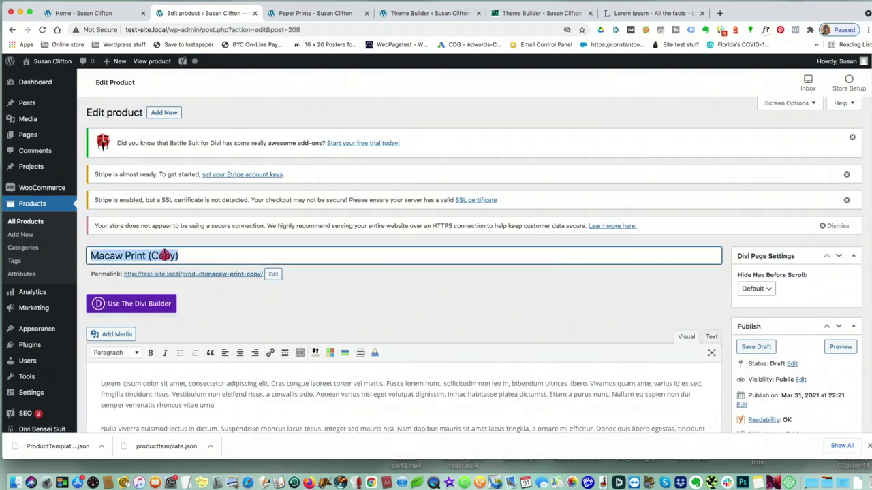
{"action": "type", "text": "Balleri"}
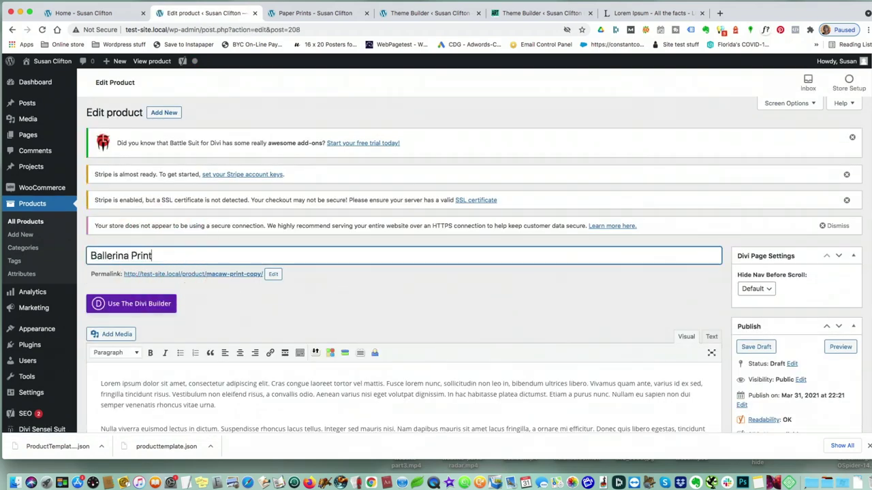
{"action": "type", "text": "na Print"}
Set the Ballerina Print's inventory SKU to ART104
{"action": "scroll", "coordinate": [259, 347], "scroll_direction": "down", "scroll_amount": 10}
{"action": "left_click", "coordinate": [114, 223]}
{"action": "triple_click", "coordinate": [311, 207]}
{"action": "type", "text": "ART104"}
{"action": "scroll", "coordinate": [804, 343], "scroll_direction": "down", "scroll_amount": 2}
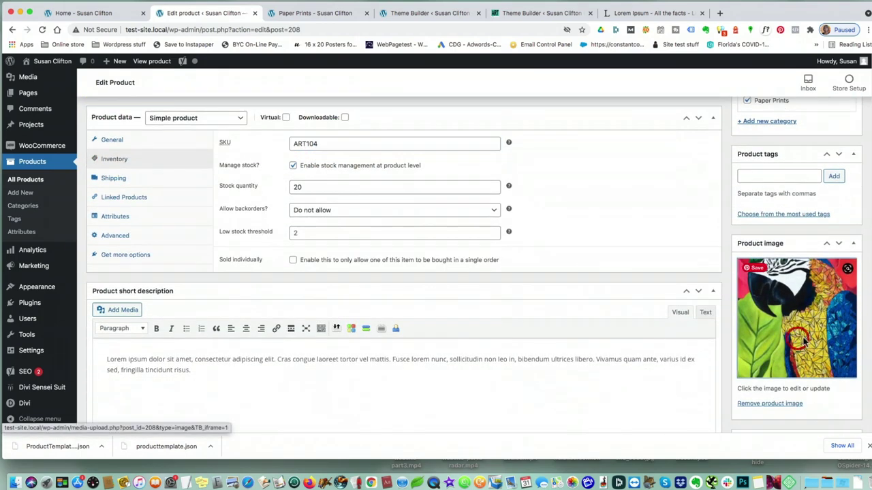
Replace the Ballerina Print's product image with curtain-call-900 from the media library and publish the product
{"action": "left_click", "coordinate": [804, 342]}
{"action": "scroll", "coordinate": [182, 263], "scroll_direction": "down", "scroll_amount": 2}
{"action": "left_click", "coordinate": [551, 276]}
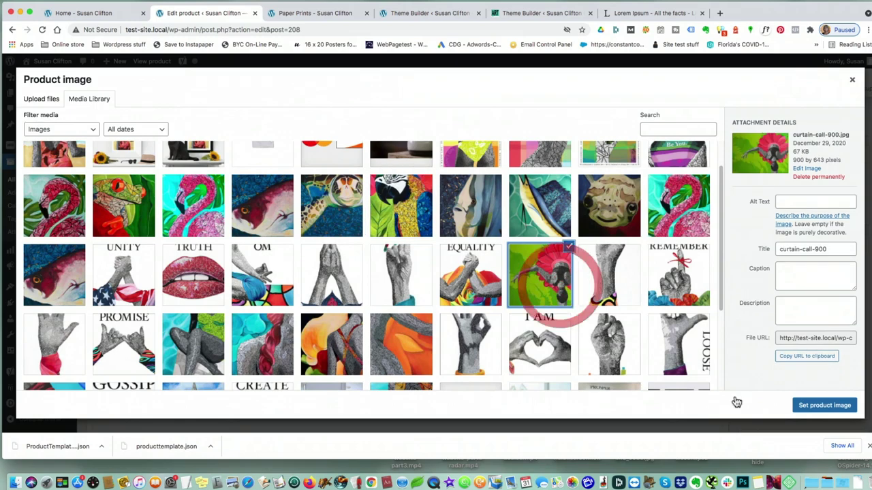
{"action": "left_click", "coordinate": [824, 405]}
{"action": "scroll", "coordinate": [828, 350], "scroll_direction": "up", "scroll_amount": 10}
{"action": "left_click", "coordinate": [839, 370]}
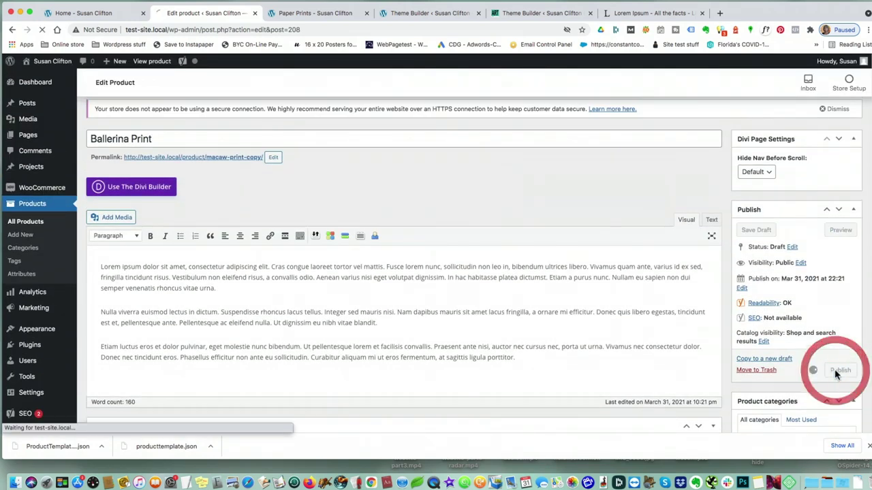
Reload the Paper Prints shop page and open the Flamingo Print's product page from it
{"action": "left_click", "coordinate": [337, 13]}
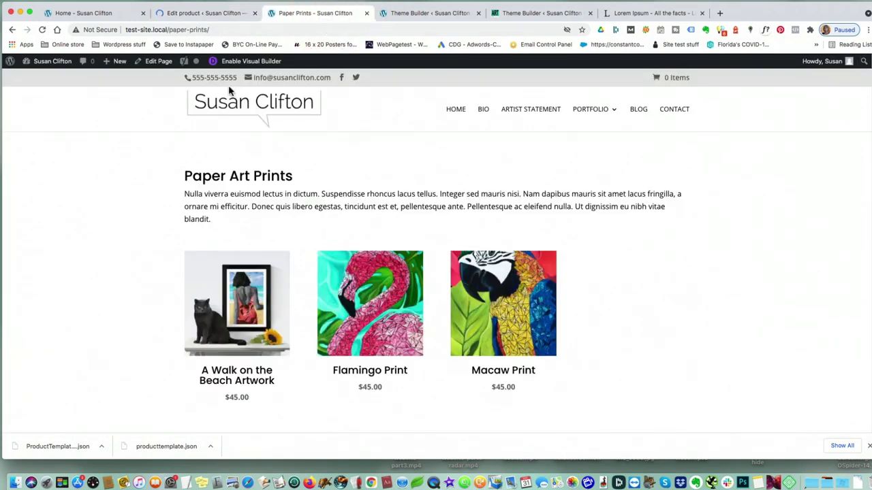
{"action": "left_click", "coordinate": [41, 30]}
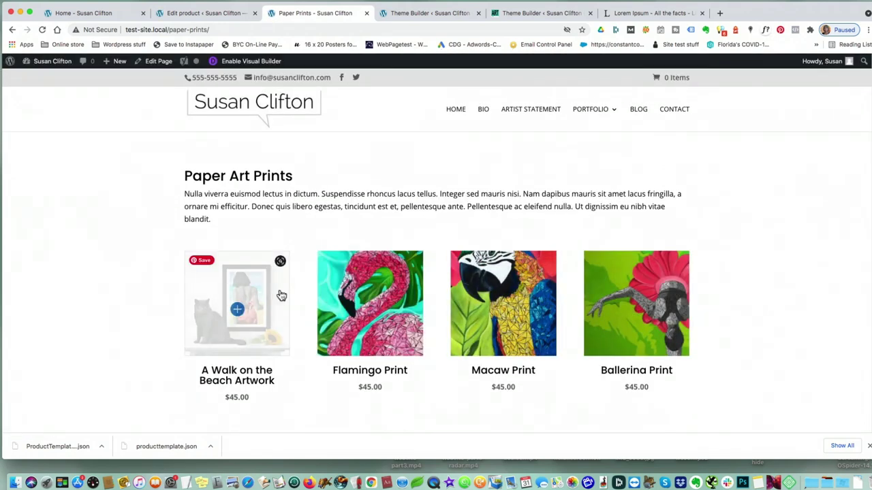
{"action": "left_click", "coordinate": [367, 294]}
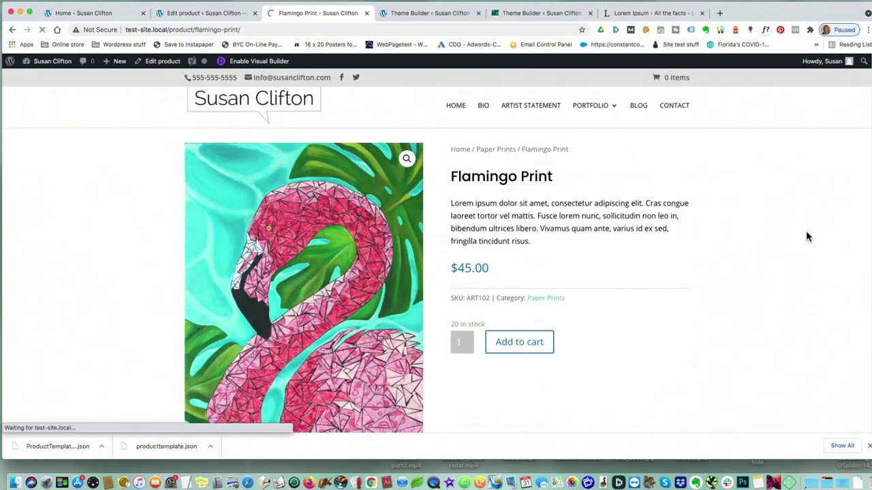
Add the Paper Prints page to the main menu and place it between Artist Statement and Portfolio
{"action": "scroll", "coordinate": [789, 222], "scroll_direction": "down", "scroll_amount": 5}
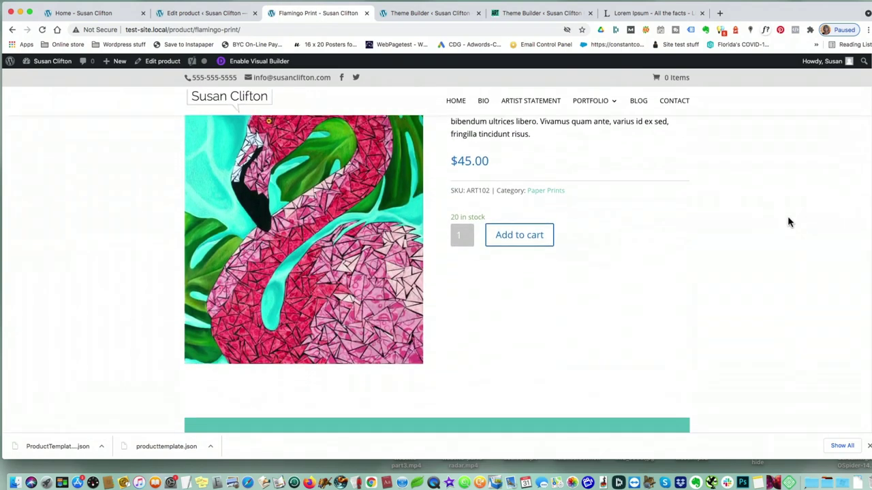
{"action": "scroll", "coordinate": [789, 222], "scroll_direction": "down", "scroll_amount": 3}
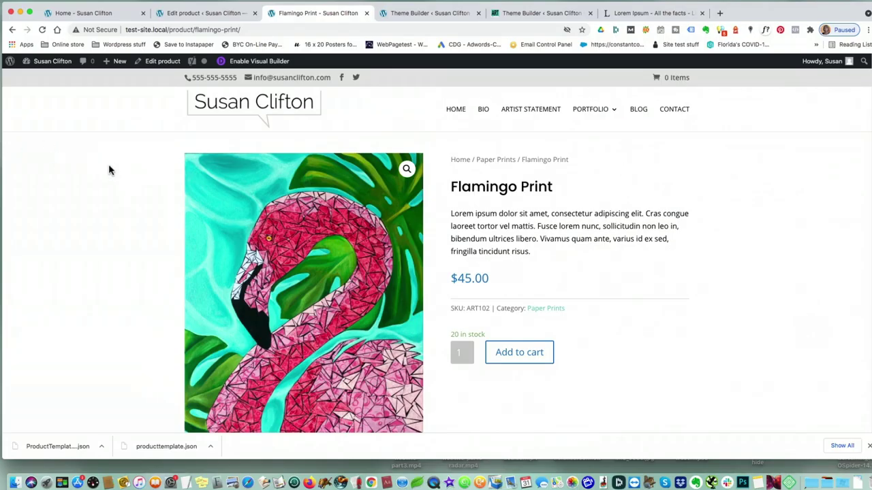
{"action": "mouse_move", "coordinate": [66, 69]}
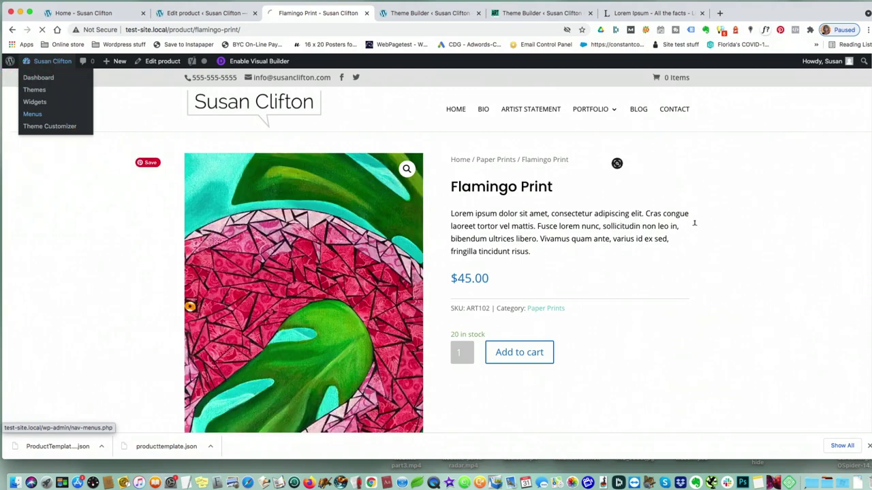
{"action": "left_click", "coordinate": [41, 117]}
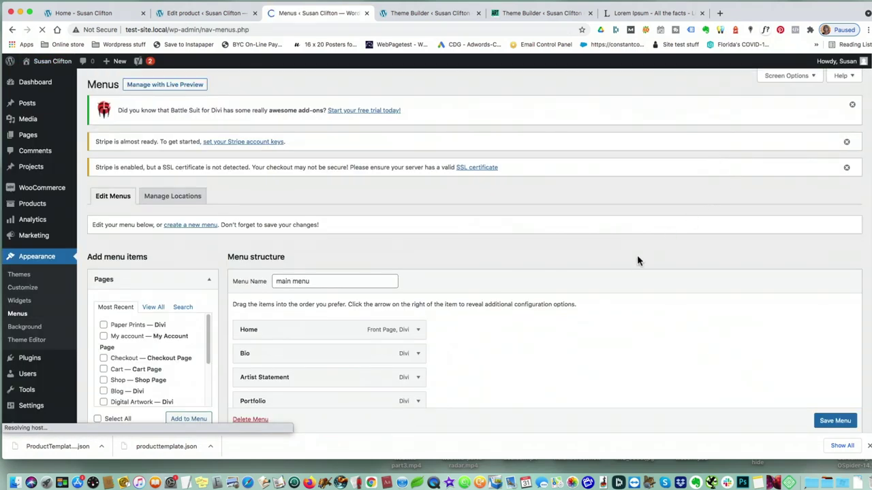
{"action": "scroll", "coordinate": [636, 258], "scroll_direction": "down", "scroll_amount": 1}
{"action": "left_click", "coordinate": [103, 286]}
{"action": "left_click", "coordinate": [175, 381]}
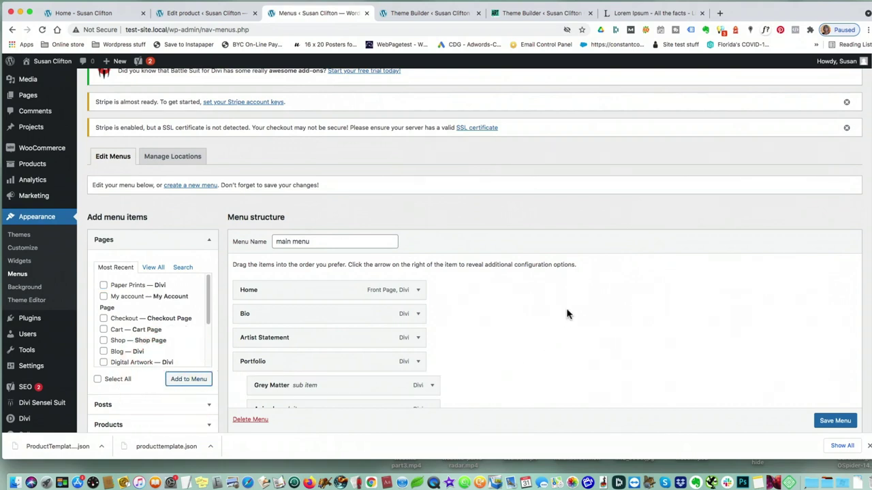
{"action": "scroll", "coordinate": [568, 314], "scroll_direction": "down", "scroll_amount": 4}
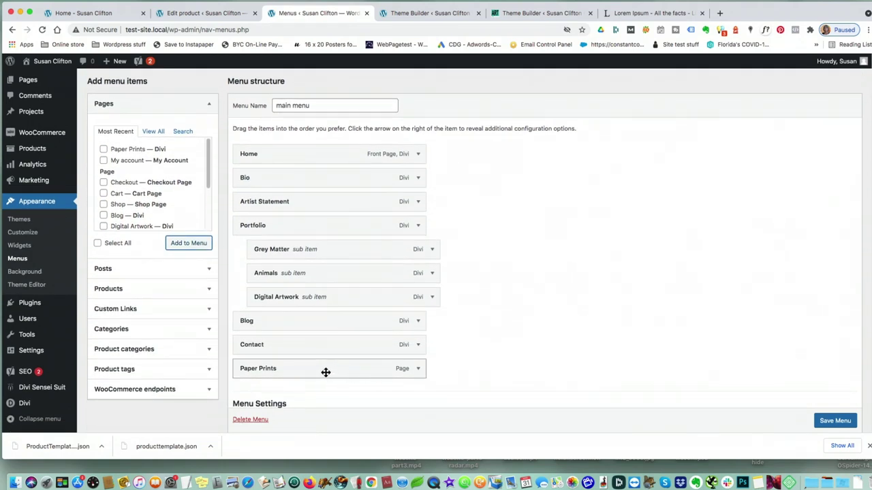
{"action": "left_click_drag", "start_coordinate": [326, 371], "coordinate": [327, 230]}
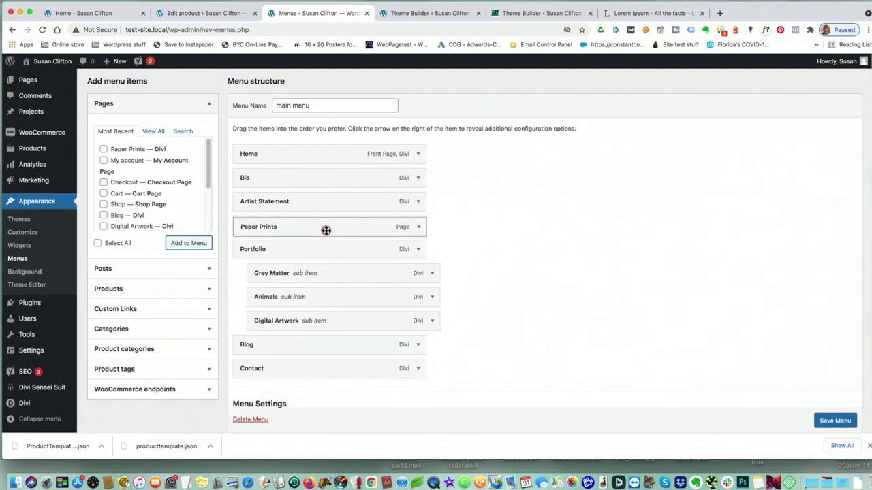
Change the Paper Prints menu item's navigation label to "Purchase Prints" and save the menu
{"action": "left_click", "coordinate": [418, 226]}
{"action": "left_click", "coordinate": [243, 257]}
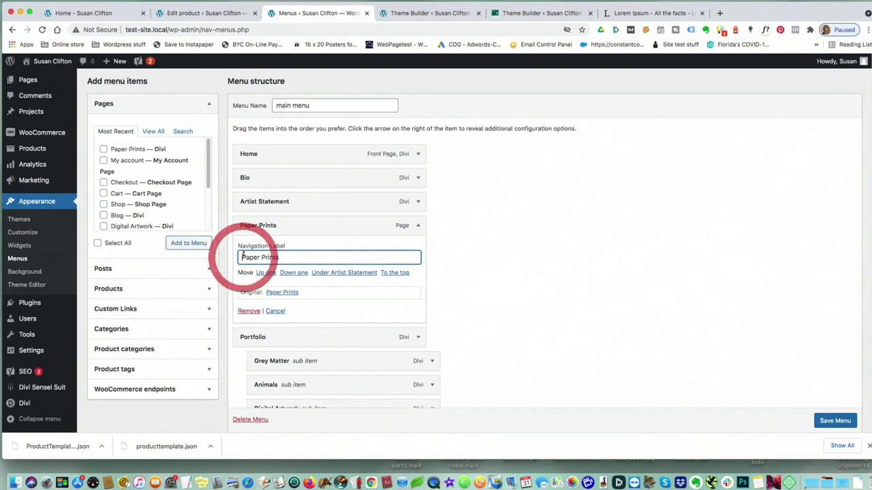
{"action": "type", "text": "Buy"}
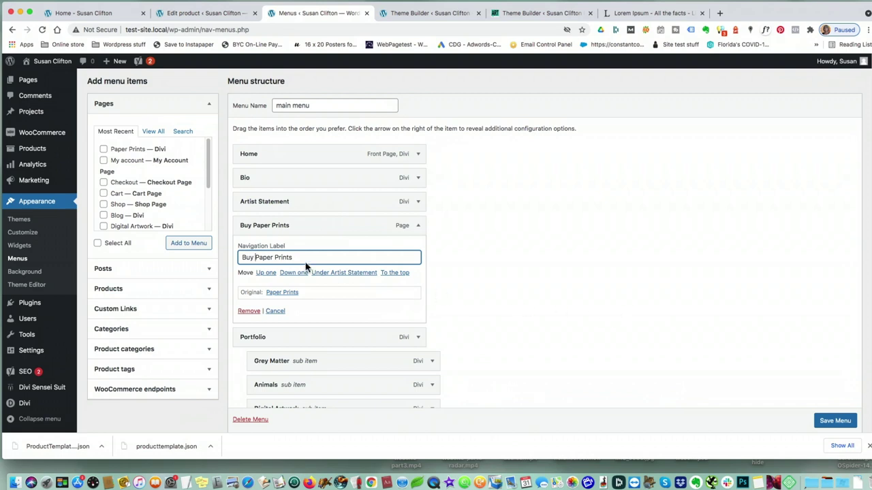
{"action": "left_click_drag", "start_coordinate": [273, 257], "coordinate": [239, 257]}
{"action": "type", "text": "Purchase"}
{"action": "scroll", "coordinate": [826, 423], "scroll_direction": "down", "scroll_amount": 1}
{"action": "left_click", "coordinate": [827, 422]}
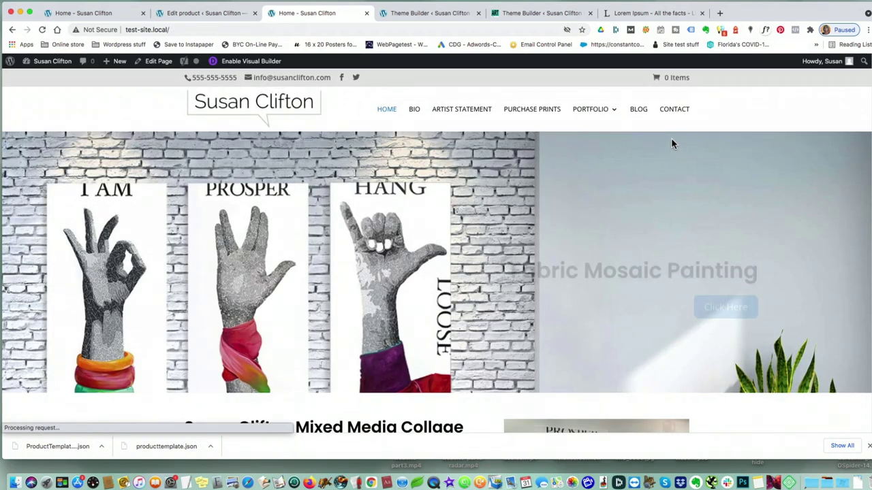
Open Purchase Prints from the site's navigation and look over the full length of the Flamingo Print product page
{"action": "left_click", "coordinate": [531, 110]}
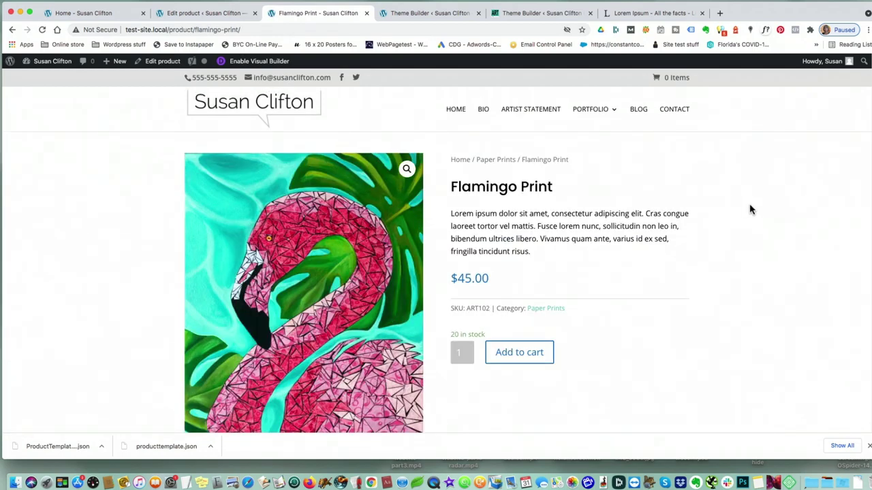
{"action": "scroll", "coordinate": [749, 209], "scroll_direction": "down", "scroll_amount": 10}
{"action": "scroll", "coordinate": [765, 217], "scroll_direction": "down", "scroll_amount": 3}
{"action": "scroll", "coordinate": [764, 216], "scroll_direction": "up", "scroll_amount": 3}
{"action": "scroll", "coordinate": [764, 216], "scroll_direction": "up", "scroll_amount": 10}
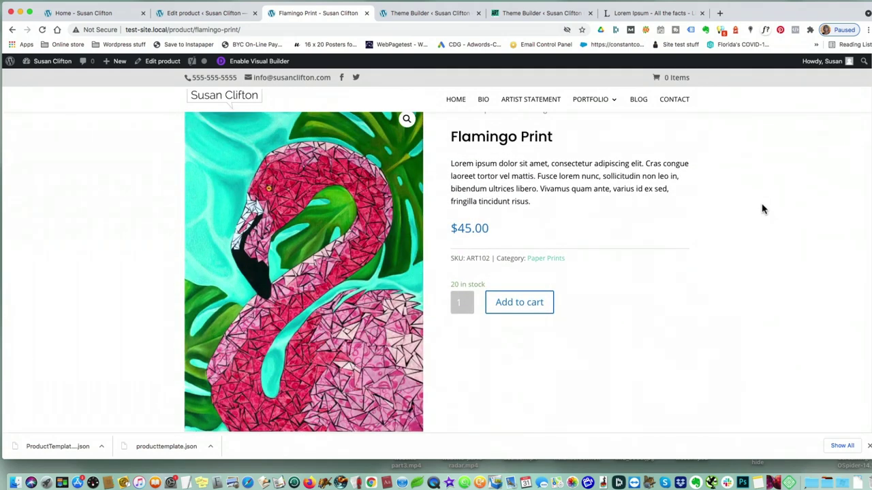
{"action": "scroll", "coordinate": [722, 171], "scroll_direction": "up", "scroll_amount": 2}
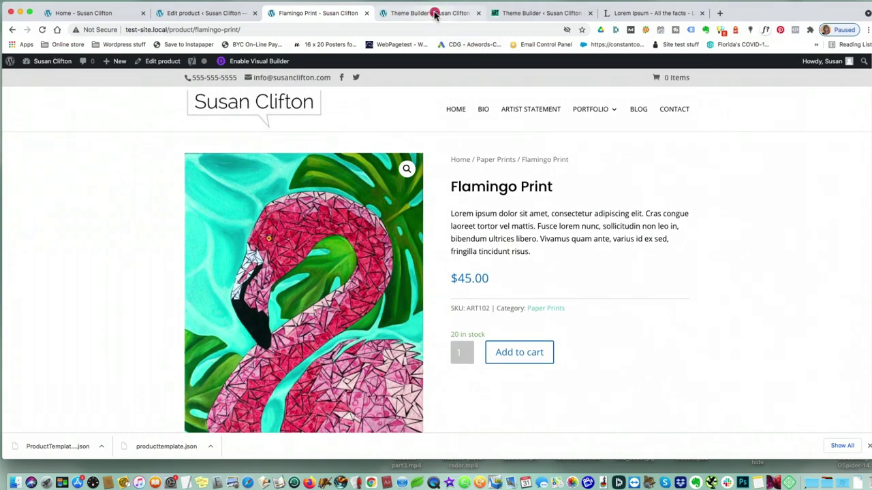
Compare the Flamingo Print page's layout with the All Products template and its custom body in the Divi Theme Builder
{"action": "left_click", "coordinate": [429, 13]}
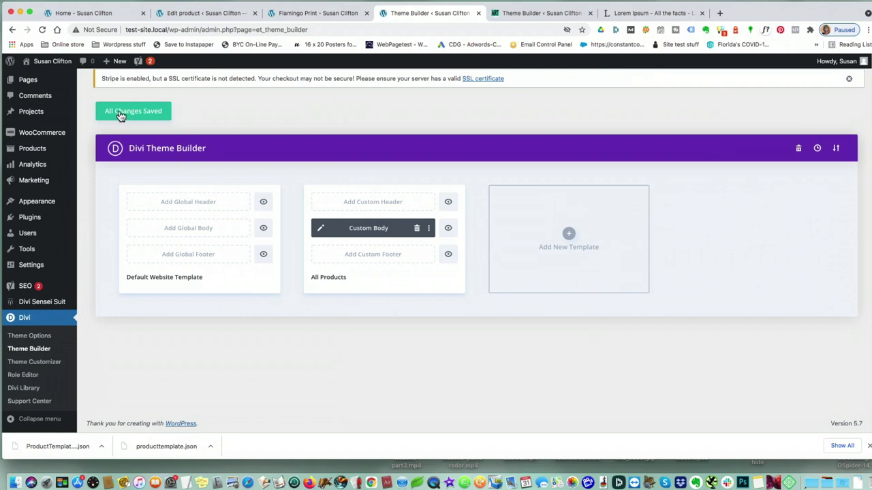
{"action": "left_click", "coordinate": [336, 17]}
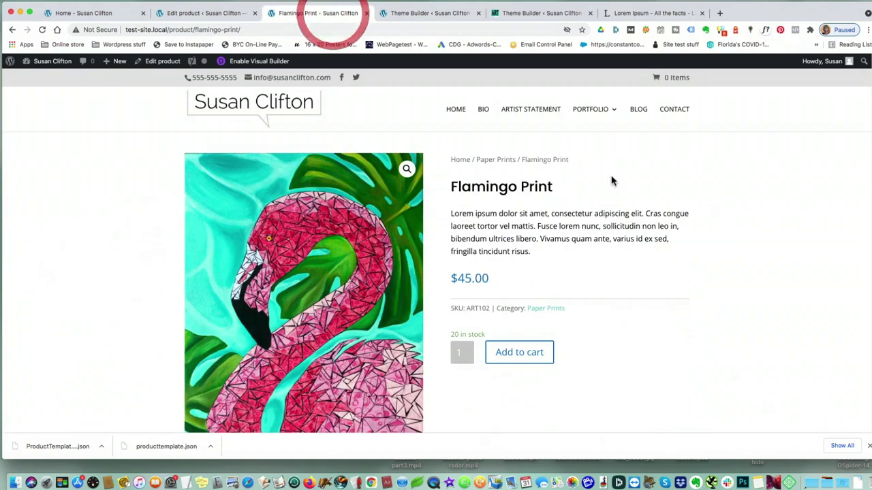
{"action": "scroll", "coordinate": [727, 210], "scroll_direction": "down", "scroll_amount": 2}
{"action": "scroll", "coordinate": [728, 209], "scroll_direction": "down", "scroll_amount": 8}
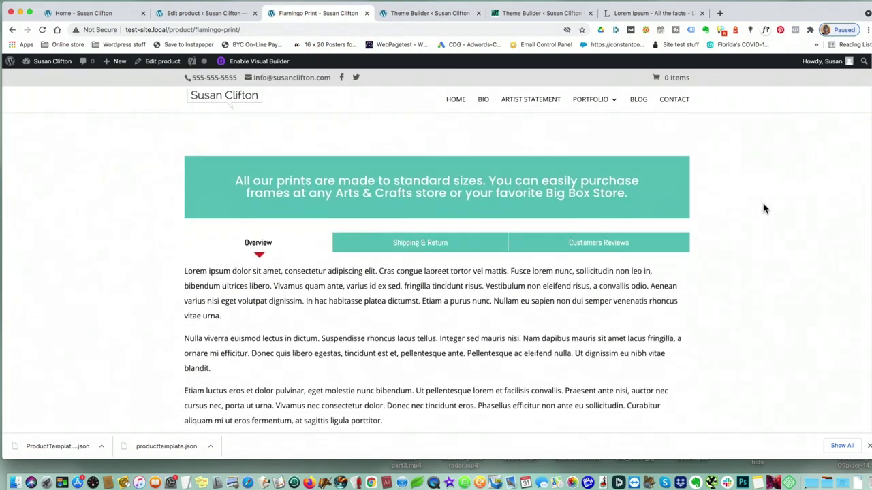
{"action": "scroll", "coordinate": [763, 209], "scroll_direction": "up", "scroll_amount": 8}
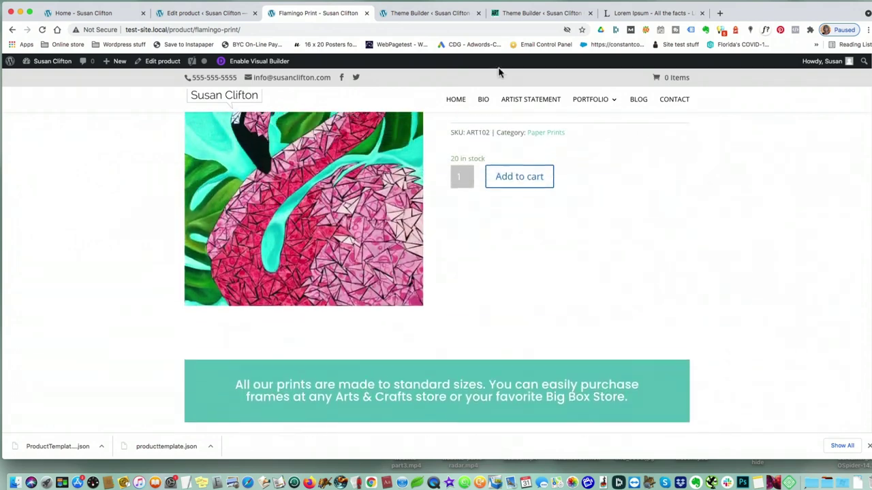
{"action": "left_click", "coordinate": [446, 13]}
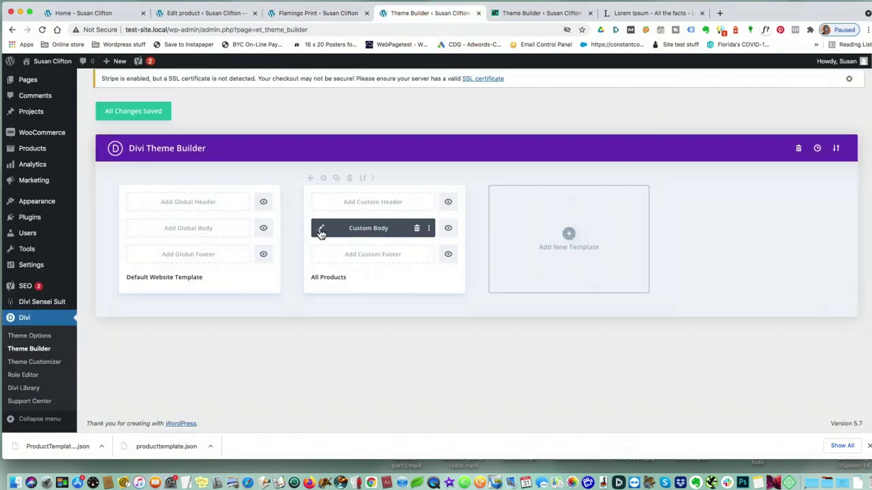
{"action": "left_click", "coordinate": [311, 15]}
{"action": "scroll", "coordinate": [692, 256], "scroll_direction": "up", "scroll_amount": 4}
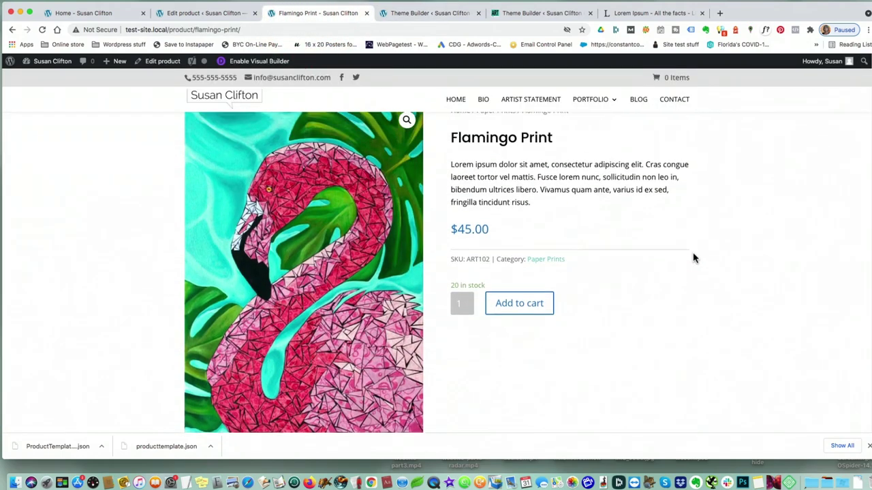
Examine the Flamingo Print page's product details, frame-size banner, Overview text and related products
{"action": "scroll", "coordinate": [742, 259], "scroll_direction": "down", "scroll_amount": 6}
{"action": "scroll", "coordinate": [747, 261], "scroll_direction": "down", "scroll_amount": 5}
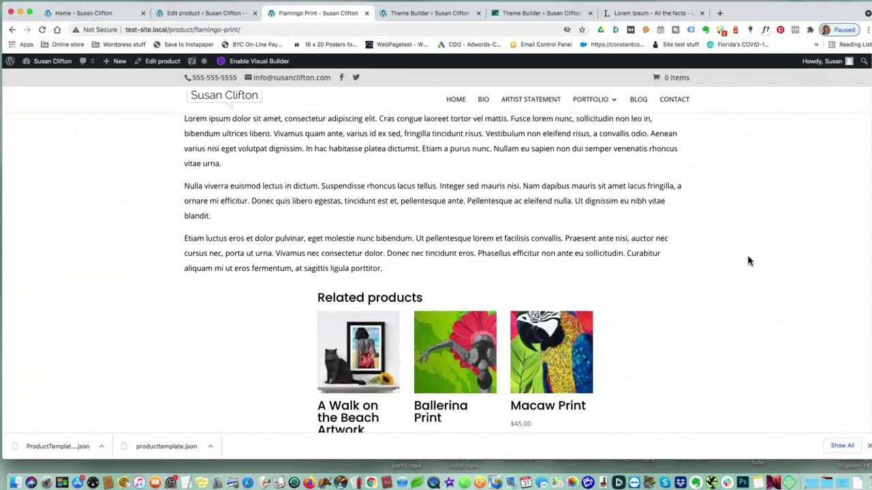
{"action": "scroll", "coordinate": [837, 271], "scroll_direction": "up", "scroll_amount": 11}
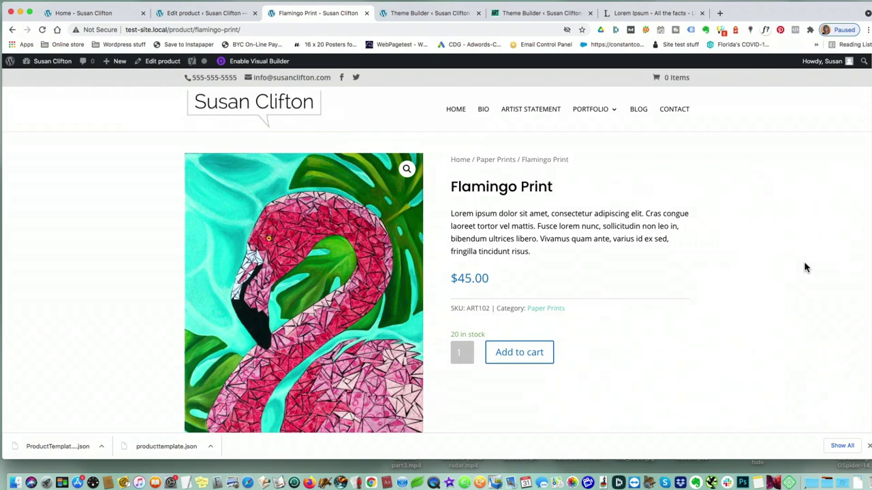
{"action": "scroll", "coordinate": [804, 268], "scroll_direction": "down", "scroll_amount": 5}
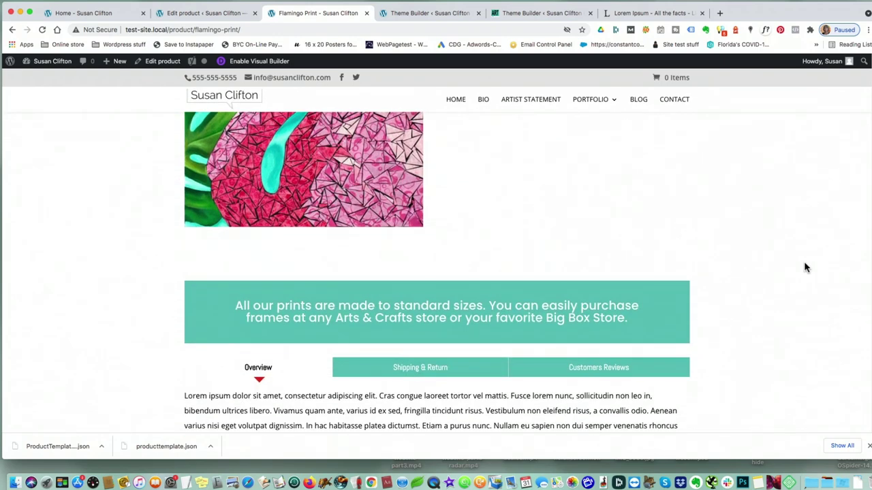
{"action": "scroll", "coordinate": [804, 268], "scroll_direction": "up", "scroll_amount": 5}
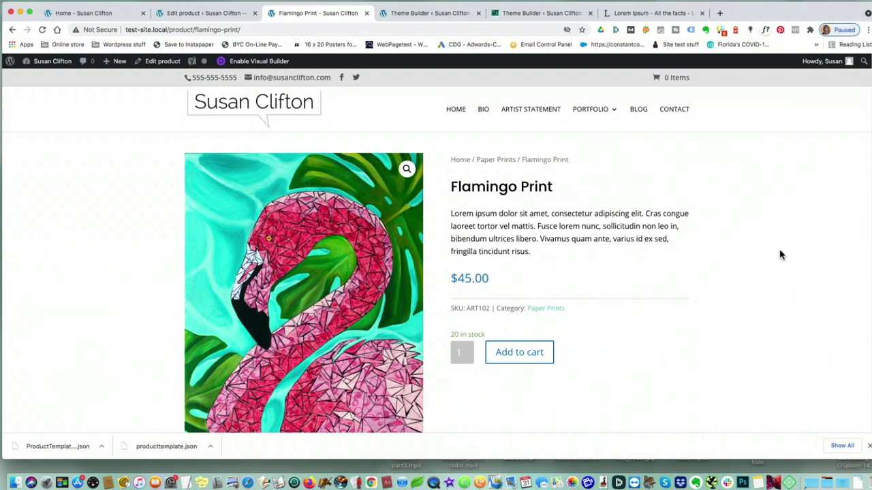
{"action": "scroll", "coordinate": [780, 255], "scroll_direction": "down", "scroll_amount": 10}
{"action": "scroll", "coordinate": [781, 255], "scroll_direction": "down", "scroll_amount": 5}
{"action": "scroll", "coordinate": [781, 254], "scroll_direction": "up", "scroll_amount": 4}
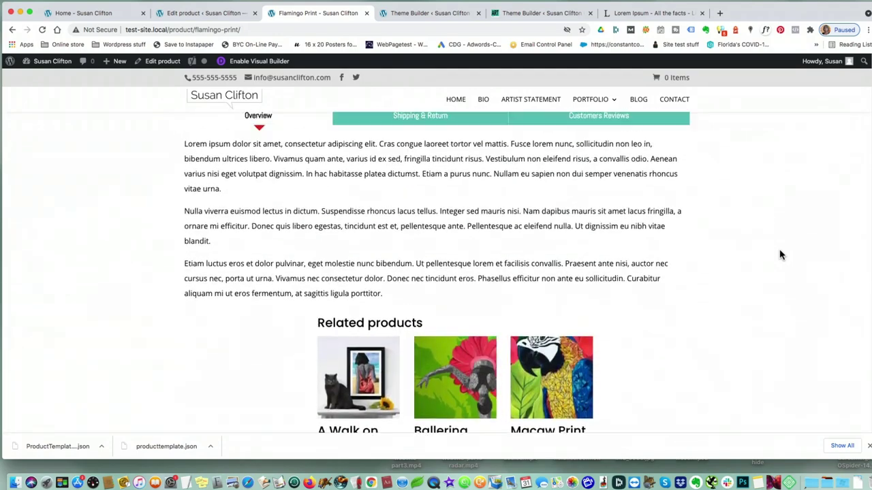
{"action": "scroll", "coordinate": [780, 255], "scroll_direction": "up", "scroll_amount": 10}
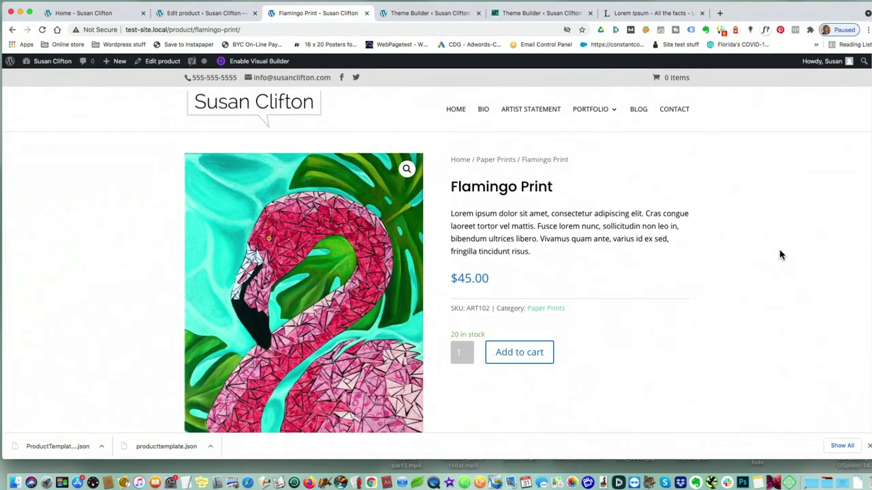